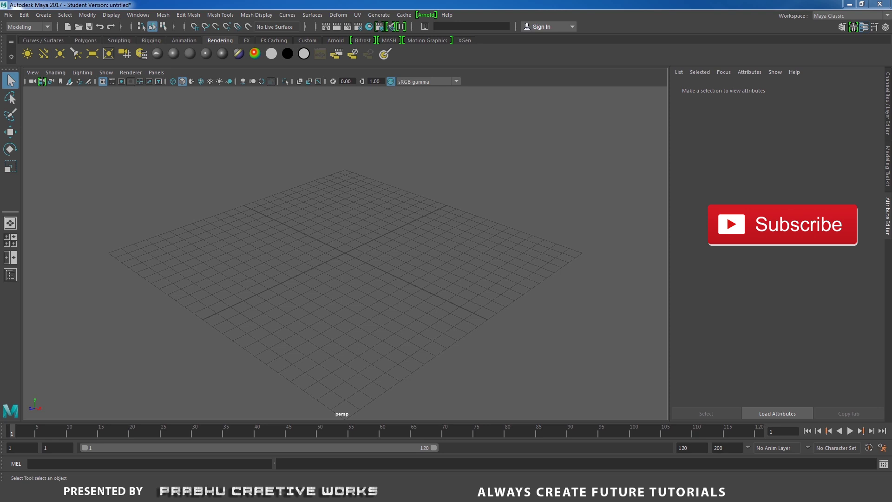
Switch to the reference photo in Windows Photo Viewer and examine the spoon's embossed handle and overall outline
{"action": "left_click", "coordinate": [492, 493]}
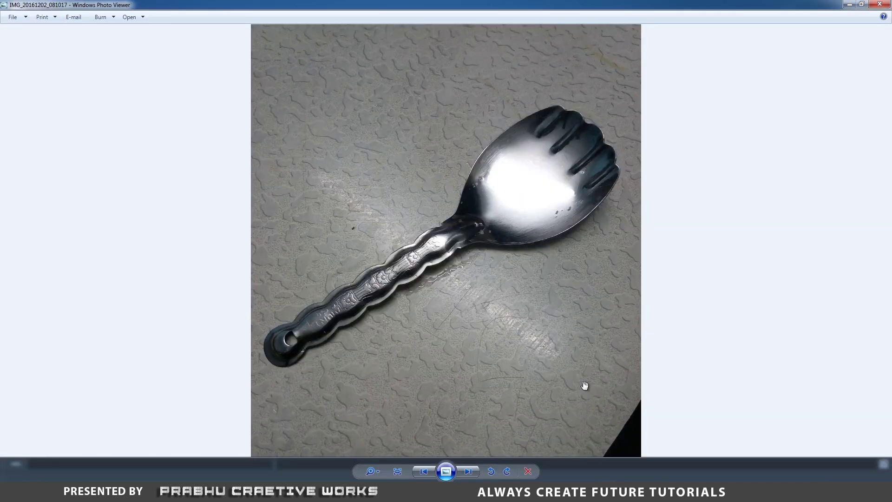
{"action": "scroll", "coordinate": [506, 337], "scroll_direction": "up", "scroll_amount": 2}
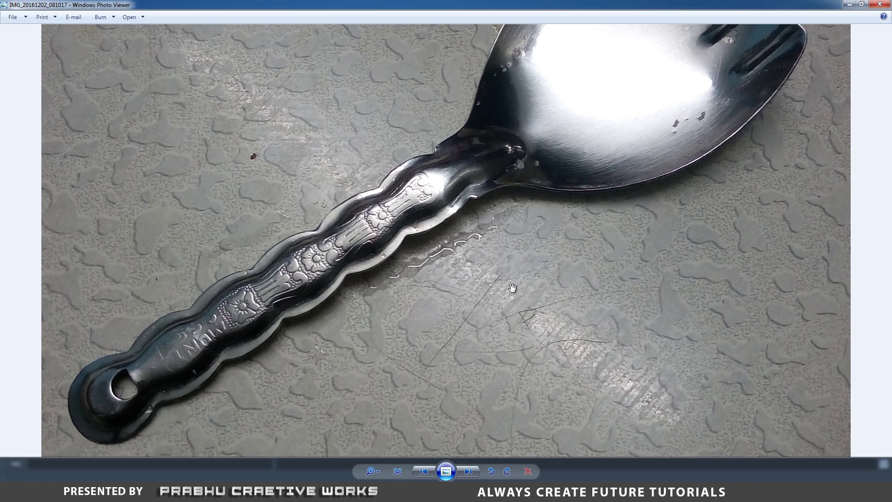
{"action": "scroll", "coordinate": [513, 288], "scroll_direction": "up", "scroll_amount": 1}
{"action": "left_click_drag", "start_coordinate": [327, 297], "coordinate": [470, 275]}
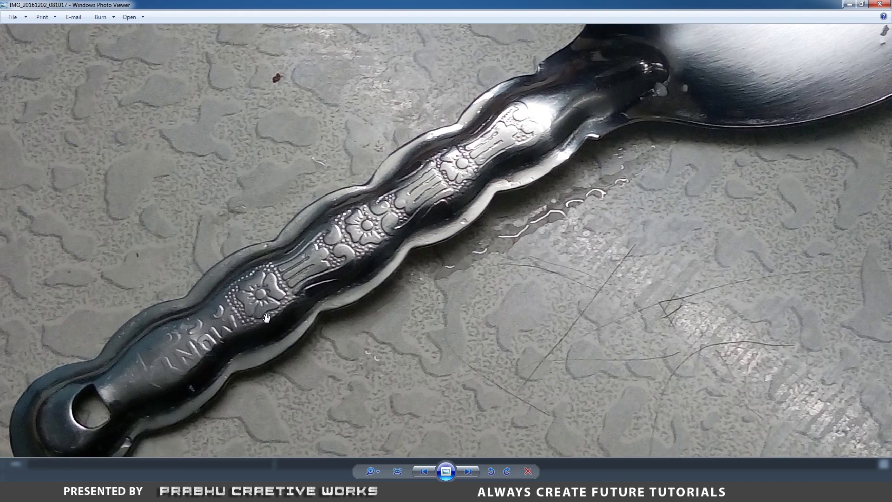
{"action": "scroll", "coordinate": [504, 309], "scroll_direction": "down", "scroll_amount": 4}
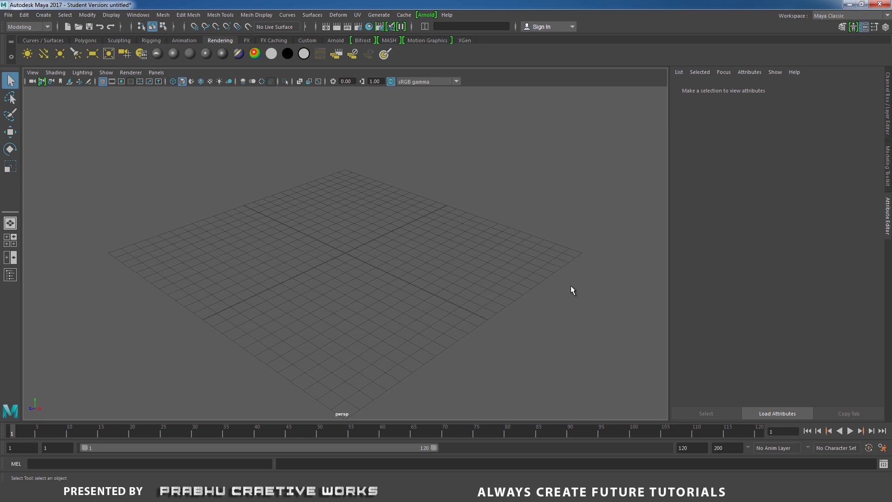
Create a new project named Complex Shape 16 in D:/ with the default folder locations
{"action": "left_click", "coordinate": [5, 18]}
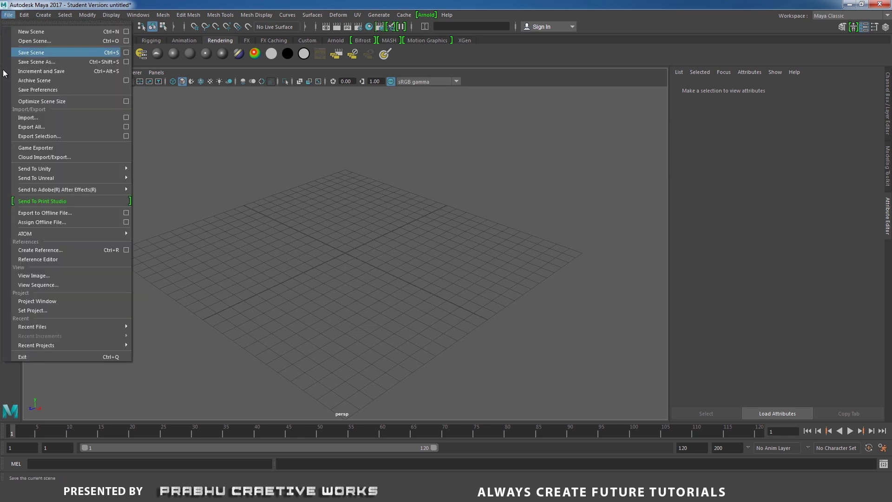
{"action": "left_click", "coordinate": [42, 302]}
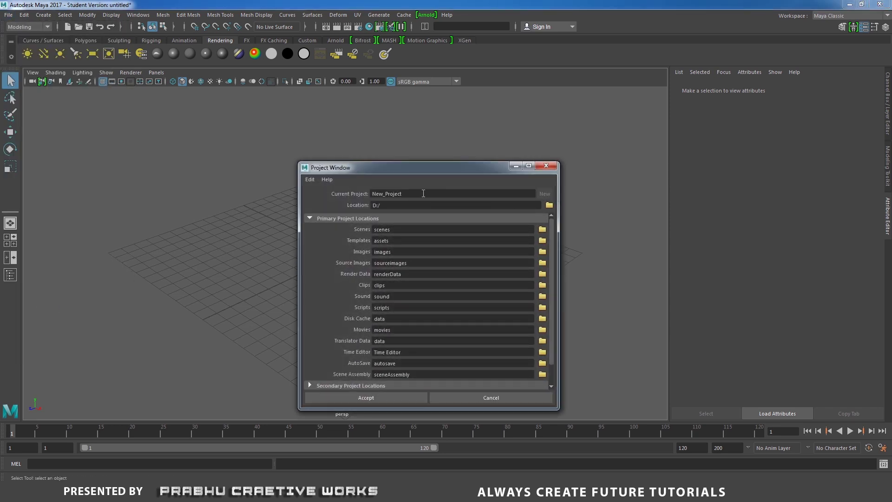
{"action": "left_click_drag", "start_coordinate": [423, 193], "coordinate": [281, 197]}
{"action": "type", "text": "Complex Shape 16"}
{"action": "left_click", "coordinate": [433, 193]}
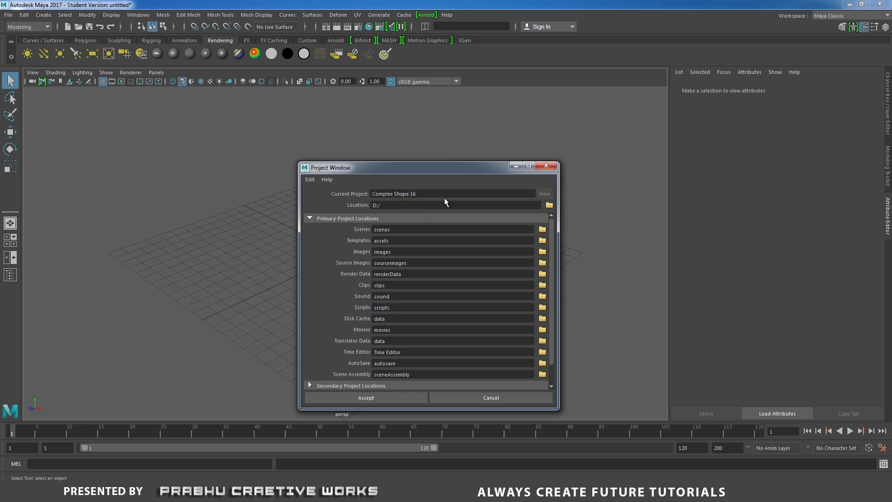
{"action": "left_click", "coordinate": [395, 398]}
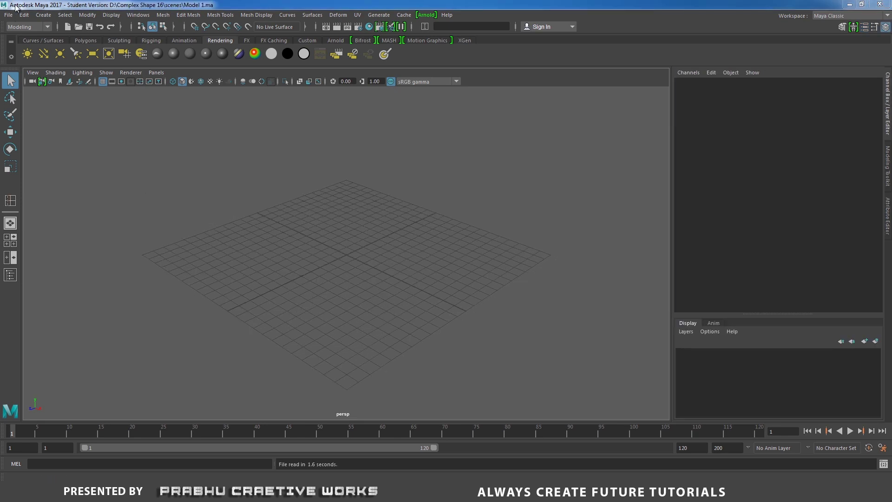
Create a polygon plane at the origin and scale it uniformly to about 6.53
{"action": "left_click", "coordinate": [43, 14]}
{"action": "mouse_move", "coordinate": [51, 48]}
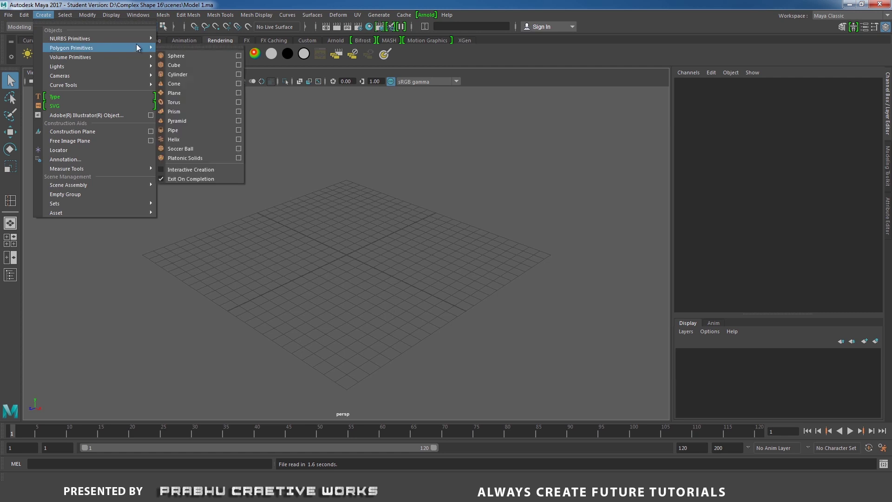
{"action": "left_click", "coordinate": [181, 92]}
{"action": "left_click_drag", "start_coordinate": [349, 243], "coordinate": [420, 243], "text": "alt"}
{"action": "key", "text": "r"}
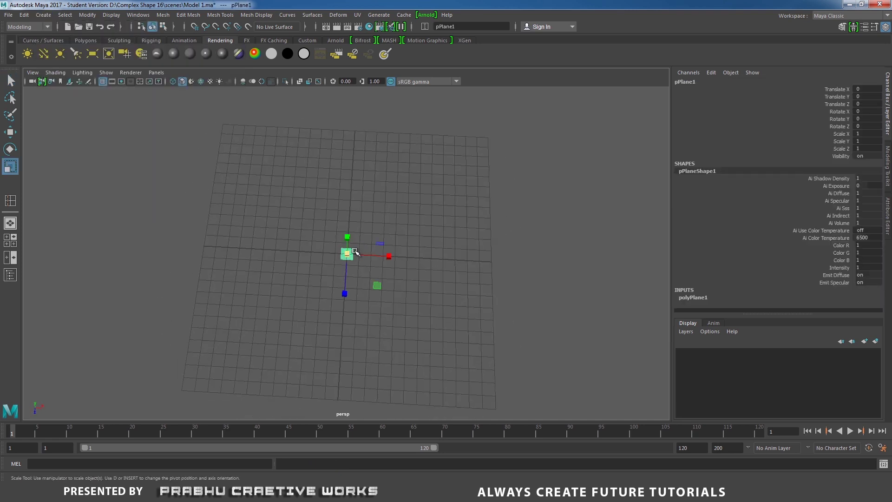
{"action": "left_click_drag", "start_coordinate": [355, 252], "coordinate": [402, 229]}
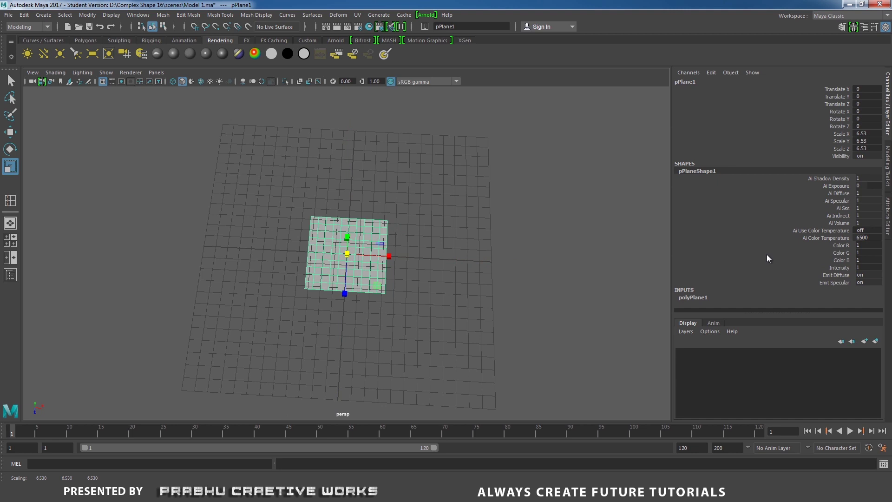
Set the plane's width and height subdivisions to 2
{"action": "left_click", "coordinate": [705, 295]}
{"action": "left_click_drag", "start_coordinate": [868, 286], "coordinate": [872, 293]}
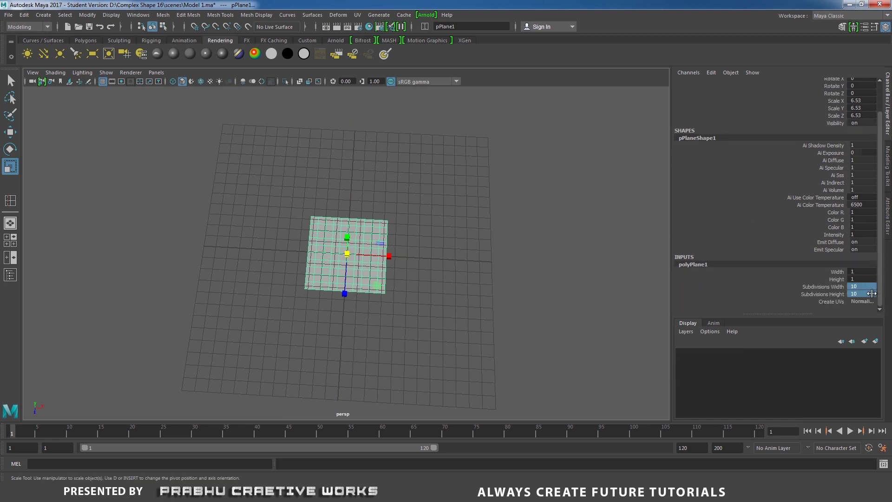
{"action": "left_click", "coordinate": [872, 293]}
{"action": "type", "text": "2"}
{"action": "left_click", "coordinate": [478, 275]}
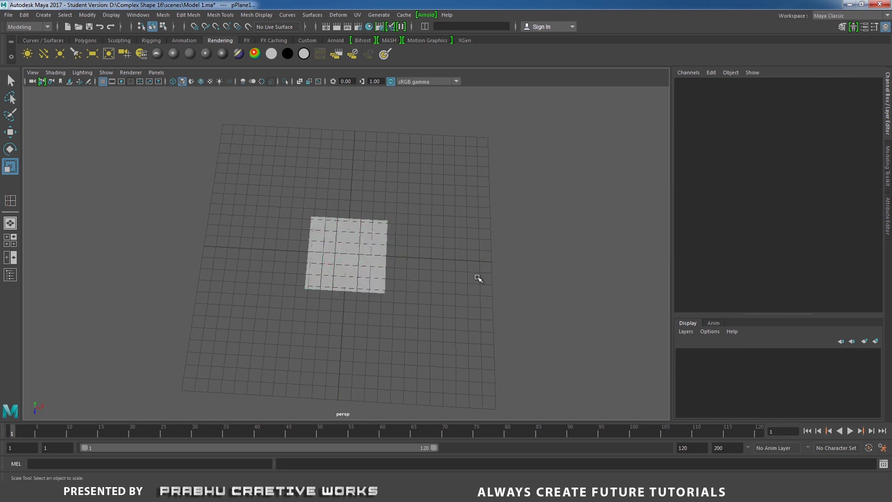
In the wireframe top view, stretch the plane to about 10.57 in Z and 7.04 in X
{"action": "left_click", "coordinate": [382, 248]}
{"action": "key", "text": "space"}
{"action": "left_click_drag", "start_coordinate": [413, 251], "coordinate": [460, 247]}
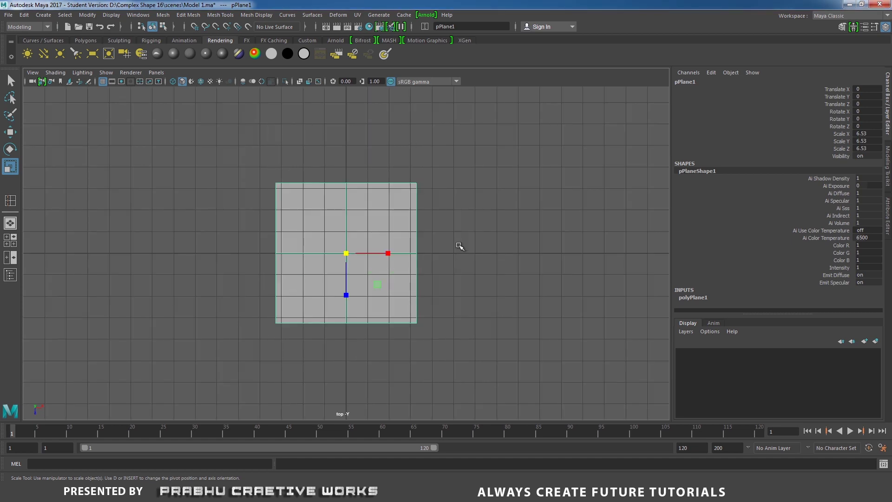
{"action": "key", "text": "4"}
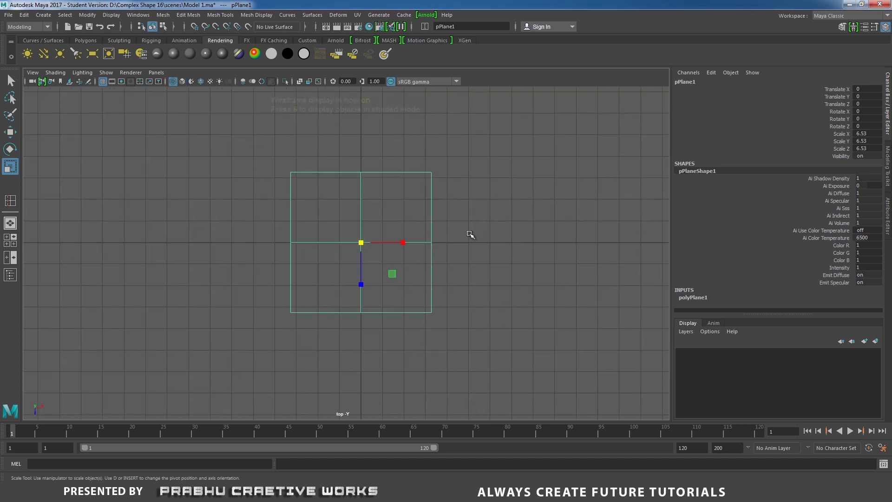
{"action": "middle_click_drag", "start_coordinate": [481, 228], "coordinate": [515, 209], "text": "alt"}
{"action": "right_click_drag", "start_coordinate": [515, 210], "coordinate": [410, 210], "text": "alt"}
{"action": "middle_click_drag", "start_coordinate": [411, 211], "coordinate": [412, 230], "text": "alt"}
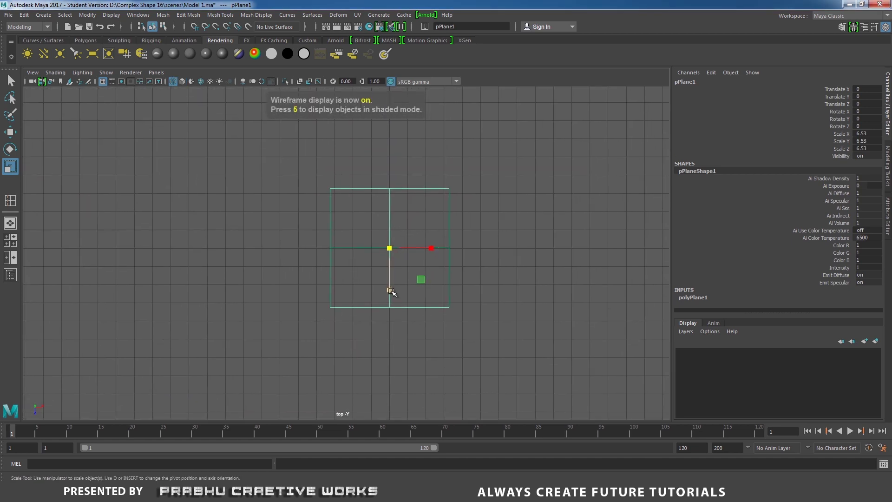
{"action": "mouse_move", "coordinate": [390, 291]}
{"action": "left_mouse_down"}
{"action": "mouse_move", "coordinate": [391, 315]}
{"action": "mouse_move", "coordinate": [398, 289]}
{"action": "left_mouse_up"}
{"action": "left_click_drag", "start_coordinate": [430, 248], "coordinate": [437, 247]}
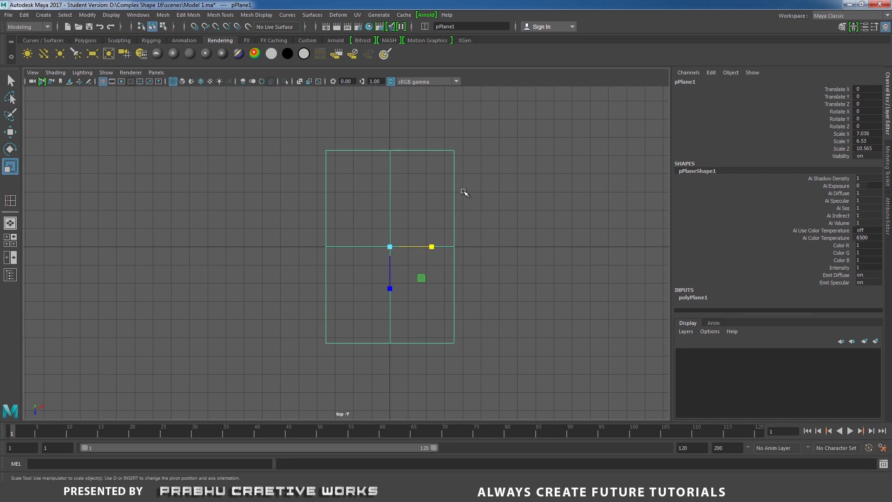
Insert one centred horizontal edge loop in each half of the plane, using the Multiple edge loops option set to 1
{"action": "right_click_drag", "start_coordinate": [463, 192], "coordinate": [441, 202], "text": "shift"}
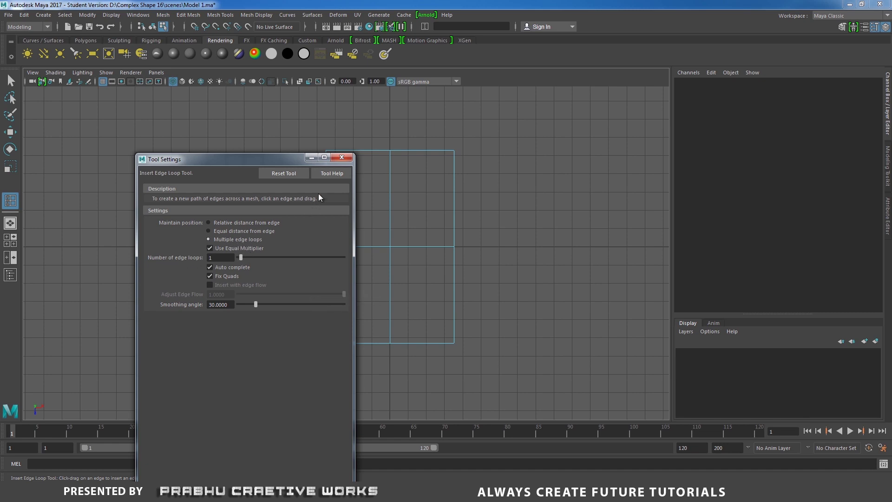
{"action": "left_click", "coordinate": [342, 158]}
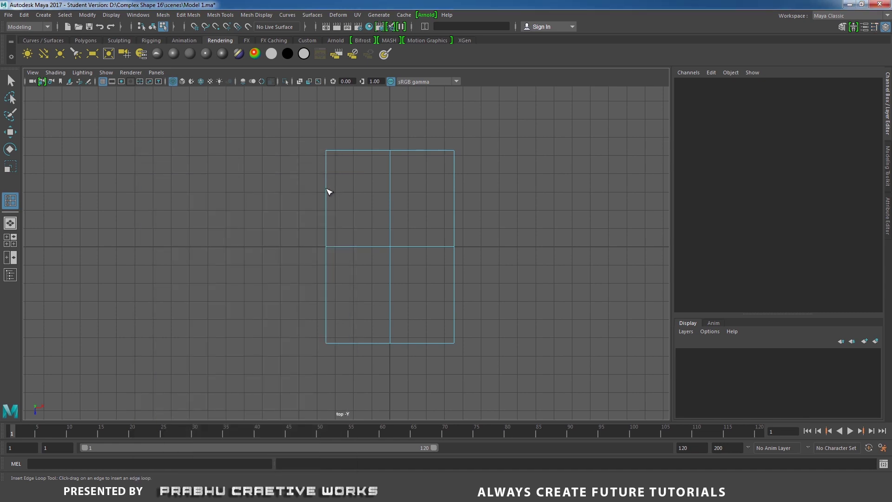
{"action": "left_click", "coordinate": [327, 191]}
{"action": "left_click", "coordinate": [328, 295]}
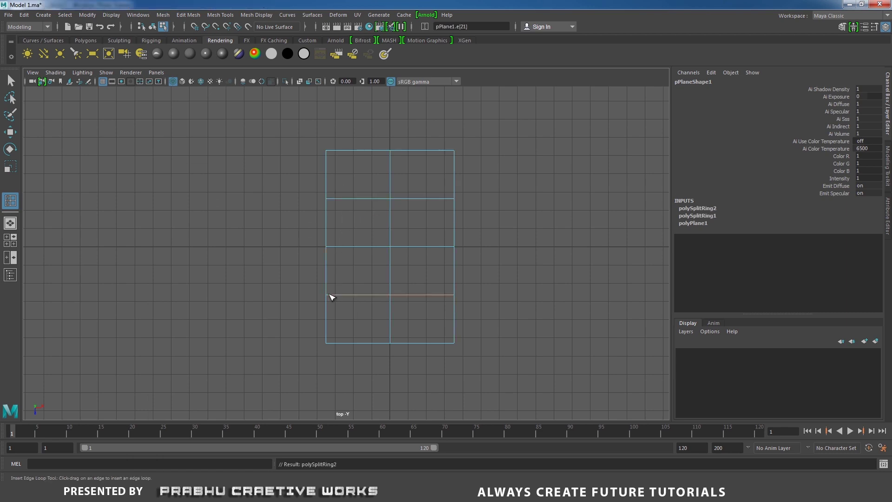
Scale the plane's two bottom edges inward along X to taper the lower end
{"action": "key", "text": "w"}
{"action": "left_click", "coordinate": [360, 343]}
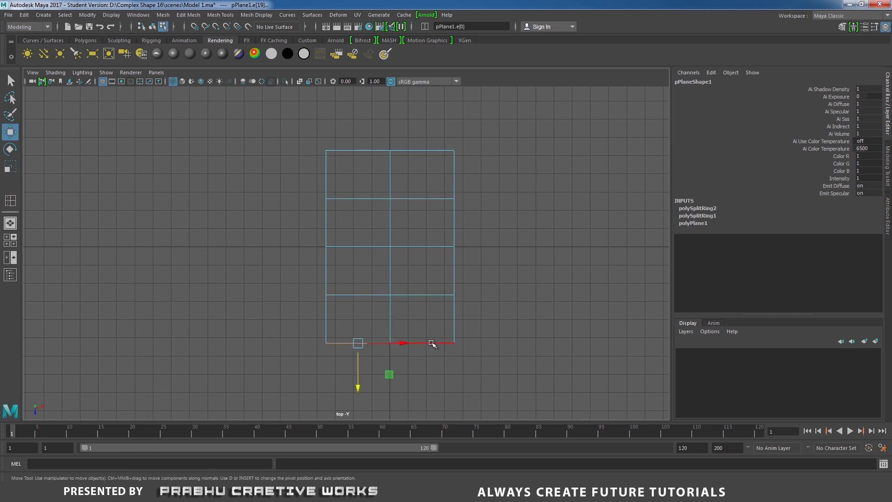
{"action": "left_click", "coordinate": [431, 343], "text": "shift"}
{"action": "key", "text": "r"}
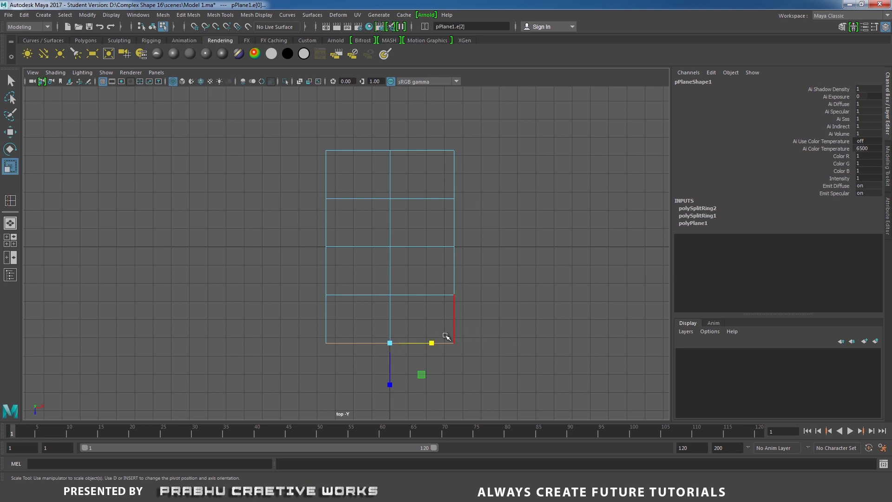
{"action": "left_click_drag", "start_coordinate": [431, 343], "coordinate": [417, 343]}
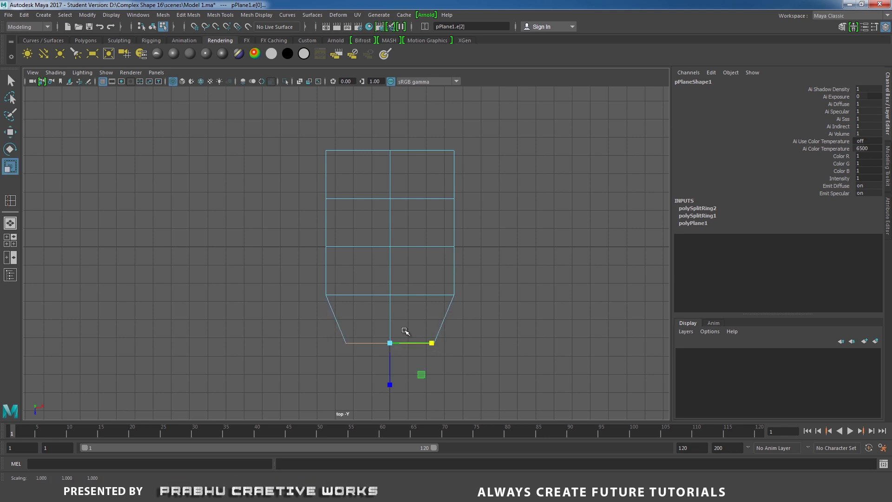
Scale the plane's two top edges slightly inward along X
{"action": "left_click", "coordinate": [362, 153]}
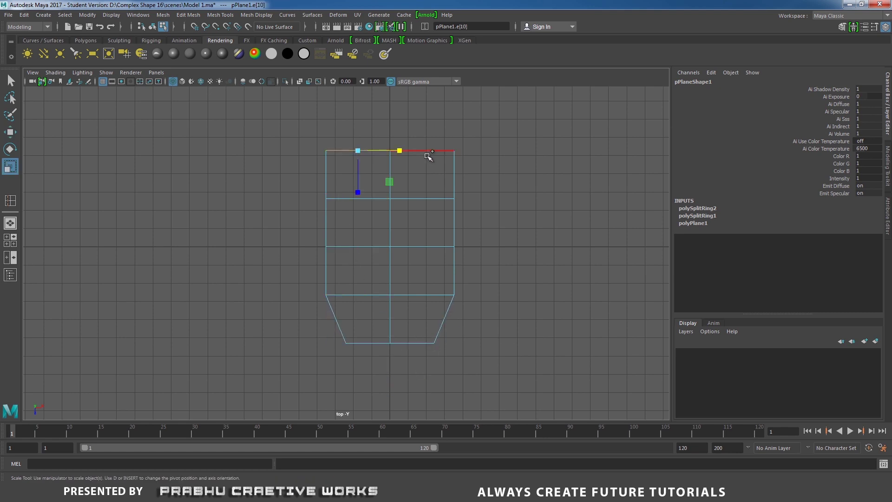
{"action": "left_click", "coordinate": [425, 153], "text": "shift"}
{"action": "left_click_drag", "start_coordinate": [430, 154], "coordinate": [423, 152]}
Widen the middle horizontal edge row by about 1.08 in X and the row above it to a similar width
{"action": "left_click", "coordinate": [368, 246]}
{"action": "left_click", "coordinate": [430, 247], "text": "shift"}
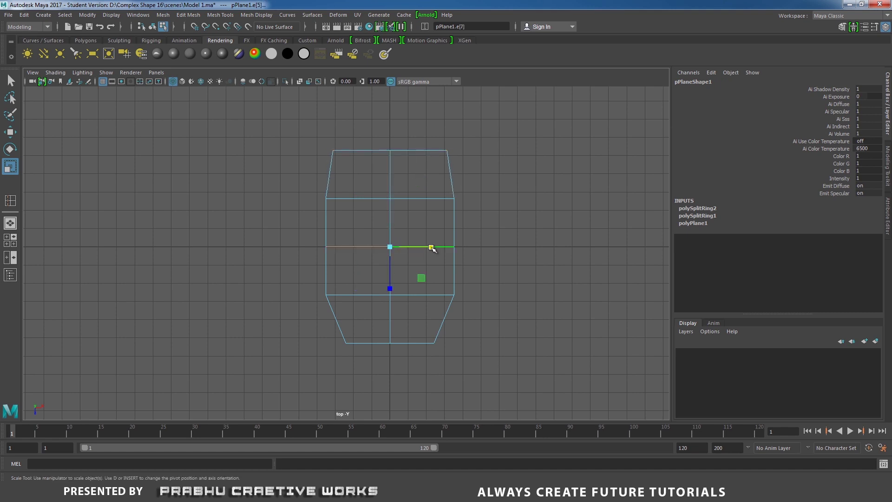
{"action": "left_click_drag", "start_coordinate": [432, 247], "coordinate": [434, 246]}
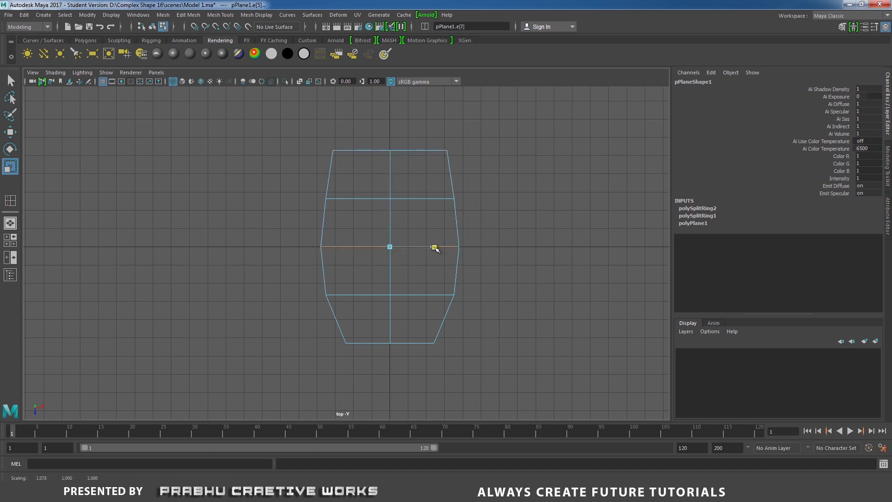
{"action": "left_click", "coordinate": [374, 198]}
{"action": "left_click", "coordinate": [421, 201], "text": "shift"}
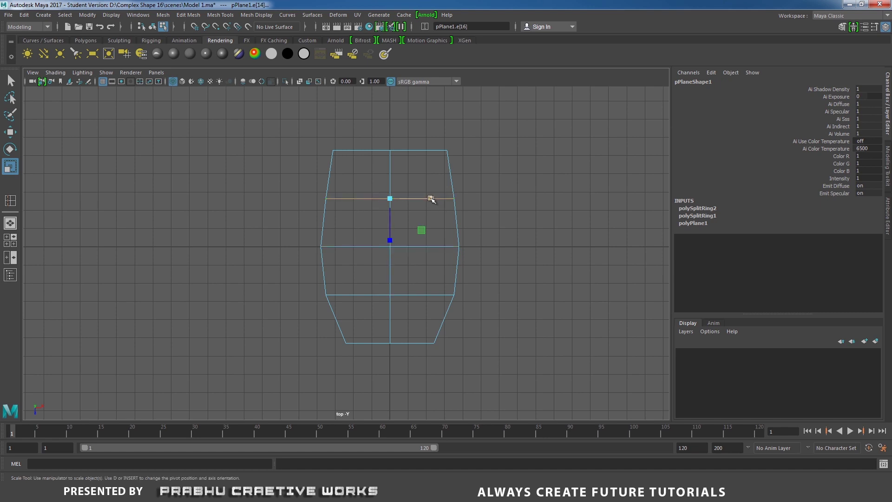
{"action": "left_click_drag", "start_coordinate": [432, 199], "coordinate": [435, 199]}
Narrow the two bottom edges further along X and move them slightly outward along Z to lengthen the tapered end
{"action": "left_click", "coordinate": [377, 343]}
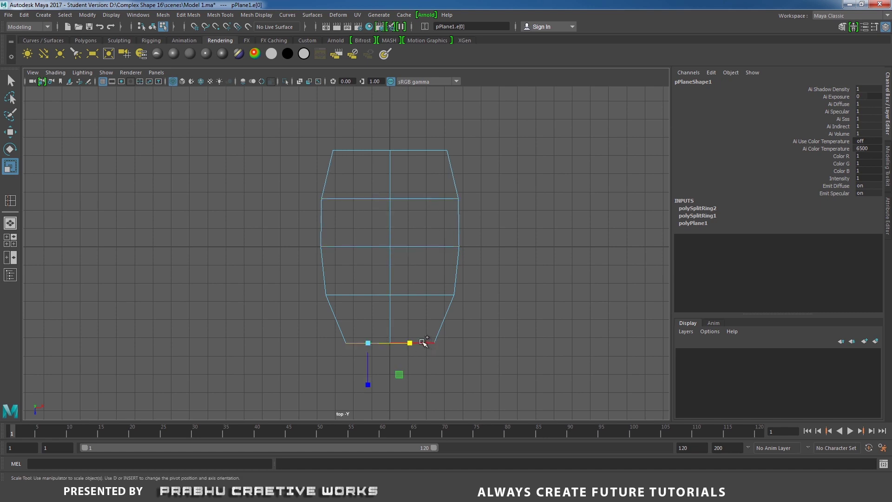
{"action": "left_click", "coordinate": [422, 343], "text": "shift"}
{"action": "left_click_drag", "start_coordinate": [431, 344], "coordinate": [415, 343]}
{"action": "key", "text": "w"}
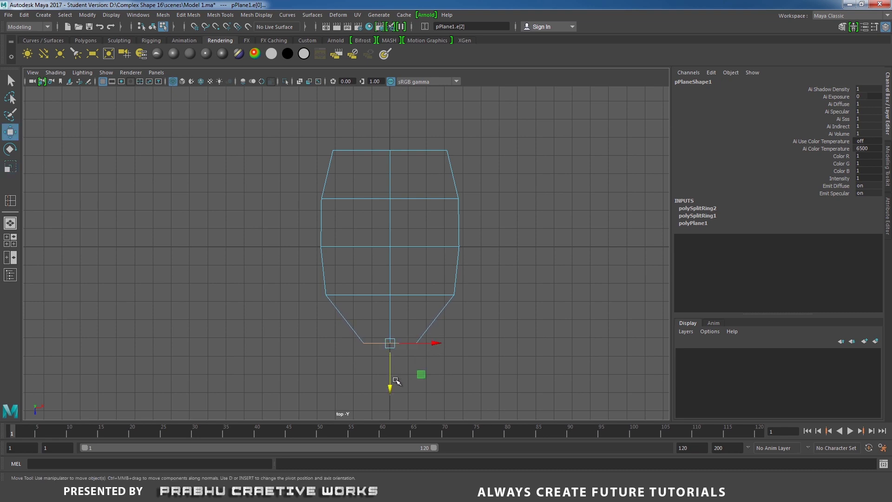
{"action": "left_click_drag", "start_coordinate": [391, 386], "coordinate": [390, 390]}
Insert one centred horizontal edge loop into each of the plane's four rows
{"action": "middle_click_drag", "start_coordinate": [400, 228], "coordinate": [400, 252], "text": "alt"}
{"action": "right_click_drag", "start_coordinate": [400, 253], "coordinate": [408, 255], "text": "alt"}
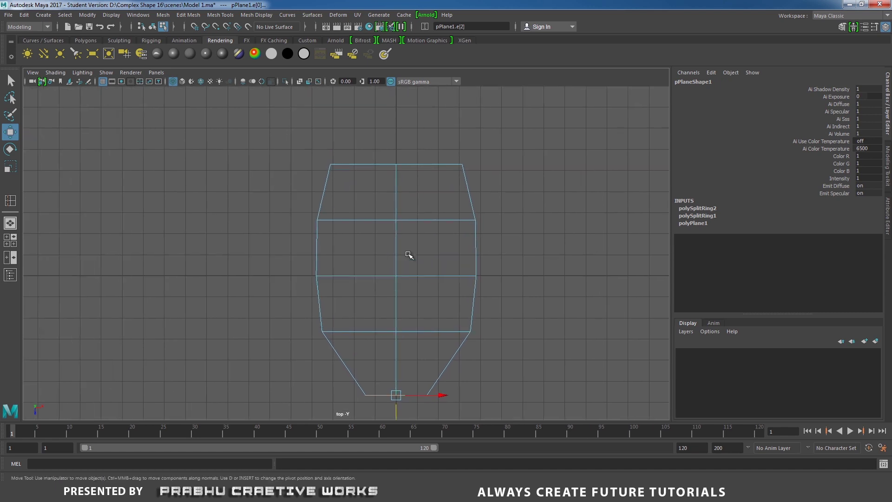
{"action": "middle_click_drag", "start_coordinate": [408, 254], "coordinate": [412, 228], "text": "alt"}
{"action": "right_click_drag", "start_coordinate": [404, 179], "coordinate": [478, 143]}
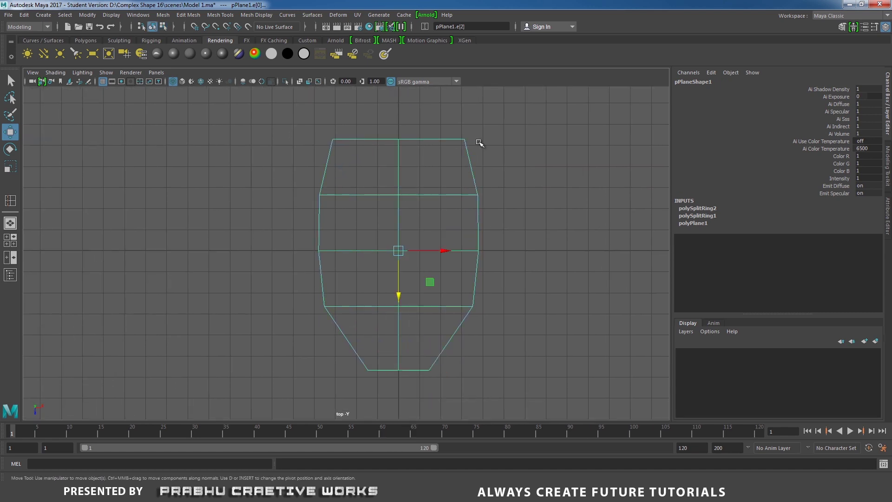
{"action": "right_click", "coordinate": [423, 171], "text": "shift"}
{"action": "left_click", "coordinate": [335, 184]}
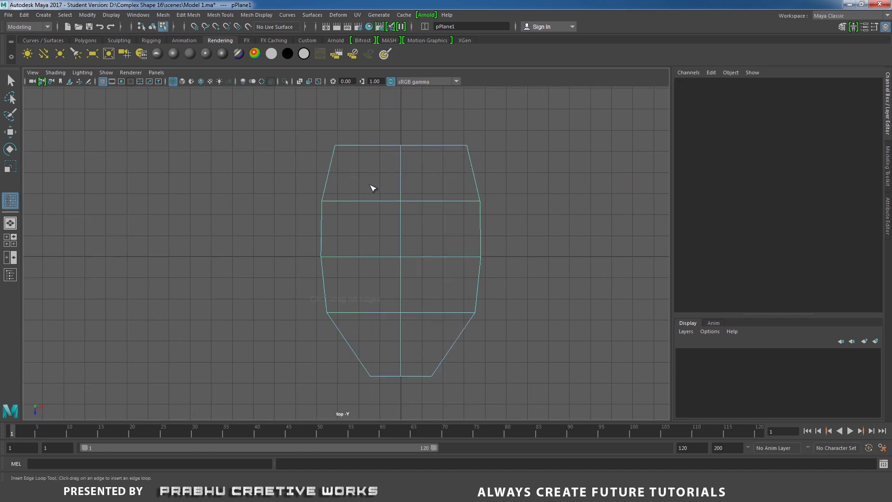
{"action": "left_click", "coordinate": [333, 173]}
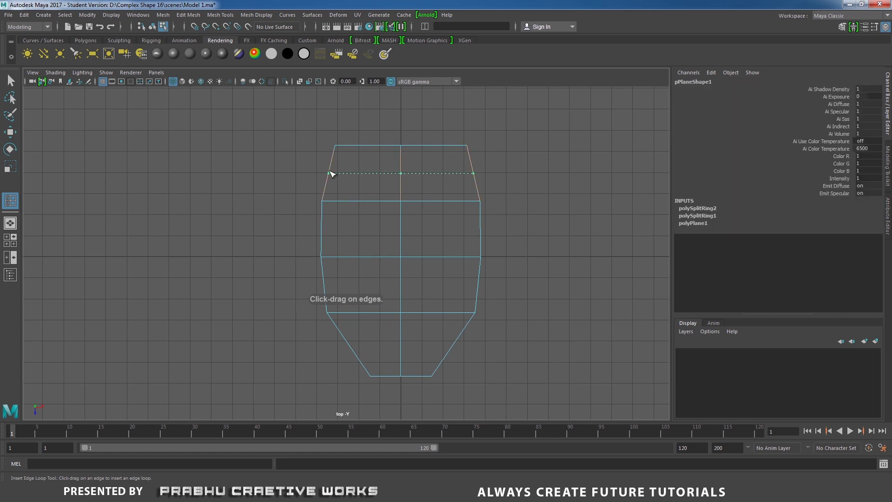
{"action": "left_click", "coordinate": [322, 229]}
{"action": "left_click", "coordinate": [326, 284]}
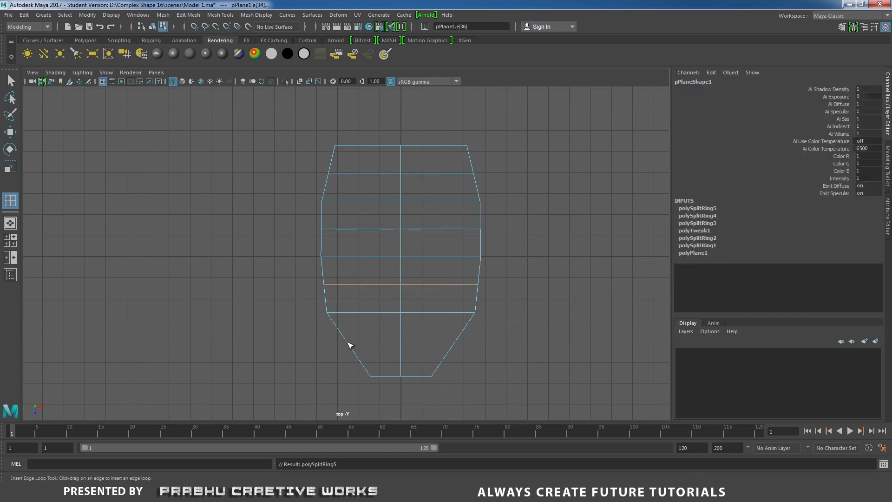
{"action": "left_click", "coordinate": [350, 344]}
{"action": "scroll", "coordinate": [374, 237], "scroll_direction": "up", "scroll_amount": 2}
{"action": "key", "text": "w"}
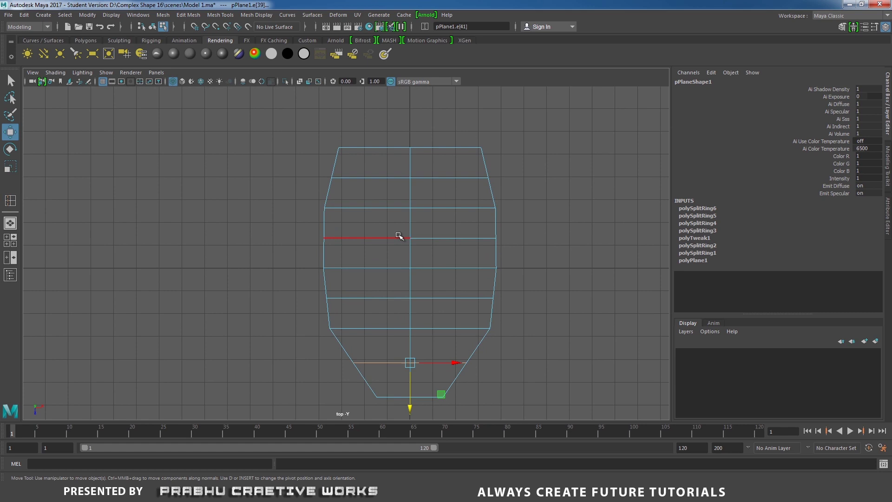
Widen the second horizontal edge row from the top by about 1.03 in X and the row just above the middle slightly
{"action": "left_click", "coordinate": [387, 178]}
{"action": "left_click", "coordinate": [462, 179], "text": "shift"}
{"action": "key", "text": "r"}
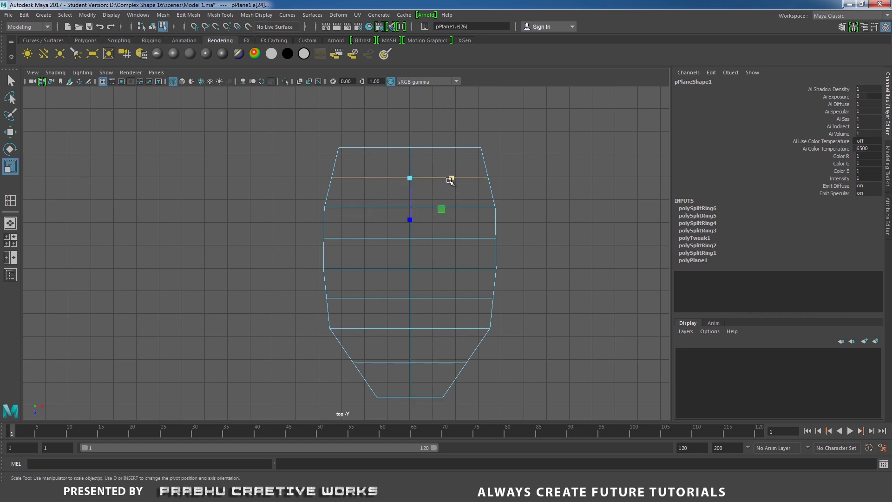
{"action": "left_click_drag", "start_coordinate": [451, 180], "coordinate": [451, 179]}
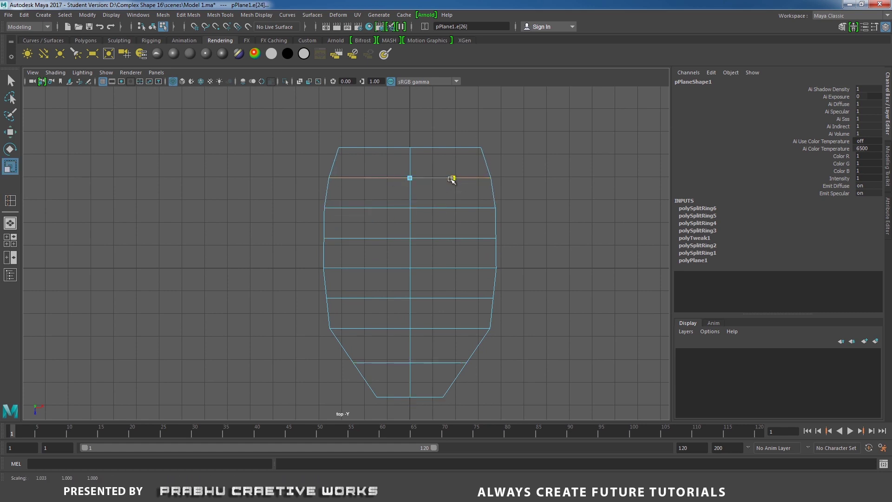
{"action": "middle_click_drag", "start_coordinate": [460, 198], "coordinate": [466, 173], "text": "alt"}
{"action": "left_click", "coordinate": [380, 211]}
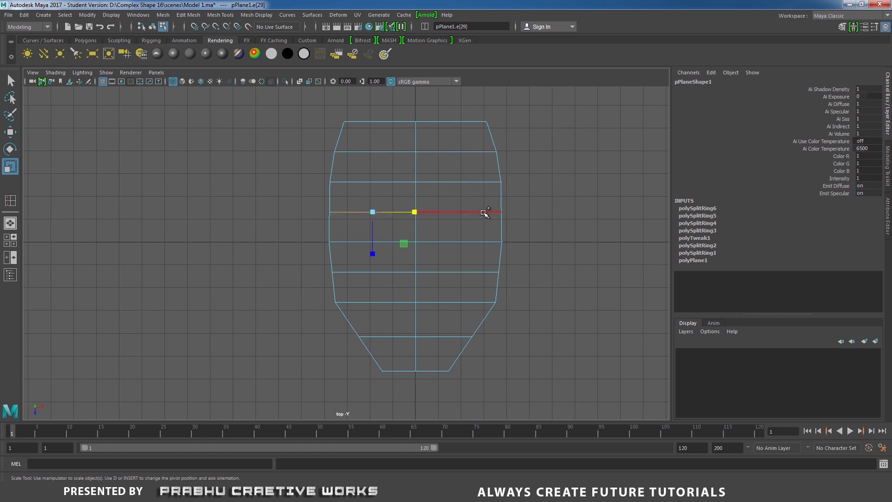
{"action": "left_click", "coordinate": [460, 213], "text": "shift"}
{"action": "left_click_drag", "start_coordinate": [458, 213], "coordinate": [461, 215]}
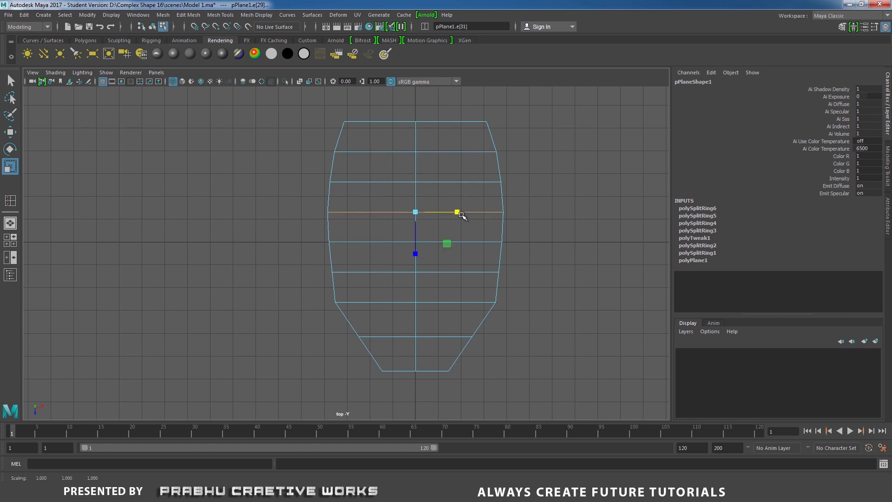
Widen the edge row just below the plane's middle and the middle row slightly along X to round the sides
{"action": "left_click", "coordinate": [379, 271]}
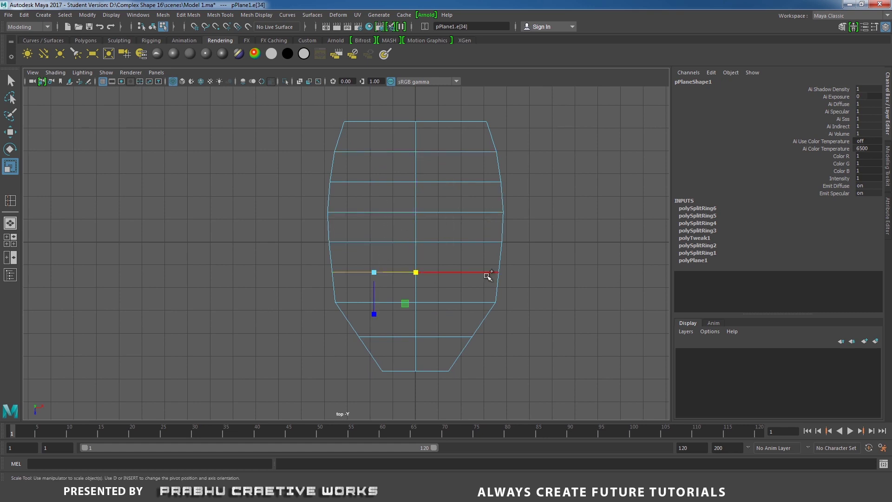
{"action": "left_click", "coordinate": [481, 273], "text": "shift"}
{"action": "left_click_drag", "start_coordinate": [458, 273], "coordinate": [460, 273]}
{"action": "left_click", "coordinate": [408, 241]}
{"action": "left_click", "coordinate": [453, 242], "text": "shift"}
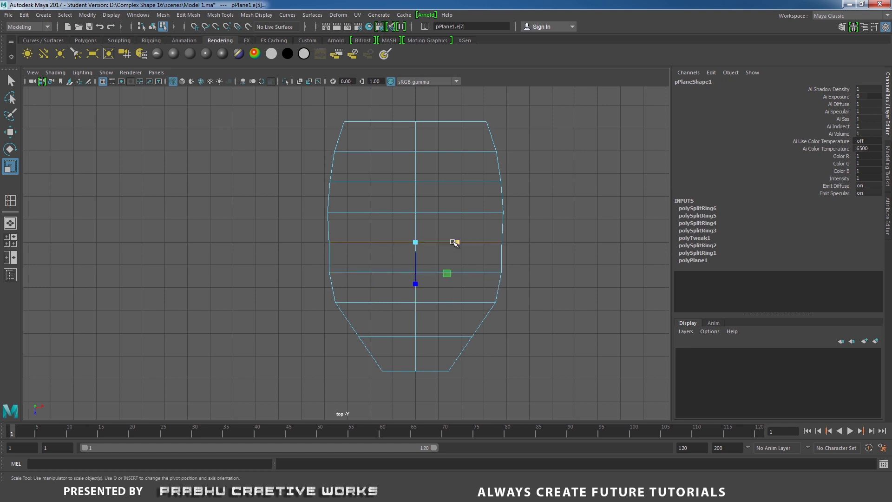
{"action": "left_click_drag", "start_coordinate": [457, 243], "coordinate": [458, 243]}
Widen the second-lowest edge row slightly along X and narrow the two bottom edges
{"action": "left_click", "coordinate": [399, 336]}
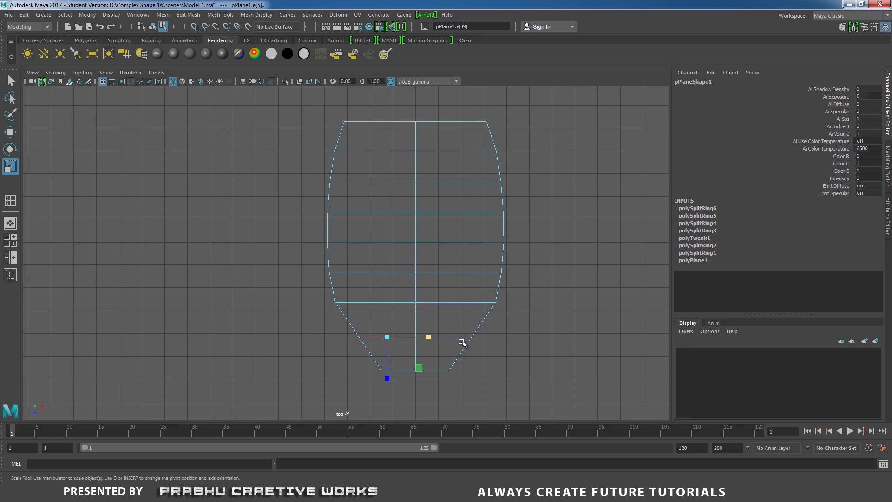
{"action": "left_click", "coordinate": [460, 336], "text": "shift"}
{"action": "left_click_drag", "start_coordinate": [458, 337], "coordinate": [460, 338]}
{"action": "left_click", "coordinate": [398, 370]}
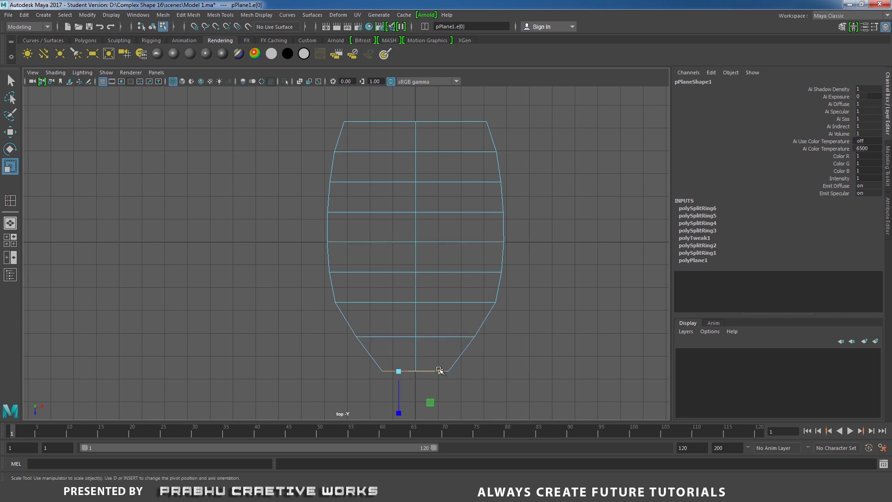
{"action": "key", "text": "q"}
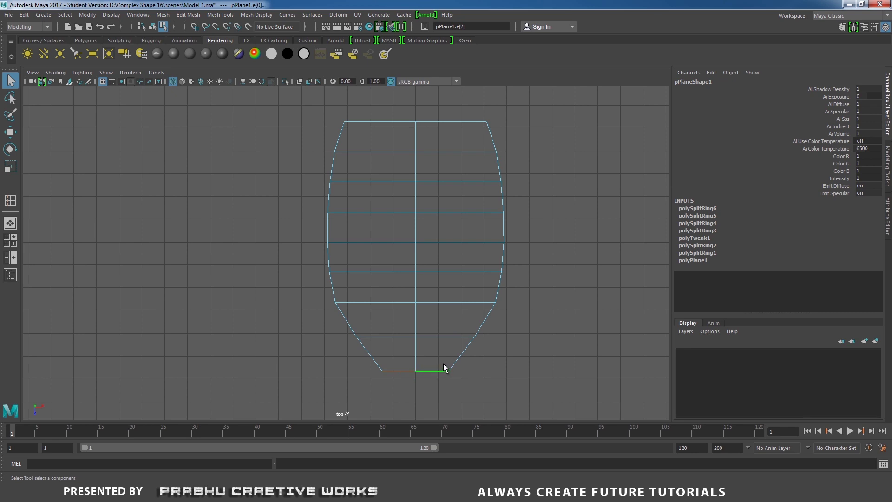
{"action": "left_click", "coordinate": [441, 370], "text": "shift"}
{"action": "key", "text": "r"}
{"action": "left_click_drag", "start_coordinate": [451, 373], "coordinate": [454, 373]}
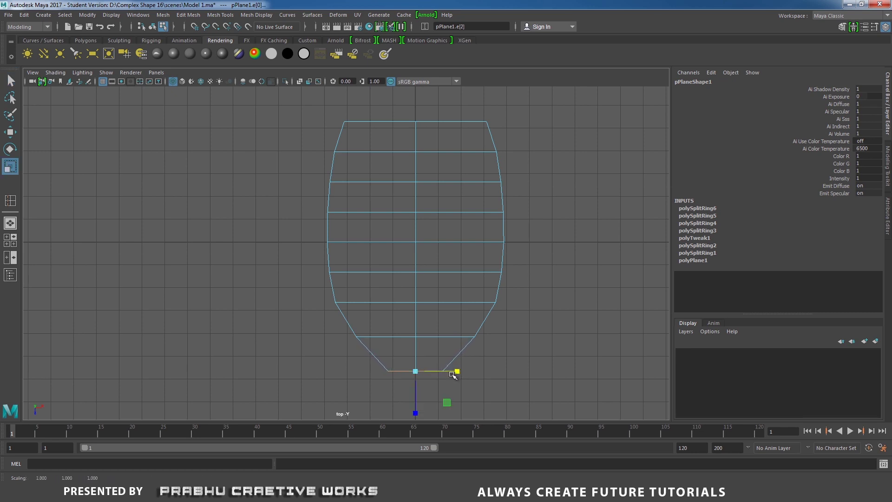
Insert two evenly spaced lengthwise edge loops into each half of the plane, using the Insert Edge Loop Tool with multiple edge loops set to 2
{"action": "middle_click_drag", "start_coordinate": [449, 219], "coordinate": [450, 276], "text": "alt"}
{"action": "scroll", "coordinate": [453, 254], "scroll_direction": "up", "scroll_amount": 3}
{"action": "right_click_drag", "start_coordinate": [427, 198], "coordinate": [470, 181]}
{"action": "middle_click_drag", "start_coordinate": [405, 171], "coordinate": [406, 166], "text": "alt"}
{"action": "right_click", "coordinate": [406, 167], "text": "shift"}
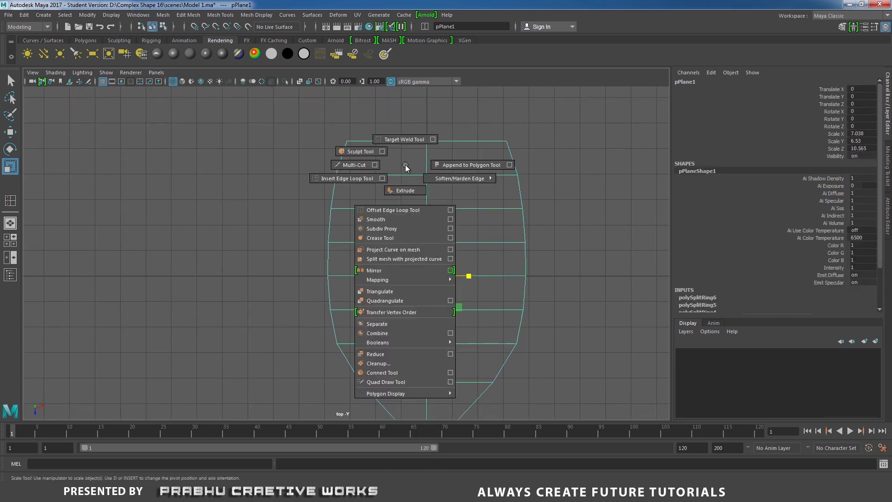
{"action": "left_click", "coordinate": [382, 178]}
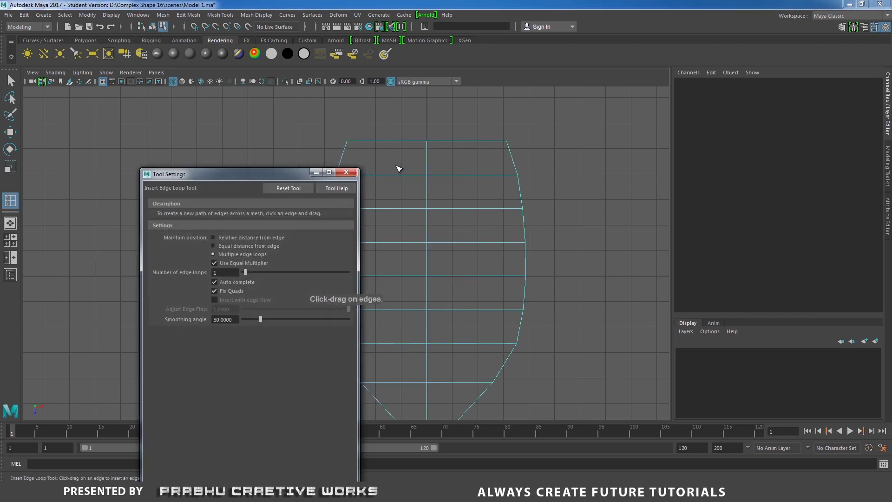
{"action": "left_click", "coordinate": [248, 272]}
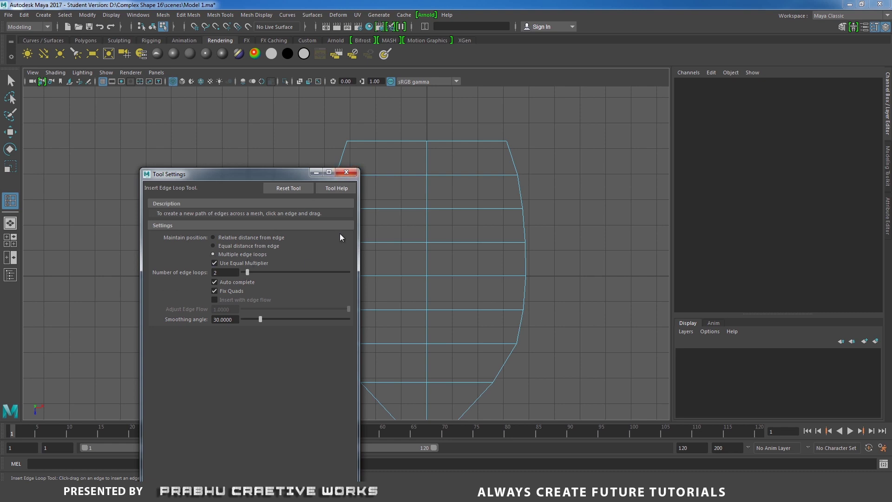
{"action": "left_click", "coordinate": [346, 172]}
{"action": "left_click", "coordinate": [371, 175]}
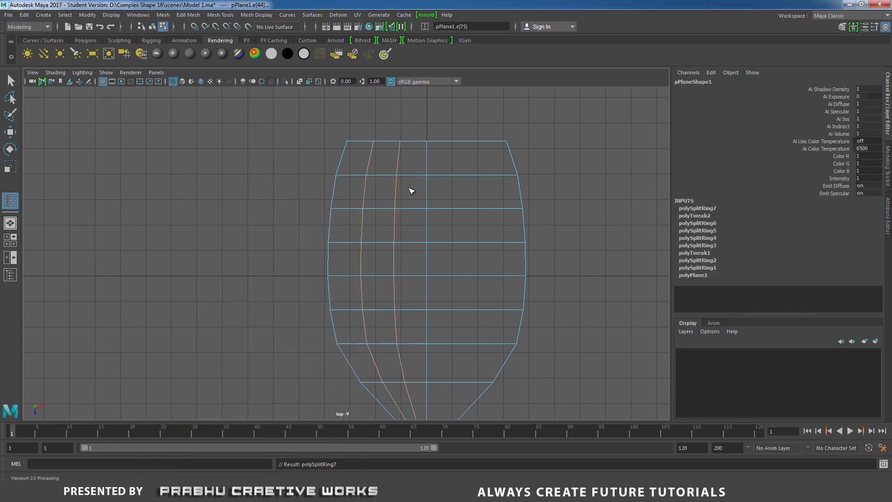
{"action": "left_click", "coordinate": [468, 175]}
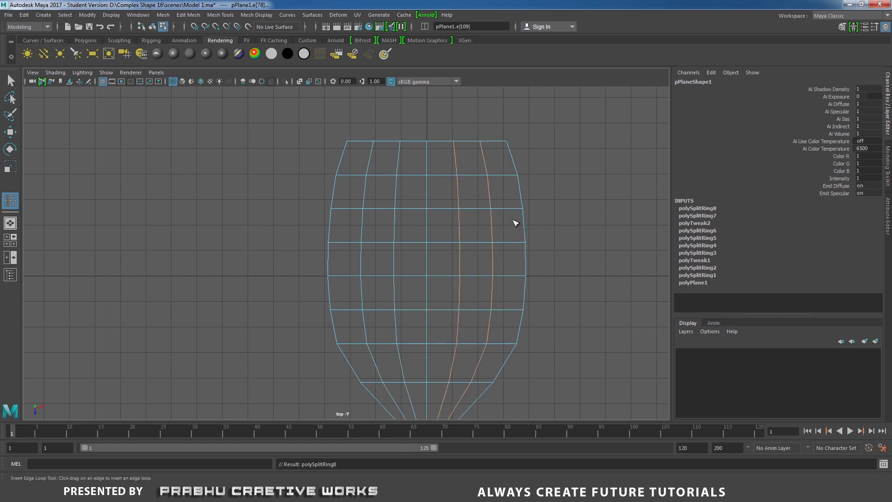
Move the top vertices of the two new edge columns in the left half outward along X to straighten the columns
{"action": "scroll", "coordinate": [507, 213], "scroll_direction": "up", "scroll_amount": 2}
{"action": "key", "text": "w"}
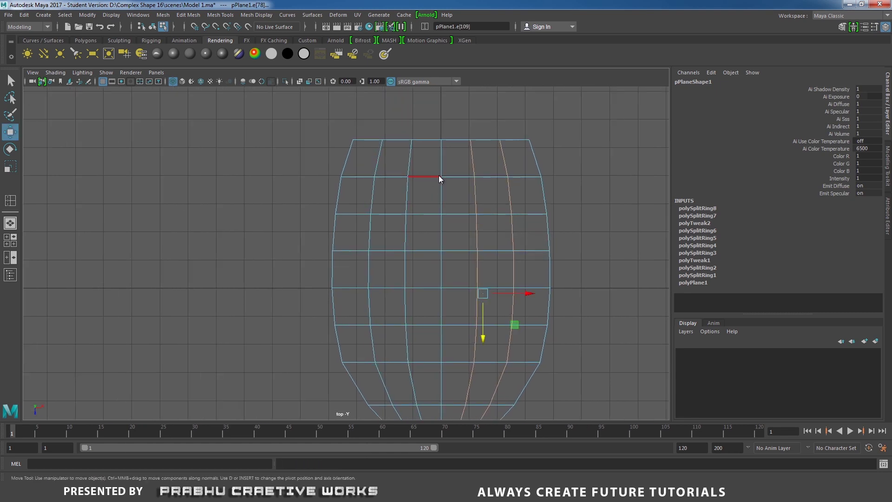
{"action": "right_click_drag", "start_coordinate": [440, 177], "coordinate": [490, 151]}
{"action": "scroll", "coordinate": [464, 191], "scroll_direction": "up", "scroll_amount": 2}
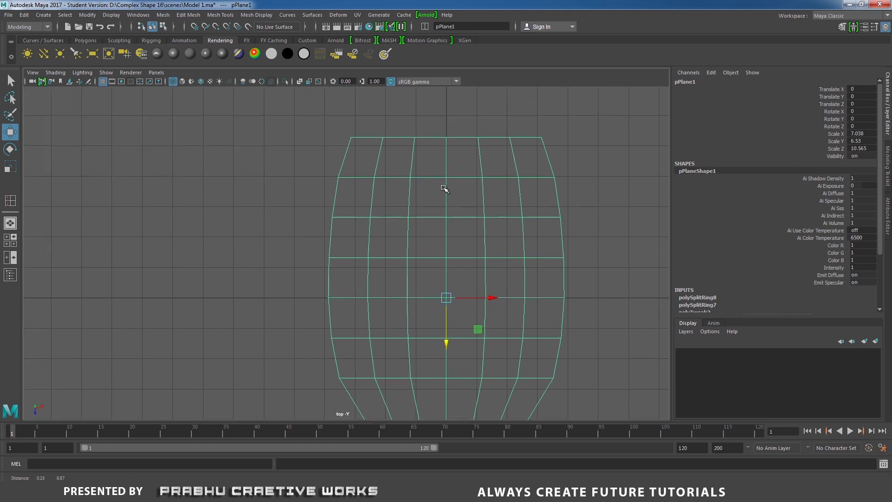
{"action": "scroll", "coordinate": [445, 197], "scroll_direction": "up", "scroll_amount": 2}
{"action": "scroll", "coordinate": [437, 208], "scroll_direction": "up", "scroll_amount": 2}
{"action": "right_click", "coordinate": [422, 152]}
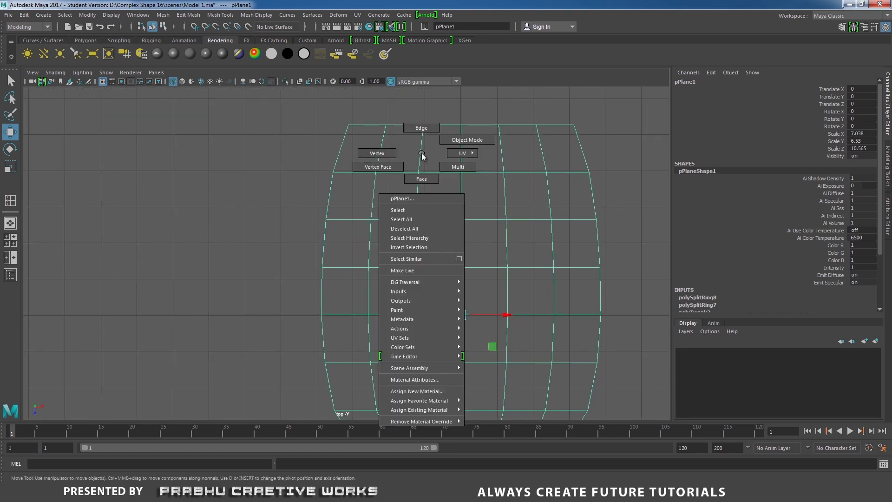
{"action": "right_click_drag", "start_coordinate": [422, 152], "coordinate": [384, 141]}
{"action": "left_click_drag", "start_coordinate": [375, 118], "coordinate": [441, 126]}
{"action": "left_click_drag", "start_coordinate": [372, 113], "coordinate": [421, 124]}
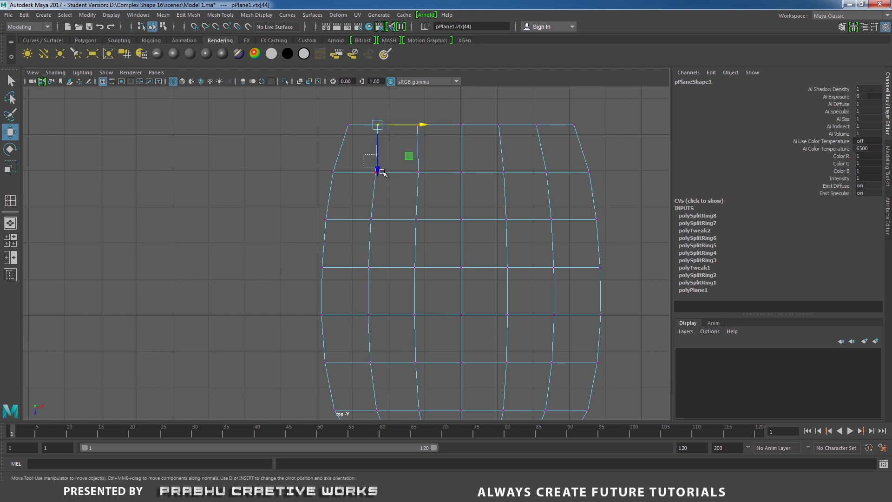
Shift the top and second-row vertices of the left half's outer edge column slightly further outward along X
{"action": "left_click_drag", "start_coordinate": [385, 165], "coordinate": [367, 180]}
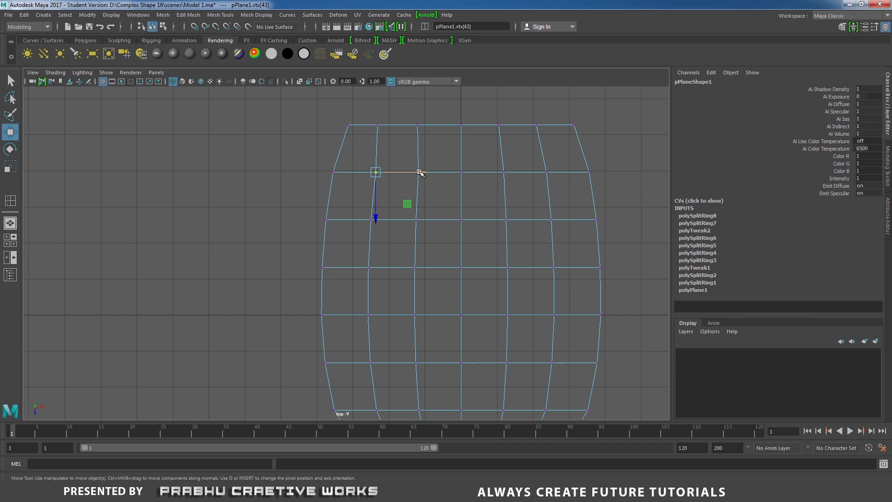
{"action": "left_click", "coordinate": [377, 125]}
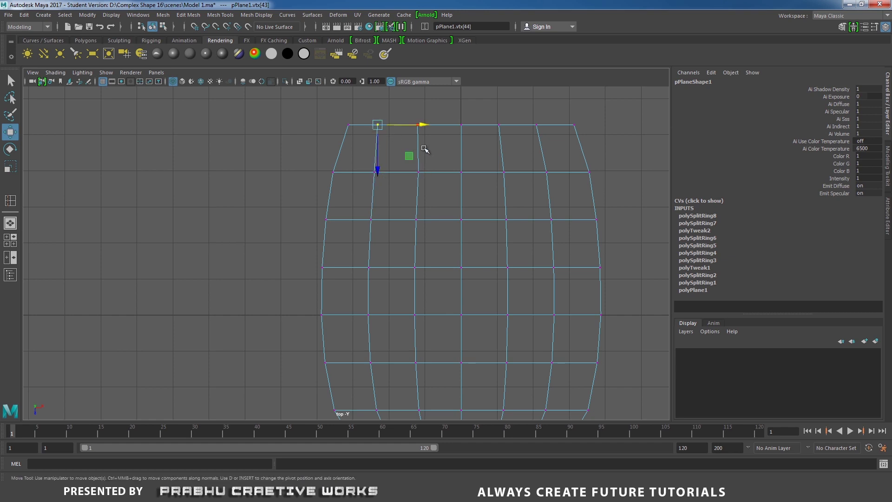
{"action": "left_click", "coordinate": [376, 172]}
{"action": "left_click", "coordinate": [411, 171]}
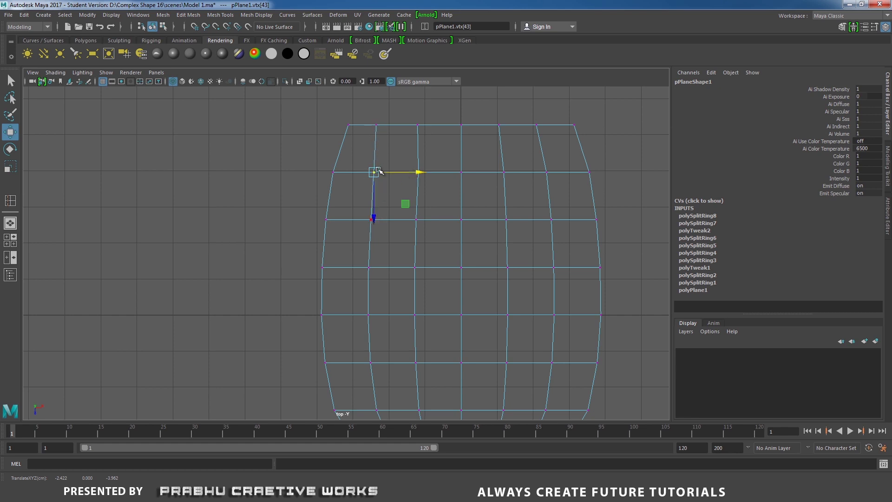
{"action": "left_click", "coordinate": [417, 172]}
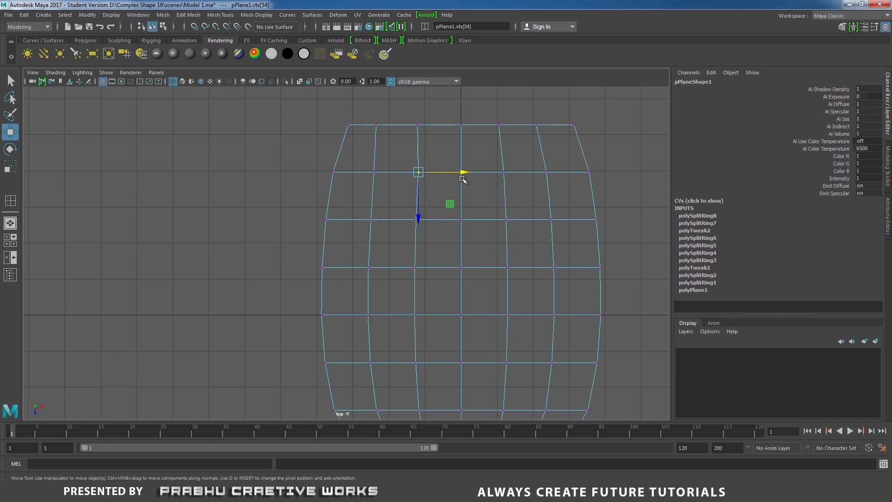
Adjust the top three vertices of the right half's outer edge column along X, moving the upper ones outward
{"action": "middle_click_drag", "start_coordinate": [499, 172], "coordinate": [441, 172], "text": "alt"}
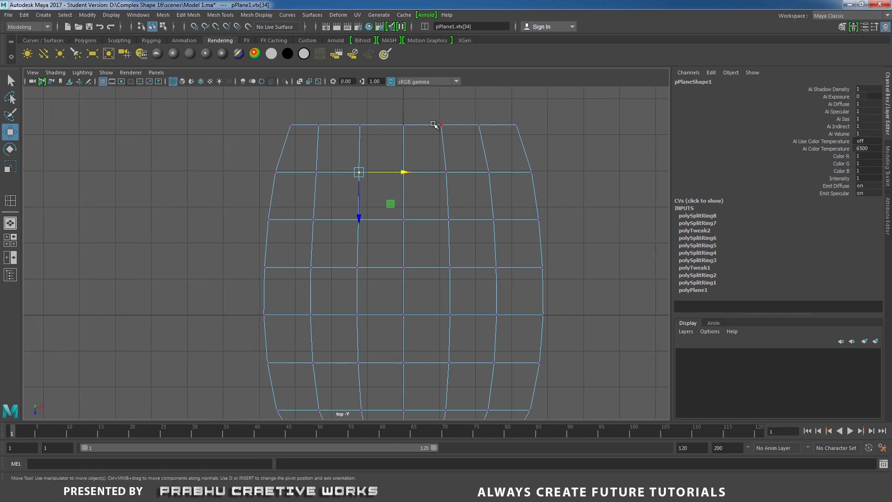
{"action": "left_click", "coordinate": [479, 125]}
{"action": "left_click_drag", "start_coordinate": [525, 126], "coordinate": [533, 126]}
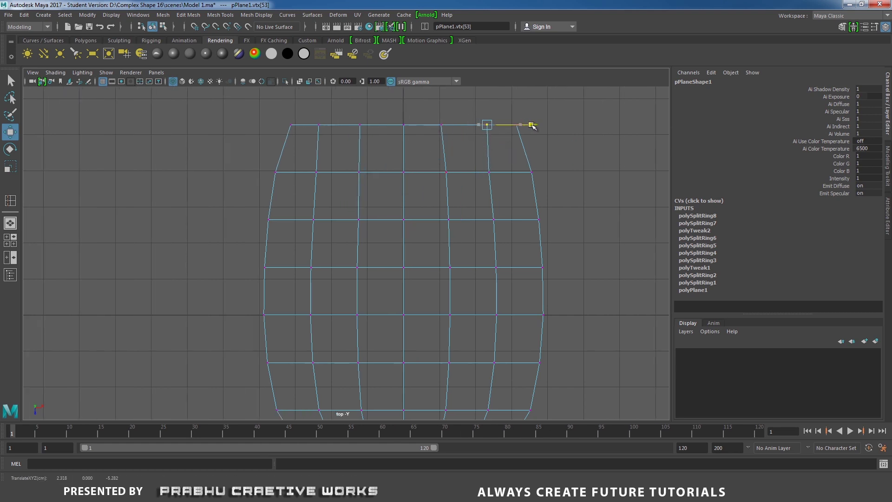
{"action": "left_click", "coordinate": [489, 172]}
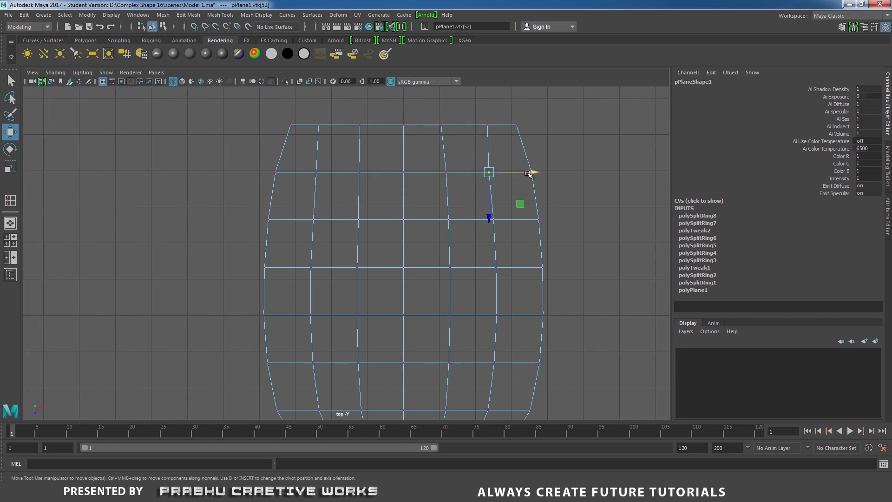
{"action": "left_click_drag", "start_coordinate": [530, 173], "coordinate": [532, 174]}
{"action": "left_click", "coordinate": [493, 219]}
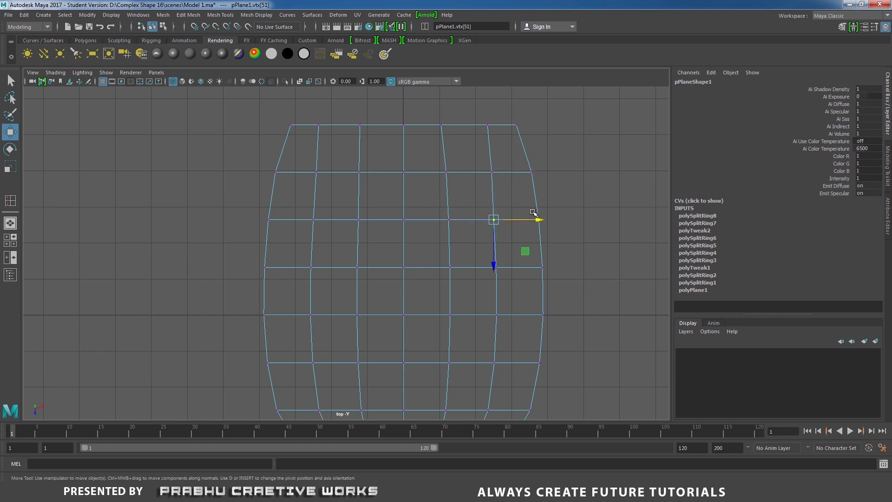
{"action": "left_click_drag", "start_coordinate": [534, 222], "coordinate": [539, 220]}
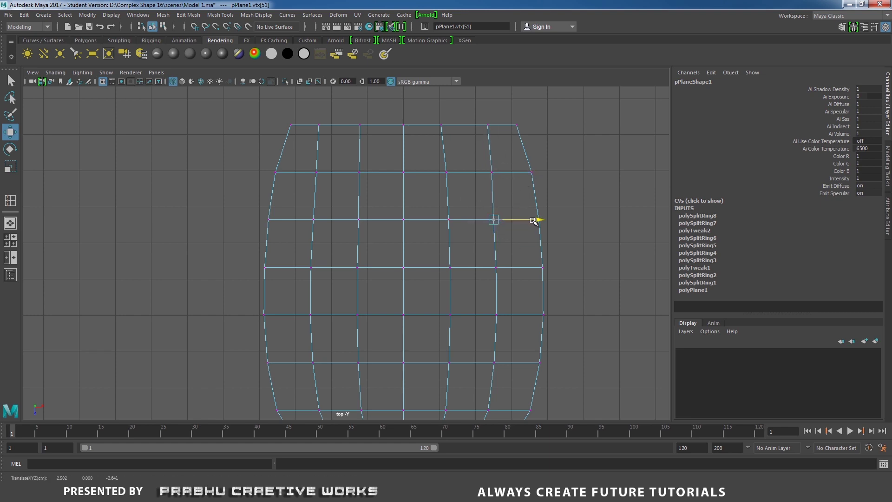
Move the top two vertices of the right half's inner edge column outward along X and return to object mode
{"action": "left_click", "coordinate": [441, 125]}
{"action": "left_click_drag", "start_coordinate": [483, 126], "coordinate": [490, 125]}
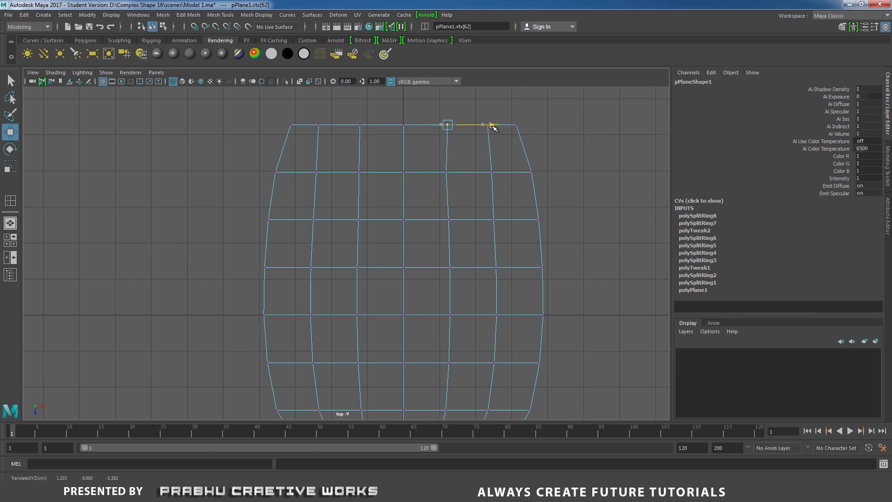
{"action": "left_click", "coordinate": [446, 172]}
{"action": "left_click_drag", "start_coordinate": [488, 172], "coordinate": [491, 174]}
{"action": "left_click", "coordinate": [491, 172]}
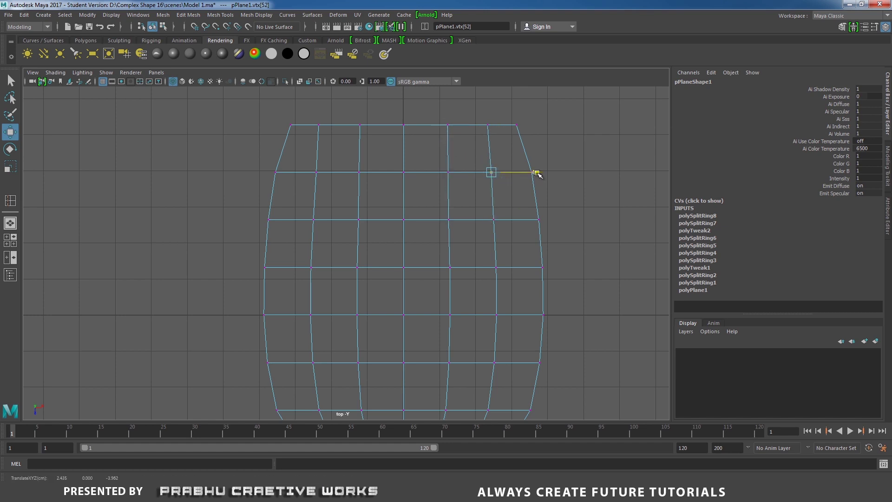
{"action": "middle_click_drag", "start_coordinate": [439, 202], "coordinate": [427, 188], "text": "alt"}
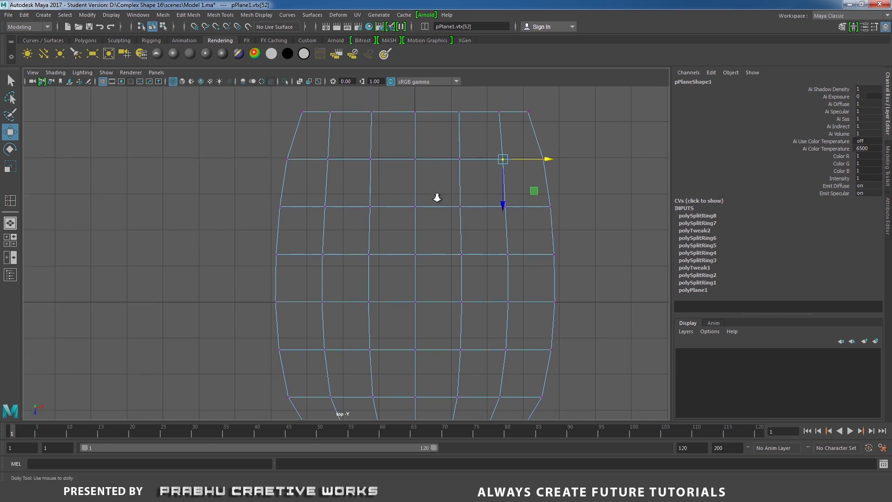
{"action": "right_click_drag", "start_coordinate": [437, 197], "coordinate": [425, 199], "text": "alt"}
{"action": "right_click_drag", "start_coordinate": [373, 161], "coordinate": [426, 134]}
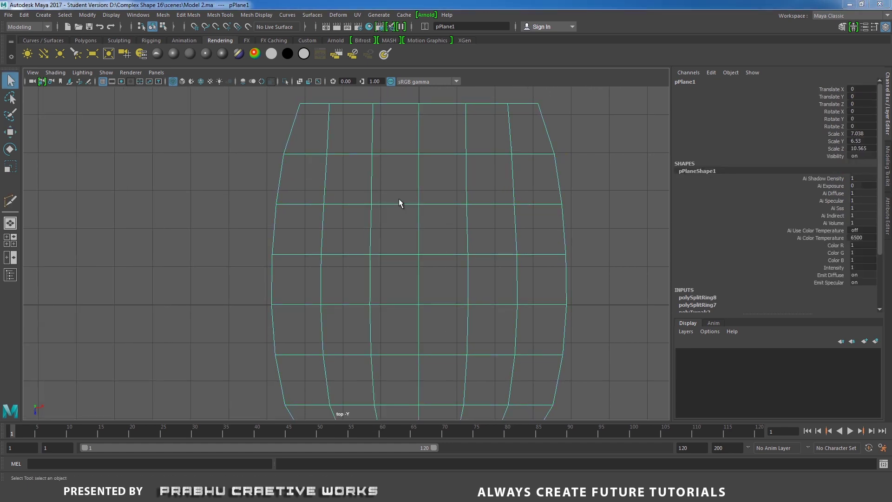
Bevel the upper two segments of the four vertical edge columns flanking the centre line, using a fraction of 0.25
{"action": "right_click_drag", "start_coordinate": [377, 158], "coordinate": [377, 133]}
{"action": "left_click", "coordinate": [333, 136]}
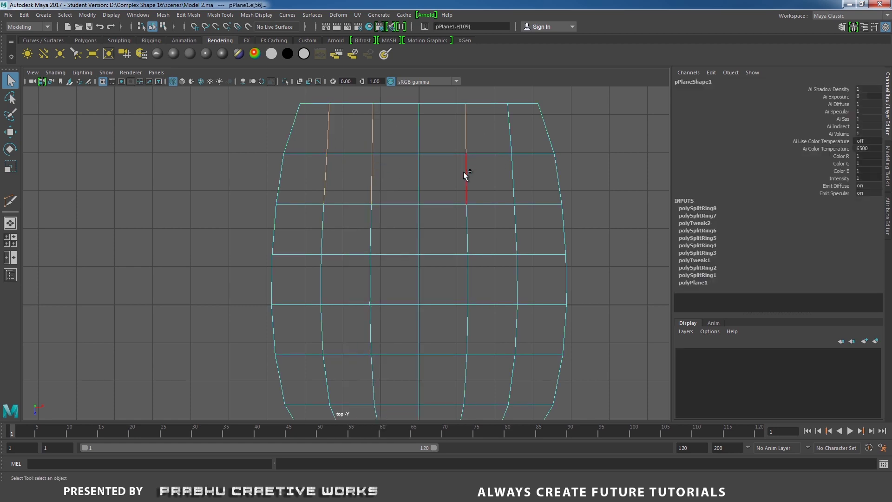
{"action": "left_click", "coordinate": [508, 138], "text": "shift"}
{"action": "middle_click_drag", "start_coordinate": [427, 181], "coordinate": [434, 199], "text": "alt"}
{"action": "scroll", "coordinate": [443, 170], "scroll_direction": "up", "scroll_amount": 1}
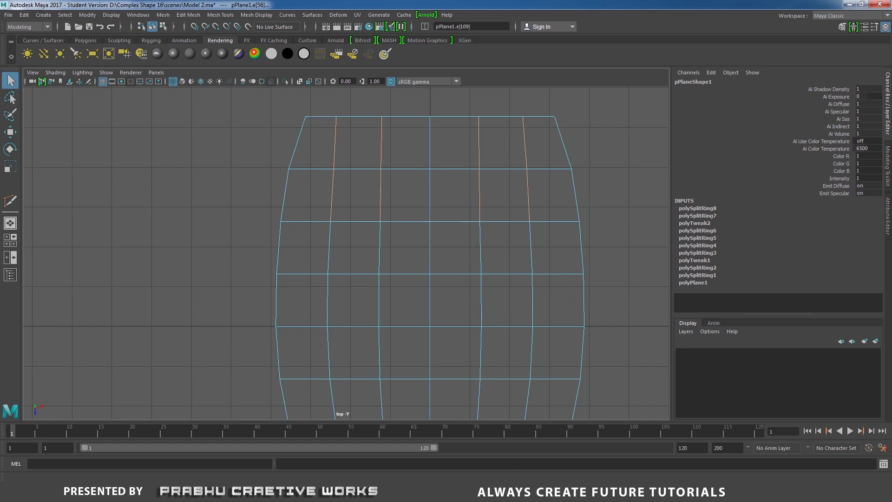
{"action": "left_click", "coordinate": [525, 492]}
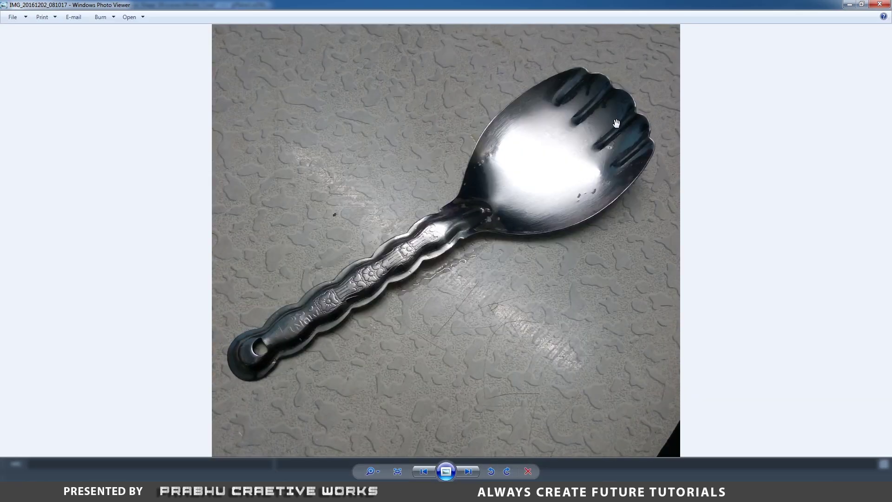
{"action": "left_click", "coordinate": [521, 492]}
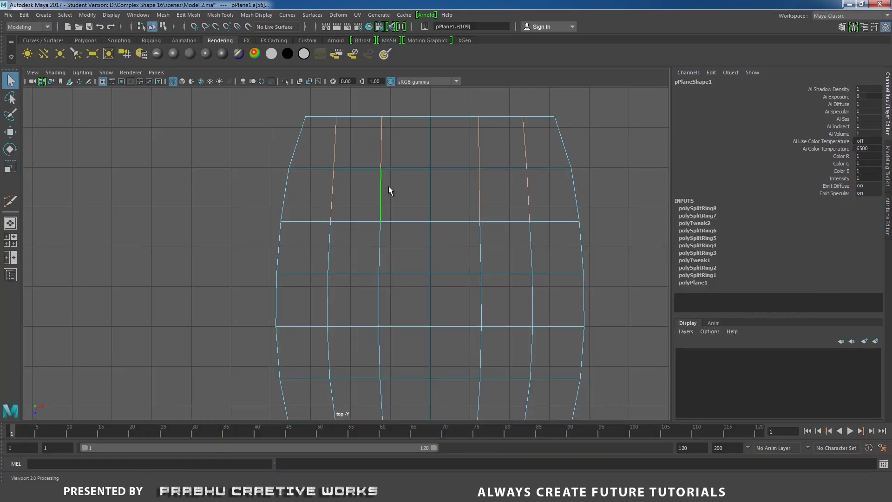
{"action": "right_click_drag", "start_coordinate": [392, 180], "coordinate": [388, 207], "text": "shift"}
{"action": "scroll", "coordinate": [474, 202], "scroll_direction": "up", "scroll_amount": 1}
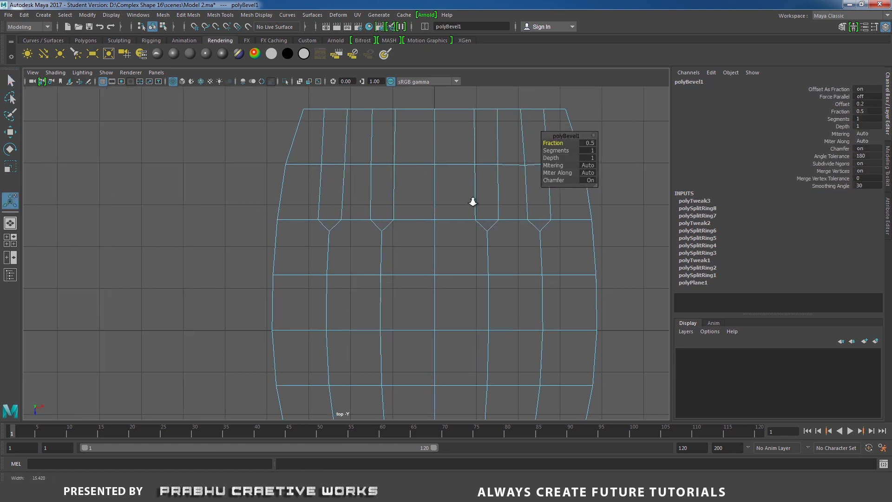
{"action": "left_click", "coordinate": [588, 143]}
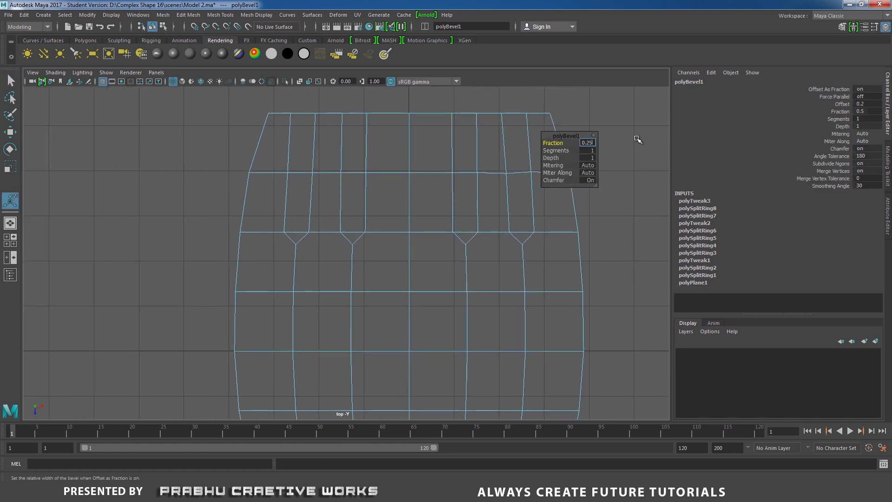
{"action": "key", "text": "Return"}
{"action": "left_click", "coordinate": [445, 174]}
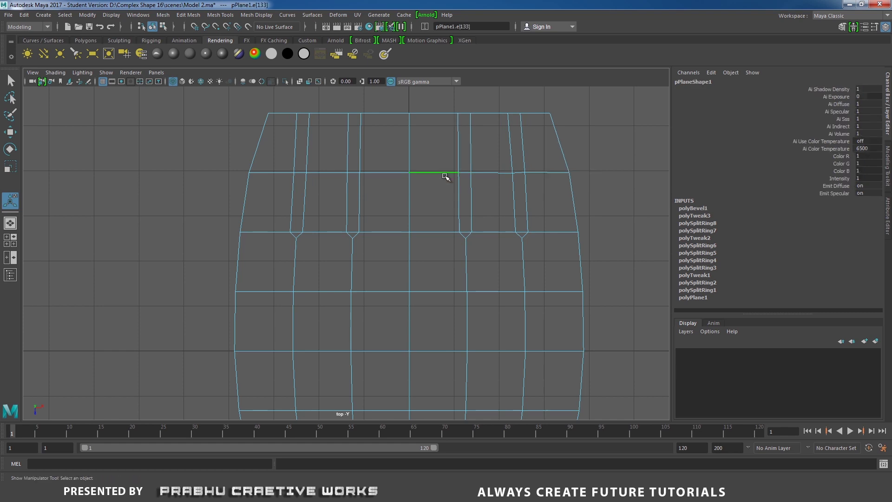
Switch to the perspective view with shaded display and frame the beveled end of the plane
{"action": "key", "text": "space"}
{"action": "left_click_drag", "start_coordinate": [453, 191], "coordinate": [451, 166]}
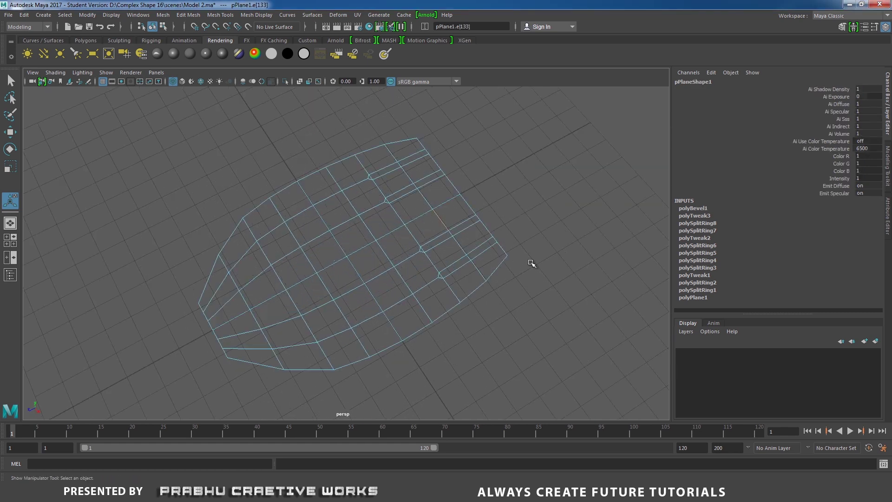
{"action": "key", "text": "5"}
{"action": "right_click_drag", "start_coordinate": [515, 254], "coordinate": [560, 214], "text": "alt"}
{"action": "left_click_drag", "start_coordinate": [418, 163], "coordinate": [472, 154], "text": "alt"}
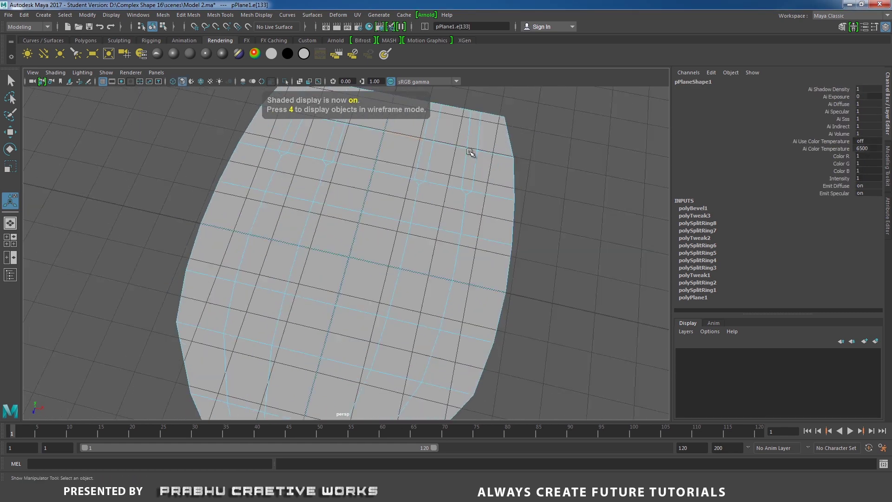
{"action": "middle_click_drag", "start_coordinate": [437, 156], "coordinate": [431, 245], "text": "alt"}
{"action": "left_click_drag", "start_coordinate": [431, 246], "coordinate": [411, 219], "text": "alt"}
Extrude the four narrow beveled face strips, including their pointed ends, into raised ribs and return to object mode
{"action": "right_click_drag", "start_coordinate": [390, 161], "coordinate": [393, 190]}
{"action": "left_click", "coordinate": [362, 147]}
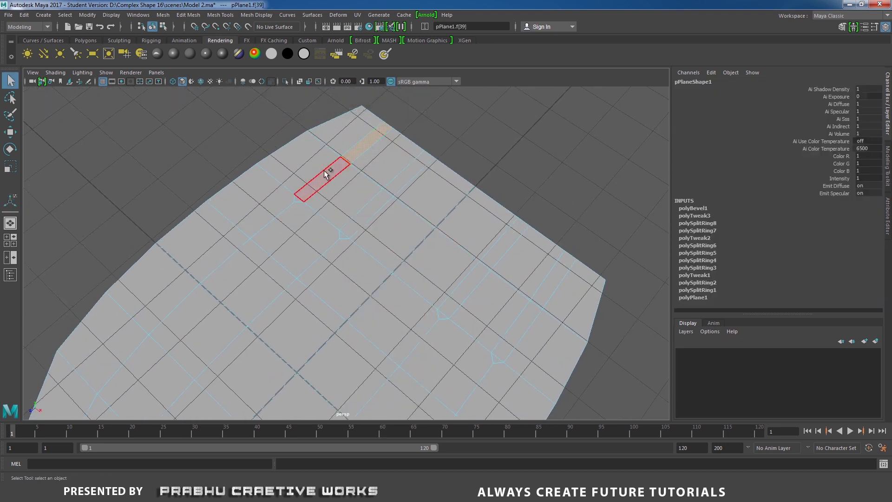
{"action": "left_click", "coordinate": [300, 199], "text": "shift"}
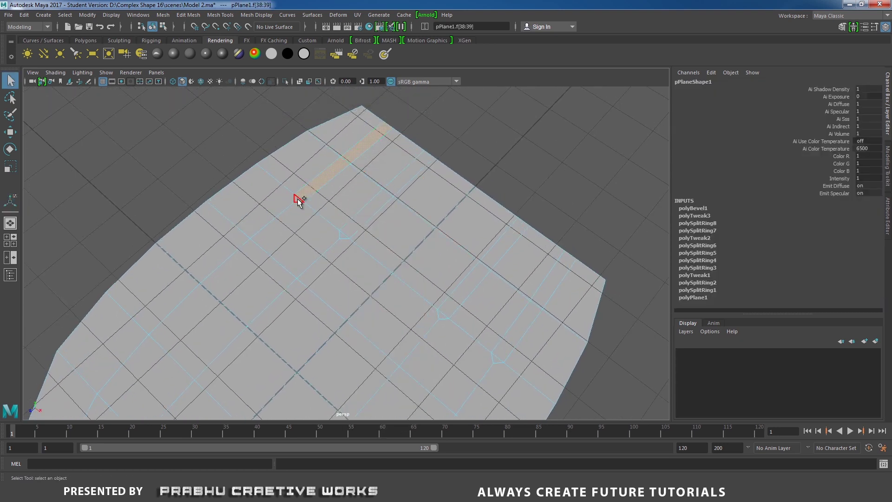
{"action": "left_click", "coordinate": [349, 234], "text": "shift"}
{"action": "left_click", "coordinate": [404, 189], "text": "shift"}
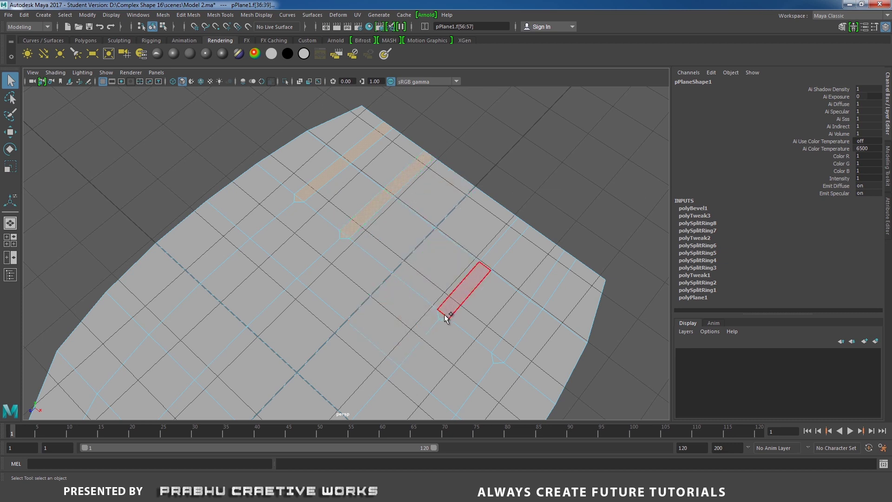
{"action": "left_click", "coordinate": [458, 306], "text": "shift"}
{"action": "left_click", "coordinate": [493, 262], "text": "shift"}
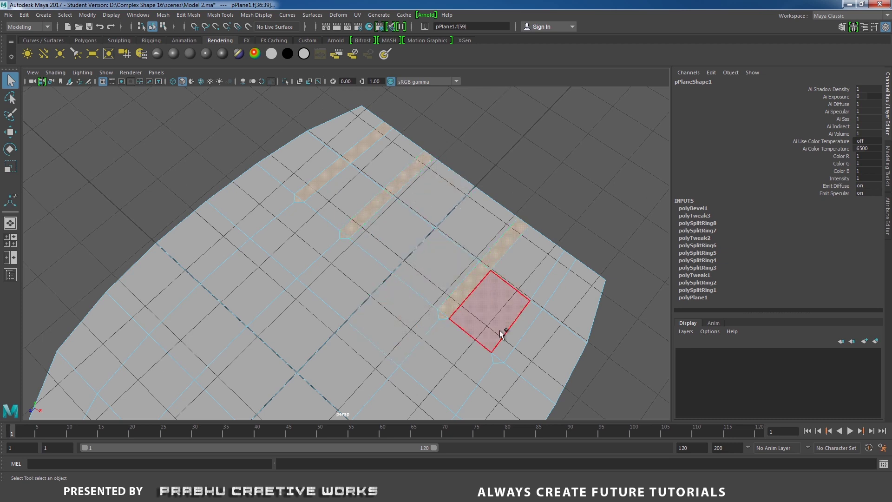
{"action": "left_click", "coordinate": [497, 361], "text": "shift"}
{"action": "left_click", "coordinate": [529, 322], "text": "shift"}
{"action": "left_click", "coordinate": [546, 296], "text": "shift"}
{"action": "left_click_drag", "start_coordinate": [298, 246], "coordinate": [352, 243], "text": "alt"}
{"action": "right_click_drag", "start_coordinate": [352, 242], "coordinate": [349, 266], "text": "shift"}
{"action": "left_click_drag", "start_coordinate": [328, 252], "coordinate": [347, 288], "text": "alt"}
{"action": "left_click_drag", "start_coordinate": [242, 279], "coordinate": [363, 311], "text": "alt"}
{"action": "right_click_drag", "start_coordinate": [319, 225], "coordinate": [361, 212]}
Insert one centred lengthwise edge loop on the outer rib of the left half, using Insert Edge Loop with Multiple edge loops at 1
{"action": "left_click_drag", "start_coordinate": [350, 227], "coordinate": [348, 242], "text": "alt"}
{"action": "right_click", "coordinate": [368, 229], "text": "shift"}
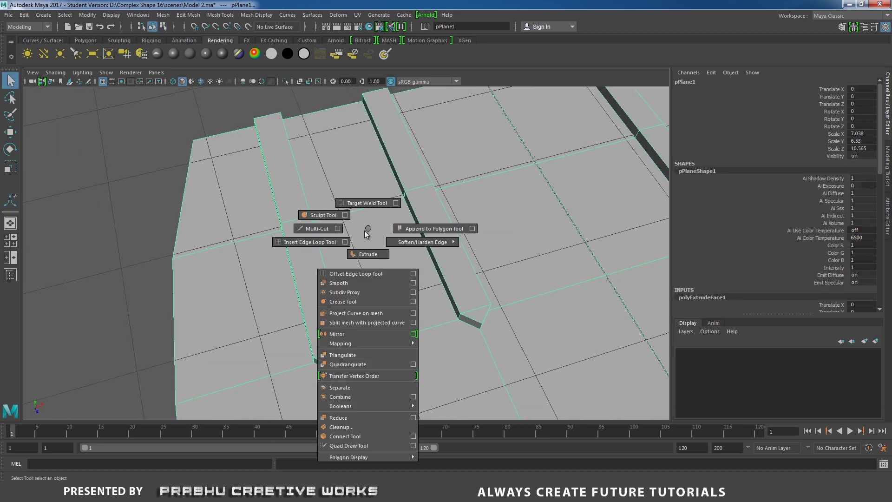
{"action": "left_click", "coordinate": [345, 242]}
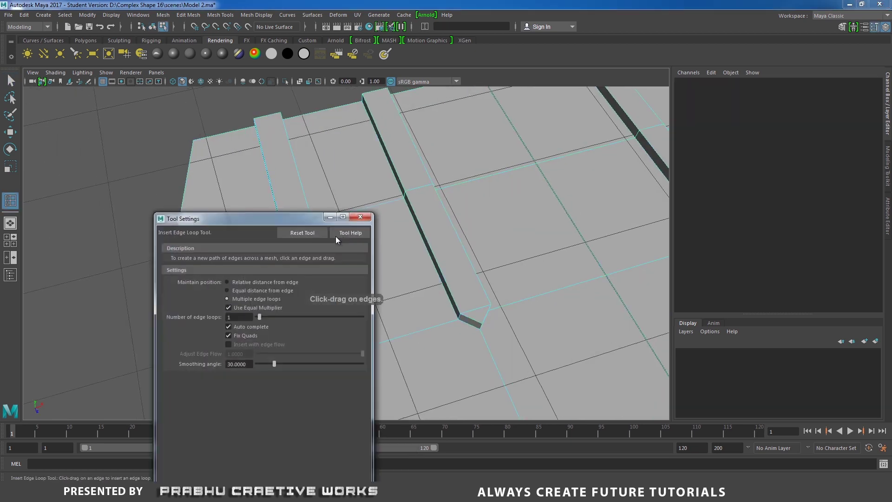
{"action": "left_click", "coordinate": [308, 238]}
{"action": "left_click", "coordinate": [239, 299]}
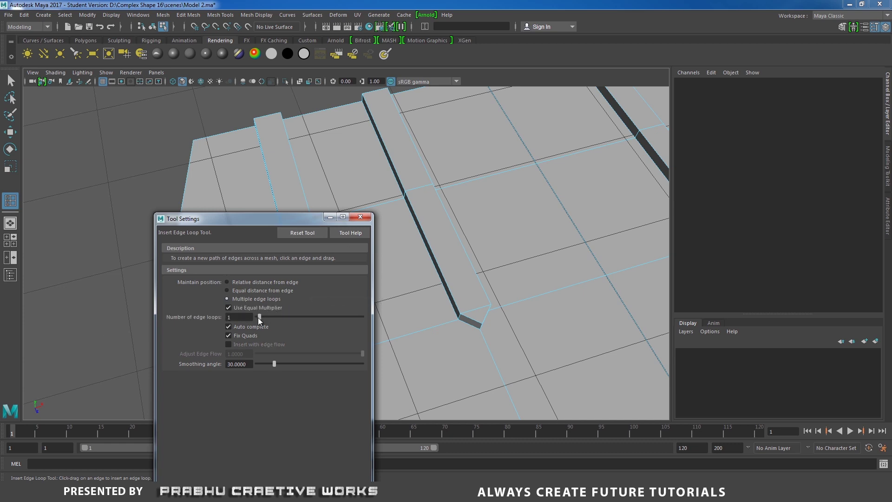
{"action": "left_click", "coordinate": [360, 217]}
{"action": "left_click_drag", "start_coordinate": [362, 233], "coordinate": [423, 324], "text": "alt"}
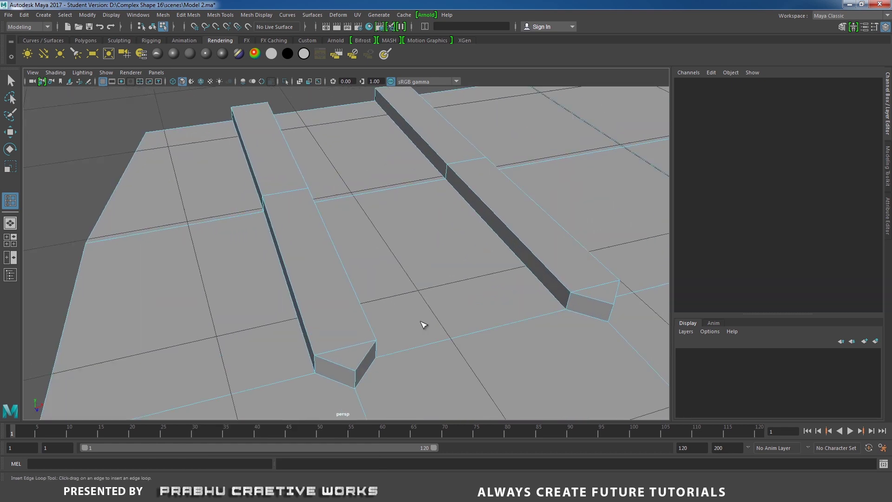
{"action": "left_click", "coordinate": [349, 350]}
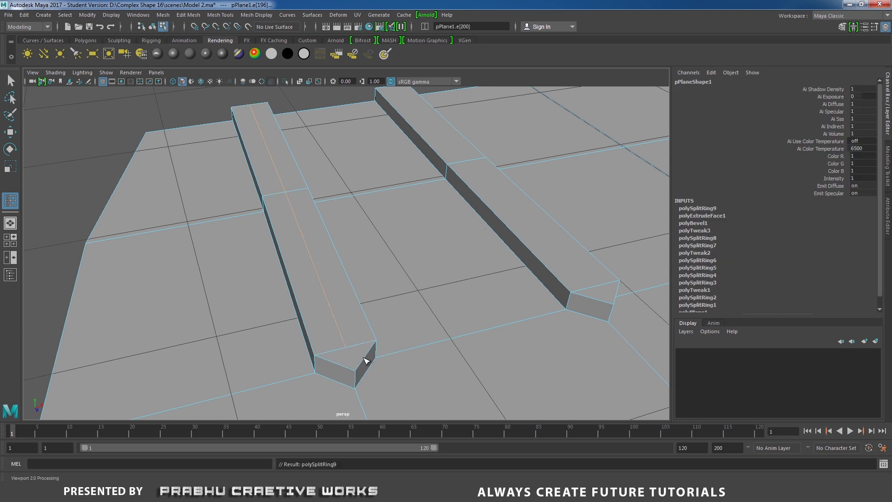
Insert a centred lengthwise edge loop on top of each of the remaining three ribs
{"action": "right_click_drag", "start_coordinate": [395, 345], "coordinate": [209, 274], "text": "alt"}
{"action": "middle_click_drag", "start_coordinate": [374, 221], "coordinate": [254, 212], "text": "alt"}
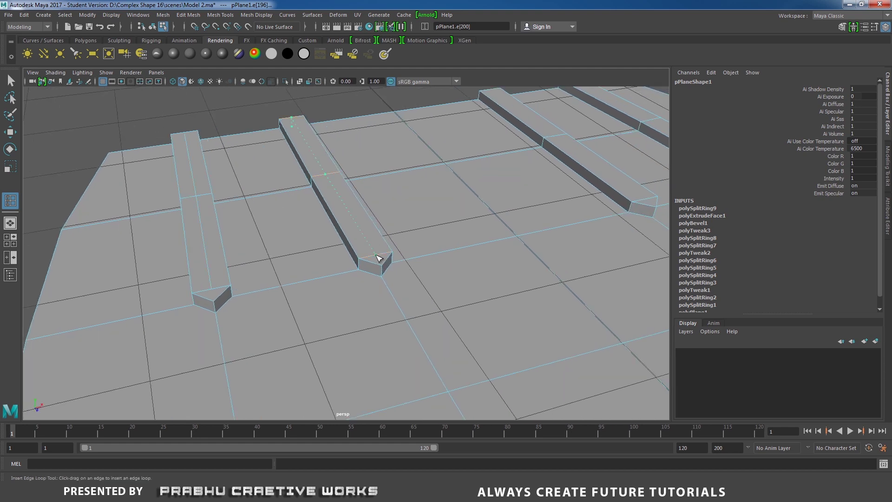
{"action": "left_click", "coordinate": [378, 258]}
{"action": "left_click_drag", "start_coordinate": [378, 258], "coordinate": [396, 245], "text": "alt"}
{"action": "left_click", "coordinate": [403, 239]}
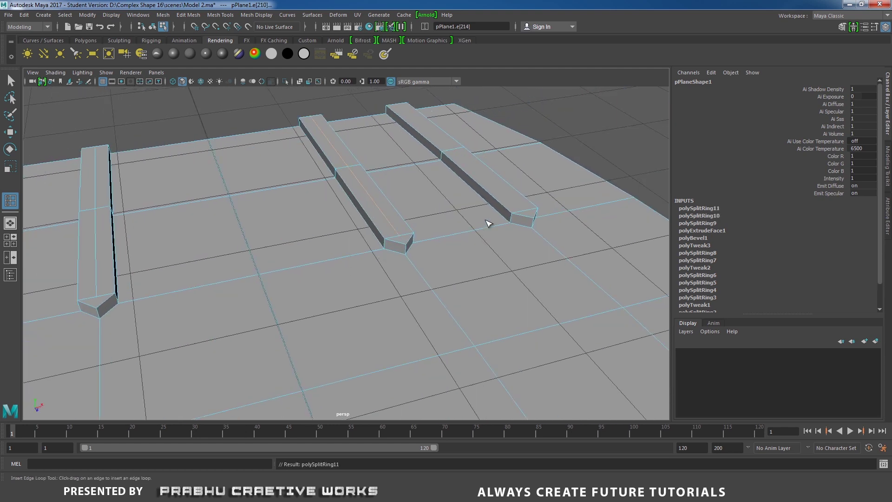
{"action": "left_click", "coordinate": [525, 213]}
{"action": "left_click_drag", "start_coordinate": [525, 213], "coordinate": [469, 231], "text": "alt"}
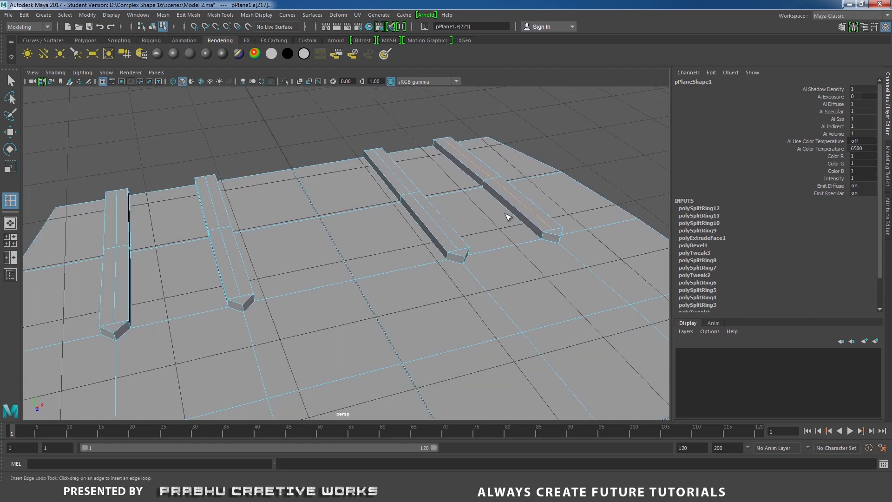
Raise the lengthwise centre edges of all four ribs slightly along Y to crown their tops, and return to object mode
{"action": "key", "text": "w"}
{"action": "left_click", "coordinate": [610, 143]}
{"action": "left_click", "coordinate": [468, 160]}
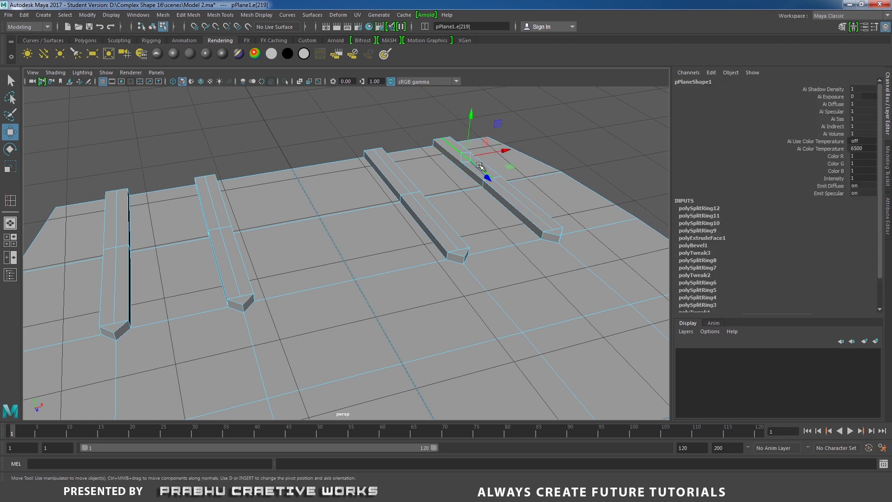
{"action": "double_click", "coordinate": [516, 199]}
{"action": "double_click", "coordinate": [434, 222], "text": "shift"}
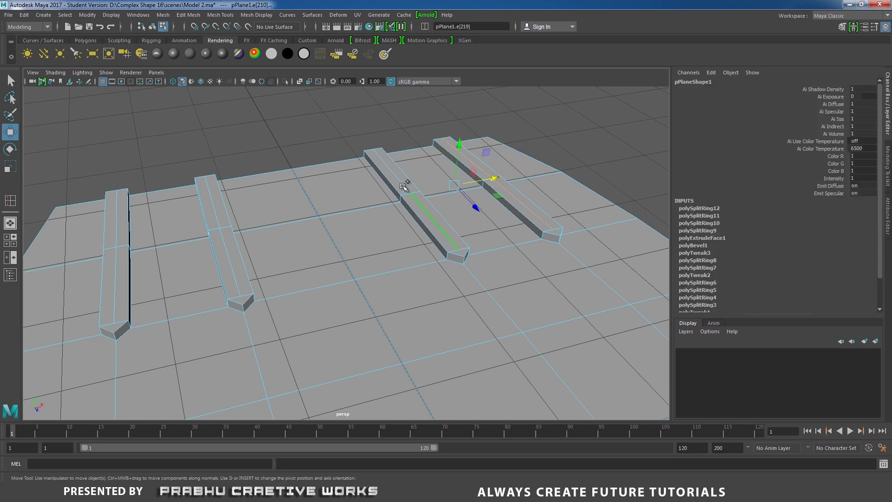
{"action": "double_click", "coordinate": [213, 206], "text": "shift"}
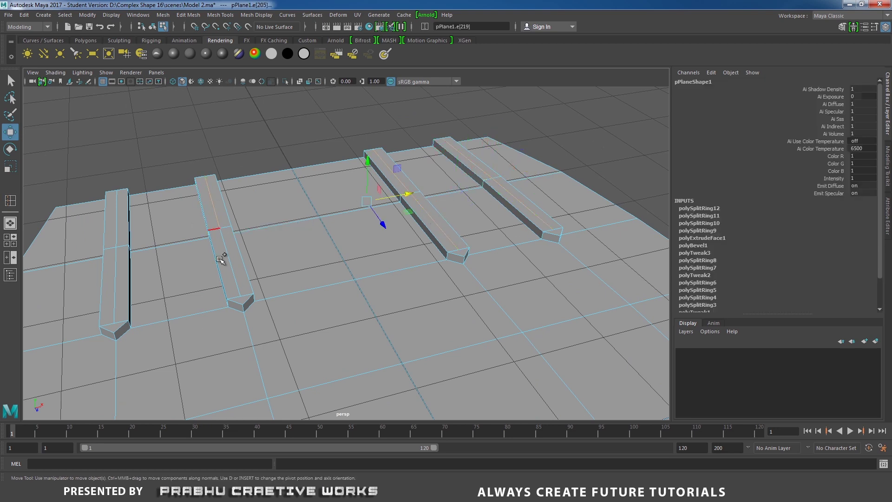
{"action": "double_click", "coordinate": [118, 231], "text": "shift"}
{"action": "left_click_drag", "start_coordinate": [118, 231], "coordinate": [335, 276], "text": "alt"}
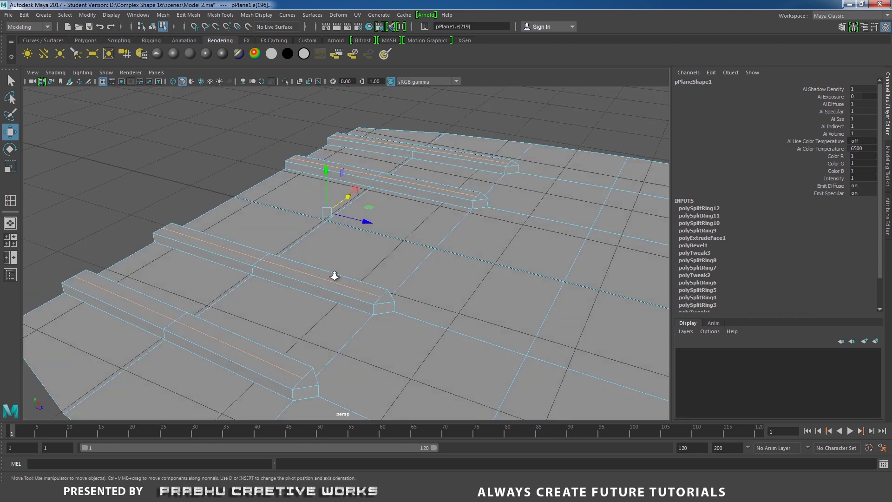
{"action": "scroll", "coordinate": [335, 276], "scroll_direction": "up", "scroll_amount": 1}
{"action": "right_click", "coordinate": [375, 235], "text": "shift"}
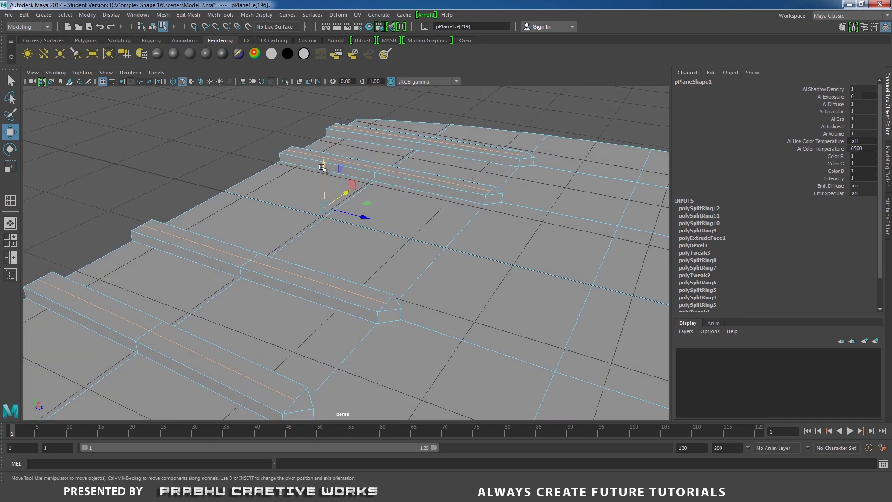
{"action": "left_click_drag", "start_coordinate": [322, 167], "coordinate": [322, 163]}
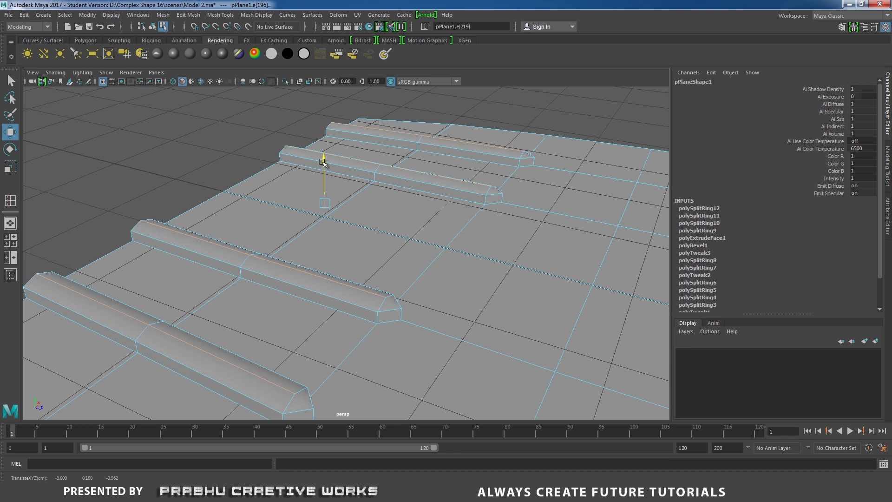
{"action": "left_click_drag", "start_coordinate": [325, 217], "coordinate": [269, 216], "text": "alt"}
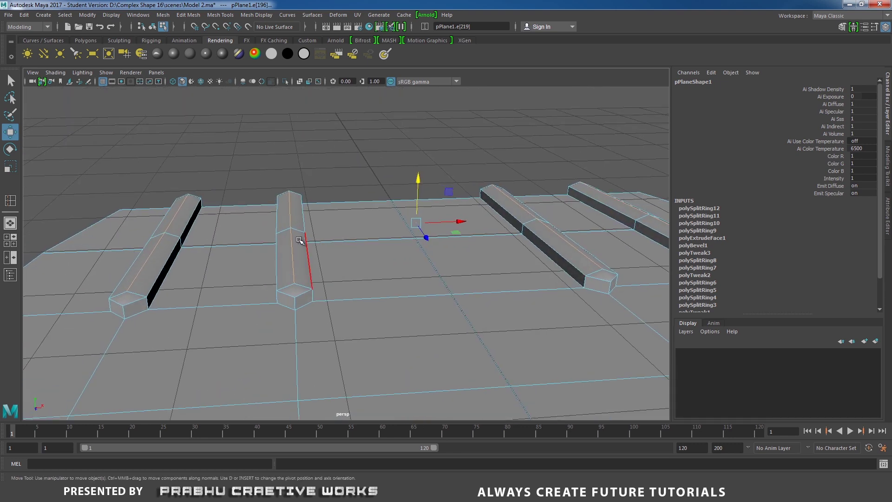
{"action": "right_click_drag", "start_coordinate": [300, 241], "coordinate": [367, 204]}
Examine the face below the left outer rib's pointed end by selecting its surrounding edges
{"action": "right_click_drag", "start_coordinate": [344, 203], "coordinate": [144, 195], "text": "alt"}
{"action": "left_click_drag", "start_coordinate": [262, 202], "coordinate": [272, 317], "text": "alt"}
{"action": "middle_click_drag", "start_coordinate": [273, 316], "coordinate": [415, 242], "text": "alt"}
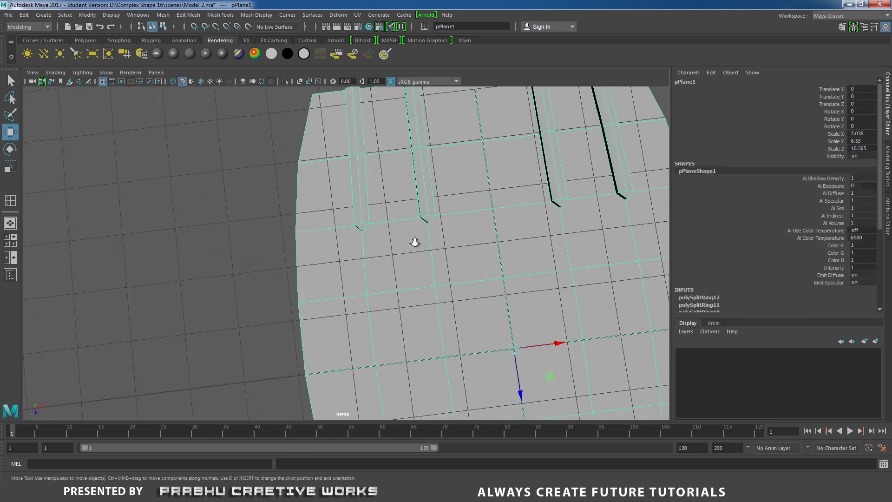
{"action": "right_click_drag", "start_coordinate": [415, 242], "coordinate": [483, 274], "text": "alt"}
{"action": "left_click_drag", "start_coordinate": [378, 279], "coordinate": [392, 260], "text": "alt"}
{"action": "right_click_drag", "start_coordinate": [392, 261], "coordinate": [489, 333], "text": "alt"}
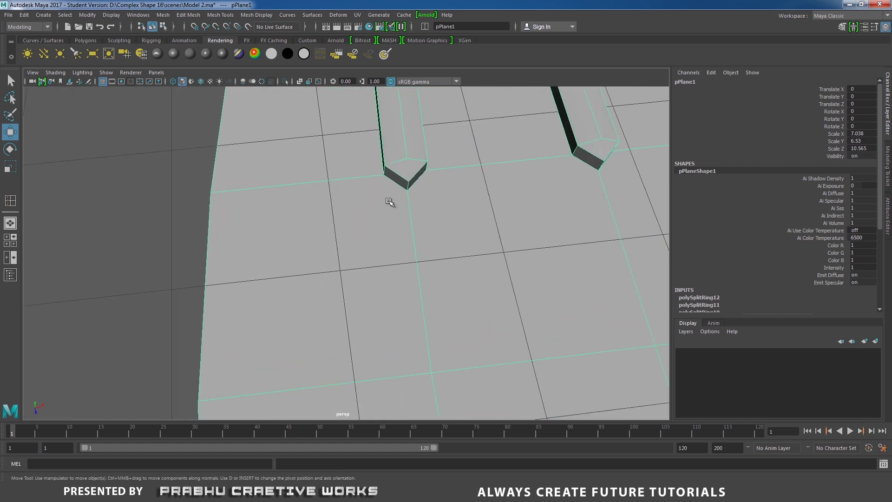
{"action": "right_click_drag", "start_coordinate": [355, 200], "coordinate": [351, 181]}
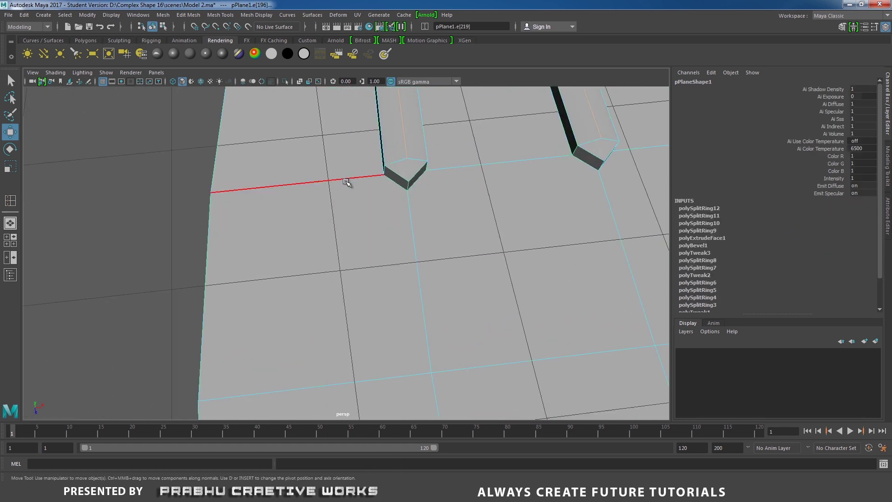
{"action": "left_click", "coordinate": [347, 181]}
{"action": "left_click", "coordinate": [409, 209], "text": "shift"}
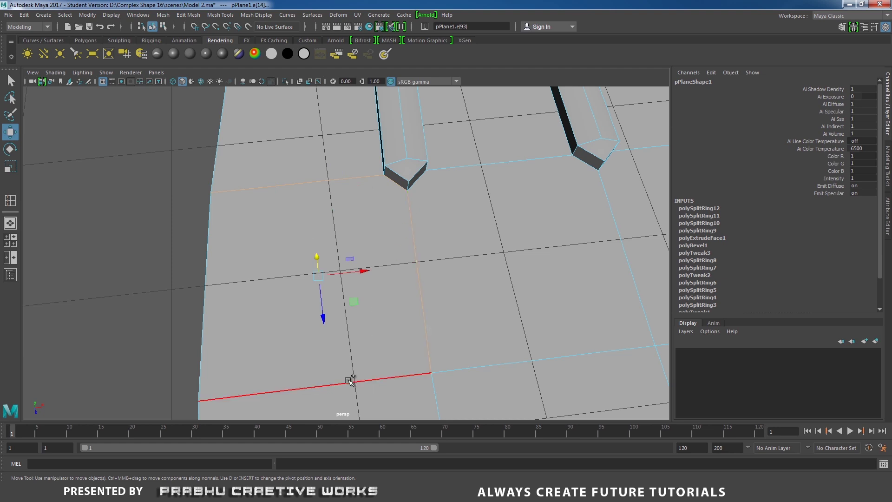
{"action": "left_click", "coordinate": [353, 381], "text": "shift"}
{"action": "left_click", "coordinate": [209, 354], "text": "shift"}
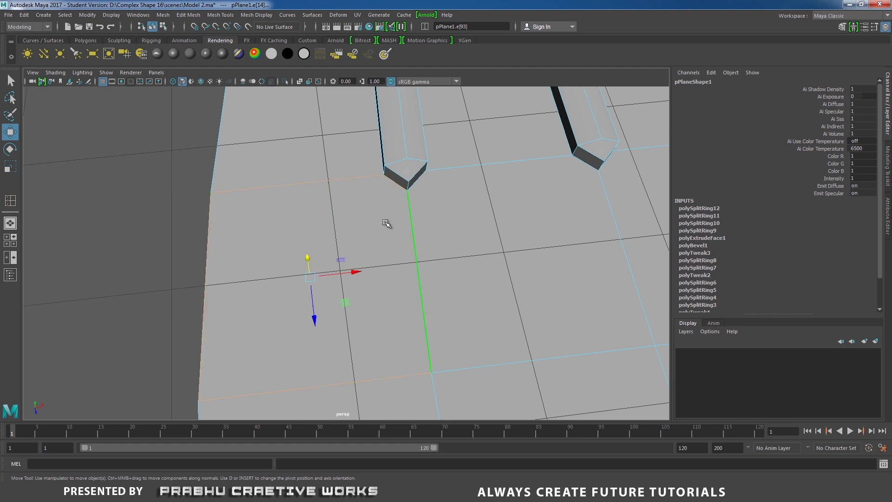
Return the plane to object mode and switch to the top view
{"action": "scroll", "coordinate": [335, 193], "scroll_direction": "down", "scroll_amount": 5}
{"action": "right_click_drag", "start_coordinate": [382, 191], "coordinate": [475, 164]}
{"action": "key", "text": "space"}
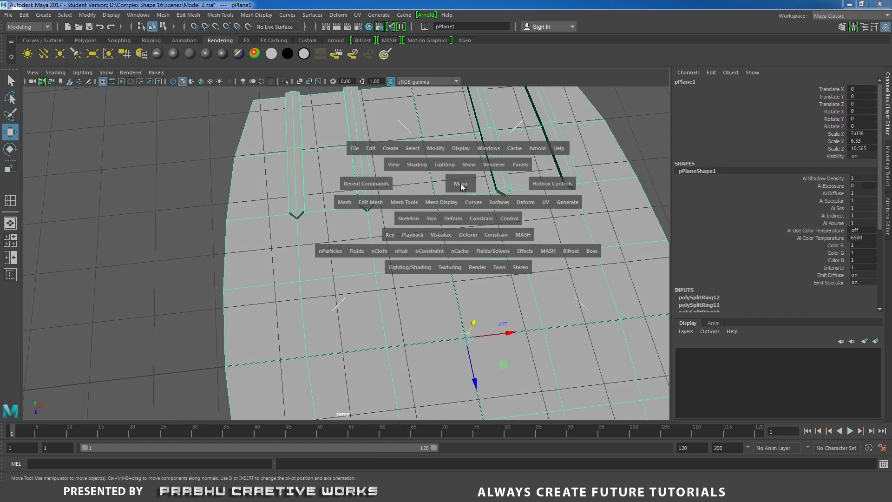
{"action": "left_click_drag", "start_coordinate": [461, 183], "coordinate": [409, 185]}
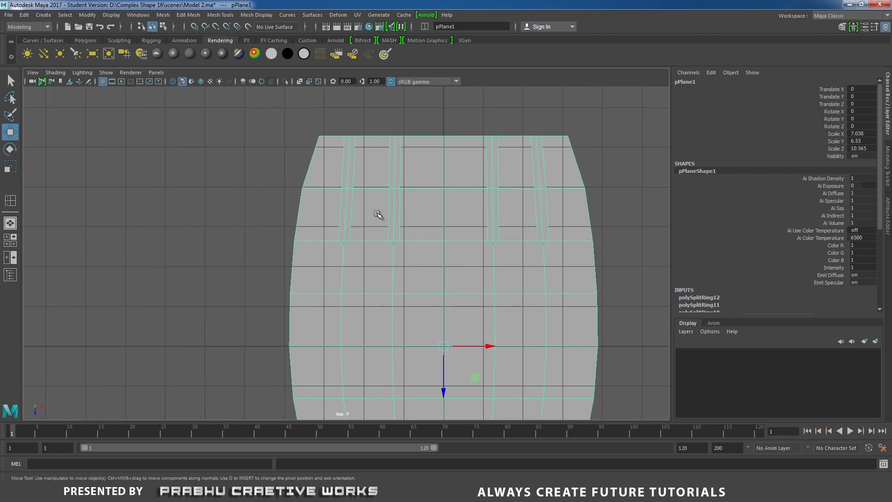
Insert lengthwise edge loops through the three columns left of the plane's centre, both above and below the face row at the rib points
{"action": "right_click_drag", "start_coordinate": [375, 213], "coordinate": [334, 230], "text": "shift"}
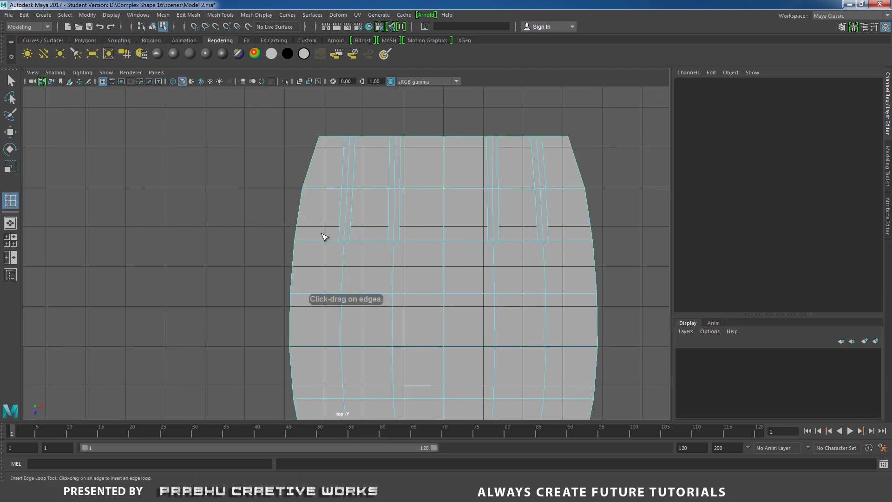
{"action": "left_click", "coordinate": [319, 240]}
{"action": "middle_click_drag", "start_coordinate": [332, 218], "coordinate": [361, 165], "text": "alt"}
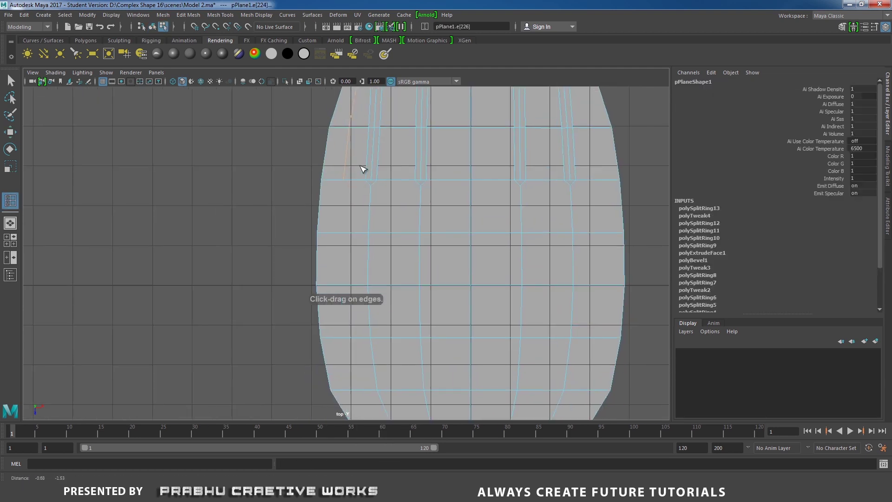
{"action": "right_click_drag", "start_coordinate": [362, 164], "coordinate": [364, 221], "text": "alt"}
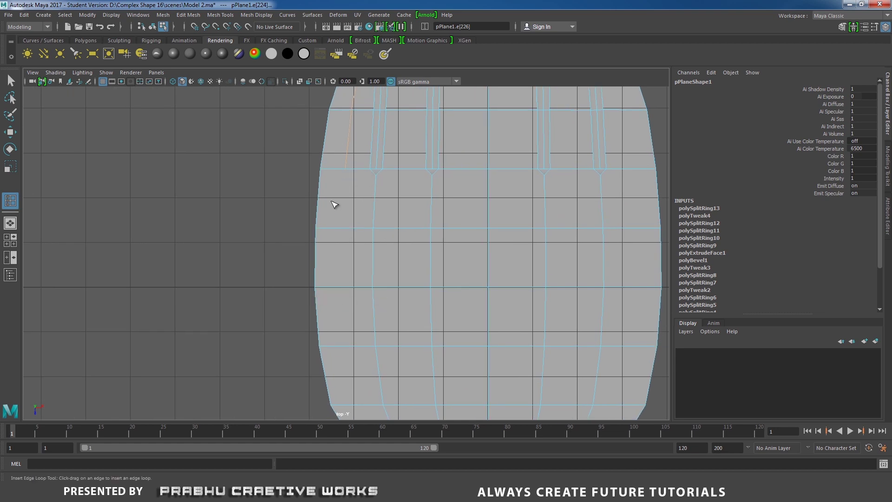
{"action": "middle_click_drag", "start_coordinate": [395, 210], "coordinate": [415, 244], "text": "alt"}
{"action": "left_click", "coordinate": [388, 167]}
{"action": "left_click", "coordinate": [404, 192]}
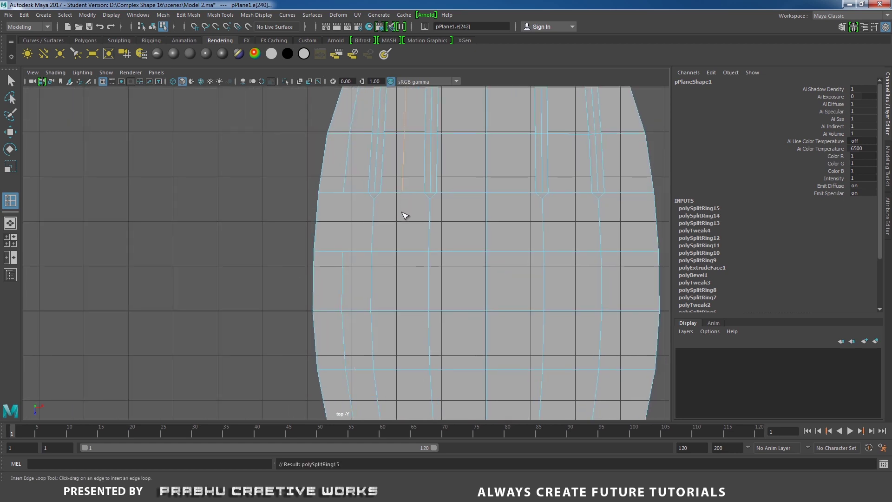
{"action": "left_click", "coordinate": [462, 230]}
{"action": "left_click", "coordinate": [467, 218]}
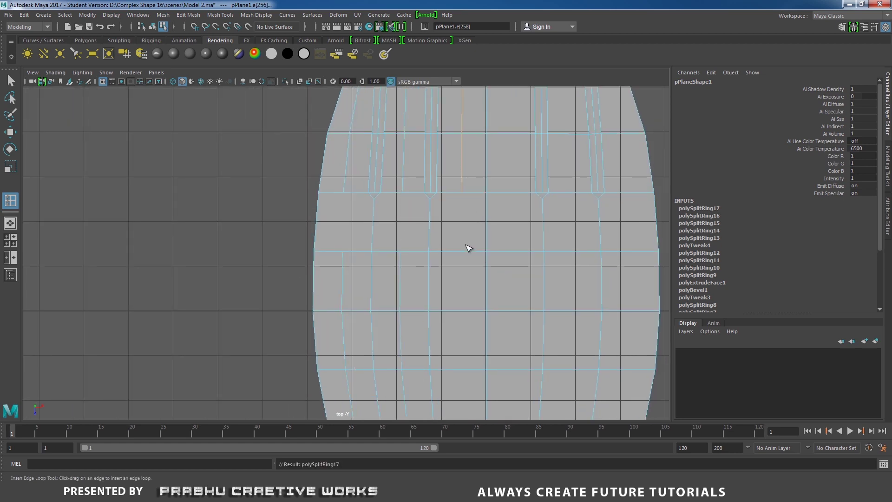
{"action": "left_click", "coordinate": [470, 251]}
Switch to wireframe display and insert matching lengthwise edge loops above and below the rib-point row in the three columns right of centre
{"action": "middle_click_drag", "start_coordinate": [470, 252], "coordinate": [439, 274], "text": "alt"}
{"action": "key", "text": "4"}
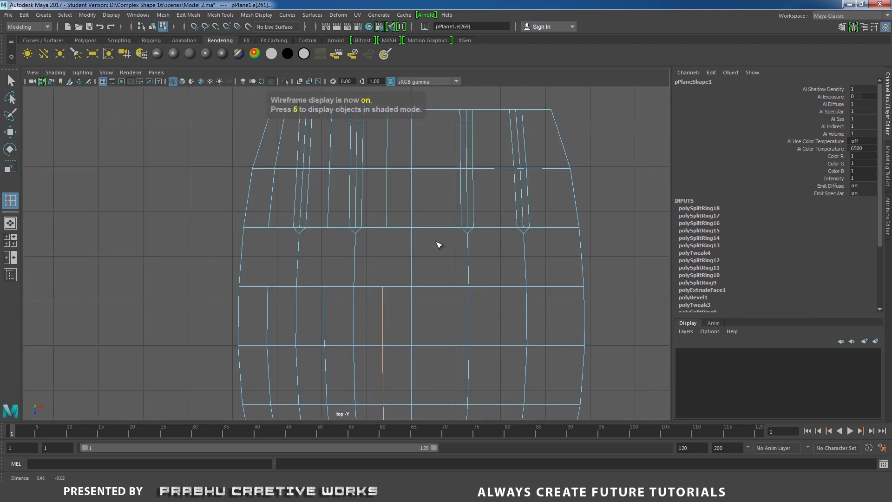
{"action": "left_click", "coordinate": [439, 225]}
{"action": "left_click", "coordinate": [438, 282]}
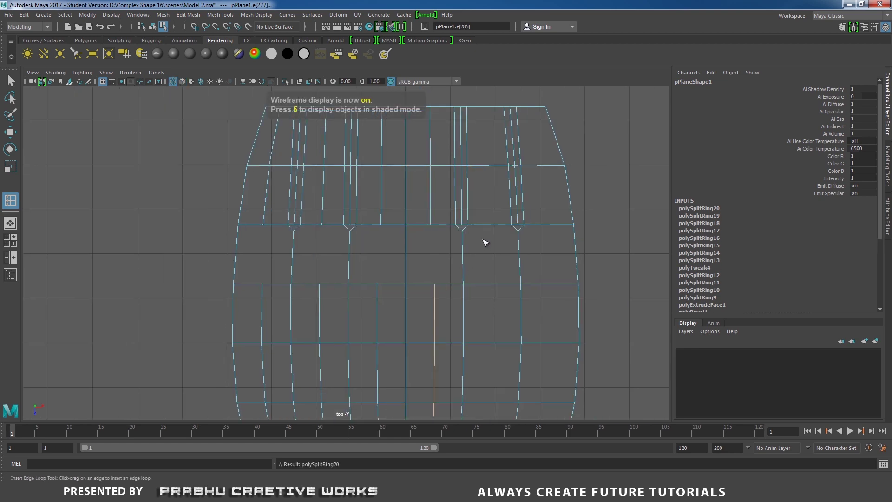
{"action": "left_click", "coordinate": [489, 225]}
{"action": "left_click", "coordinate": [494, 283]}
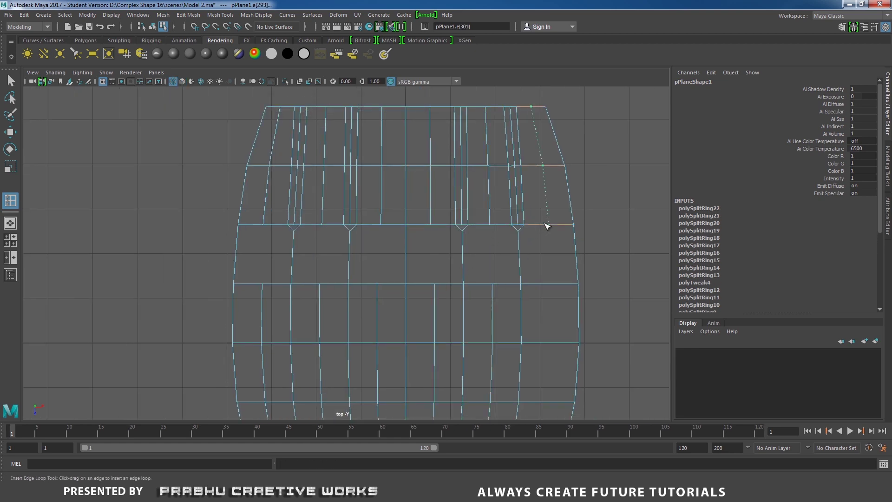
{"action": "left_click", "coordinate": [548, 225]}
{"action": "left_click", "coordinate": [558, 284]}
Multi-Cut a lengthwise edge across the rib-point row, joining the two interrupted loop ends in the leftmost column
{"action": "right_click_drag", "start_coordinate": [385, 237], "coordinate": [527, 278], "text": "alt"}
{"action": "middle_click_drag", "start_coordinate": [344, 212], "coordinate": [366, 239], "text": "alt"}
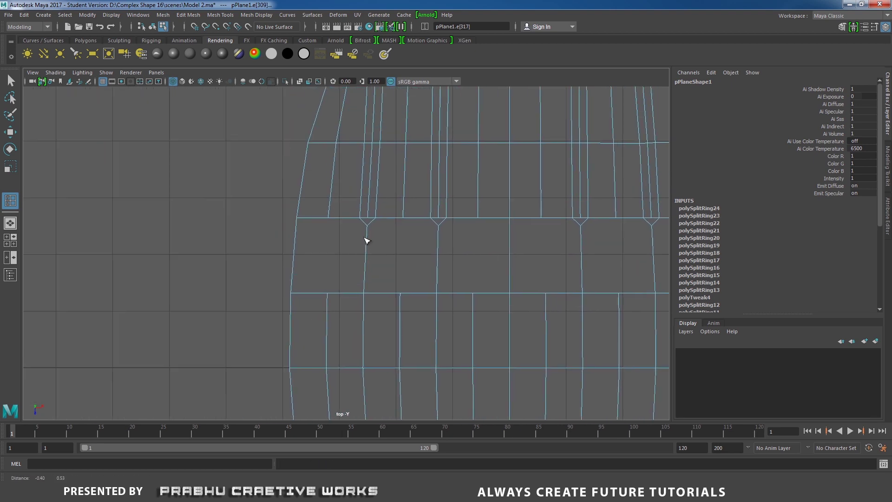
{"action": "right_click_drag", "start_coordinate": [367, 239], "coordinate": [372, 230], "text": "alt"}
{"action": "key", "text": "w"}
{"action": "right_click_drag", "start_coordinate": [343, 192], "coordinate": [327, 170]}
{"action": "right_click_drag", "start_coordinate": [323, 167], "coordinate": [323, 167], "text": "shift"}
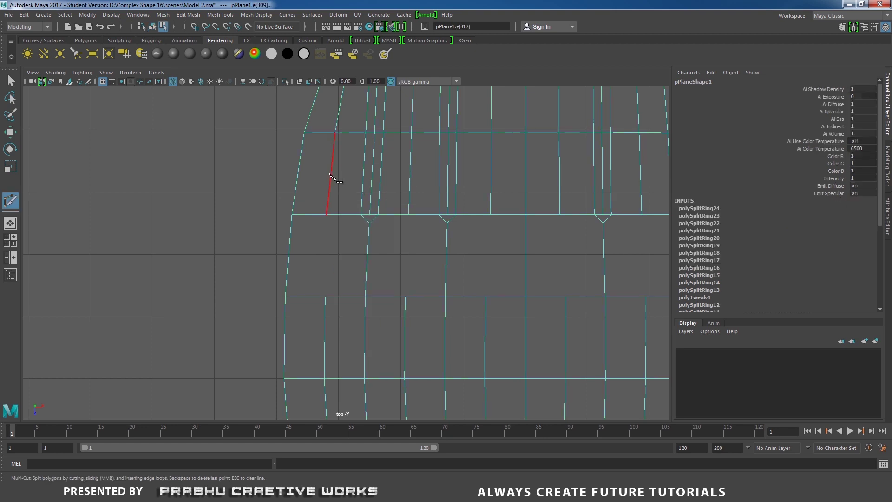
{"action": "scroll", "coordinate": [367, 208], "scroll_direction": "up", "scroll_amount": 2}
{"action": "middle_click_drag", "start_coordinate": [314, 202], "coordinate": [337, 196], "text": "alt"}
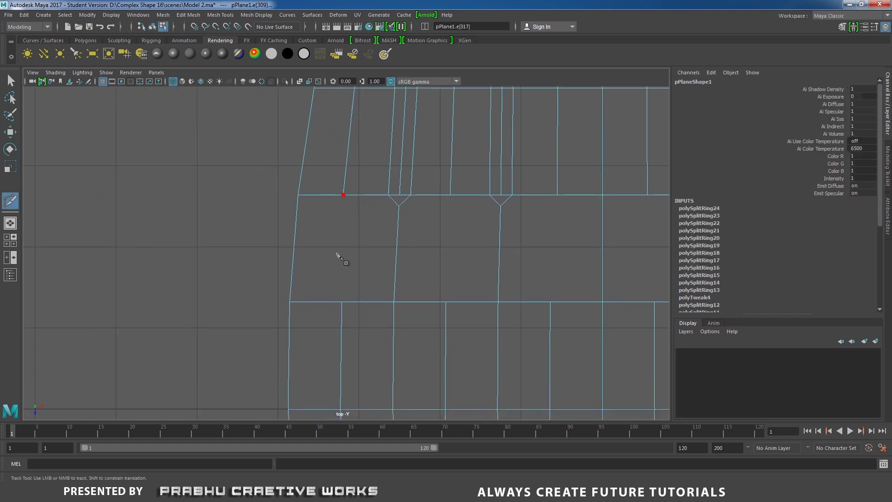
{"action": "left_click", "coordinate": [343, 194]}
{"action": "left_click", "coordinate": [342, 302]}
{"action": "right_click", "coordinate": [374, 246]}
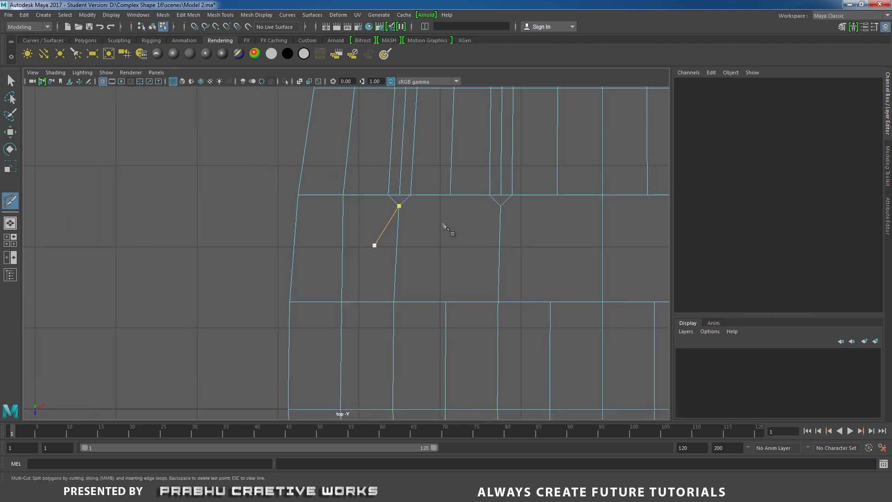
Cut edges joining the interrupted loop ends between the two left ribs and between the left inner rib and the centre line
{"action": "left_click", "coordinate": [447, 302]}
{"action": "key", "text": "Return"}
{"action": "left_click", "coordinate": [557, 194]}
{"action": "middle_click_drag", "start_coordinate": [528, 223], "coordinate": [471, 179], "text": "alt"}
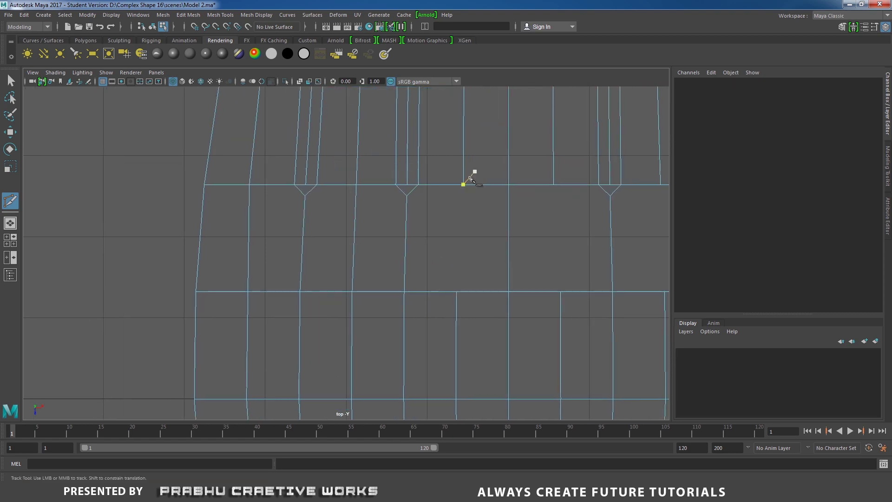
{"action": "left_click", "coordinate": [463, 185]}
{"action": "left_click", "coordinate": [458, 292]}
{"action": "key", "text": "Return"}
Cut edges joining the interrupted loop ends in the three columns right of the centre line
{"action": "middle_click_drag", "start_coordinate": [450, 219], "coordinate": [340, 165], "text": "alt"}
{"action": "left_click", "coordinate": [326, 157]}
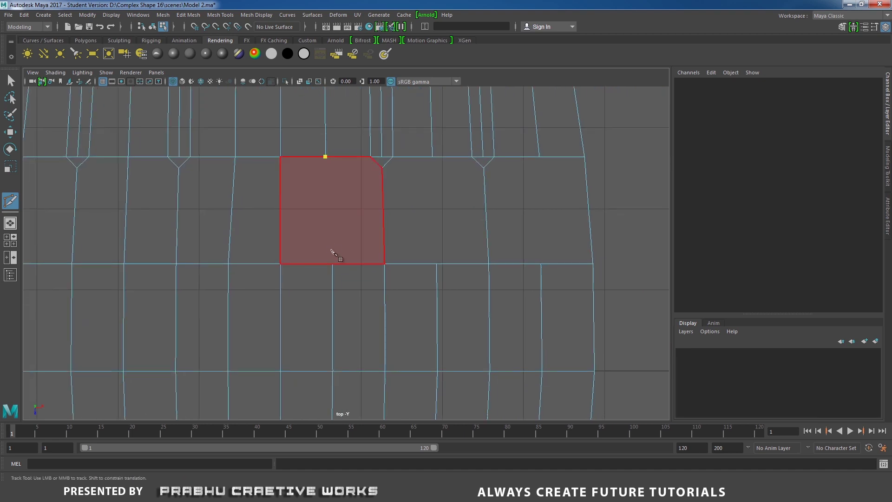
{"action": "left_click", "coordinate": [333, 264]}
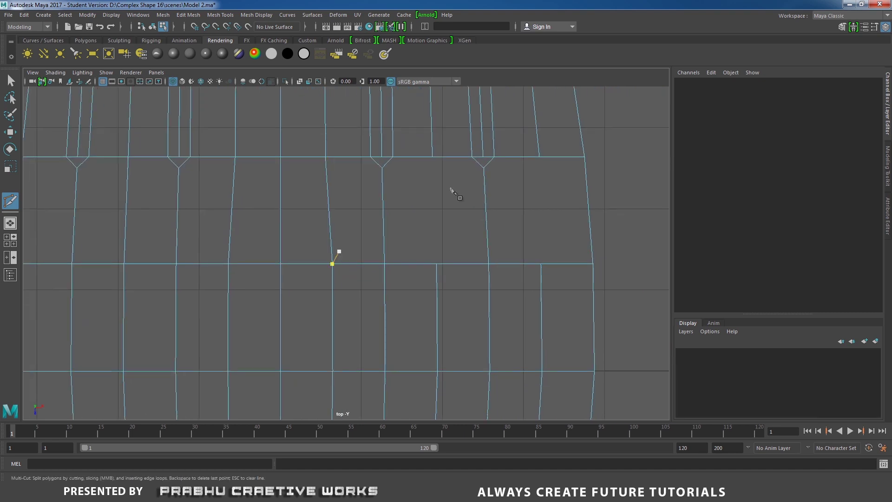
{"action": "left_click", "coordinate": [432, 157]}
{"action": "left_click", "coordinate": [437, 264]}
{"action": "key", "text": "Return"}
{"action": "left_click", "coordinate": [539, 157]}
{"action": "left_click", "coordinate": [542, 264]}
{"action": "right_click", "coordinate": [542, 264]}
Cut from the left outer rib's point down to the middle of the neighbouring lengthwise edge and across to the plane's left border
{"action": "middle_click_drag", "start_coordinate": [142, 154], "coordinate": [435, 183], "text": "alt"}
{"action": "right_click_drag", "start_coordinate": [435, 183], "coordinate": [516, 186], "text": "alt"}
{"action": "middle_click_drag", "start_coordinate": [294, 144], "coordinate": [327, 169], "text": "alt"}
{"action": "right_click_drag", "start_coordinate": [390, 226], "coordinate": [445, 233], "text": "alt"}
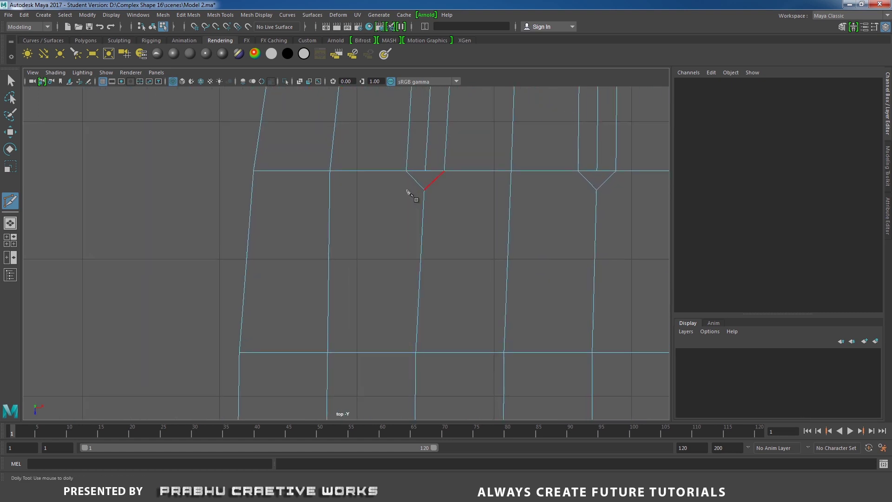
{"action": "left_click", "coordinate": [425, 190]}
{"action": "left_click", "coordinate": [329, 263]}
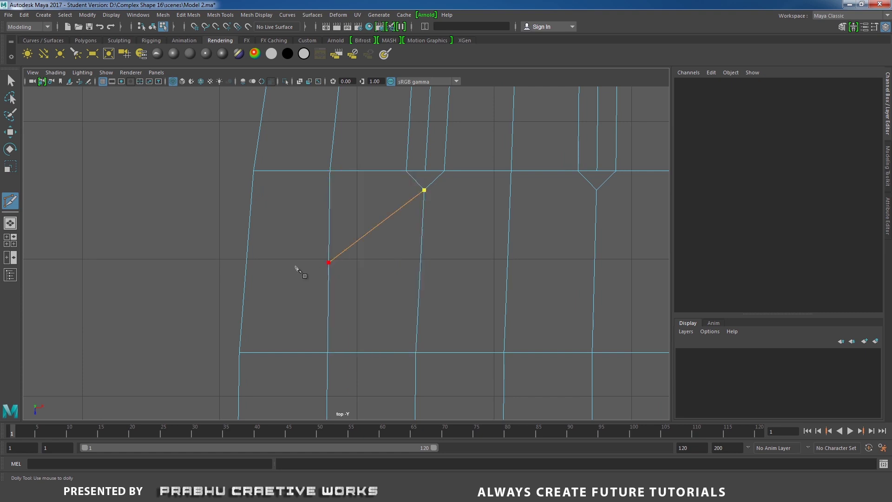
{"action": "left_click", "coordinate": [246, 263]}
{"action": "key", "text": "Return"}
Start a V-shaped cut from the left outer rib's point through the middle lengthwise edge up to the left inner rib's point
{"action": "middle_click_drag", "start_coordinate": [356, 186], "coordinate": [337, 155], "text": "alt"}
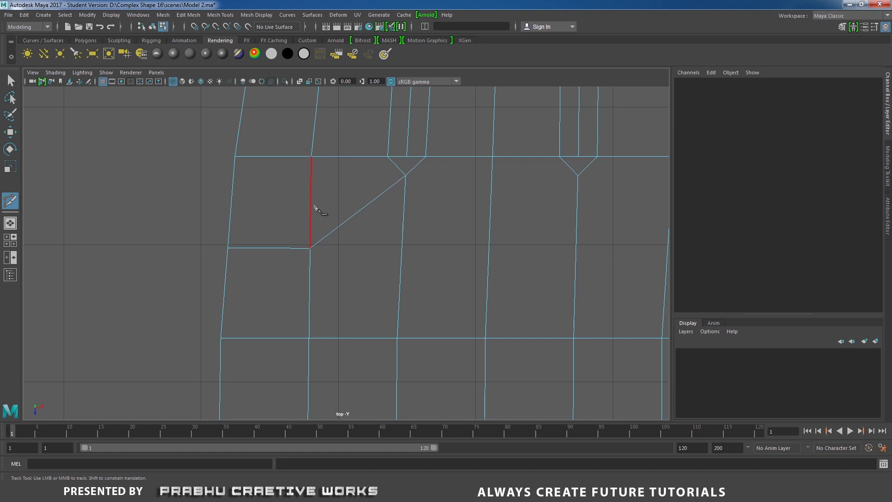
{"action": "left_click", "coordinate": [309, 247]}
{"action": "left_click", "coordinate": [309, 338]}
{"action": "middle_click_drag", "start_coordinate": [377, 195], "coordinate": [286, 195], "text": "alt"}
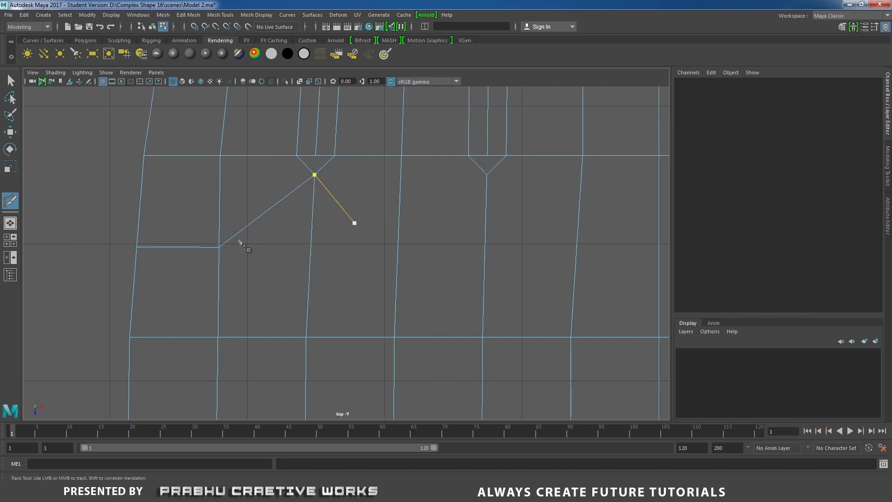
{"action": "middle_click_drag", "start_coordinate": [338, 169], "coordinate": [271, 197], "text": "alt"}
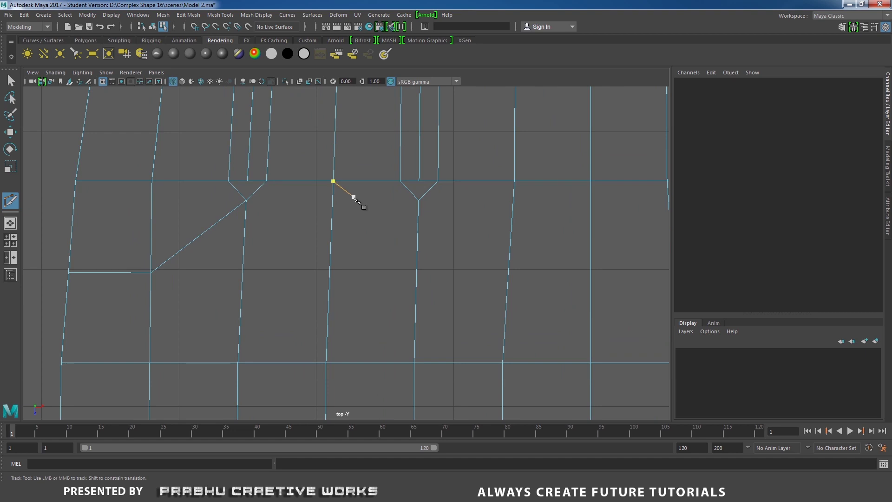
{"action": "left_click", "coordinate": [246, 201]}
{"action": "left_click", "coordinate": [330, 258]}
{"action": "left_click", "coordinate": [419, 201]}
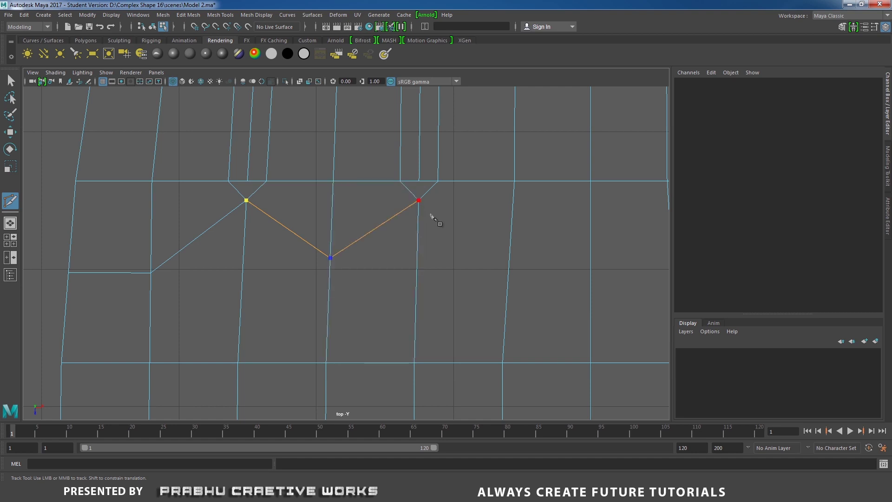
Continue the cut down from the left inner rib, straight across the centre line, and up to the right inner rib's point
{"action": "left_click", "coordinate": [509, 271]}
{"action": "middle_click_drag", "start_coordinate": [570, 268], "coordinate": [413, 257], "text": "alt"}
{"action": "left_click", "coordinate": [517, 259]}
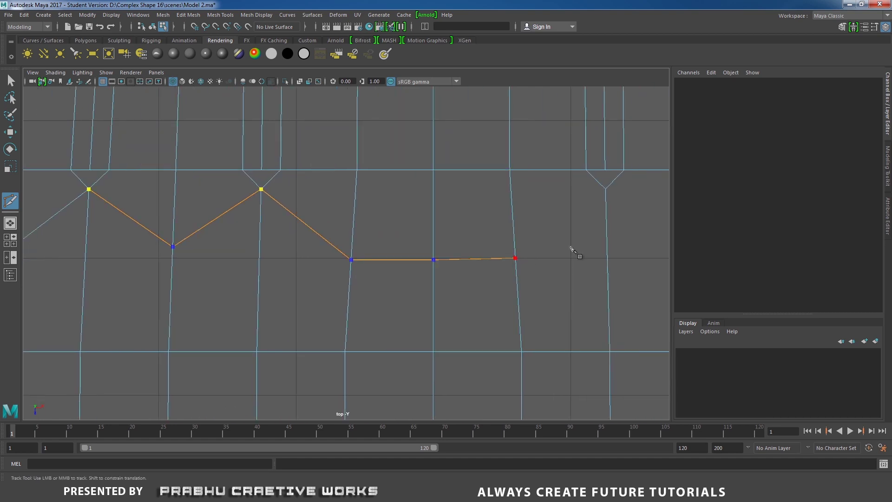
{"action": "left_click", "coordinate": [606, 189]}
{"action": "middle_click_drag", "start_coordinate": [517, 218], "coordinate": [315, 215], "text": "alt"}
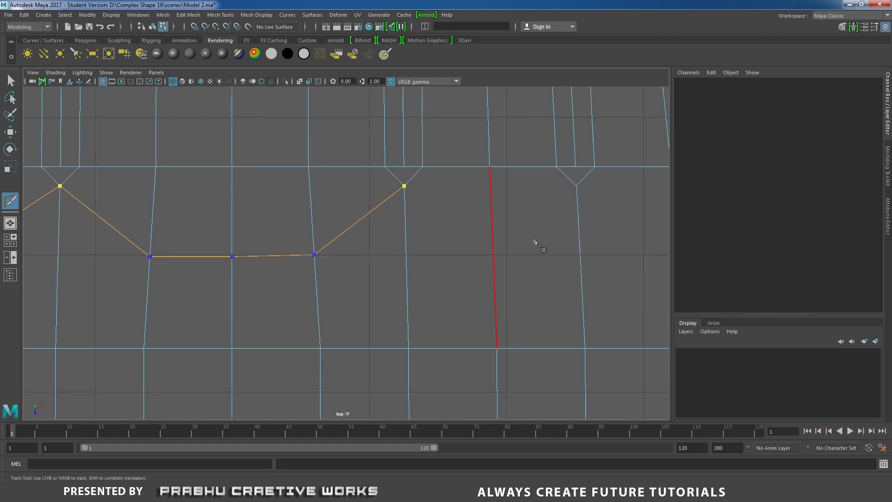
Extend the cut in a V to the right outer rib's point, down to the plane's right border, and complete it
{"action": "left_click", "coordinate": [494, 251]}
{"action": "left_click", "coordinate": [577, 186]}
{"action": "middle_click_drag", "start_coordinate": [531, 224], "coordinate": [427, 225], "text": "alt"}
{"action": "middle_click_drag", "start_coordinate": [575, 237], "coordinate": [421, 239], "text": "alt"}
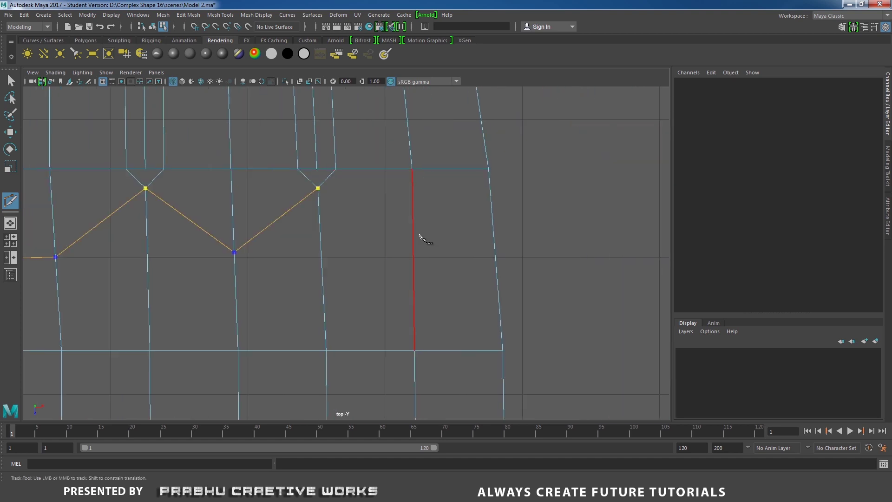
{"action": "left_click", "coordinate": [416, 240]}
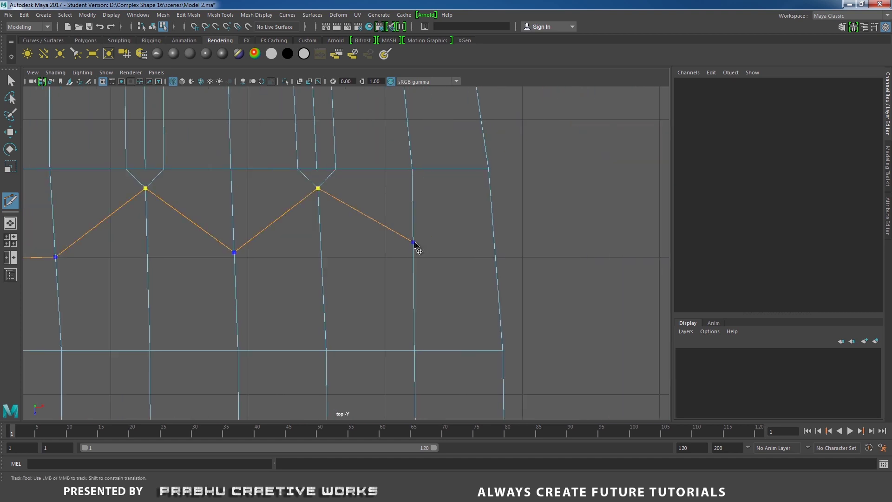
{"action": "left_click", "coordinate": [495, 246]}
{"action": "right_click", "coordinate": [498, 245]}
Examine the alignment of the zigzag cut's two outer vertices on each side by selecting them, and return to object mode
{"action": "right_click_drag", "start_coordinate": [499, 246], "coordinate": [269, 212], "text": "alt"}
{"action": "middle_click_drag", "start_coordinate": [270, 212], "coordinate": [339, 183], "text": "alt"}
{"action": "right_click_drag", "start_coordinate": [339, 183], "coordinate": [492, 256], "text": "alt"}
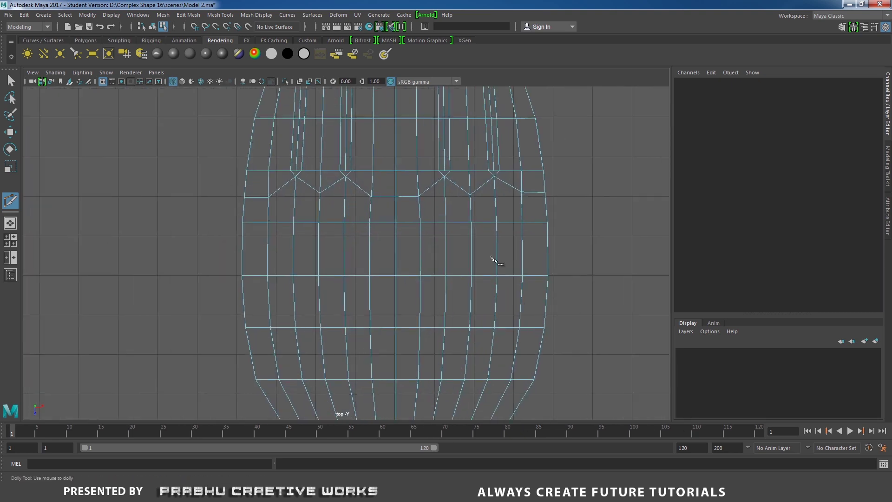
{"action": "middle_click_drag", "start_coordinate": [348, 208], "coordinate": [354, 222], "text": "alt"}
{"action": "right_click_drag", "start_coordinate": [354, 222], "coordinate": [407, 238], "text": "alt"}
{"action": "left_click", "coordinate": [407, 238]}
{"action": "key", "text": "w"}
{"action": "right_click", "coordinate": [298, 189]}
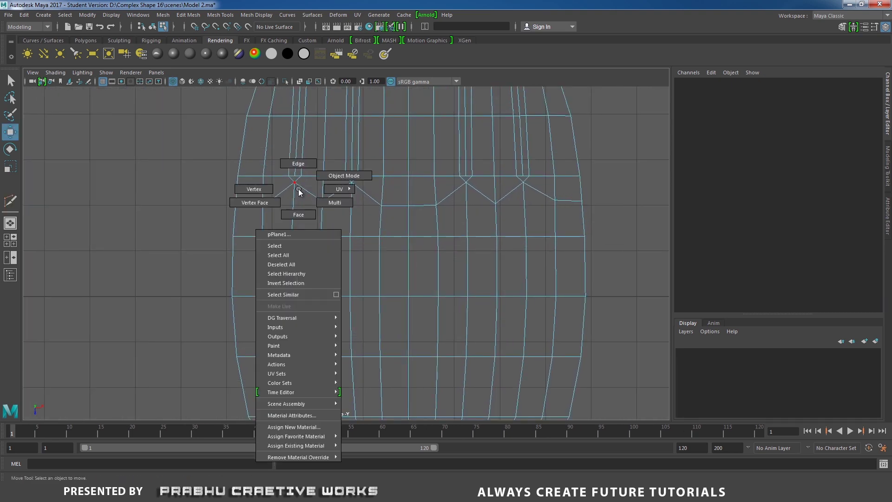
{"action": "left_click", "coordinate": [254, 190]}
{"action": "left_click_drag", "start_coordinate": [219, 192], "coordinate": [284, 218]}
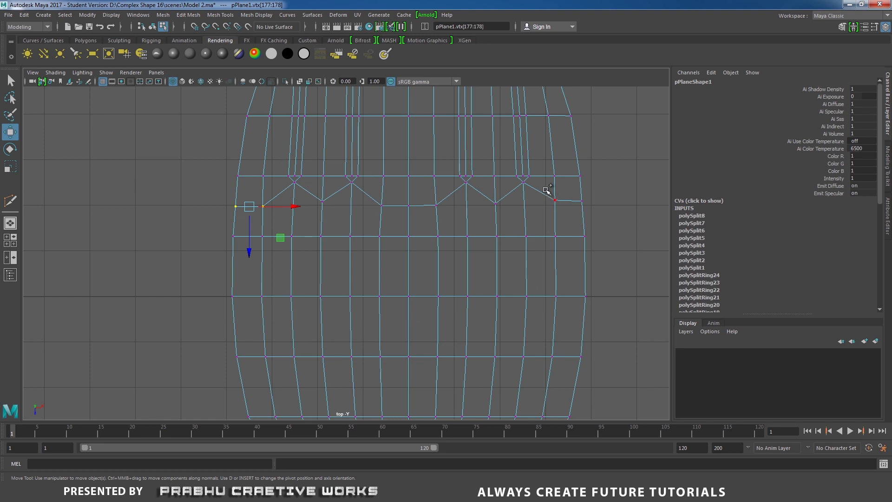
{"action": "left_click_drag", "start_coordinate": [547, 191], "coordinate": [587, 211], "text": "shift"}
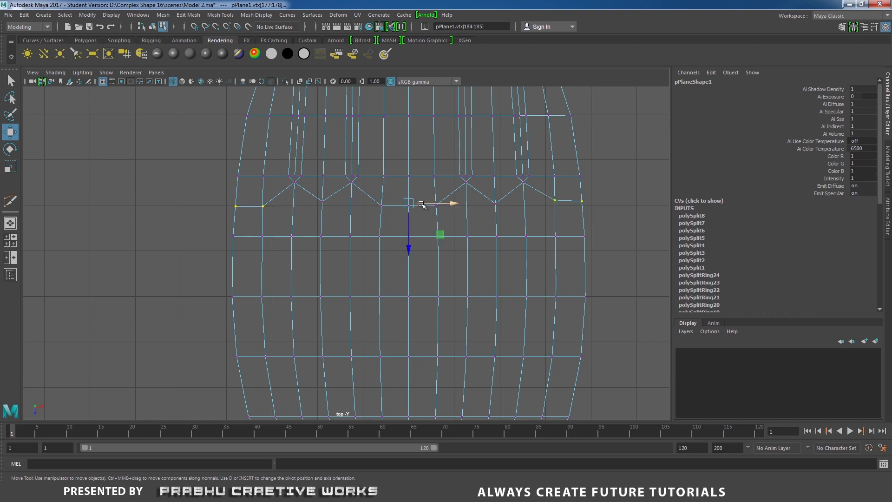
{"action": "key", "text": "t"}
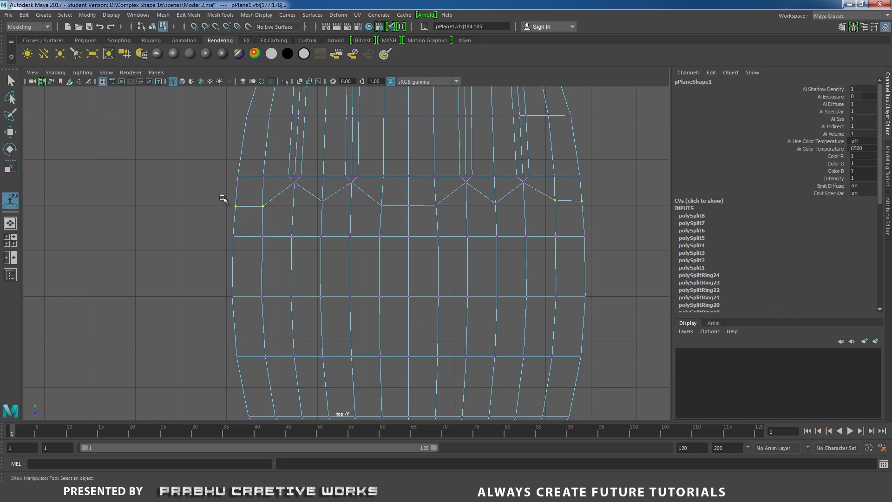
{"action": "left_click_drag", "start_coordinate": [232, 197], "coordinate": [281, 217]}
{"action": "key", "text": "w"}
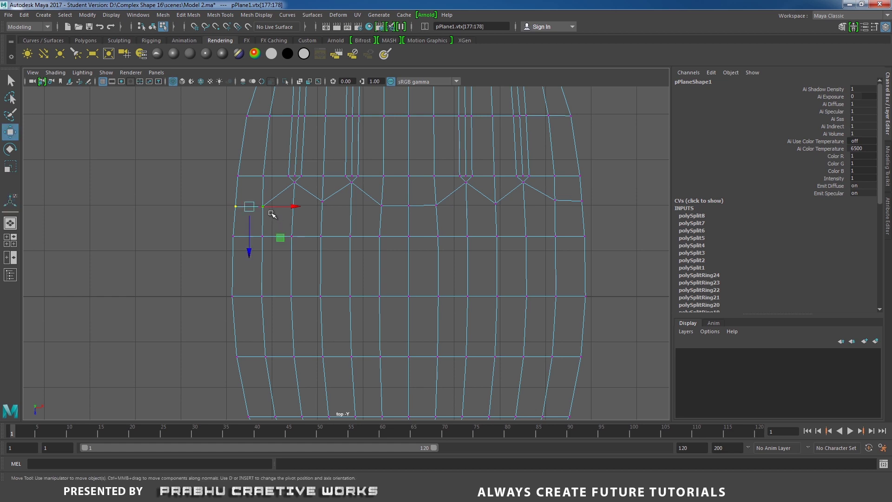
{"action": "left_click", "coordinate": [295, 206]}
{"action": "left_click_drag", "start_coordinate": [554, 191], "coordinate": [587, 208]}
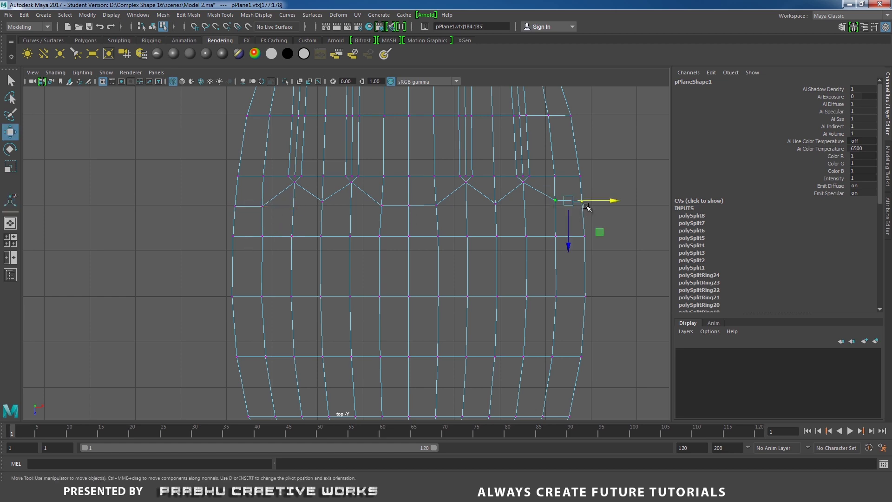
{"action": "middle_click_drag", "start_coordinate": [446, 167], "coordinate": [449, 236], "text": "alt"}
{"action": "key", "text": "F8"}
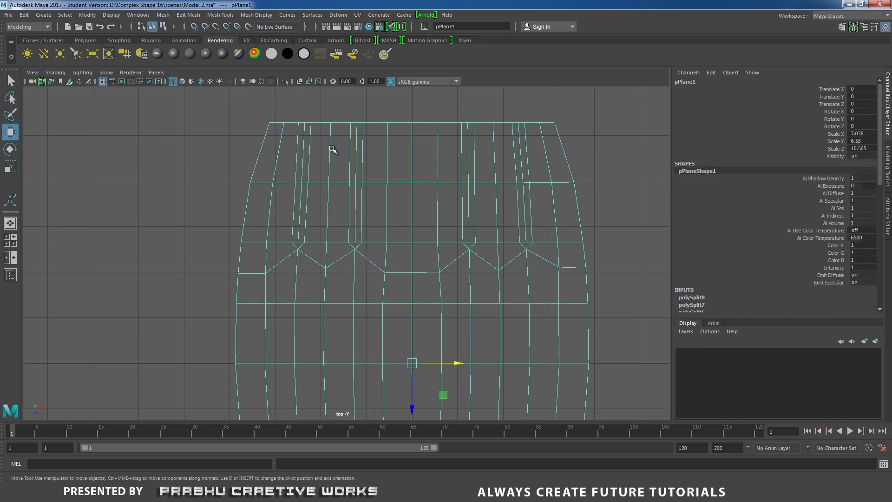
Insert two crosswise edge loops over the ribs, one midway through each of the two face rows above the rib points
{"action": "right_click", "coordinate": [332, 149], "text": "shift"}
{"action": "left_click", "coordinate": [274, 162]}
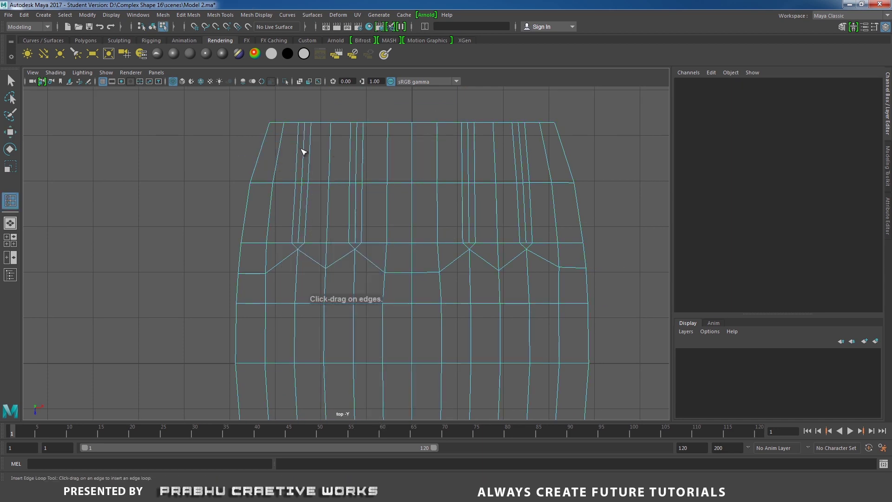
{"action": "left_click", "coordinate": [304, 152]}
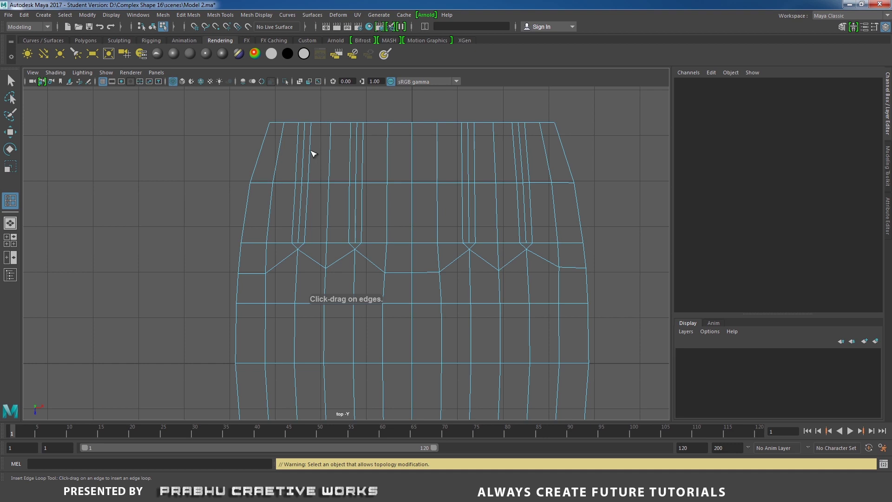
{"action": "left_click", "coordinate": [312, 153]}
{"action": "left_click_drag", "start_coordinate": [304, 213], "coordinate": [329, 218]}
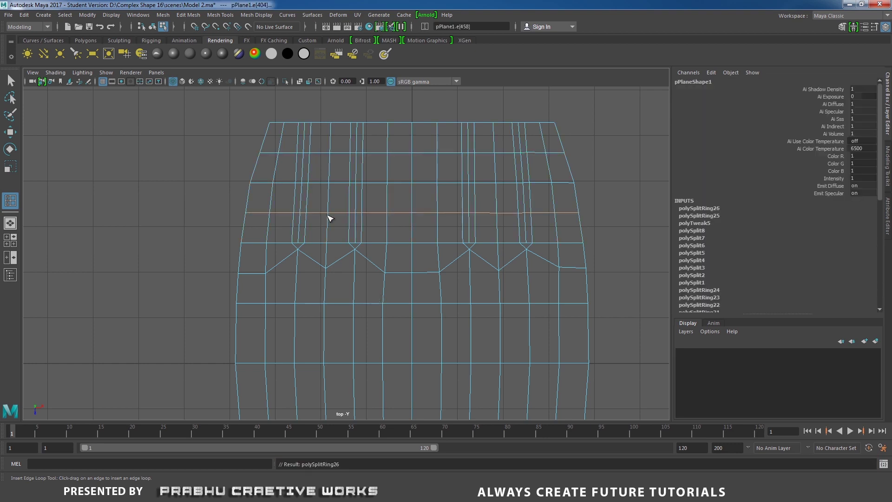
Widen the upper of the two new crosswise edge loops by scaling it about 1.011 along X
{"action": "scroll", "coordinate": [365, 201], "scroll_direction": "up", "scroll_amount": 2}
{"action": "key", "text": "w"}
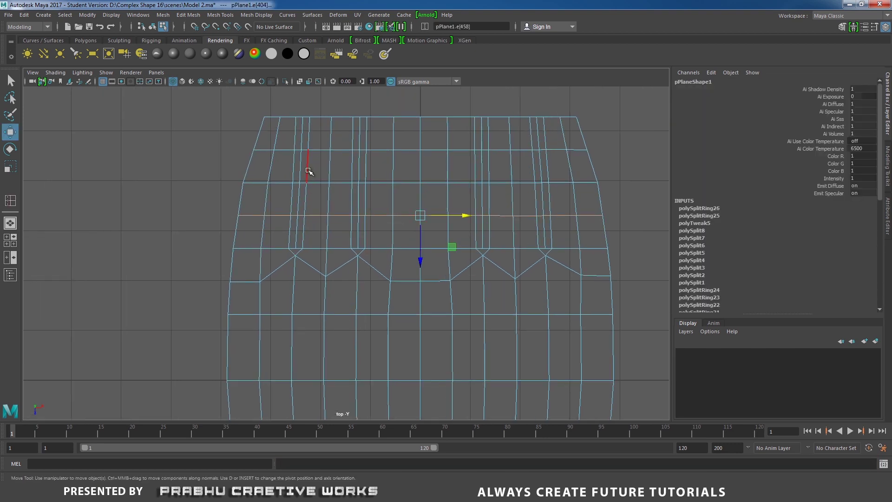
{"action": "double_click", "coordinate": [270, 150]}
{"action": "key", "text": "r"}
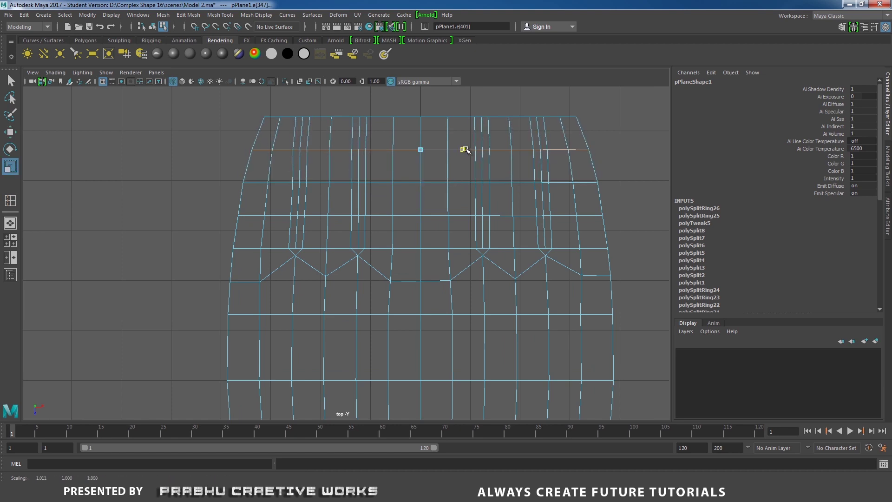
{"action": "left_click", "coordinate": [464, 149]}
{"action": "middle_click_drag", "start_coordinate": [481, 178], "coordinate": [484, 145], "text": "alt"}
Try to widen the lower new crosswise edge loop by scaling it about 1.011 along X
{"action": "double_click", "coordinate": [255, 181]}
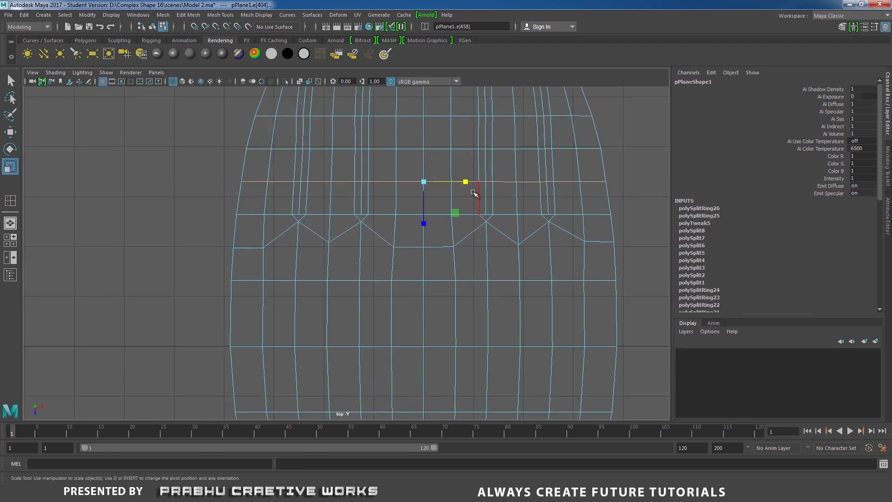
{"action": "left_click_drag", "start_coordinate": [465, 182], "coordinate": [466, 182]}
{"action": "key", "text": "ctrl+z"}
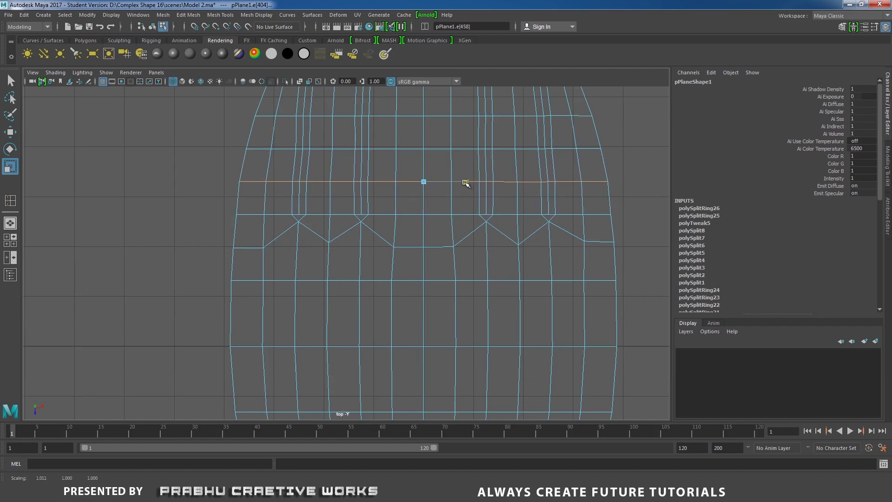
{"action": "key", "text": "ctrl+z"}
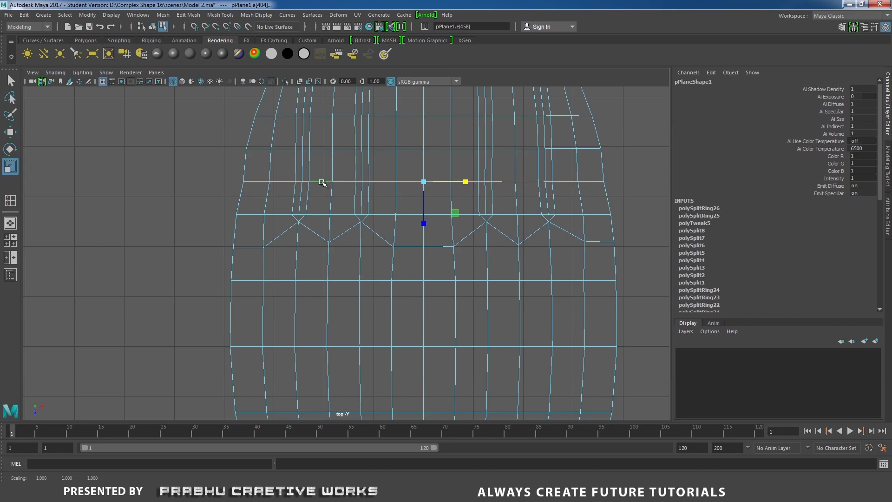
Nudge the two outermost vertices at each end of the lower new crosswise loop slightly outward along X
{"action": "right_click_drag", "start_coordinate": [307, 182], "coordinate": [244, 182]}
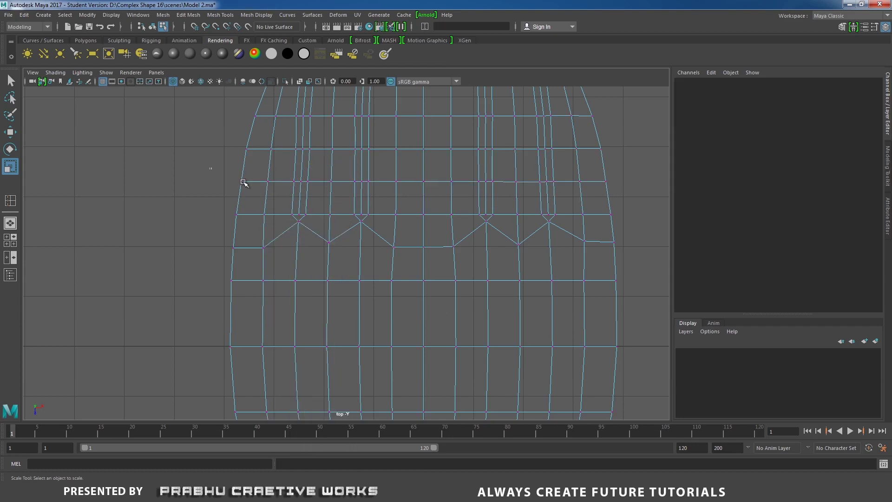
{"action": "left_click_drag", "start_coordinate": [210, 168], "coordinate": [282, 197]}
{"action": "key", "text": "w"}
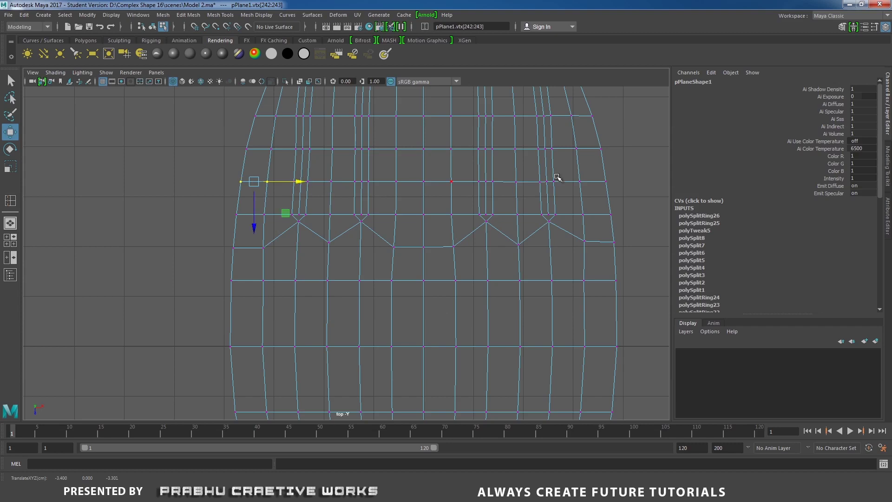
{"action": "left_click_drag", "start_coordinate": [571, 172], "coordinate": [633, 181]}
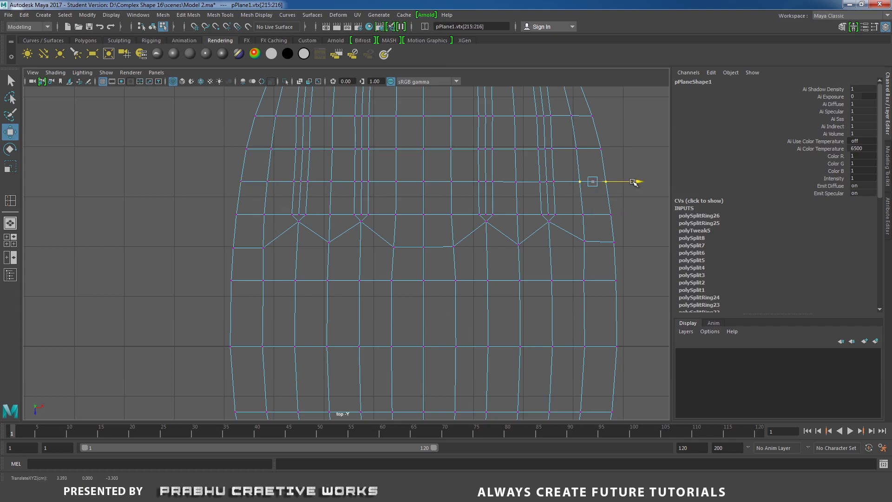
Insert four crosswise edge loops midway between the existing rows, from below the zigzag cut down into the bowl's taper
{"action": "scroll", "coordinate": [472, 239], "scroll_direction": "down", "scroll_amount": 4}
{"action": "middle_click_drag", "start_coordinate": [452, 218], "coordinate": [439, 132], "text": "alt"}
{"action": "middle_click_drag", "start_coordinate": [481, 218], "coordinate": [472, 278], "text": "alt"}
{"action": "scroll", "coordinate": [410, 240], "scroll_direction": "up", "scroll_amount": 3}
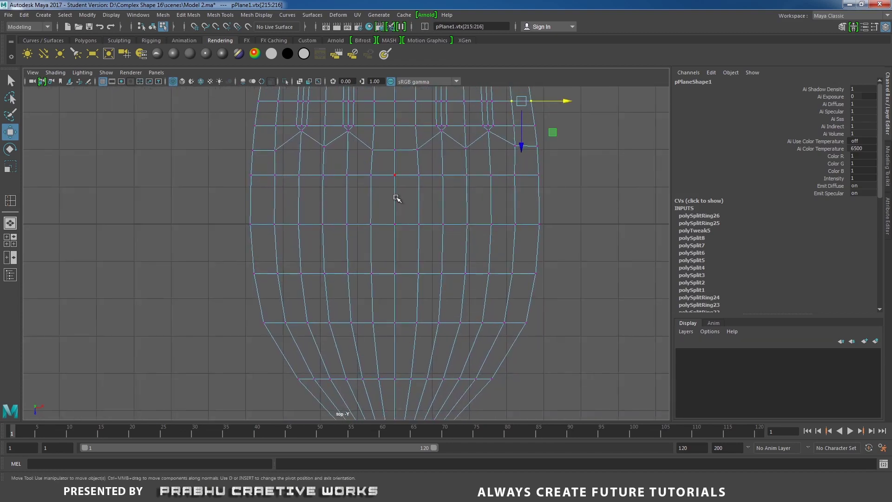
{"action": "mouse_move", "coordinate": [398, 200]}
{"action": "right_mouse_down"}
{"action": "mouse_move", "coordinate": [430, 186]}
{"action": "mouse_move", "coordinate": [496, 191]}
{"action": "mouse_move", "coordinate": [403, 202]}
{"action": "right_mouse_up"}
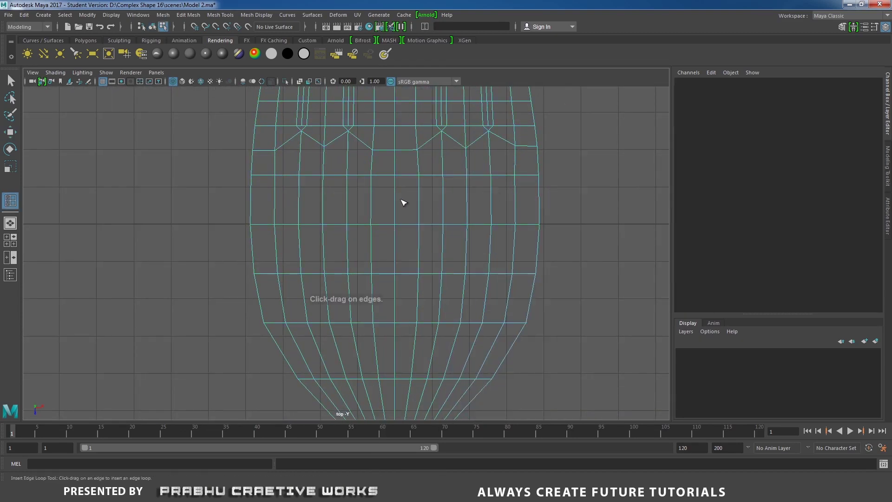
{"action": "left_click", "coordinate": [396, 203]}
{"action": "middle_click_drag", "start_coordinate": [443, 220], "coordinate": [421, 191], "text": "alt"}
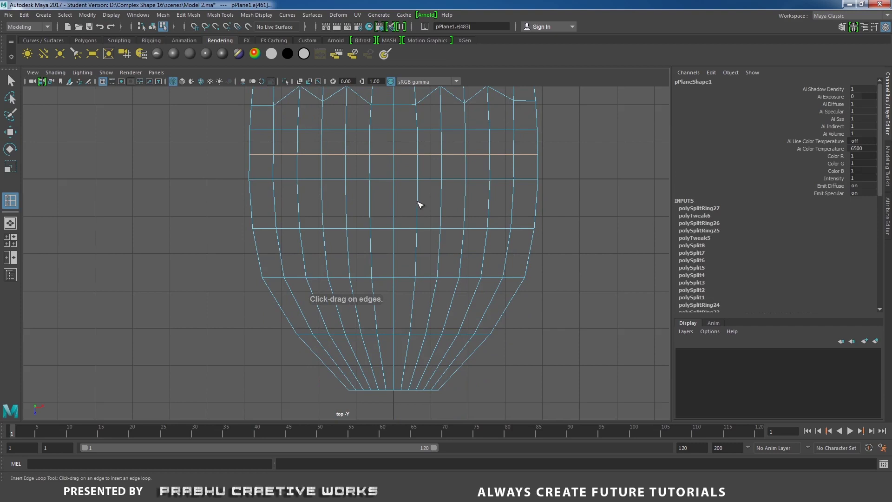
{"action": "left_click", "coordinate": [420, 204]}
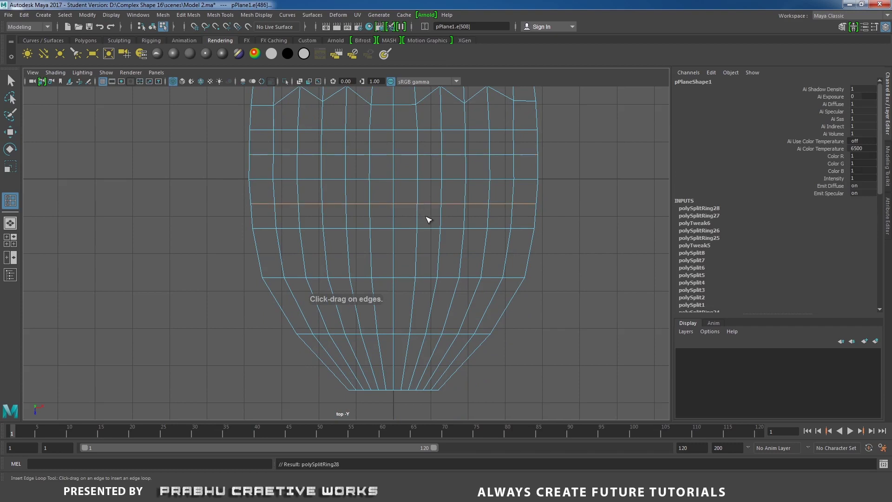
{"action": "left_click", "coordinate": [396, 255]}
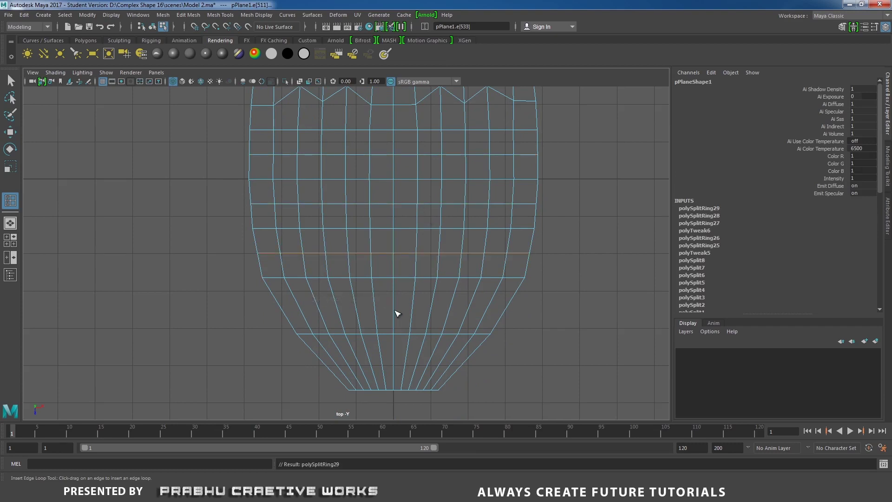
{"action": "left_click", "coordinate": [395, 311]}
Widen the new loop in the bowl's taper and the new loop just above it slightly along X to round the outline
{"action": "middle_click_drag", "start_coordinate": [418, 326], "coordinate": [424, 286], "text": "alt"}
{"action": "right_click_drag", "start_coordinate": [432, 293], "coordinate": [461, 295], "text": "alt"}
{"action": "key", "text": "r"}
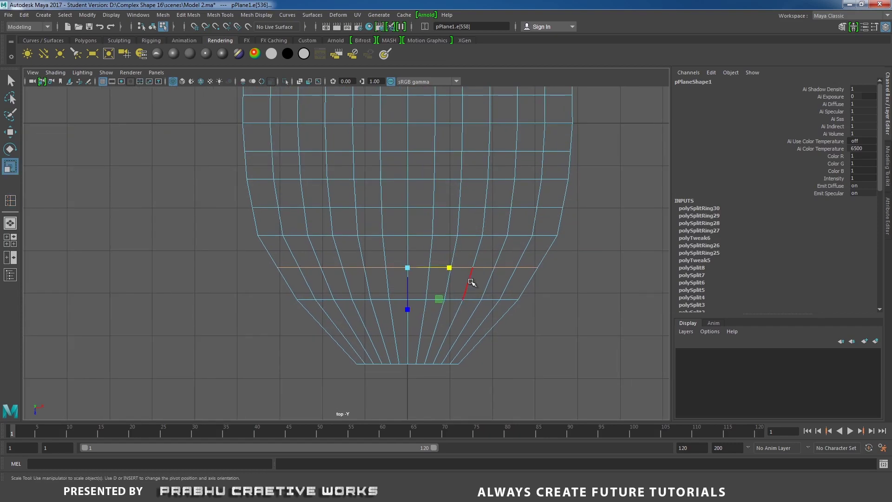
{"action": "left_click_drag", "start_coordinate": [449, 268], "coordinate": [450, 267]}
{"action": "double_click", "coordinate": [313, 207]}
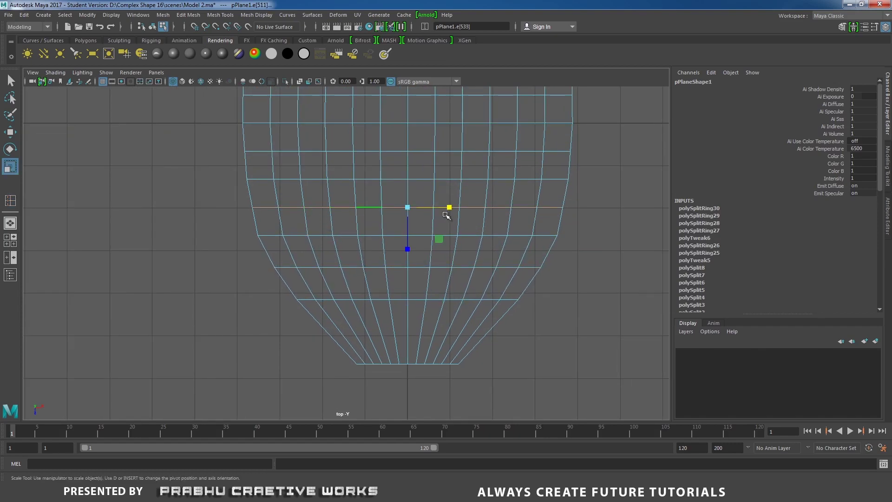
{"action": "left_click_drag", "start_coordinate": [448, 208], "coordinate": [450, 209]}
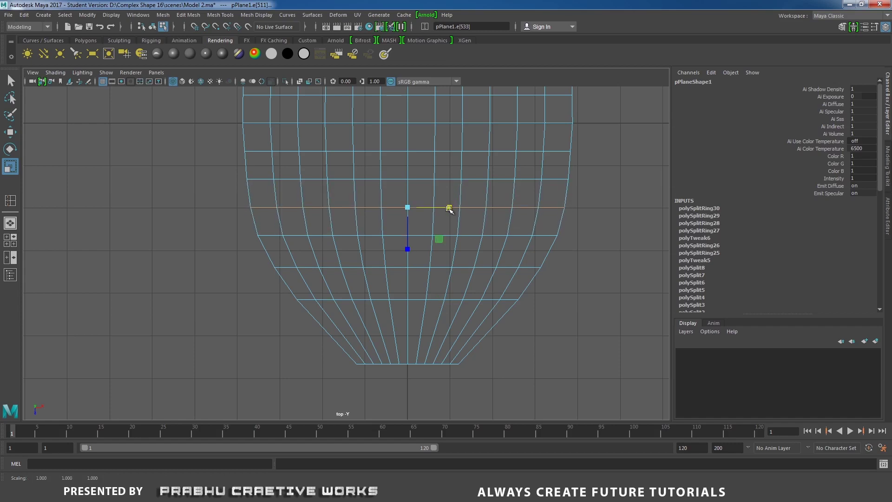
Fine-tune the widths of three consecutive crosswise loops below the bowl's middle with slight X scaling to smooth the side outline
{"action": "middle_click_drag", "start_coordinate": [493, 191], "coordinate": [481, 320], "text": "alt"}
{"action": "right_click_drag", "start_coordinate": [482, 321], "coordinate": [460, 218], "text": "alt"}
{"action": "middle_click_drag", "start_coordinate": [460, 219], "coordinate": [464, 231], "text": "alt"}
{"action": "right_click_drag", "start_coordinate": [463, 231], "coordinate": [559, 281], "text": "alt"}
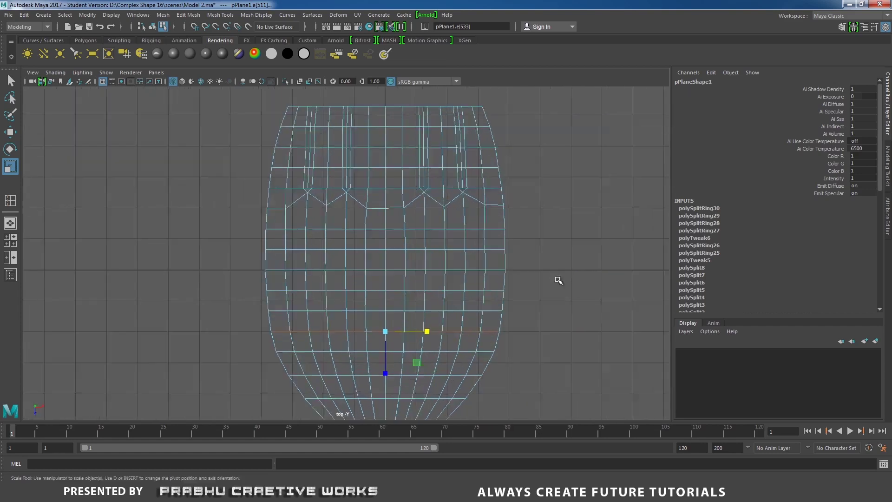
{"action": "middle_click_drag", "start_coordinate": [444, 252], "coordinate": [465, 211], "text": "alt"}
{"action": "double_click", "coordinate": [301, 251]}
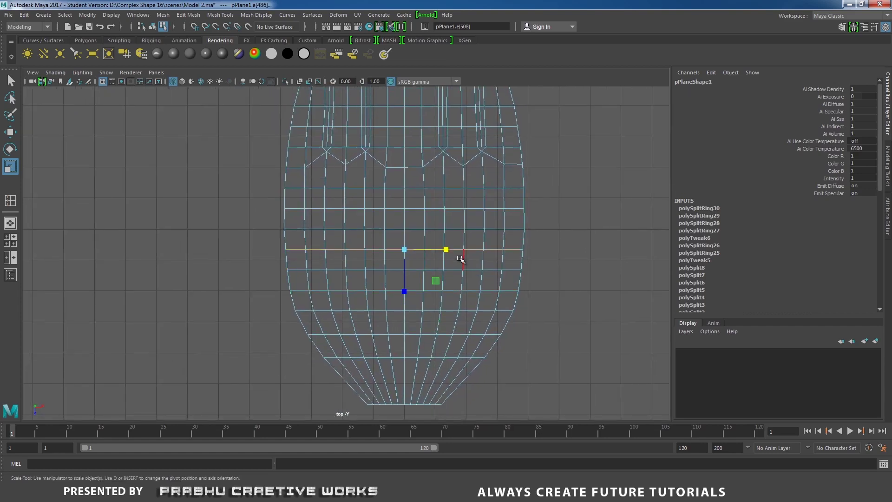
{"action": "scroll", "coordinate": [467, 253], "scroll_direction": "up", "scroll_amount": 1}
{"action": "left_click_drag", "start_coordinate": [455, 250], "coordinate": [457, 250]}
{"action": "double_click", "coordinate": [290, 273]}
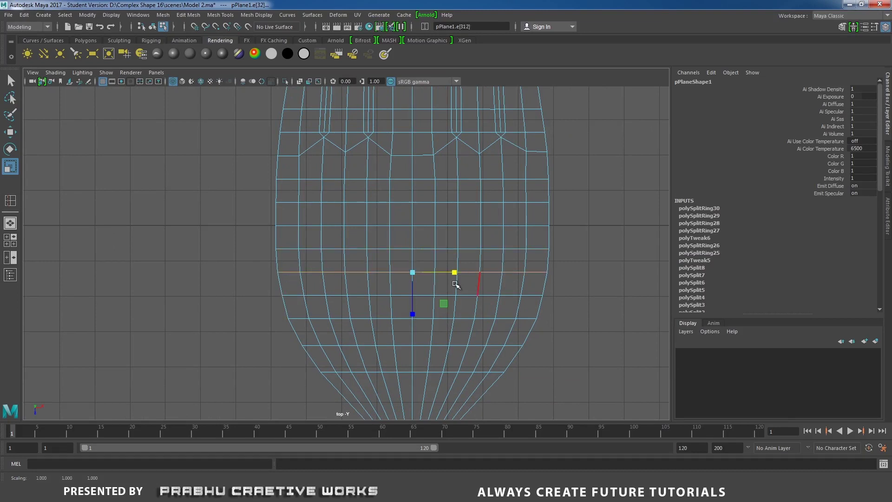
{"action": "middle_click_drag", "start_coordinate": [454, 274], "coordinate": [463, 257], "text": "alt"}
{"action": "scroll", "coordinate": [460, 258], "scroll_direction": "up", "scroll_amount": 1}
{"action": "double_click", "coordinate": [294, 249]}
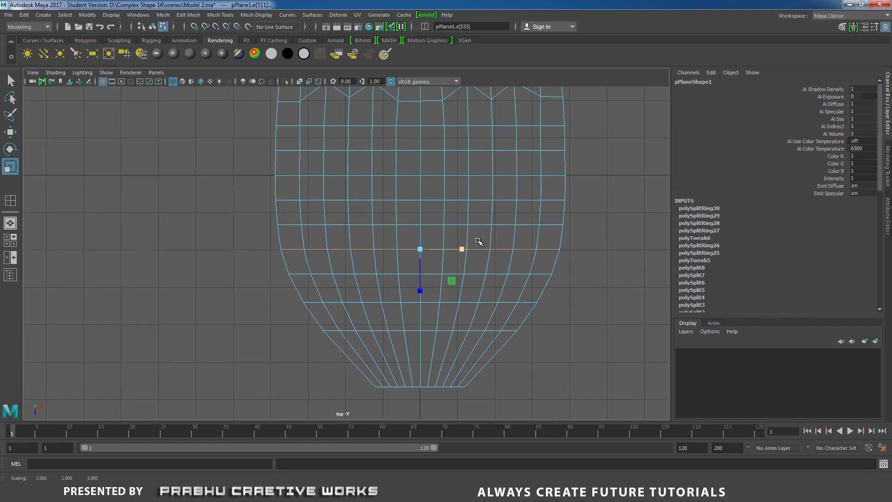
Return the plane to object mode and display it shaded in the perspective view
{"action": "scroll", "coordinate": [404, 187], "scroll_direction": "down", "scroll_amount": 2}
{"action": "scroll", "coordinate": [400, 209], "scroll_direction": "up", "scroll_amount": 2}
{"action": "right_click_drag", "start_coordinate": [395, 200], "coordinate": [460, 181]}
{"action": "key", "text": "space"}
{"action": "left_click_drag", "start_coordinate": [510, 212], "coordinate": [468, 225]}
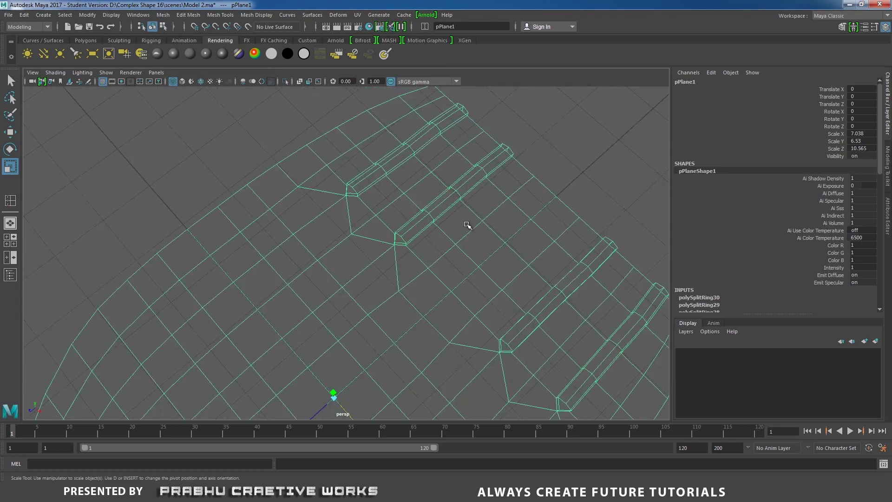
{"action": "right_click_drag", "start_coordinate": [468, 225], "coordinate": [352, 214], "text": "alt"}
{"action": "middle_click_drag", "start_coordinate": [351, 215], "coordinate": [350, 194], "text": "alt"}
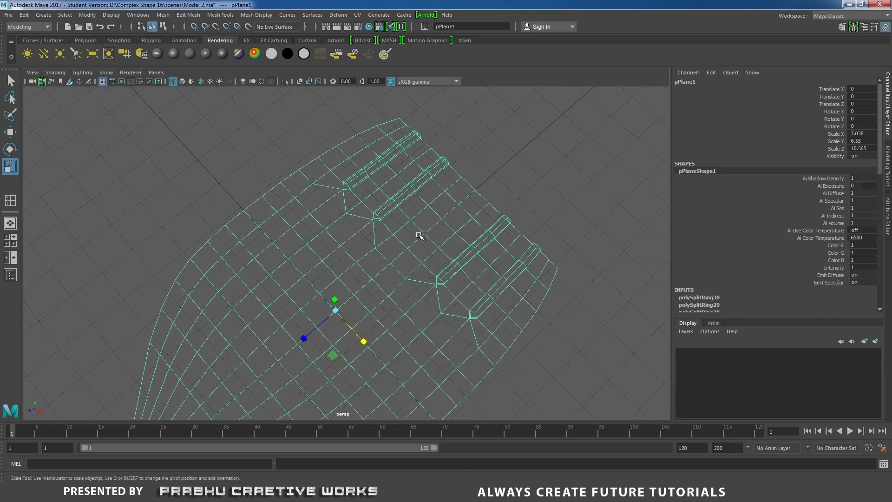
{"action": "key", "text": "4"}
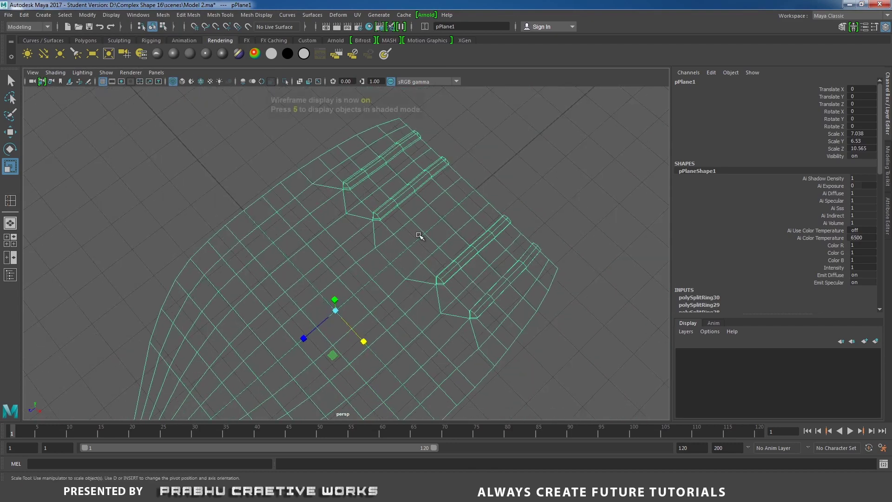
{"action": "key", "text": "5"}
Examine the ribbed bowl from several angles in smooth mesh preview, and restore the unsmoothed display
{"action": "mouse_move", "coordinate": [424, 249]}
{"action": "left_mouse_down", "text": "alt"}
{"action": "mouse_move", "coordinate": [336, 221]}
{"action": "mouse_move", "coordinate": [322, 247]}
{"action": "mouse_move", "coordinate": [403, 239]}
{"action": "mouse_move", "coordinate": [451, 213]}
{"action": "mouse_move", "coordinate": [382, 193]}
{"action": "left_mouse_up", "text": "alt"}
{"action": "key", "text": "3"}
{"action": "left_click", "coordinate": [489, 158]}
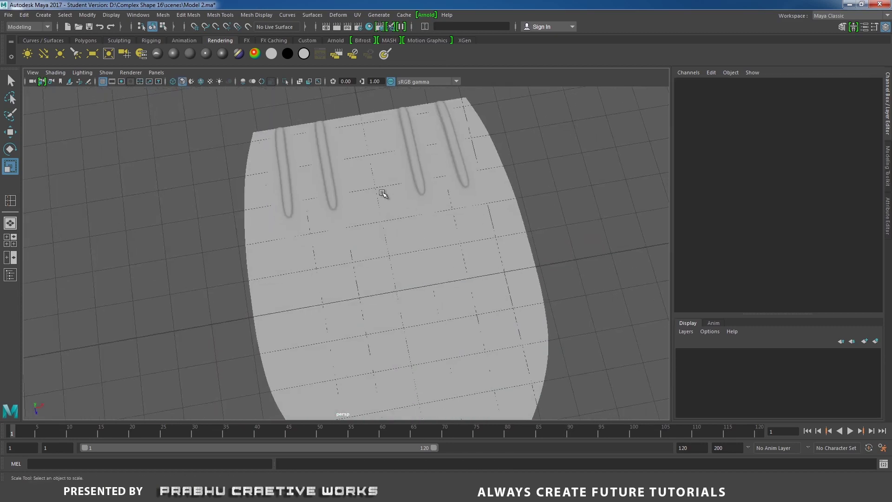
{"action": "left_click", "coordinate": [326, 176]}
{"action": "left_click_drag", "start_coordinate": [327, 181], "coordinate": [312, 203], "text": "alt"}
{"action": "right_click_drag", "start_coordinate": [313, 203], "coordinate": [366, 217], "text": "alt"}
{"action": "middle_click_drag", "start_coordinate": [366, 217], "coordinate": [372, 225], "text": "alt"}
{"action": "key", "text": "1"}
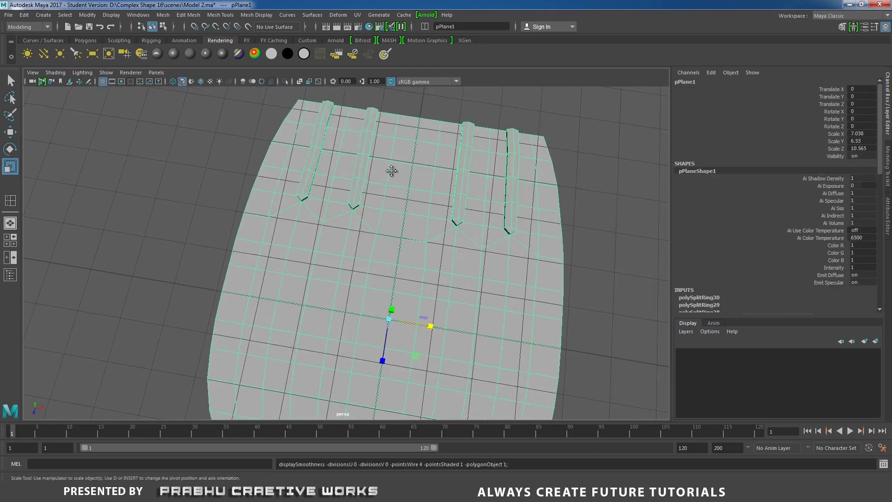
Compare the bowl's ribbed end with the spoon reference photo in Windows Photo Viewer, and return to Maya
{"action": "left_click_drag", "start_coordinate": [392, 170], "coordinate": [356, 191], "text": "alt"}
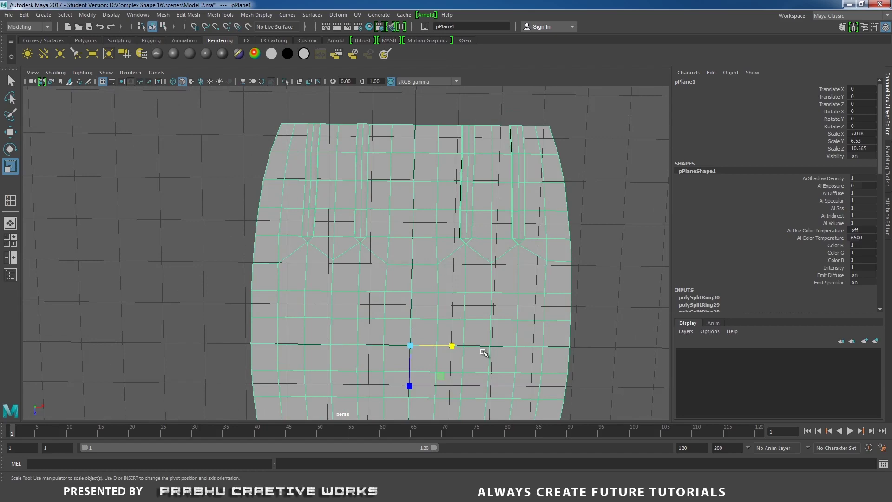
{"action": "left_click", "coordinate": [510, 491]}
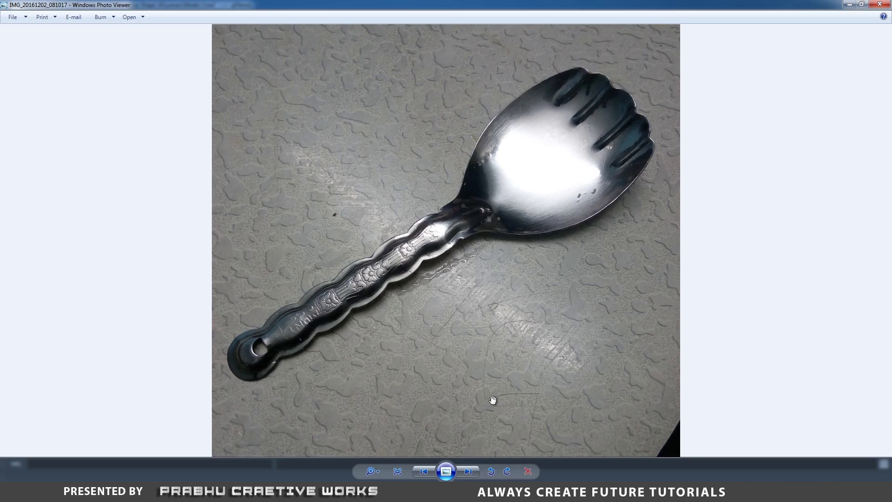
{"action": "left_click", "coordinate": [444, 489]}
Show the whole bowl plane as wireframe in the top view and switch it to component selection
{"action": "key", "text": "space"}
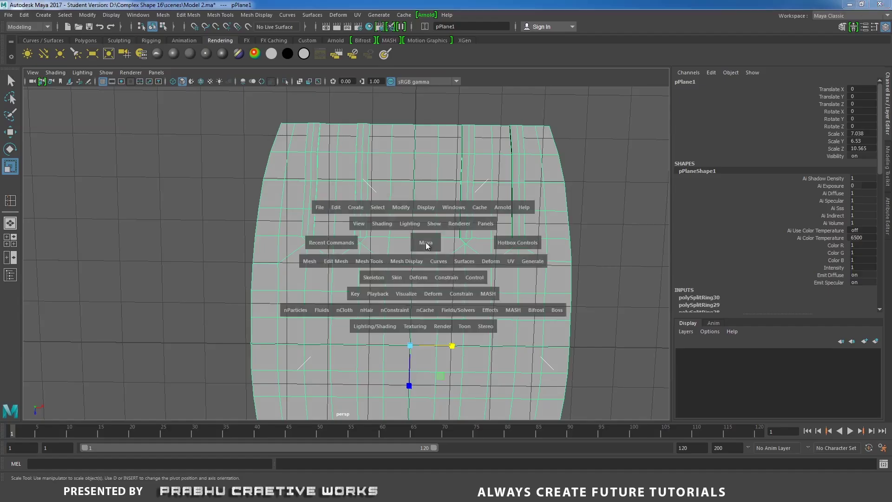
{"action": "left_click_drag", "start_coordinate": [425, 242], "coordinate": [394, 229]}
{"action": "right_click_drag", "start_coordinate": [394, 229], "coordinate": [457, 211], "text": "alt"}
{"action": "middle_click_drag", "start_coordinate": [433, 211], "coordinate": [434, 270], "text": "alt"}
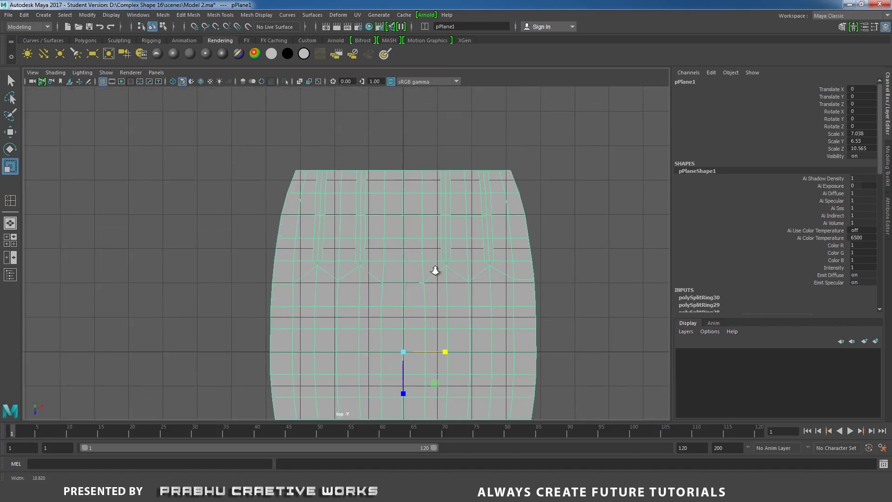
{"action": "right_click_drag", "start_coordinate": [434, 269], "coordinate": [484, 267], "text": "alt"}
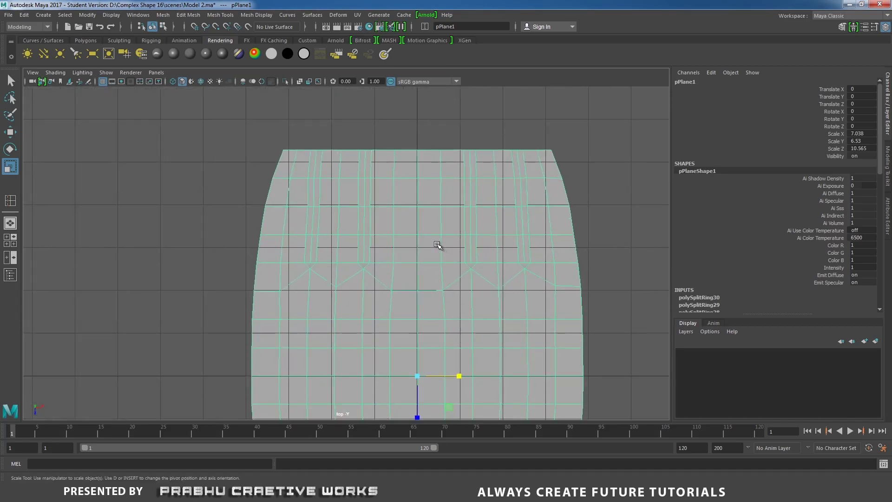
{"action": "key", "text": "4"}
{"action": "scroll", "coordinate": [438, 199], "scroll_direction": "down", "scroll_amount": 3}
{"action": "scroll", "coordinate": [409, 183], "scroll_direction": "up", "scroll_amount": 1}
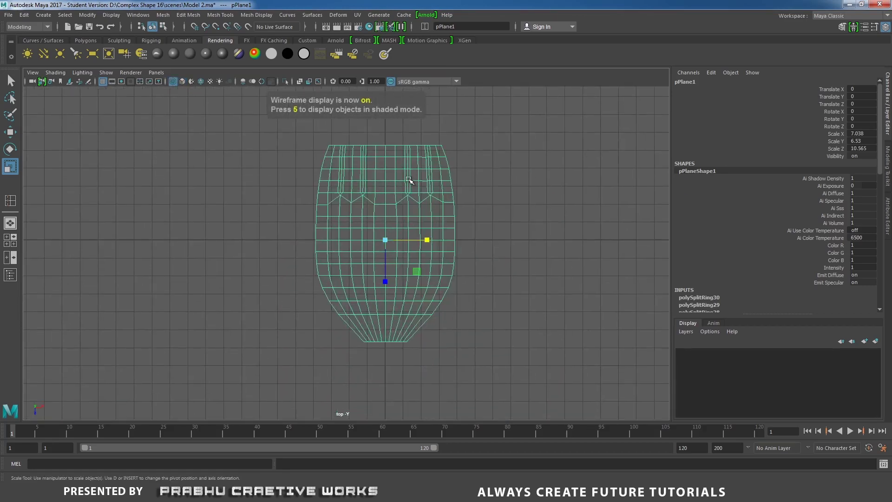
{"action": "right_click_drag", "start_coordinate": [436, 171], "coordinate": [417, 183]}
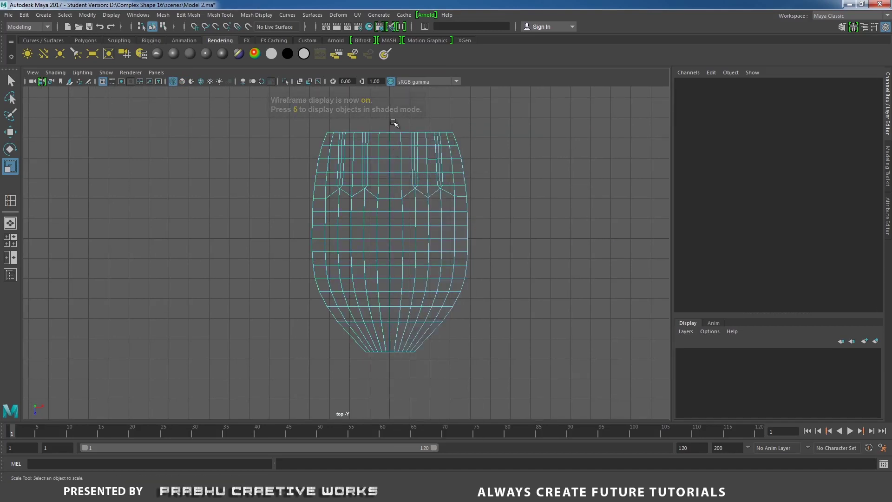
Delete the faces on one side of the bowl plane's centreline, keeping the half on the negative X side
{"action": "left_click_drag", "start_coordinate": [396, 122], "coordinate": [537, 368]}
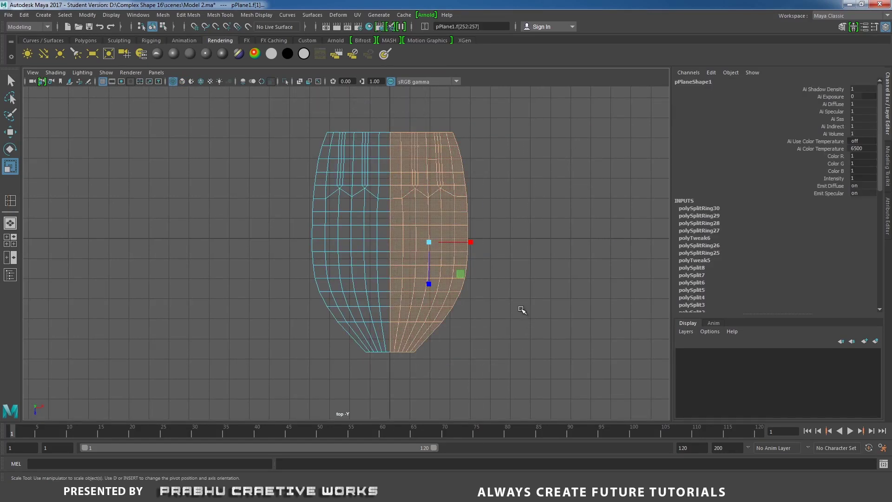
{"action": "key", "text": "Delete"}
{"action": "scroll", "coordinate": [361, 265], "scroll_direction": "up", "scroll_amount": 4}
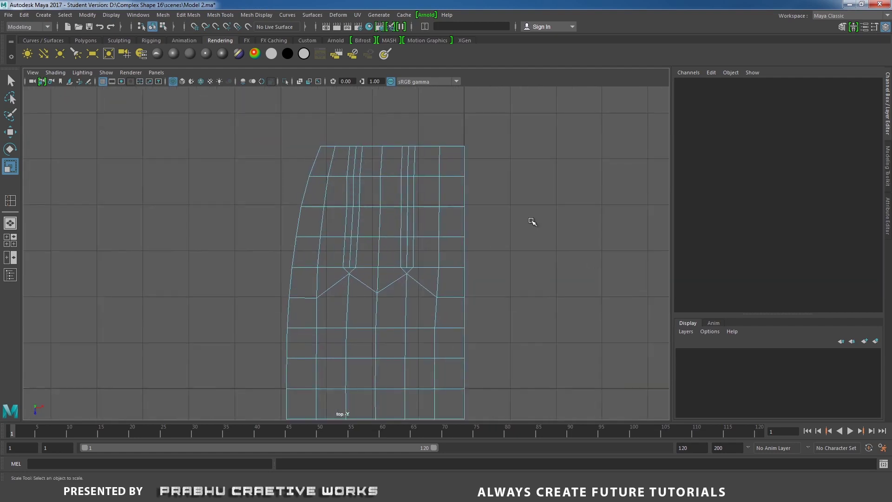
Move the ribbed end's vertices at and near the centreline outward to form a raised central lobe
{"action": "middle_click_drag", "start_coordinate": [532, 222], "coordinate": [541, 244], "text": "alt"}
{"action": "right_click_drag", "start_coordinate": [365, 171], "coordinate": [338, 172]}
{"action": "scroll", "coordinate": [465, 190], "scroll_direction": "up", "scroll_amount": 2}
{"action": "middle_click_drag", "start_coordinate": [487, 190], "coordinate": [464, 225], "text": "alt"}
{"action": "left_click_drag", "start_coordinate": [443, 160], "coordinate": [467, 205]}
{"action": "key", "text": "w"}
{"action": "left_click_drag", "start_coordinate": [485, 203], "coordinate": [486, 201]}
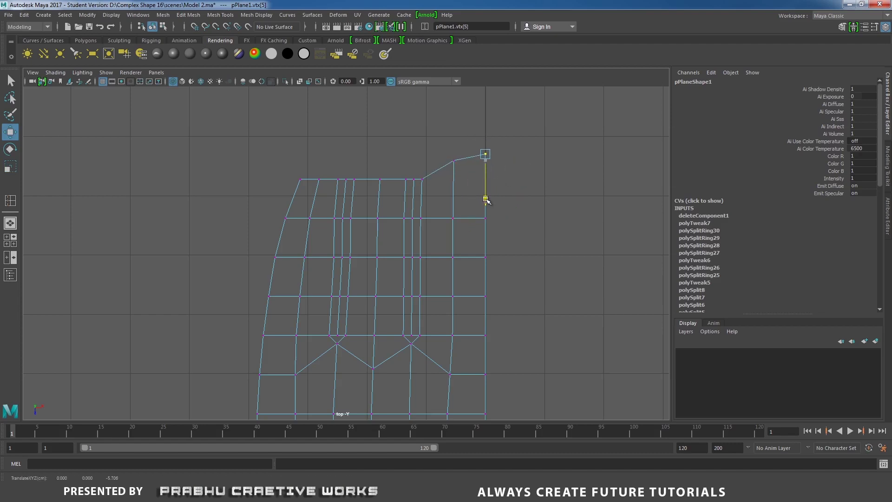
Pull the end-edge vertex between the two ribs and the one outside the outer rib outward to scallop the edge
{"action": "scroll", "coordinate": [408, 163], "scroll_direction": "up", "scroll_amount": 3}
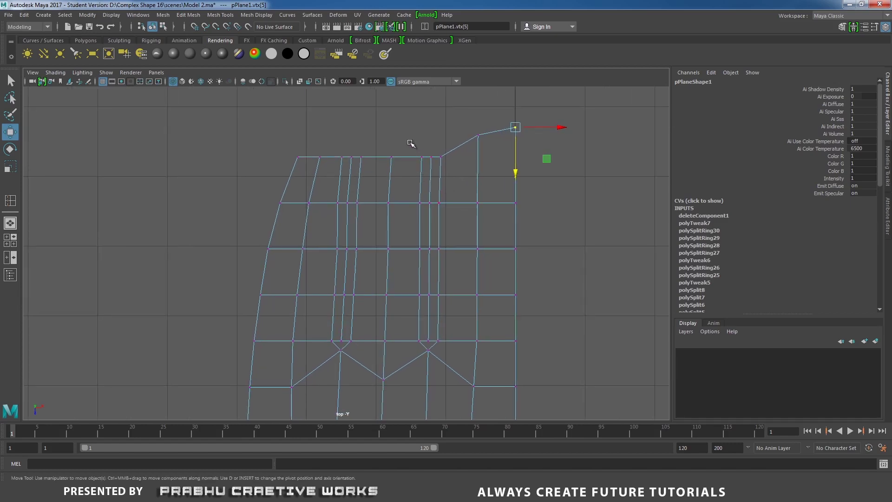
{"action": "left_click", "coordinate": [388, 153]}
{"action": "left_click_drag", "start_coordinate": [391, 199], "coordinate": [387, 190]}
{"action": "left_click_drag", "start_coordinate": [314, 144], "coordinate": [319, 186]}
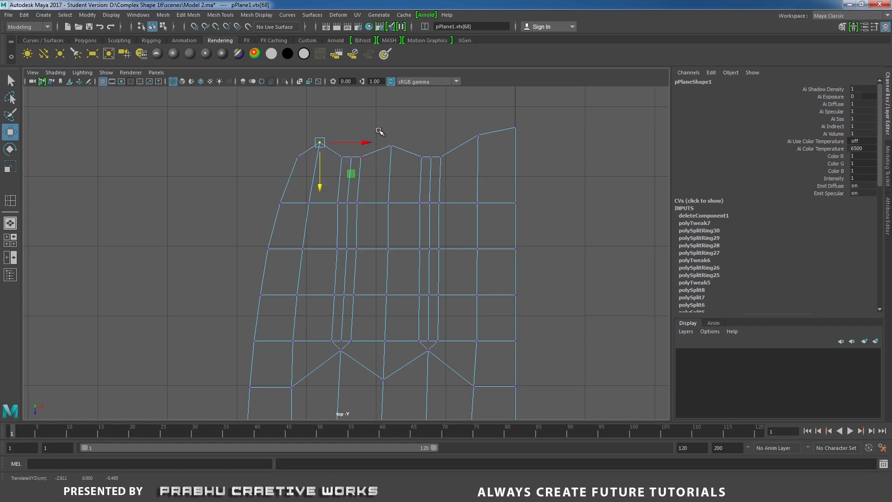
{"action": "left_click_drag", "start_coordinate": [379, 132], "coordinate": [401, 189]}
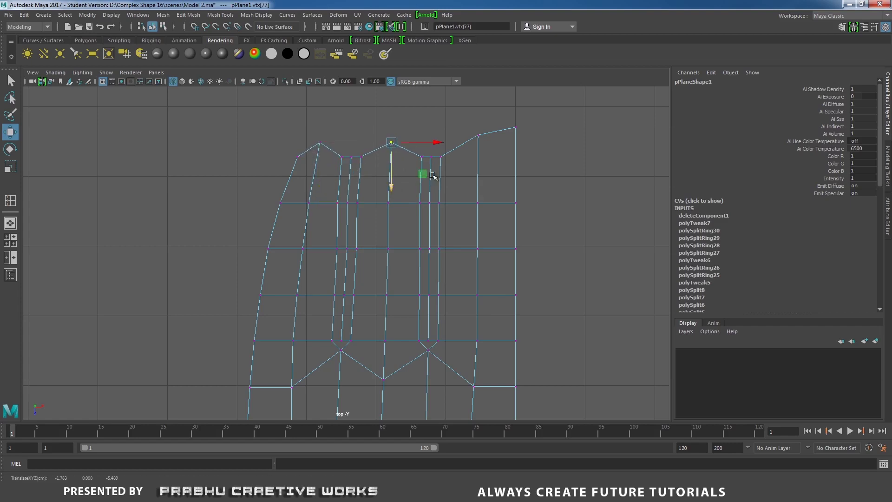
Nudge the middle end vertices of both ribs slightly outward along the scalloped edge
{"action": "left_click_drag", "start_coordinate": [426, 151], "coordinate": [431, 188]}
{"action": "left_click_drag", "start_coordinate": [347, 145], "coordinate": [362, 169]}
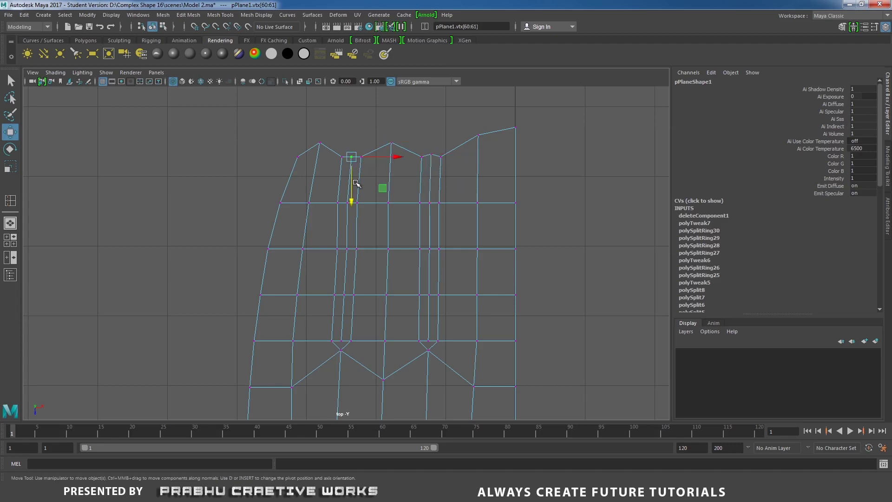
{"action": "left_click", "coordinate": [355, 187]}
{"action": "key", "text": "ctrl+z"}
{"action": "left_click_drag", "start_coordinate": [351, 204], "coordinate": [353, 200]}
Display the half bowl in object mode in the perspective view, shaded with smooth mesh preview
{"action": "middle_click_drag", "start_coordinate": [459, 195], "coordinate": [432, 172], "text": "alt"}
{"action": "key", "text": "space"}
{"action": "left_click_drag", "start_coordinate": [454, 202], "coordinate": [487, 255]}
{"action": "right_click_drag", "start_coordinate": [488, 256], "coordinate": [405, 264], "text": "alt"}
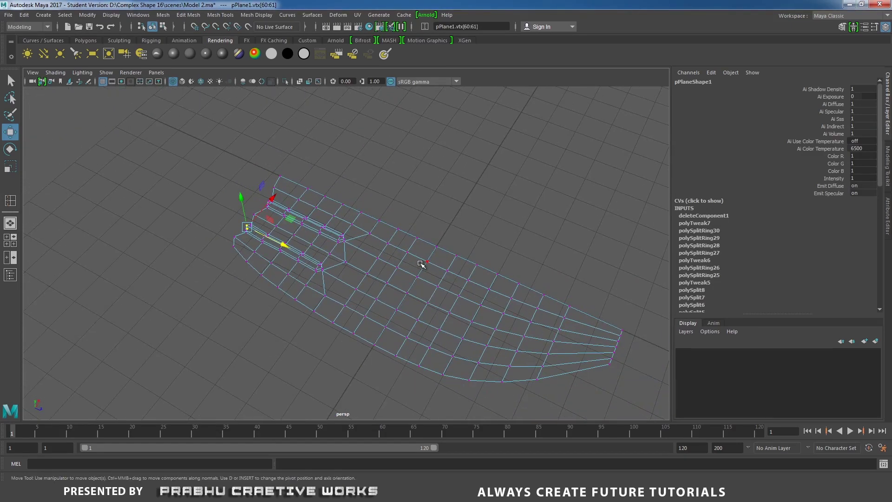
{"action": "key", "text": "5"}
{"action": "left_click_drag", "start_coordinate": [423, 265], "coordinate": [355, 259], "text": "alt"}
{"action": "right_click_drag", "start_coordinate": [356, 258], "coordinate": [402, 209]}
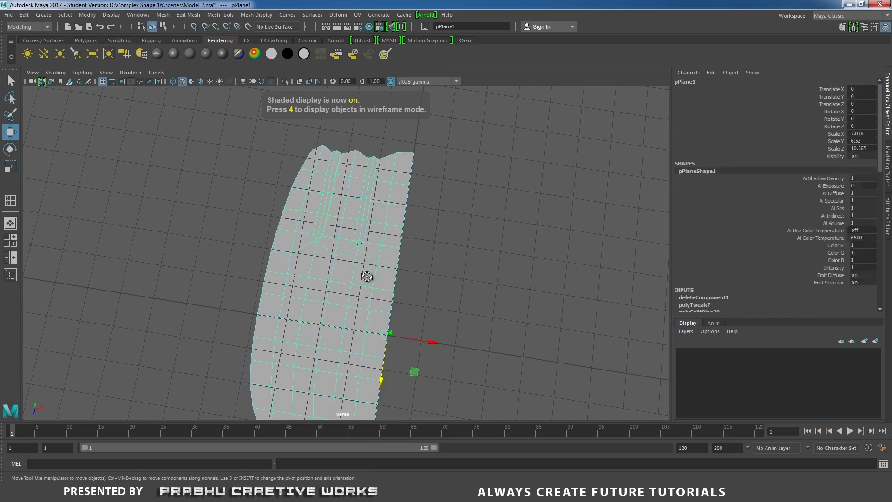
{"action": "left_click_drag", "start_coordinate": [367, 276], "coordinate": [424, 281], "text": "alt"}
{"action": "key", "text": "3"}
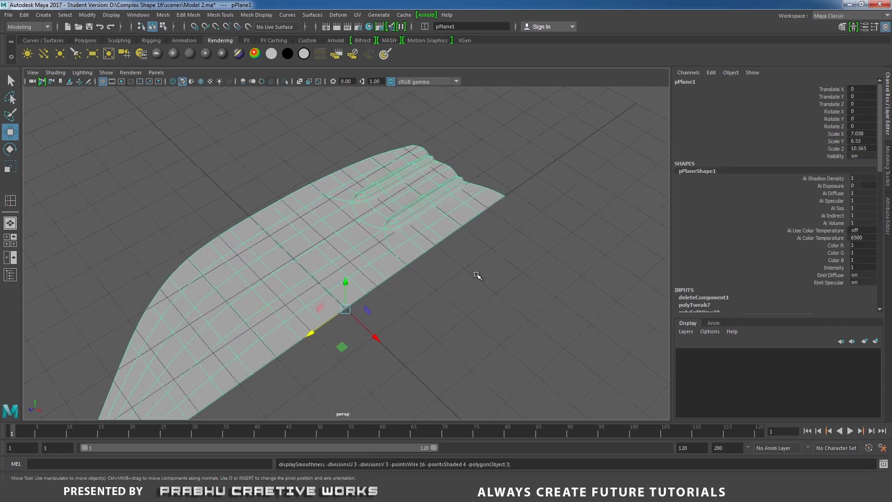
Move the outer corner vertex of the ribbed end back toward the bowl to round off the corner
{"action": "left_click", "coordinate": [478, 253]}
{"action": "mouse_move", "coordinate": [479, 254]}
{"action": "left_mouse_down", "text": "alt"}
{"action": "mouse_move", "coordinate": [470, 275]}
{"action": "mouse_move", "coordinate": [478, 267]}
{"action": "left_mouse_up", "text": "alt"}
{"action": "middle_click_drag", "start_coordinate": [478, 267], "coordinate": [414, 358], "text": "alt"}
{"action": "right_click_drag", "start_coordinate": [414, 357], "coordinate": [560, 287], "text": "alt"}
{"action": "left_click", "coordinate": [375, 160]}
{"action": "middle_click_drag", "start_coordinate": [394, 160], "coordinate": [393, 231], "text": "alt"}
{"action": "right_click_drag", "start_coordinate": [392, 232], "coordinate": [404, 219], "text": "alt"}
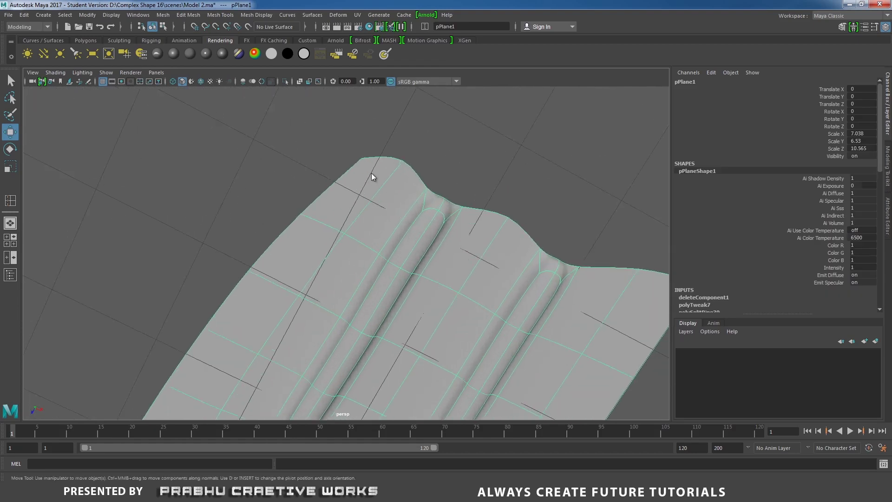
{"action": "right_click_drag", "start_coordinate": [372, 173], "coordinate": [325, 164]}
{"action": "left_click_drag", "start_coordinate": [345, 137], "coordinate": [371, 167]}
{"action": "left_click_drag", "start_coordinate": [339, 199], "coordinate": [329, 219]}
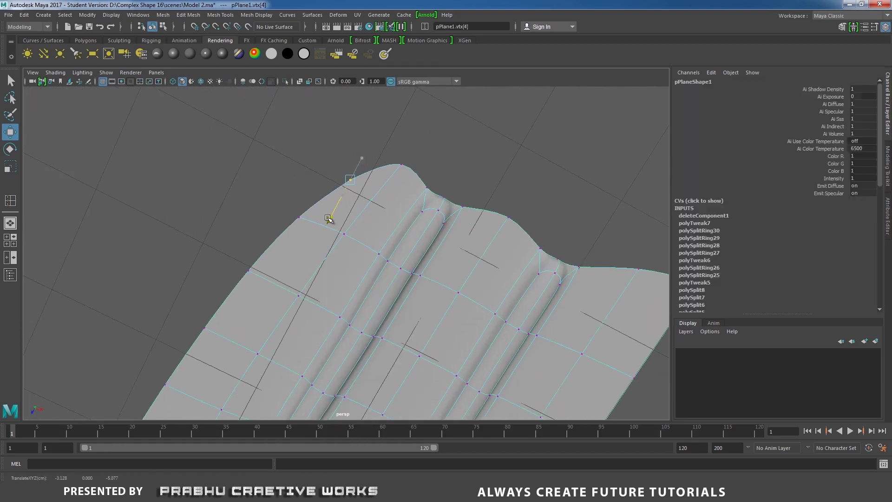
{"action": "left_click", "coordinate": [380, 146]}
Return the half bowl to object mode and examine its smoothed scalloped end from several angles
{"action": "right_click_drag", "start_coordinate": [362, 184], "coordinate": [315, 184], "text": "alt"}
{"action": "middle_click_drag", "start_coordinate": [316, 183], "coordinate": [301, 126], "text": "alt"}
{"action": "right_click", "coordinate": [370, 196]}
{"action": "right_click_drag", "start_coordinate": [370, 196], "coordinate": [416, 182]}
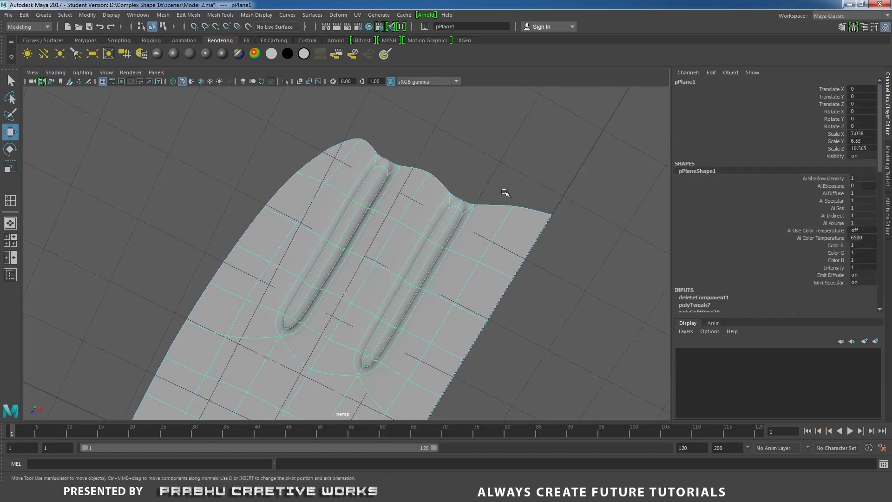
{"action": "right_click_drag", "start_coordinate": [506, 193], "coordinate": [350, 172], "text": "alt"}
{"action": "left_click_drag", "start_coordinate": [350, 172], "coordinate": [428, 163], "text": "alt"}
{"action": "left_click", "coordinate": [430, 165]}
{"action": "right_click_drag", "start_coordinate": [446, 205], "coordinate": [341, 212], "text": "alt"}
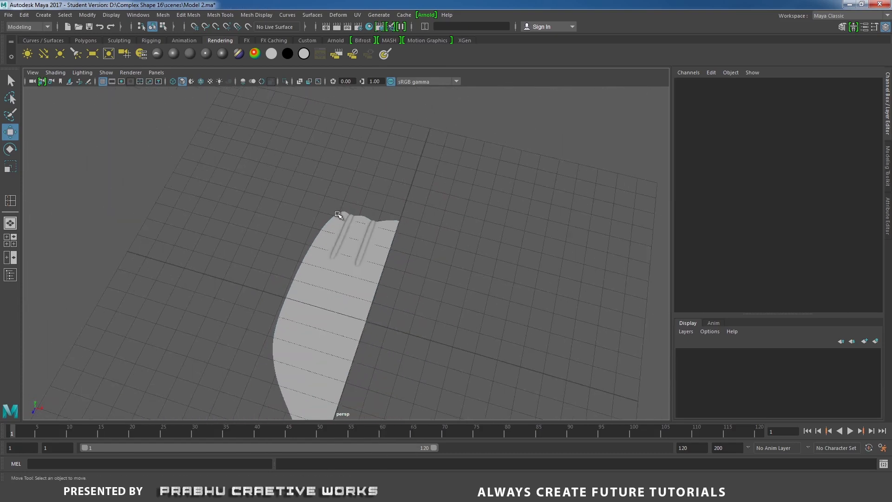
{"action": "left_click", "coordinate": [342, 246]}
{"action": "left_click_drag", "start_coordinate": [390, 266], "coordinate": [397, 288], "text": "alt"}
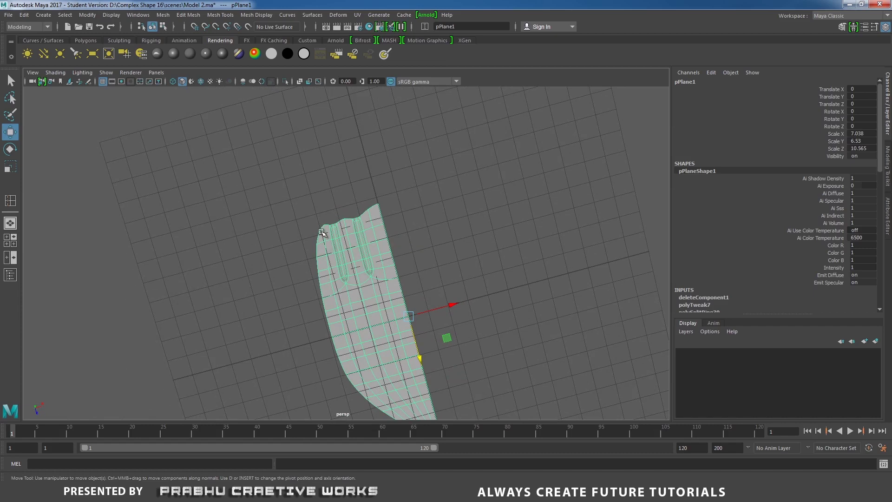
{"action": "left_click_drag", "start_coordinate": [392, 255], "coordinate": [343, 225], "text": "alt"}
Duplicate the half bowl in the top view and mirror the copy across the centreline with Scale X -7.038
{"action": "key", "text": "space"}
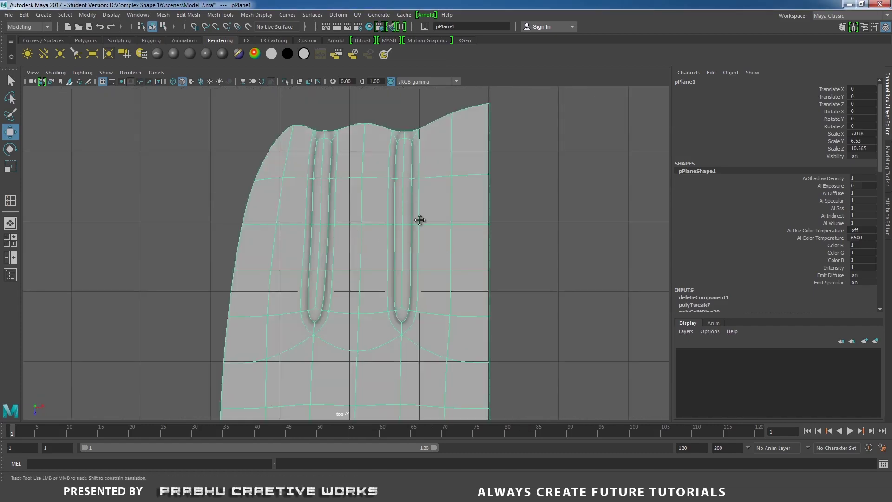
{"action": "right_click_drag", "start_coordinate": [420, 220], "coordinate": [325, 255], "text": "alt"}
{"action": "middle_click_drag", "start_coordinate": [372, 259], "coordinate": [375, 227], "text": "alt"}
{"action": "scroll", "coordinate": [415, 283], "scroll_direction": "up", "scroll_amount": 2}
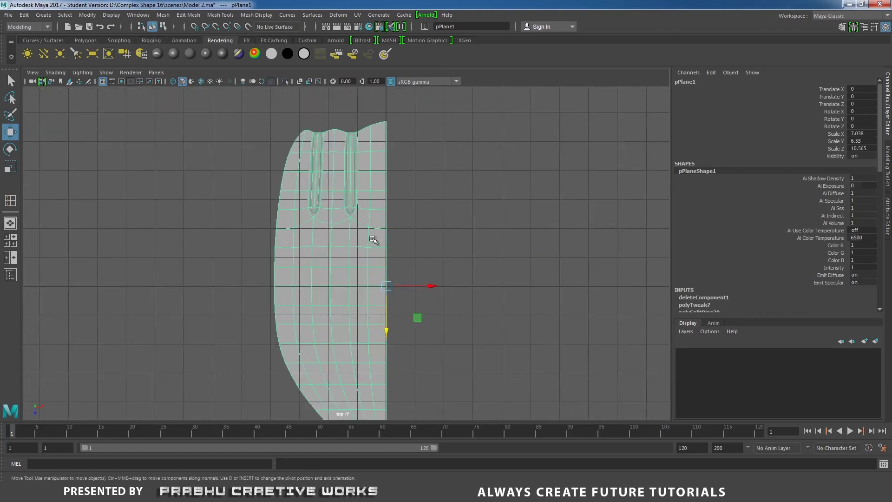
{"action": "scroll", "coordinate": [425, 288], "scroll_direction": "up", "scroll_amount": 3}
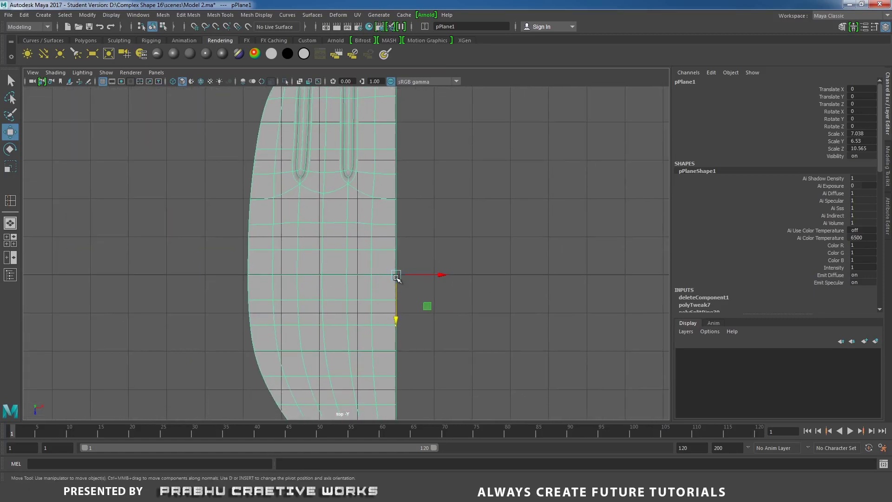
{"action": "scroll", "coordinate": [419, 260], "scroll_direction": "down", "scroll_amount": 3}
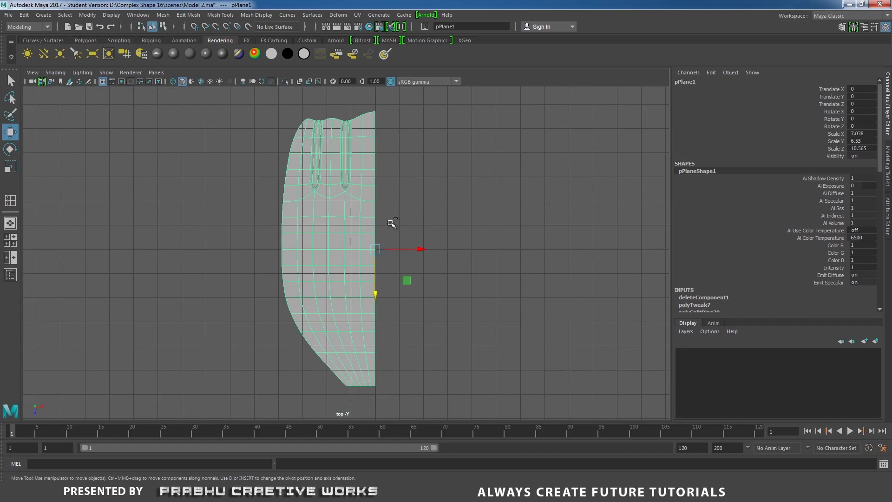
{"action": "key", "text": "ctrl+d"}
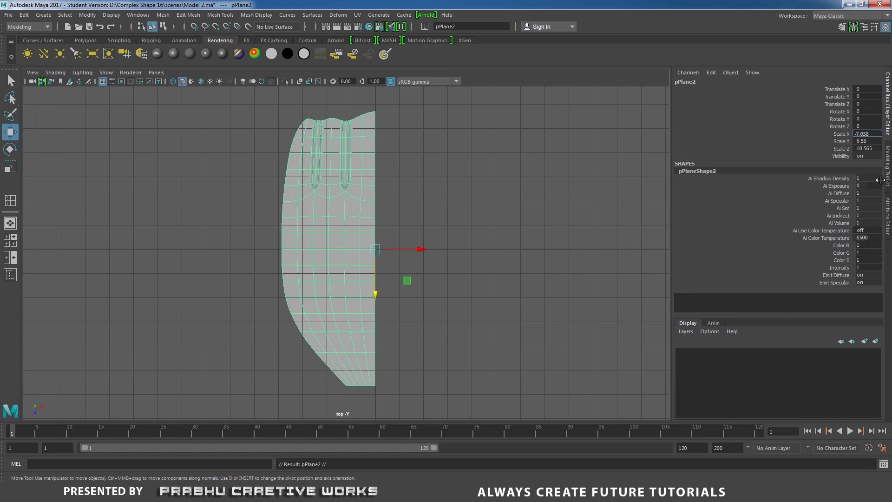
{"action": "key", "text": "Return"}
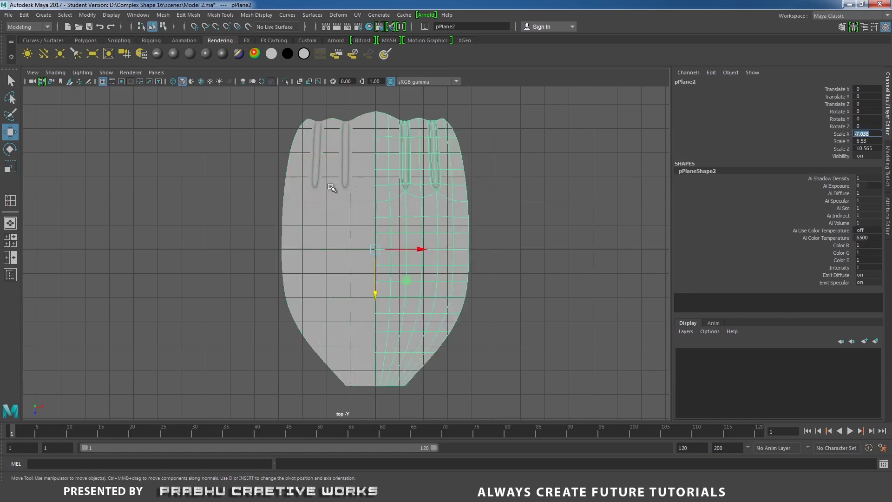
{"action": "left_click", "coordinate": [525, 179]}
Turn off smooth mesh preview on both bowl halves
{"action": "left_click", "coordinate": [354, 195]}
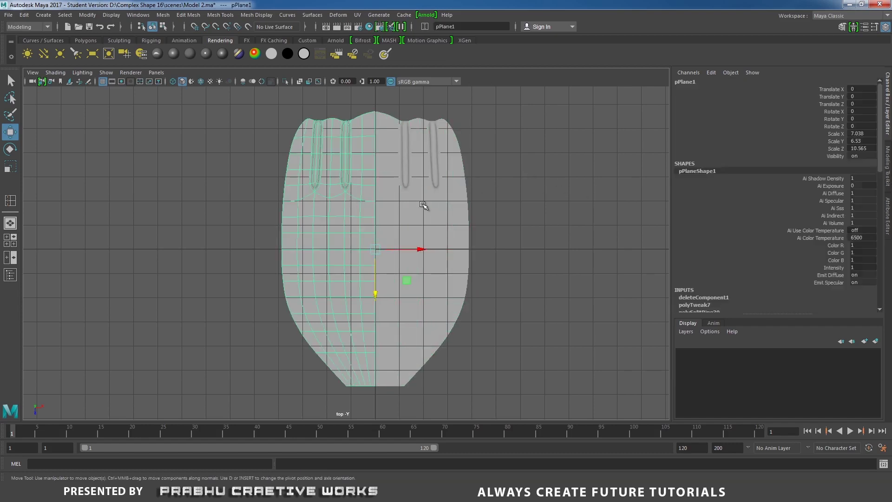
{"action": "key", "text": "1"}
{"action": "left_click", "coordinate": [410, 185]}
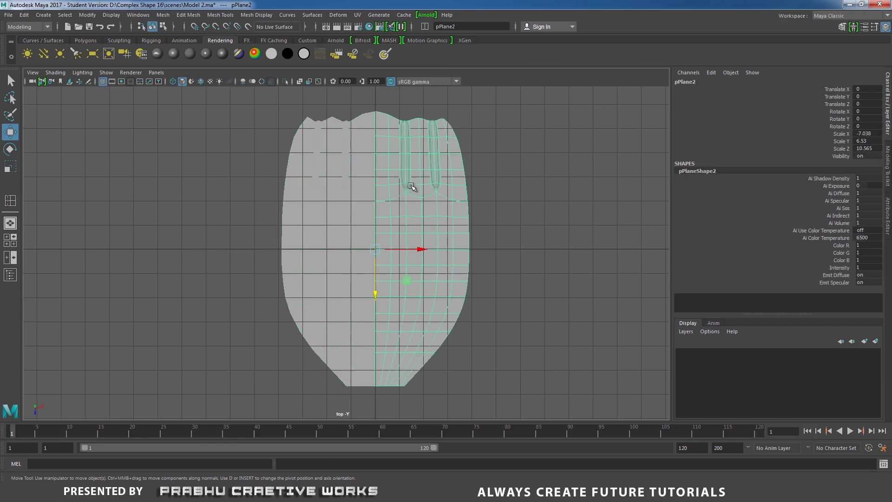
{"action": "key", "text": "1"}
Combine the two bowl halves into a single mesh
{"action": "scroll", "coordinate": [428, 200], "scroll_direction": "up", "scroll_amount": 1}
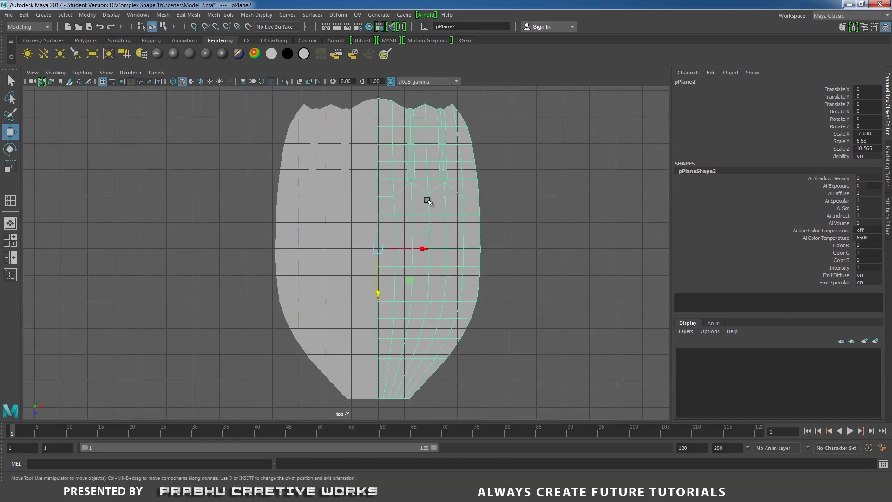
{"action": "left_click", "coordinate": [362, 178], "text": "shift"}
{"action": "right_click", "coordinate": [501, 169], "text": "shift"}
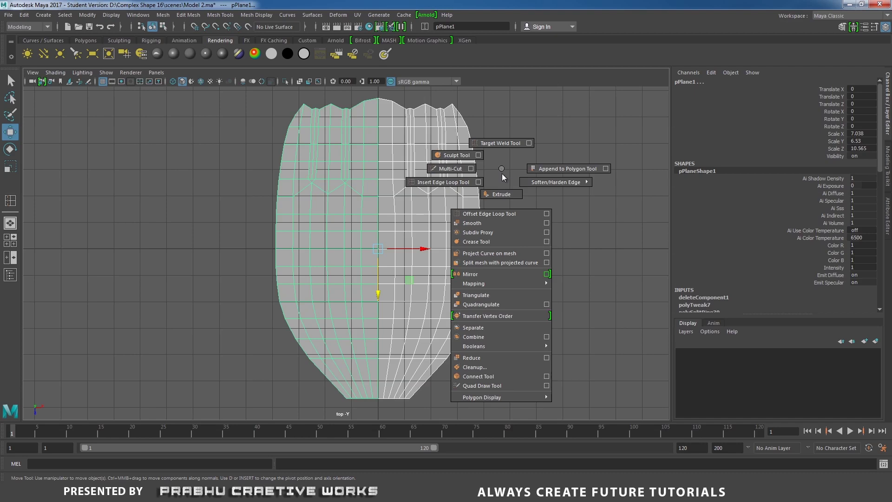
{"action": "right_click_drag", "start_coordinate": [489, 324], "coordinate": [483, 337], "text": "shift"}
{"action": "middle_click_drag", "start_coordinate": [494, 257], "coordinate": [529, 257], "text": "alt"}
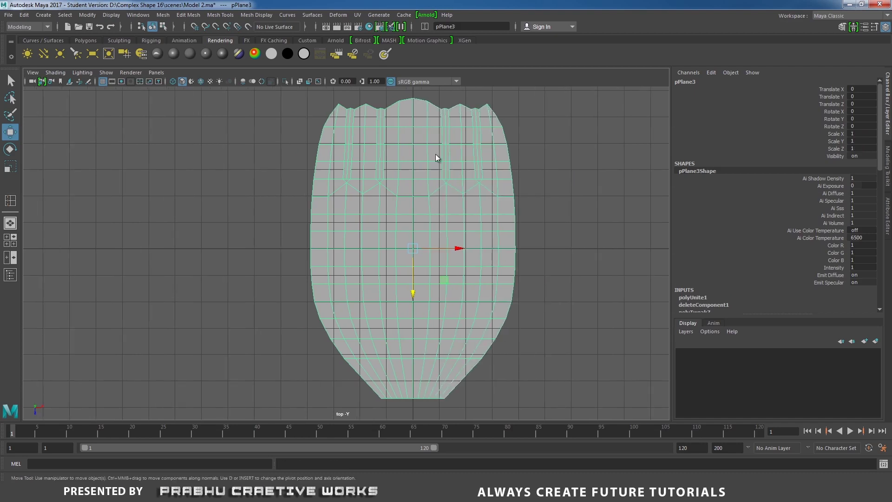
Merge the vertices along the combined bowl's centre seam with a distance threshold of 0.01
{"action": "right_click_drag", "start_coordinate": [436, 154], "coordinate": [398, 152]}
{"action": "left_click", "coordinate": [399, 153]}
{"action": "scroll", "coordinate": [417, 199], "scroll_direction": "down", "scroll_amount": 2}
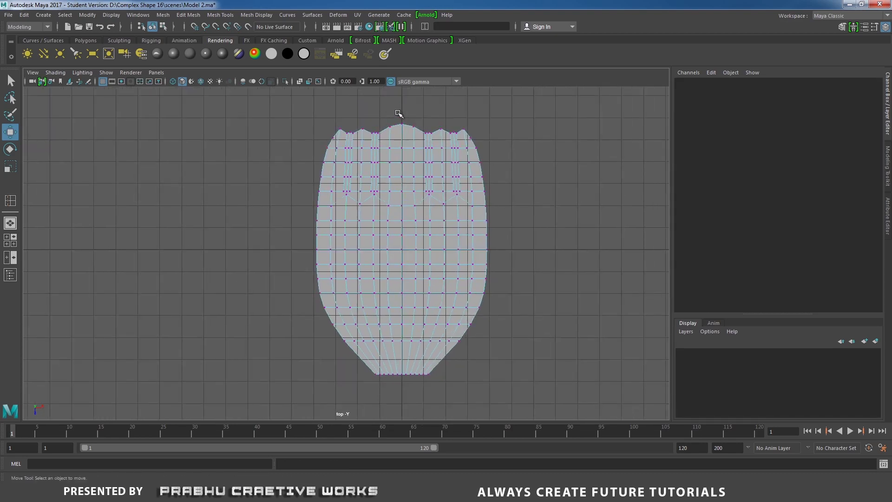
{"action": "left_click_drag", "start_coordinate": [398, 112], "coordinate": [411, 229]}
{"action": "left_click_drag", "start_coordinate": [411, 368], "coordinate": [407, 389]}
{"action": "right_click_drag", "start_coordinate": [444, 306], "coordinate": [474, 255], "text": "shift"}
Return the merged bowl to object mode and show it in smooth mesh preview
{"action": "scroll", "coordinate": [594, 280], "scroll_direction": "up", "scroll_amount": 1}
{"action": "scroll", "coordinate": [483, 271], "scroll_direction": "up", "scroll_amount": 2}
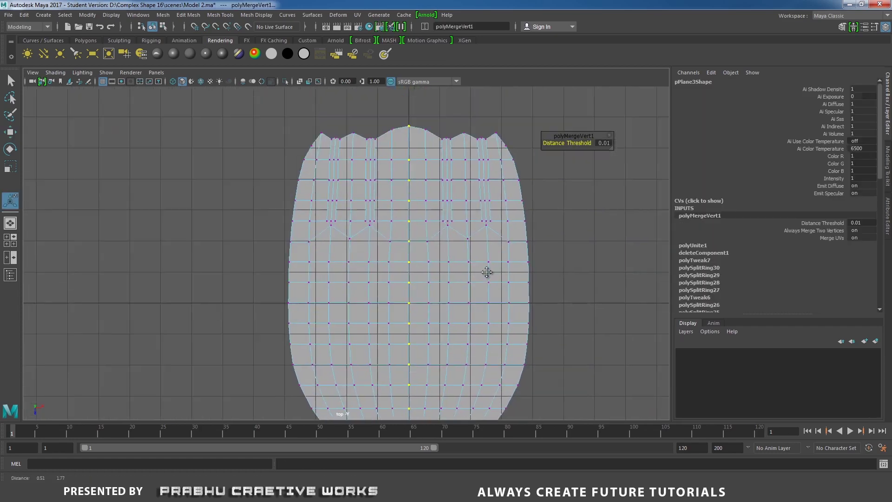
{"action": "right_click_drag", "start_coordinate": [448, 194], "coordinate": [522, 166]}
{"action": "middle_click_drag", "start_coordinate": [471, 175], "coordinate": [470, 166], "text": "alt"}
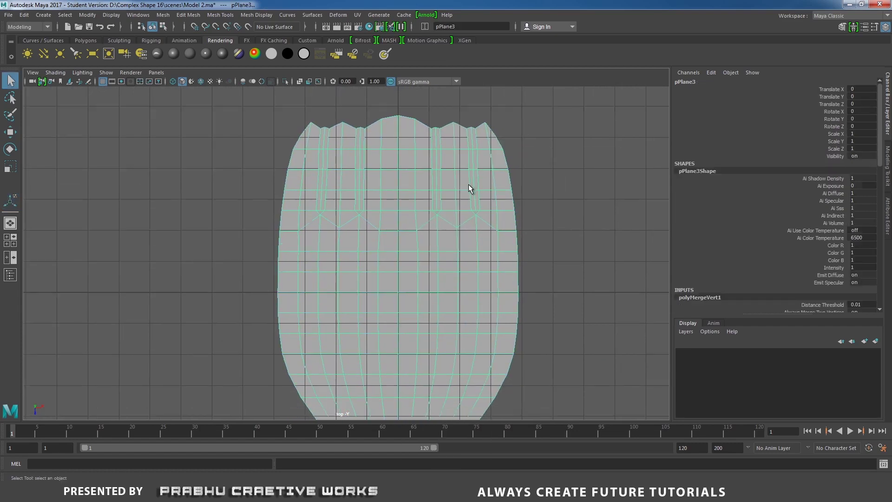
{"action": "key", "text": "3"}
{"action": "left_click", "coordinate": [583, 163]}
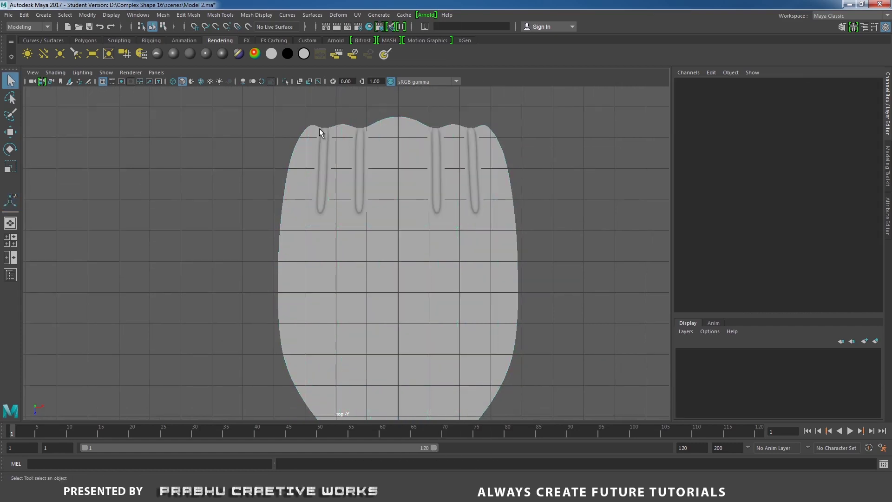
{"action": "middle_click_drag", "start_coordinate": [447, 165], "coordinate": [436, 136], "text": "alt"}
{"action": "left_click", "coordinate": [423, 162]}
Switch to the perspective view and select the vertex at the centre of the bowl
{"action": "key", "text": "space"}
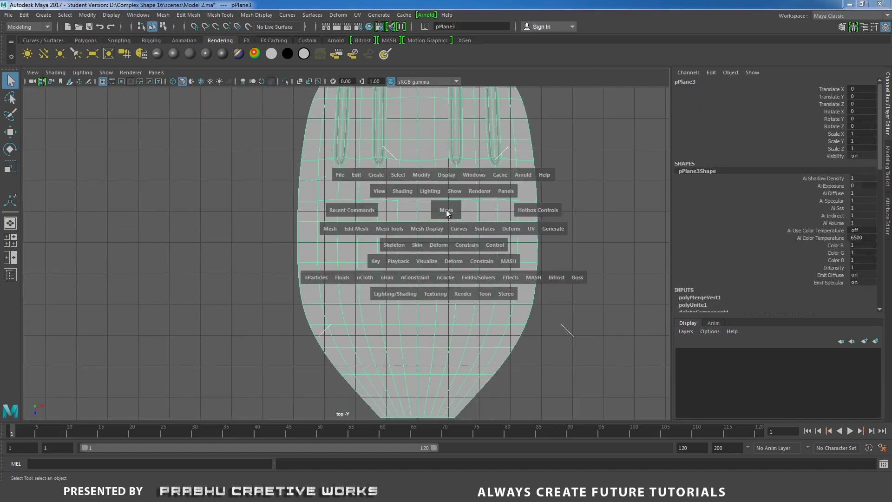
{"action": "left_click_drag", "start_coordinate": [446, 210], "coordinate": [397, 261]}
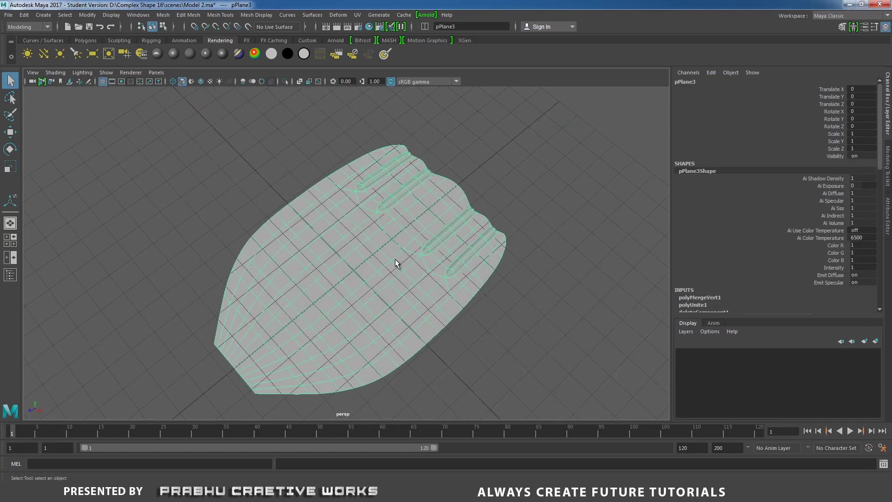
{"action": "middle_click_drag", "start_coordinate": [397, 260], "coordinate": [407, 229], "text": "alt"}
{"action": "left_click_drag", "start_coordinate": [407, 229], "coordinate": [364, 216], "text": "alt"}
{"action": "middle_click_drag", "start_coordinate": [382, 240], "coordinate": [383, 213], "text": "alt"}
{"action": "right_click_drag", "start_coordinate": [384, 213], "coordinate": [383, 248], "text": "alt"}
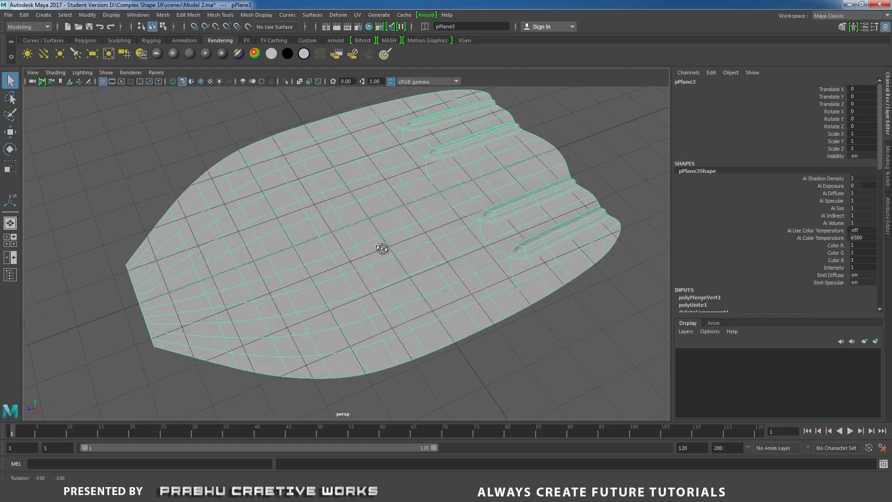
{"action": "left_click_drag", "start_coordinate": [383, 248], "coordinate": [386, 212], "text": "alt"}
{"action": "right_click_drag", "start_coordinate": [385, 215], "coordinate": [357, 214]}
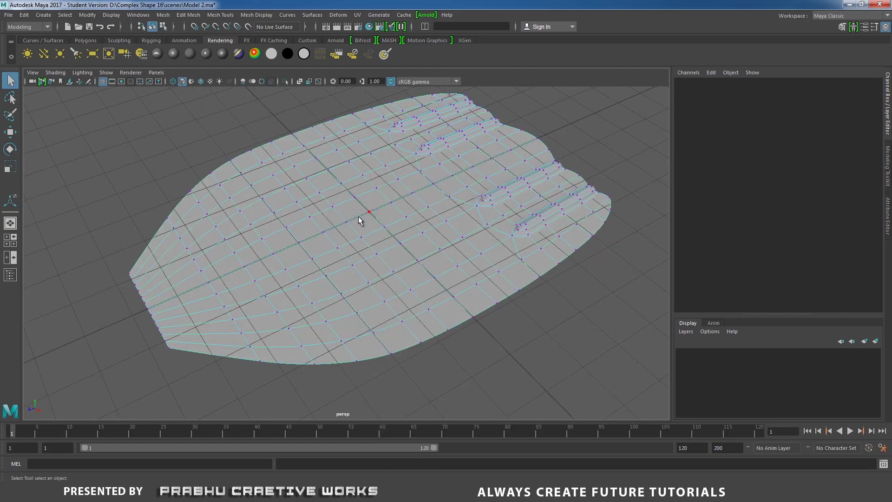
{"action": "left_click", "coordinate": [370, 212]}
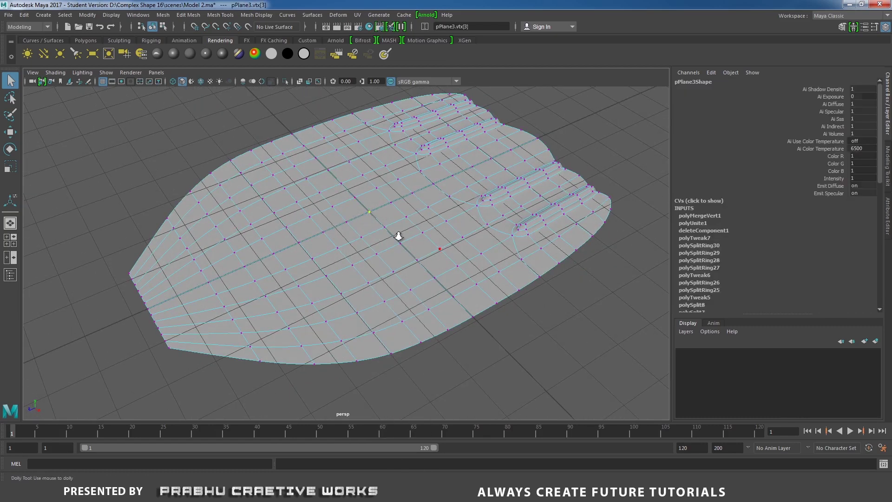
Turn on soft selection and widen its falloff until it covers the whole bowl
{"action": "right_click_drag", "start_coordinate": [398, 236], "coordinate": [302, 241], "text": "alt"}
{"action": "left_click_drag", "start_coordinate": [301, 241], "coordinate": [367, 236], "text": "alt"}
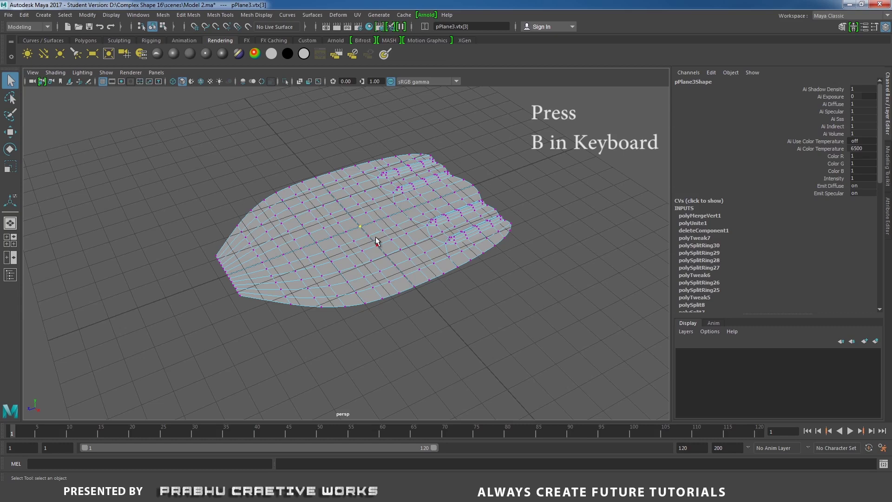
{"action": "key", "text": "b"}
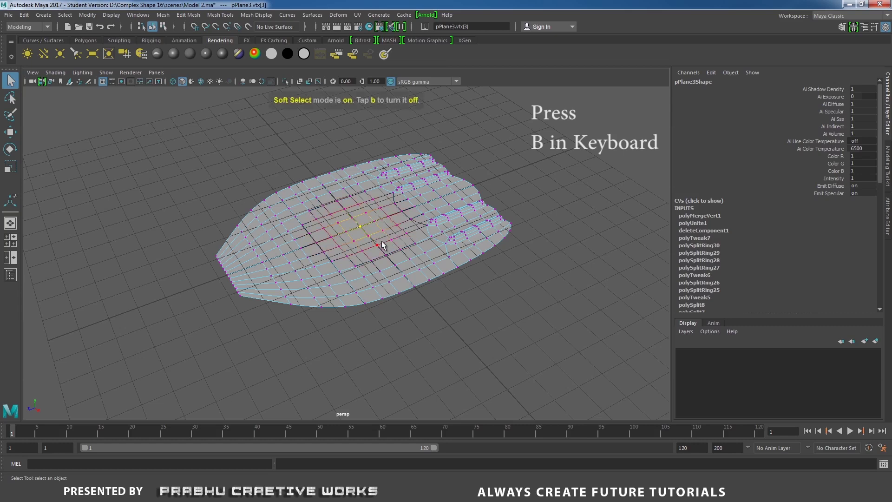
{"action": "left_click_drag", "start_coordinate": [369, 253], "coordinate": [364, 256], "text": "alt"}
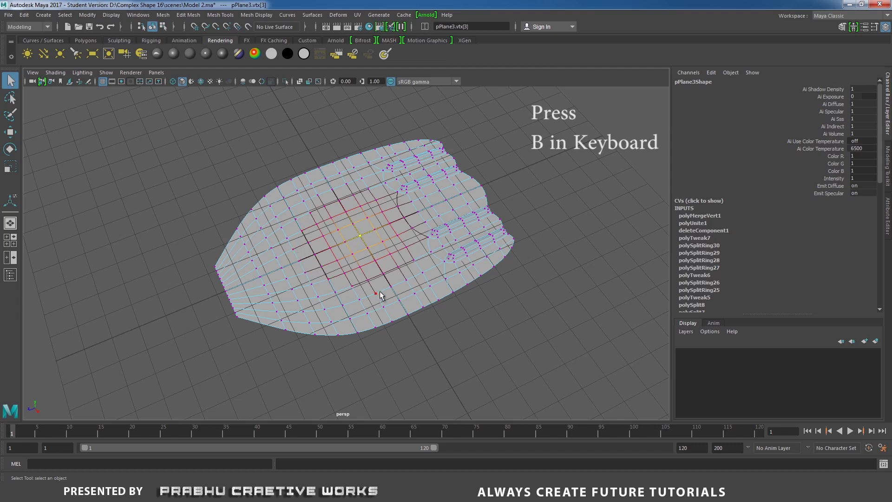
{"action": "left_click_drag", "start_coordinate": [362, 225], "coordinate": [362, 236], "text": "alt"}
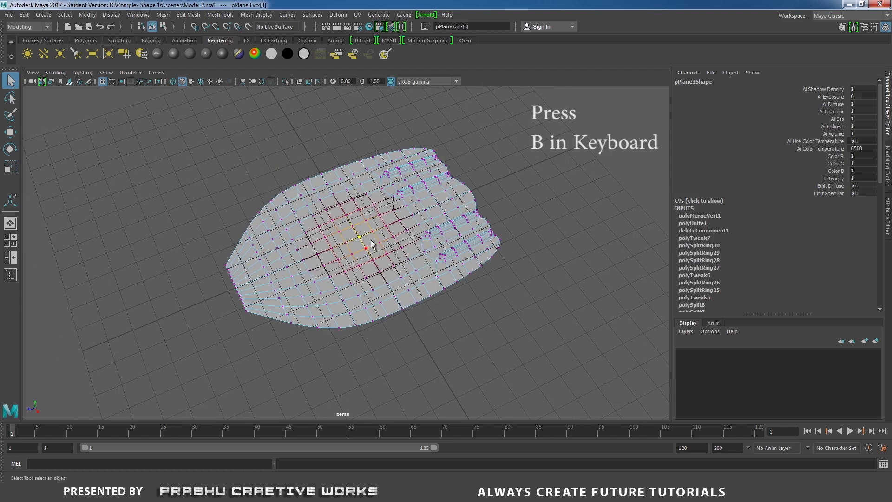
{"action": "left_click_drag", "start_coordinate": [357, 238], "coordinate": [678, 175]}
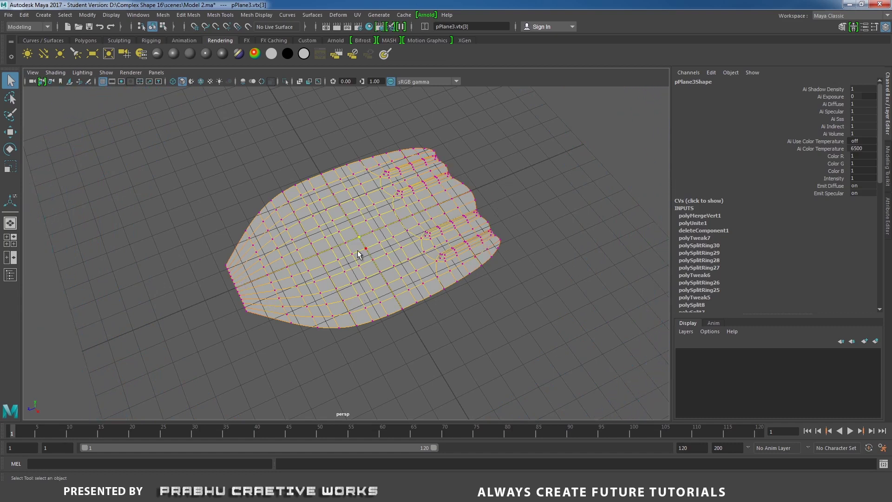
Move the soft-selected centre vertex downward to give the bowl a concave depth, and return to object mode
{"action": "left_click_drag", "start_coordinate": [359, 254], "coordinate": [416, 255], "text": "alt"}
{"action": "key", "text": "w"}
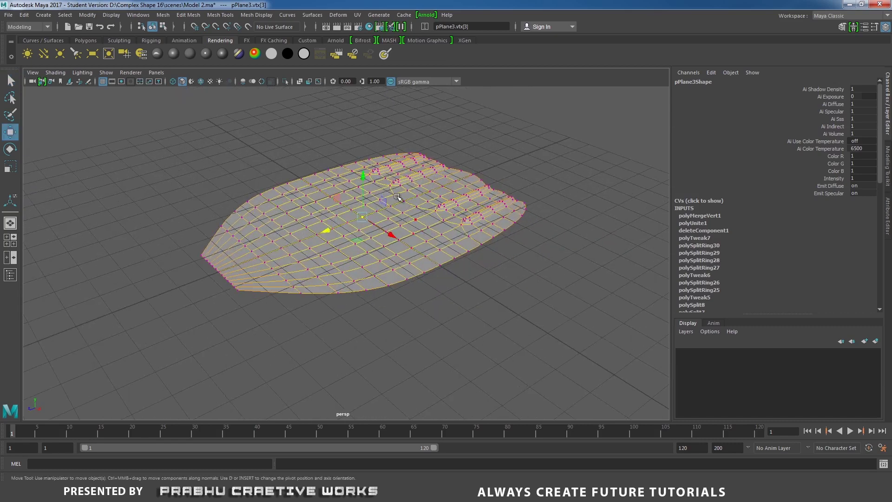
{"action": "left_click_drag", "start_coordinate": [366, 176], "coordinate": [367, 207]}
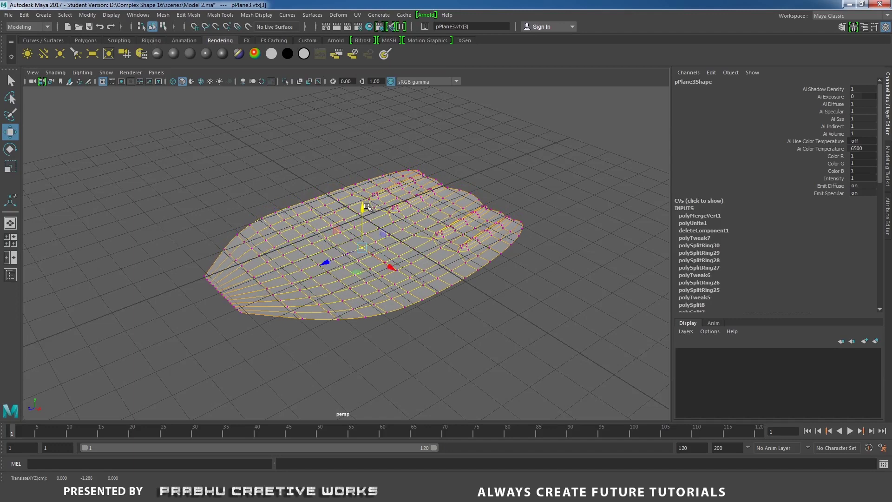
{"action": "key", "text": "ctrl+z"}
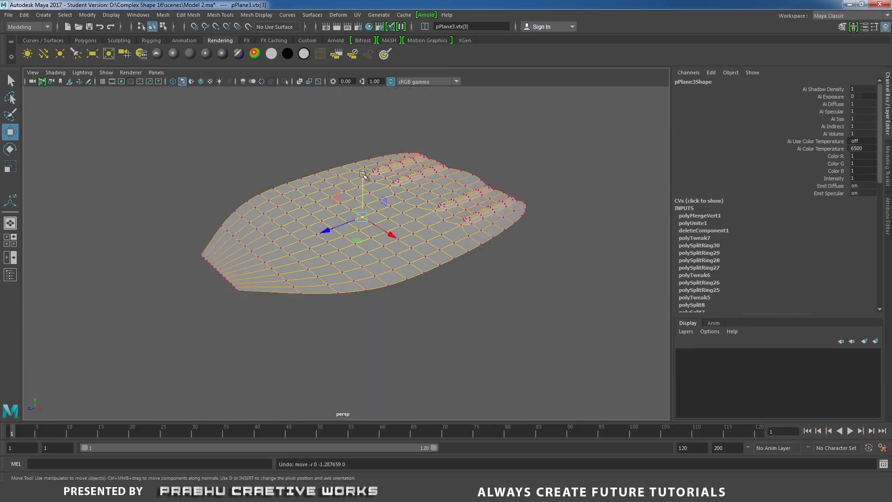
{"action": "left_click_drag", "start_coordinate": [363, 175], "coordinate": [398, 219]}
{"action": "right_click_drag", "start_coordinate": [400, 222], "coordinate": [458, 200]}
{"action": "left_click_drag", "start_coordinate": [437, 175], "coordinate": [441, 211], "text": "alt"}
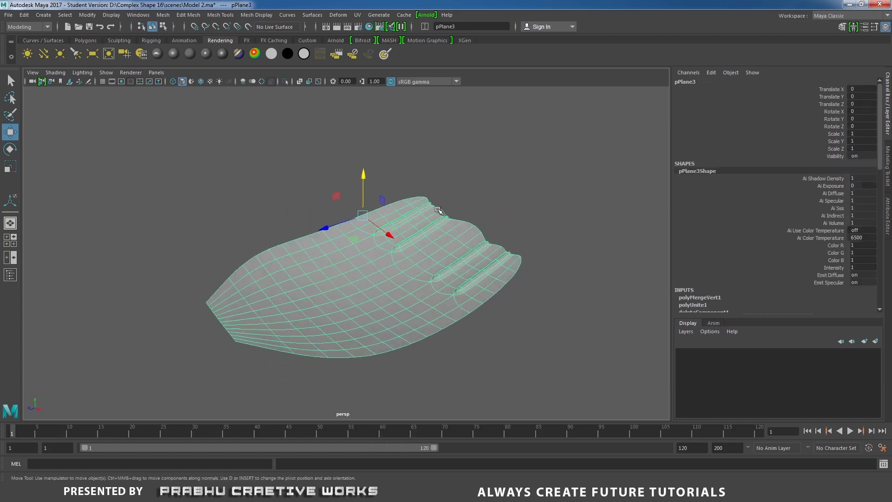
Center the bowl's pivot and raise the bowl above the grid to a Translate Y of about 3.335
{"action": "left_click", "coordinate": [87, 15]}
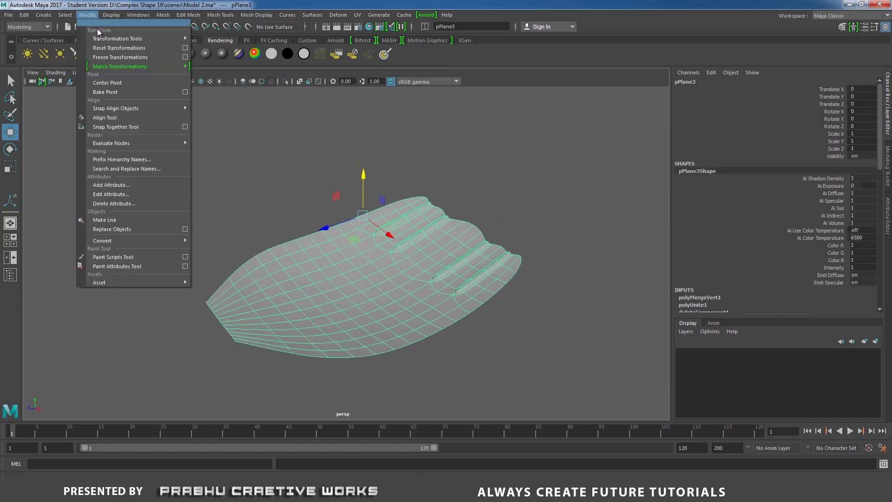
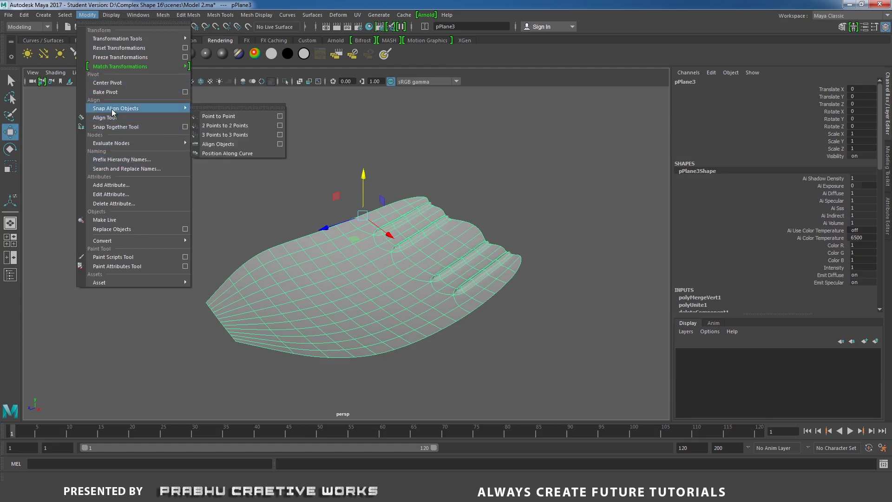
{"action": "left_click", "coordinate": [129, 84]}
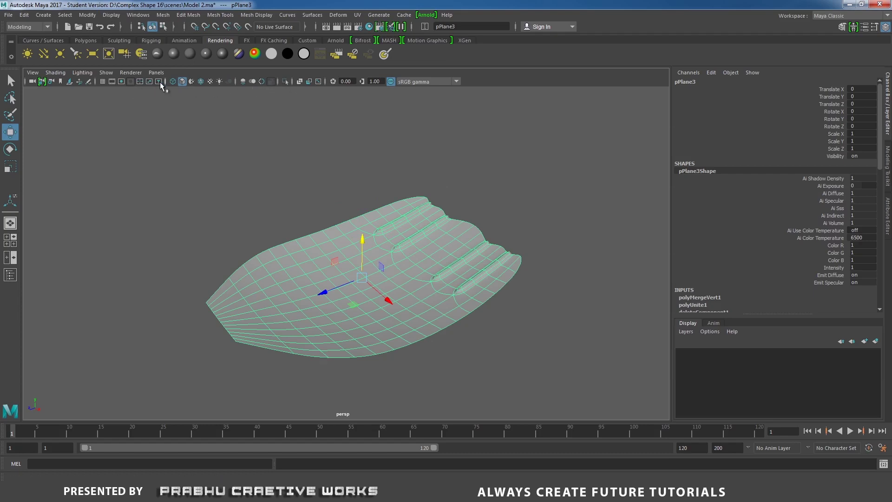
{"action": "left_click", "coordinate": [102, 81]}
{"action": "left_click_drag", "start_coordinate": [354, 215], "coordinate": [365, 145], "text": "alt"}
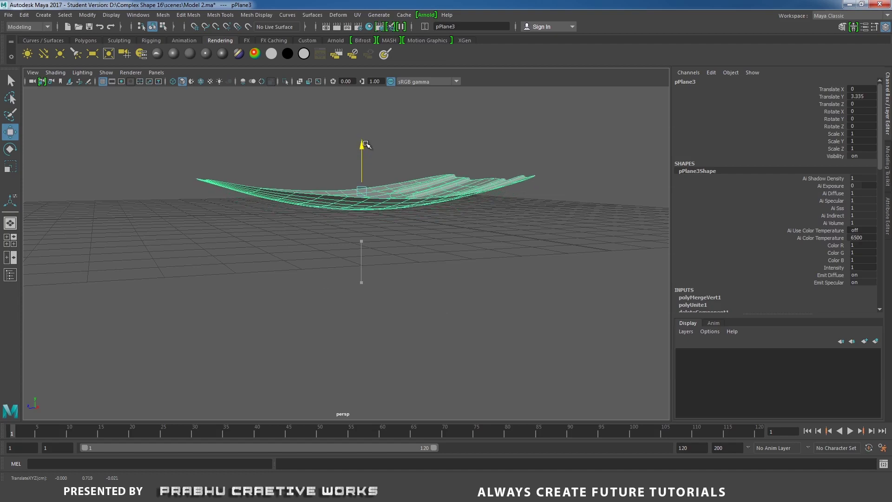
{"action": "left_click_drag", "start_coordinate": [352, 189], "coordinate": [317, 235], "text": "alt"}
Save the scene as the next increment, Model 3, and turn off the bowl's smooth mesh preview
{"action": "left_click", "coordinate": [524, 203]}
{"action": "left_click", "coordinate": [353, 213]}
{"action": "key", "text": "q"}
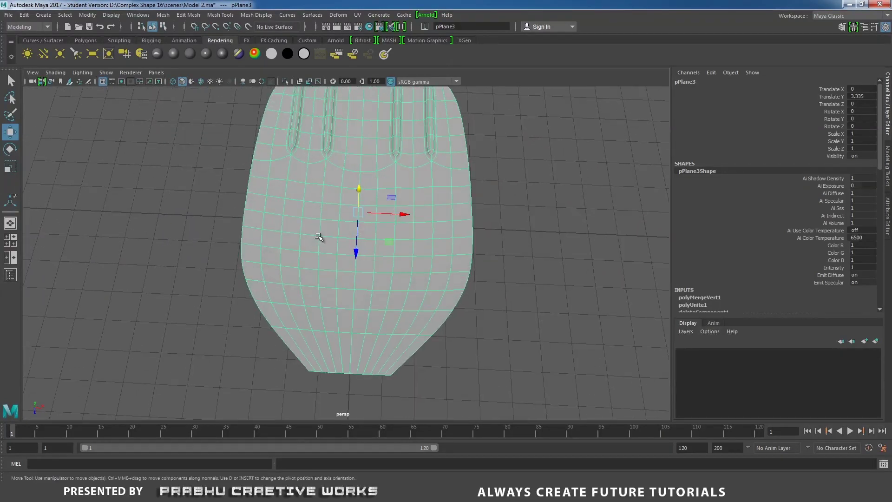
{"action": "key", "text": "ctrl+alt+s"}
{"action": "key", "text": "1"}
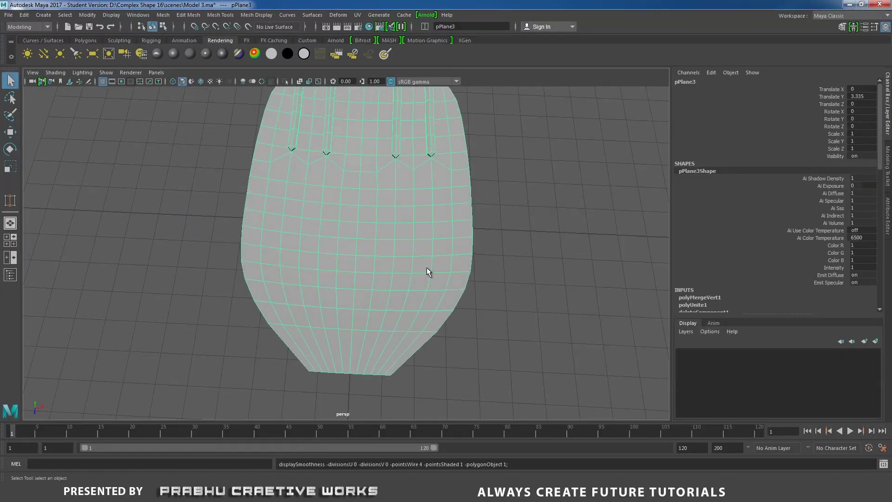
Select the row of edges along the bowl's narrow end in the top view
{"action": "key", "text": "space"}
{"action": "left_click_drag", "start_coordinate": [448, 233], "coordinate": [420, 233]}
{"action": "middle_click_drag", "start_coordinate": [425, 277], "coordinate": [361, 138], "text": "alt"}
{"action": "scroll", "coordinate": [361, 138], "scroll_direction": "up", "scroll_amount": 5}
{"action": "right_click_drag", "start_coordinate": [334, 260], "coordinate": [323, 198]}
{"action": "left_click", "coordinate": [297, 301]}
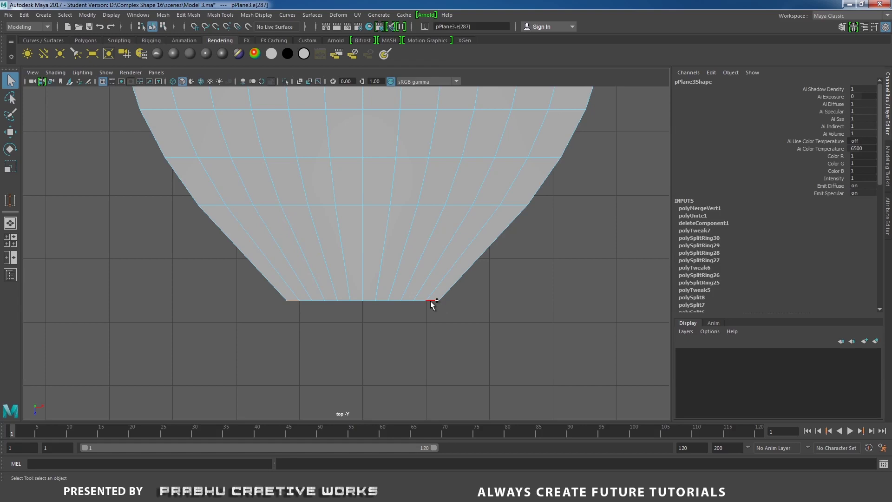
{"action": "scroll", "coordinate": [419, 306], "scroll_direction": "down", "scroll_amount": 5}
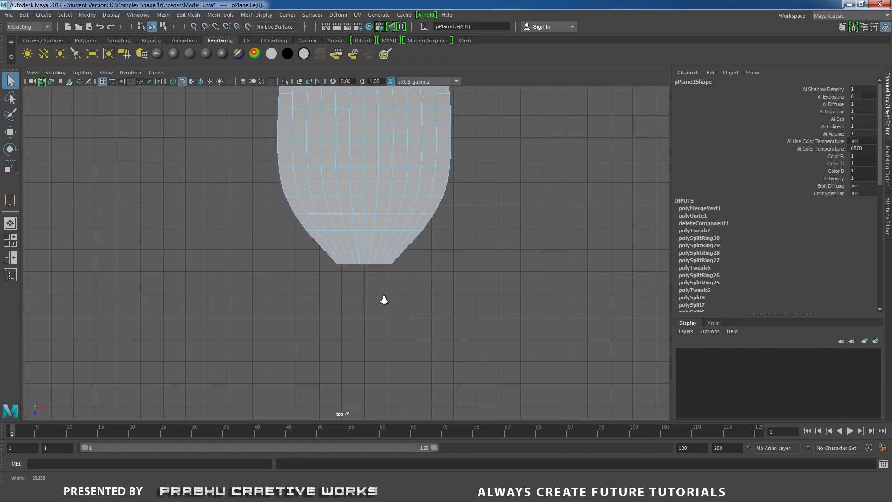
Extrude the narrow-end edges outward to about Z 6.8 as a short neck, and scale the neck's end narrower
{"action": "right_click_drag", "start_coordinate": [412, 264], "coordinate": [409, 292], "text": "shift"}
{"action": "key", "text": "w"}
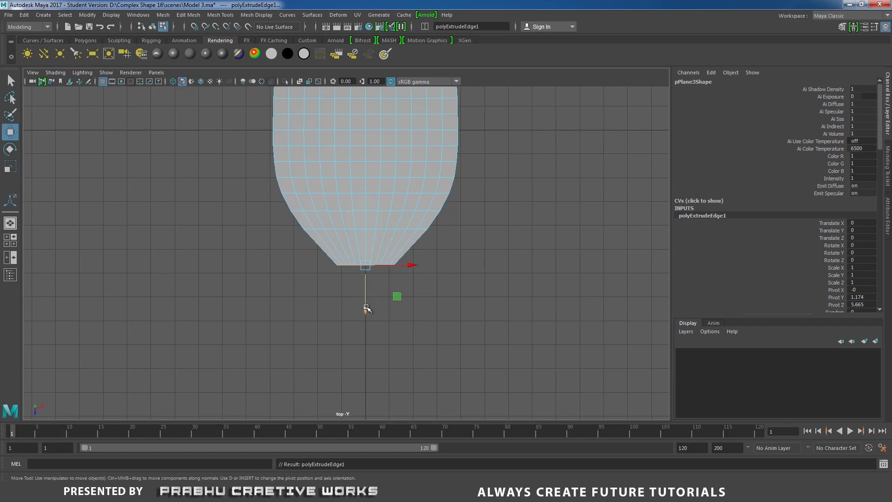
{"action": "left_click_drag", "start_coordinate": [367, 307], "coordinate": [367, 335]}
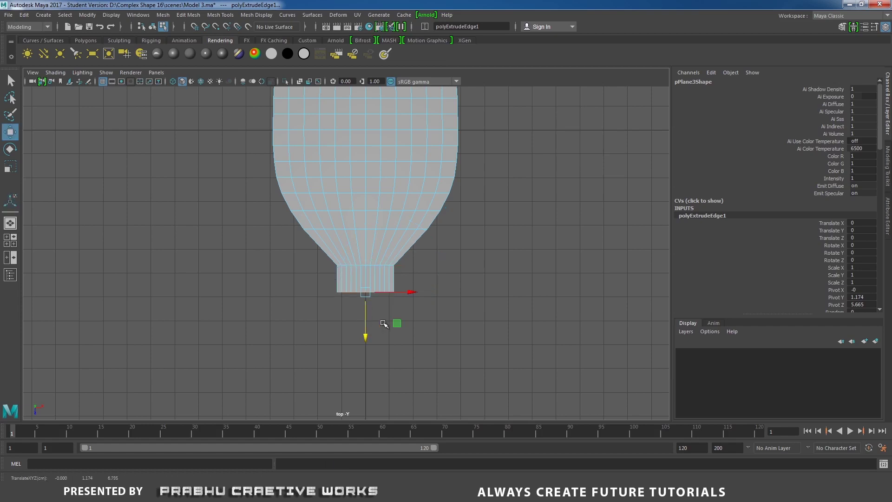
{"action": "key", "text": "r"}
{"action": "left_click_drag", "start_coordinate": [408, 292], "coordinate": [426, 301]}
Flatten the neck's end edges vertically by scaling them along Y in the perspective view
{"action": "key", "text": "space"}
{"action": "middle_click_drag", "start_coordinate": [426, 301], "coordinate": [465, 277], "text": "alt"}
{"action": "left_click_drag", "start_coordinate": [290, 289], "coordinate": [232, 242], "text": "alt"}
{"action": "left_click_drag", "start_coordinate": [230, 205], "coordinate": [230, 243]}
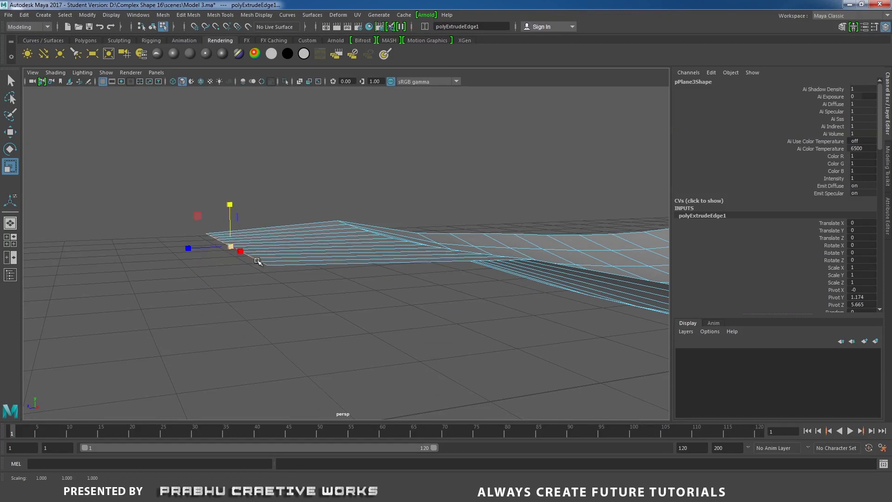
{"action": "left_click_drag", "start_coordinate": [400, 288], "coordinate": [355, 195], "text": "alt"}
Extrude the neck's end edges in the top view into a long straight handle reaching about Z 21
{"action": "key", "text": "space"}
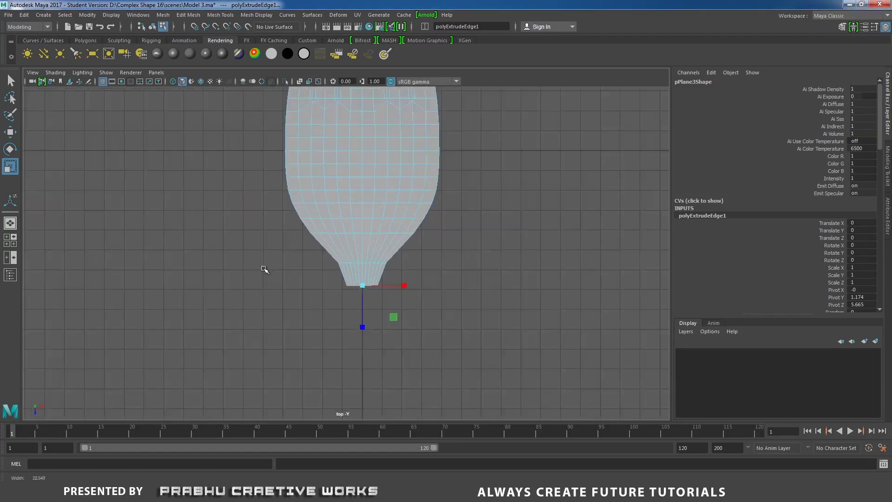
{"action": "right_click_drag", "start_coordinate": [451, 259], "coordinate": [381, 252], "text": "shift"}
{"action": "middle_click_drag", "start_coordinate": [381, 253], "coordinate": [400, 170], "text": "alt"}
{"action": "key", "text": "w"}
{"action": "scroll", "coordinate": [334, 216], "scroll_direction": "down", "scroll_amount": 3}
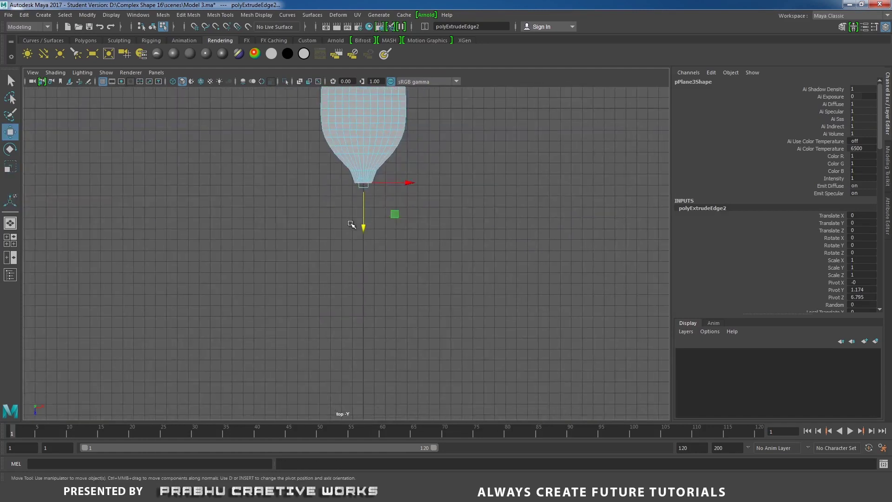
{"action": "left_click_drag", "start_coordinate": [359, 225], "coordinate": [382, 383]}
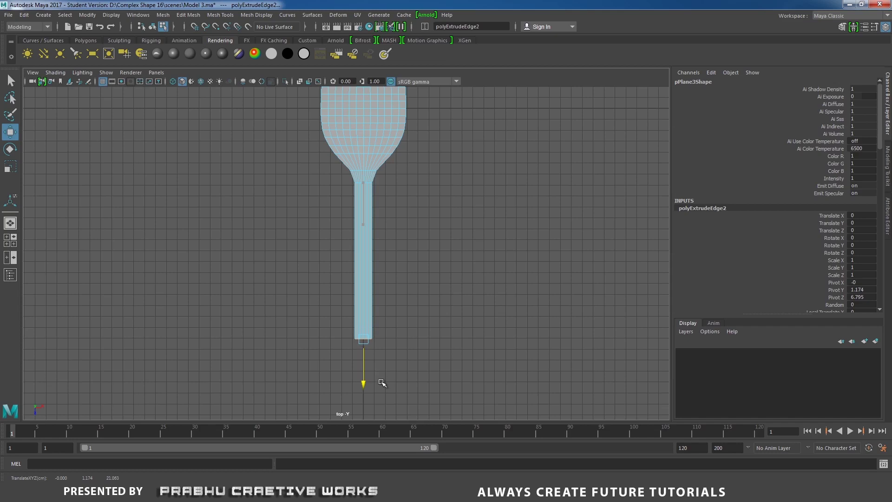
{"action": "scroll", "coordinate": [328, 237], "scroll_direction": "down", "scroll_amount": 2}
{"action": "middle_click_drag", "start_coordinate": [355, 202], "coordinate": [358, 222], "text": "alt"}
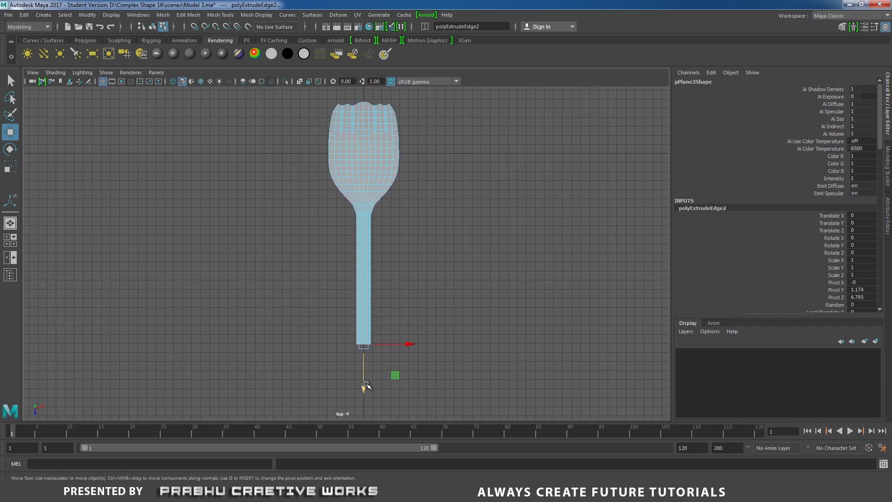
{"action": "scroll", "coordinate": [365, 380], "scroll_direction": "up", "scroll_amount": 1}
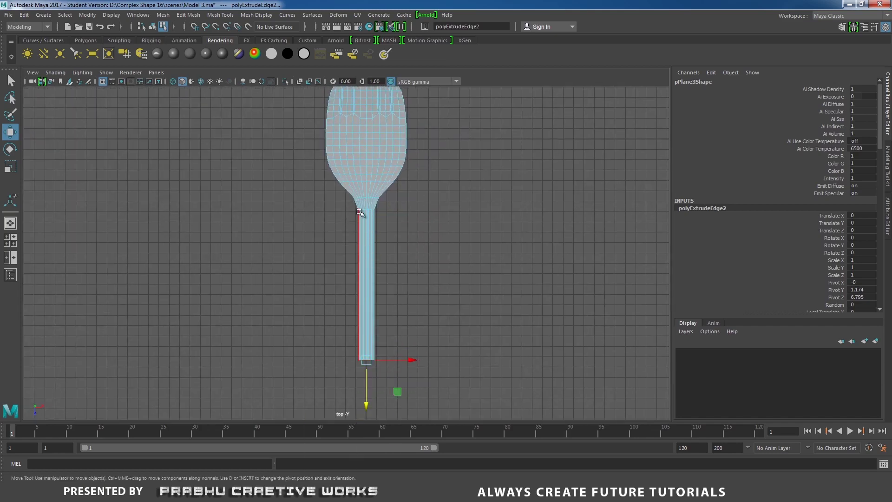
Select the vertices at both ends of the handle and scale them slightly wider along X
{"action": "right_click_drag", "start_coordinate": [359, 213], "coordinate": [330, 203]}
{"action": "left_click_drag", "start_coordinate": [328, 203], "coordinate": [431, 388]}
{"action": "scroll", "coordinate": [426, 302], "scroll_direction": "up", "scroll_amount": 1}
{"action": "key", "text": "r"}
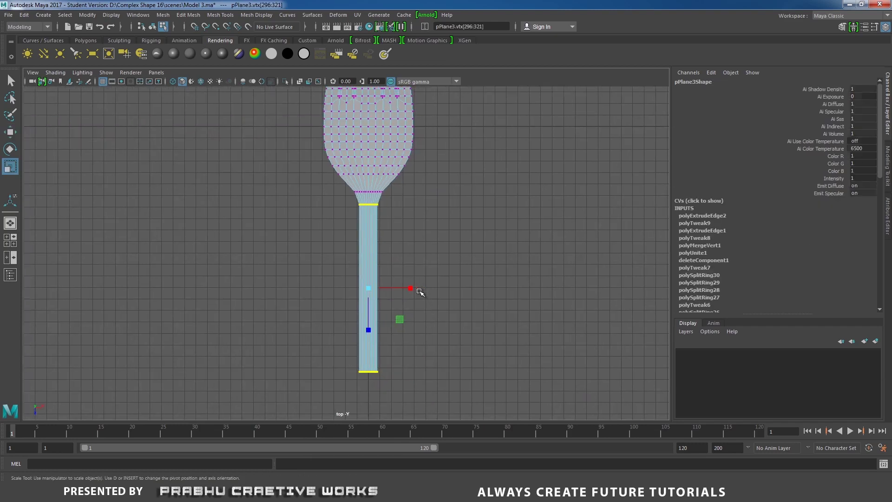
{"action": "left_click_drag", "start_coordinate": [412, 288], "coordinate": [415, 290]}
{"action": "right_click_drag", "start_coordinate": [444, 260], "coordinate": [490, 250], "text": "alt"}
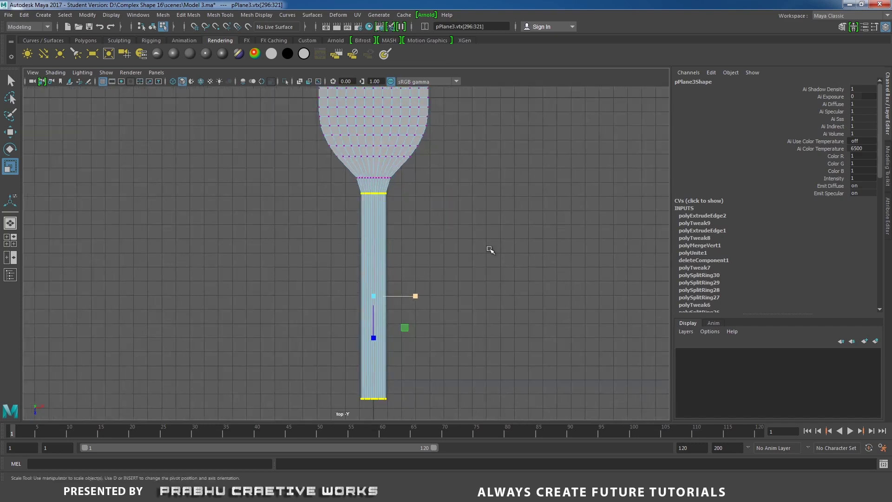
Move the handle end's vertices, except the two outer corners, slightly outward to about Z 21.38 to start rounding the tip
{"action": "middle_click_drag", "start_coordinate": [460, 237], "coordinate": [452, 259], "text": "alt"}
{"action": "right_click_drag", "start_coordinate": [452, 259], "coordinate": [473, 285], "text": "alt"}
{"action": "middle_click_drag", "start_coordinate": [424, 268], "coordinate": [413, 145], "text": "alt"}
{"action": "right_click_drag", "start_coordinate": [470, 285], "coordinate": [562, 325], "text": "alt"}
{"action": "middle_click_drag", "start_coordinate": [482, 221], "coordinate": [463, 97], "text": "alt"}
{"action": "right_click_drag", "start_coordinate": [527, 323], "coordinate": [585, 356], "text": "alt"}
{"action": "middle_click_drag", "start_coordinate": [505, 301], "coordinate": [503, 259], "text": "alt"}
{"action": "right_click_drag", "start_coordinate": [504, 259], "coordinate": [525, 270], "text": "alt"}
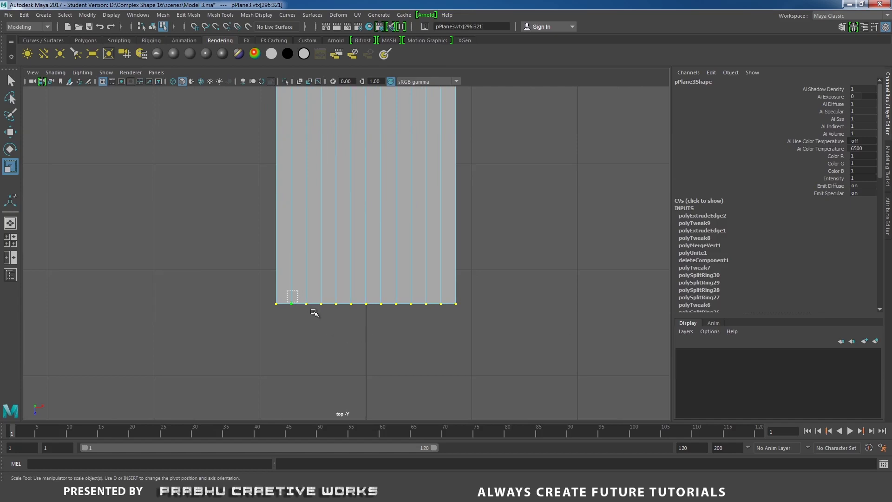
{"action": "left_click_drag", "start_coordinate": [314, 313], "coordinate": [442, 330]}
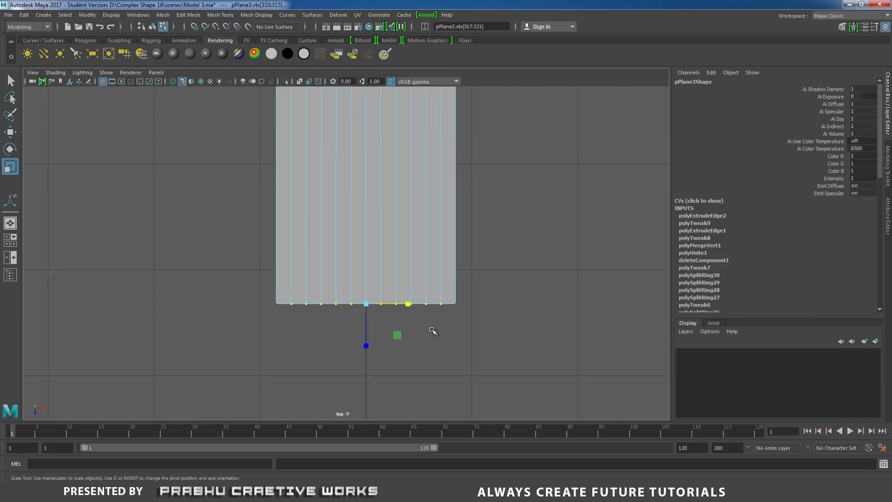
{"action": "key", "text": "w"}
{"action": "left_click_drag", "start_coordinate": [366, 346], "coordinate": [366, 352]}
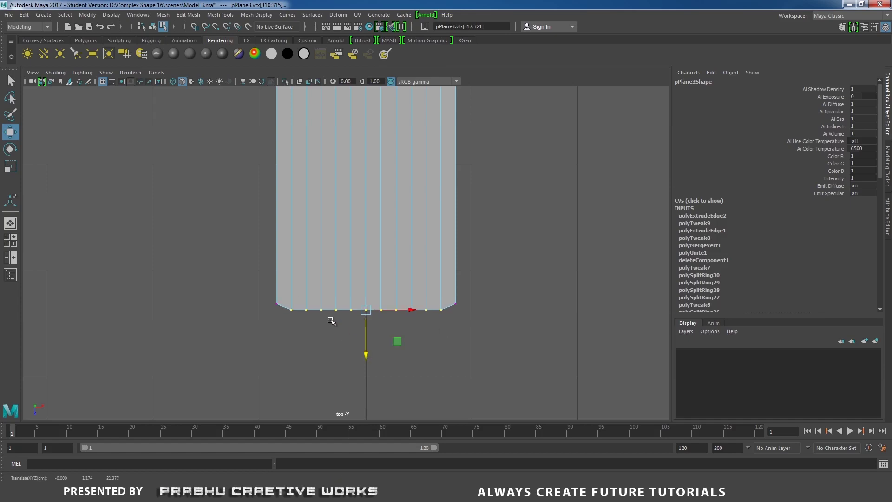
Move progressively narrower sets of the handle end's middle vertices outward, excluding the outermost pair each time, to taper the tip toward its centre
{"action": "left_click_drag", "start_coordinate": [295, 303], "coordinate": [434, 340]}
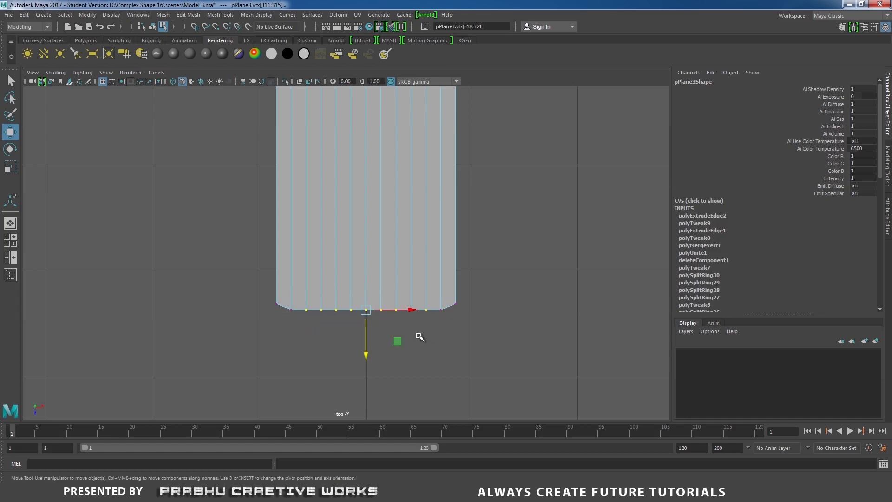
{"action": "left_click_drag", "start_coordinate": [369, 355], "coordinate": [369, 358]}
{"action": "left_click_drag", "start_coordinate": [316, 299], "coordinate": [417, 336]}
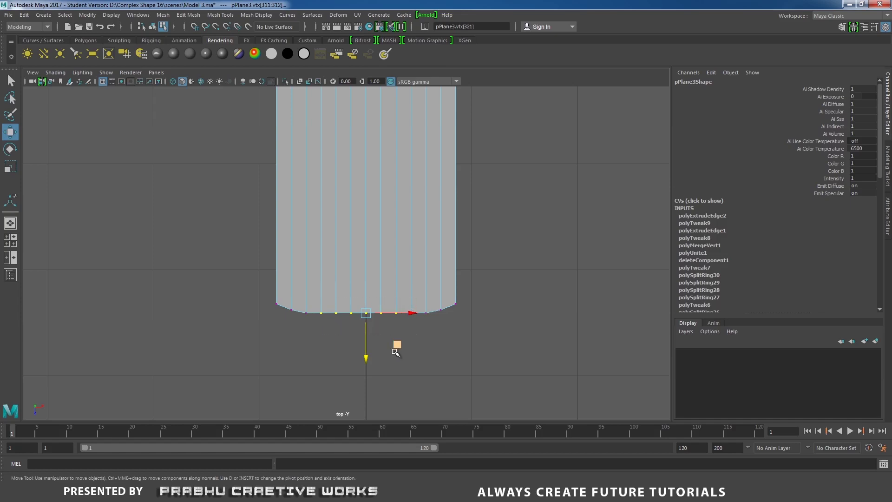
{"action": "left_click_drag", "start_coordinate": [367, 357], "coordinate": [367, 361]}
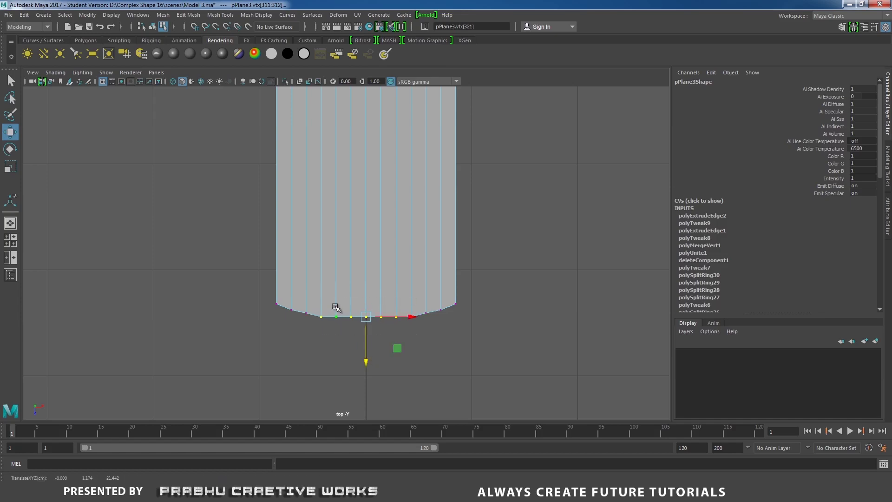
{"action": "left_click_drag", "start_coordinate": [331, 304], "coordinate": [365, 360]}
{"action": "left_click_drag", "start_coordinate": [344, 310], "coordinate": [366, 360]}
Move the third and fourth symmetrical vertex pairs from the handle tip's corners slightly outward to smooth the curve
{"action": "right_click_drag", "start_coordinate": [448, 379], "coordinate": [515, 396], "text": "alt"}
{"action": "middle_click_drag", "start_coordinate": [370, 335], "coordinate": [375, 308], "text": "alt"}
{"action": "right_click_drag", "start_coordinate": [361, 281], "coordinate": [394, 279], "text": "alt"}
{"action": "scroll", "coordinate": [394, 279], "scroll_direction": "up", "scroll_amount": 1}
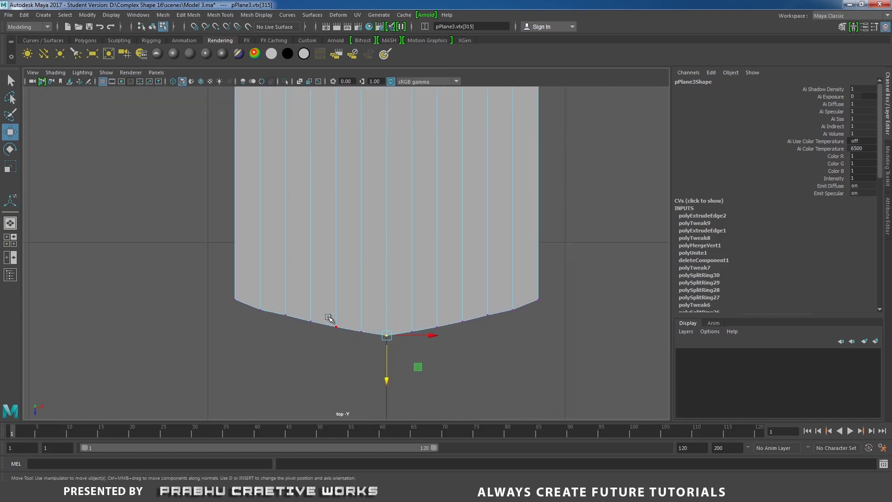
{"action": "left_click_drag", "start_coordinate": [279, 303], "coordinate": [288, 316]}
{"action": "left_click_drag", "start_coordinate": [478, 303], "coordinate": [499, 330], "text": "shift"}
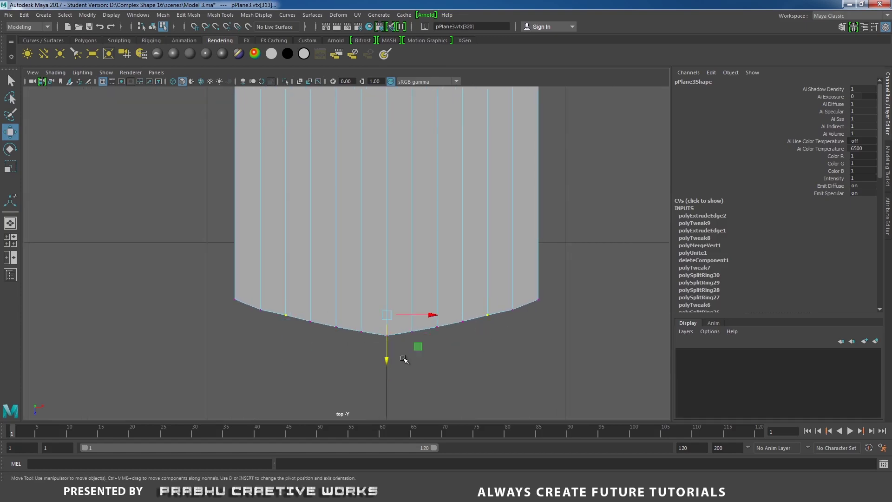
{"action": "left_click_drag", "start_coordinate": [316, 307], "coordinate": [299, 333]}
{"action": "left_click_drag", "start_coordinate": [454, 305], "coordinate": [470, 333], "text": "shift"}
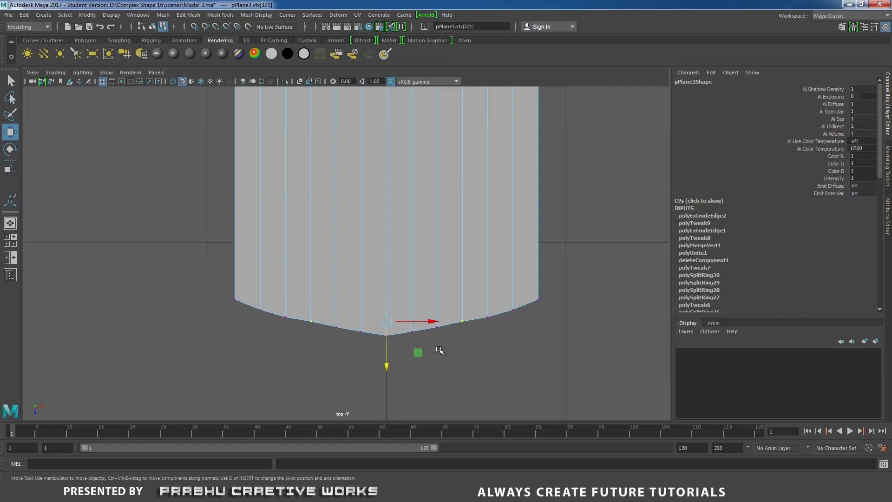
{"action": "left_click_drag", "start_coordinate": [385, 363], "coordinate": [386, 367]}
Move the fifth vertex pair from the tip's corners outward, and the pair beside the centre to about Z 21.52
{"action": "left_click_drag", "start_coordinate": [329, 314], "coordinate": [355, 342]}
{"action": "left_click_drag", "start_coordinate": [425, 320], "coordinate": [450, 349], "text": "shift"}
{"action": "left_click_drag", "start_coordinate": [387, 368], "coordinate": [387, 372]}
{"action": "left_click", "coordinate": [365, 333]}
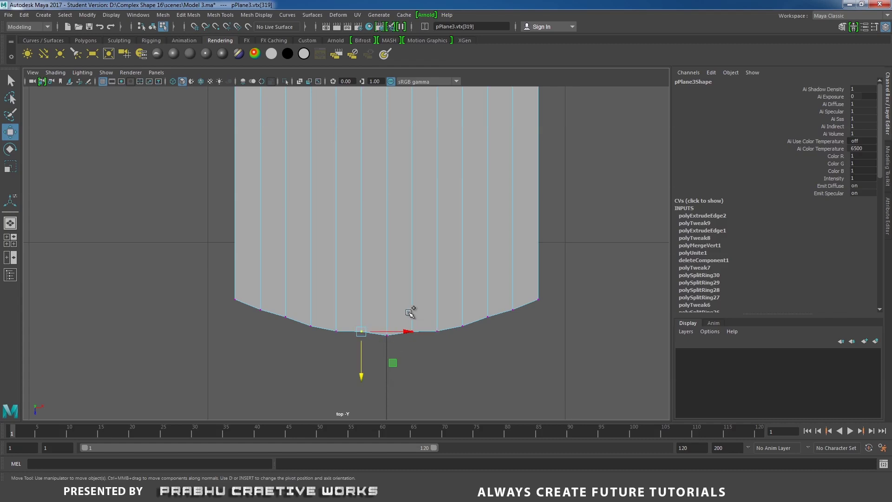
{"action": "left_click_drag", "start_coordinate": [410, 313], "coordinate": [388, 377], "text": "shift"}
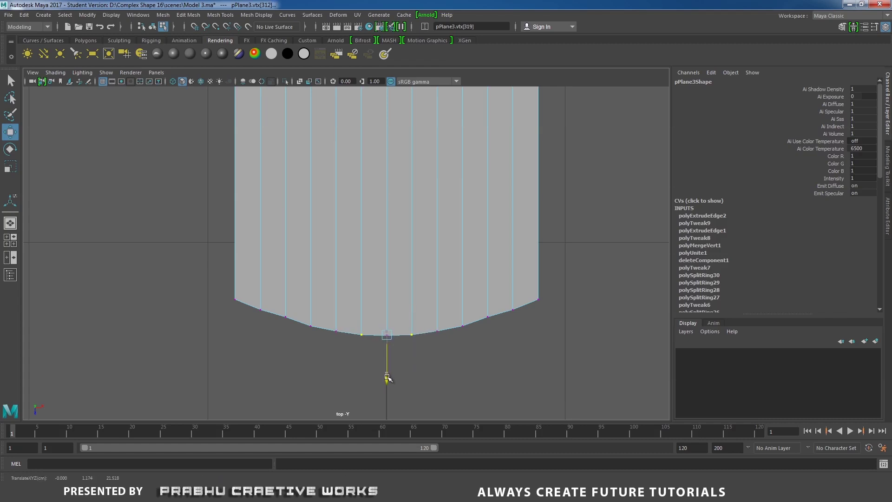
Move the third vertex pair from the tip's corners outward to about Z 21.43 to even out the curve
{"action": "left_click_drag", "start_coordinate": [273, 302], "coordinate": [291, 332]}
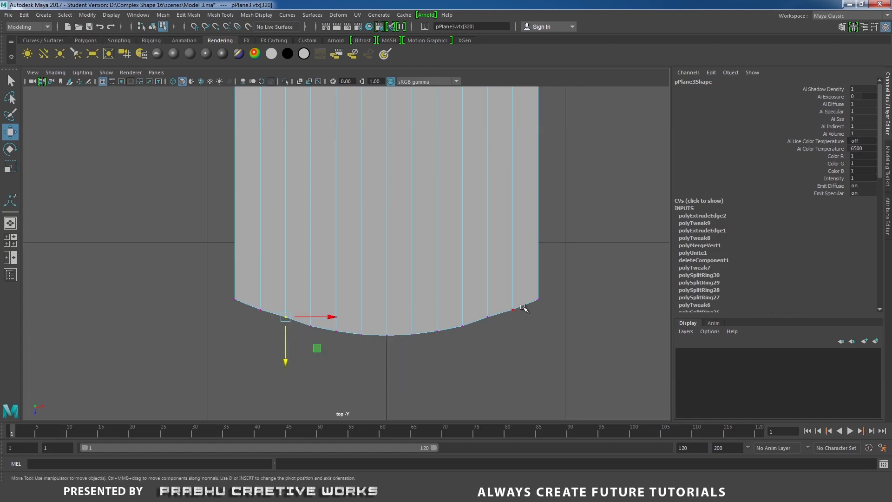
{"action": "left_click_drag", "start_coordinate": [502, 294], "coordinate": [478, 336], "text": "shift"}
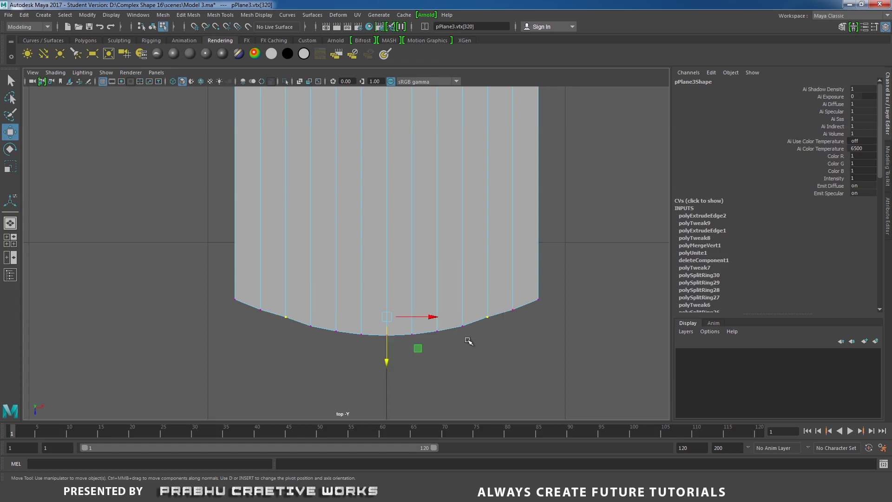
{"action": "left_click_drag", "start_coordinate": [388, 362], "coordinate": [389, 362]}
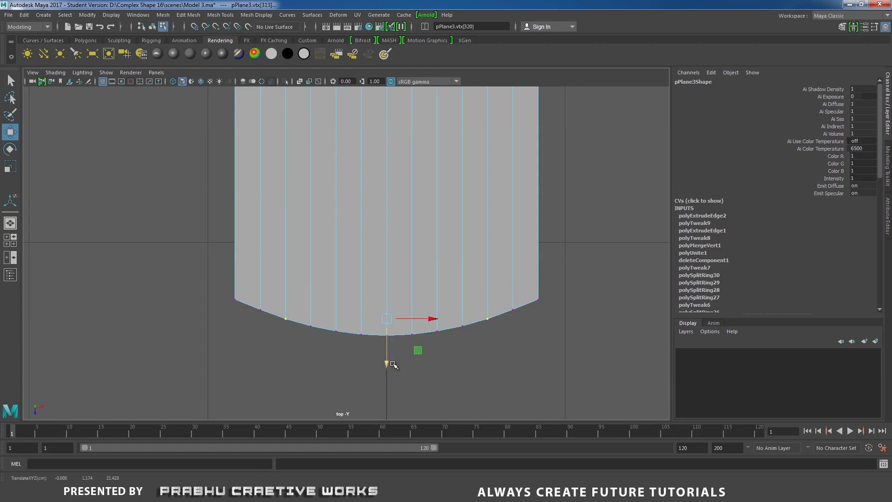
Insert an edge loop across the handle close to its rounded tip, following the tip's curve
{"action": "scroll", "coordinate": [323, 235], "scroll_direction": "down", "scroll_amount": 10}
{"action": "scroll", "coordinate": [363, 230], "scroll_direction": "up", "scroll_amount": 6}
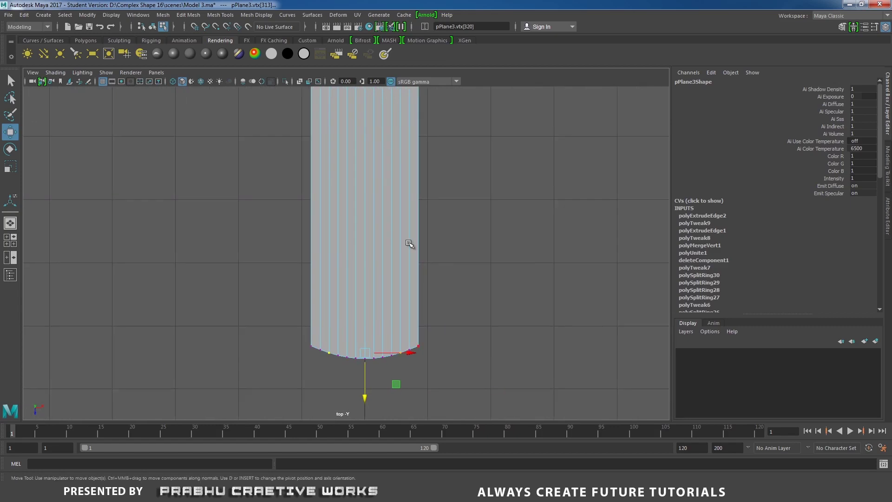
{"action": "right_click_drag", "start_coordinate": [408, 245], "coordinate": [452, 219]}
{"action": "right_click_drag", "start_coordinate": [395, 240], "coordinate": [371, 251], "text": "shift"}
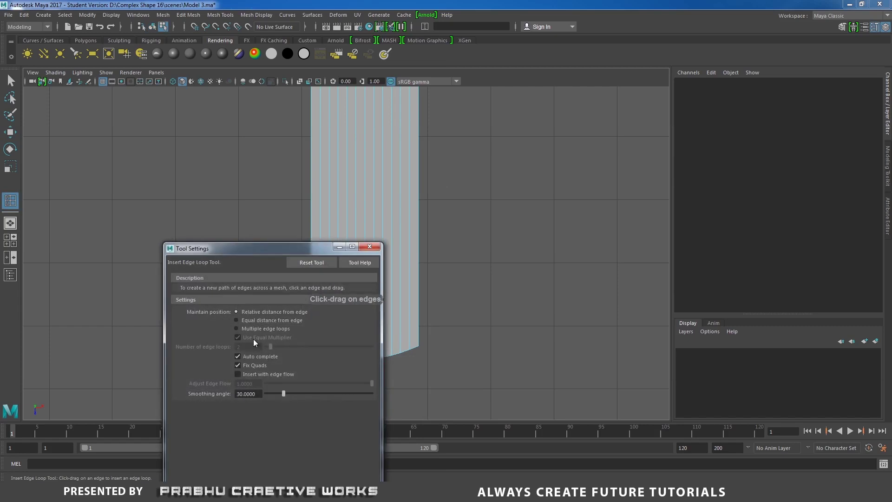
{"action": "left_click", "coordinate": [370, 246]}
{"action": "left_click_drag", "start_coordinate": [316, 308], "coordinate": [311, 323]}
{"action": "middle_click_drag", "start_coordinate": [346, 264], "coordinate": [358, 226], "text": "alt"}
{"action": "scroll", "coordinate": [387, 306], "scroll_direction": "up", "scroll_amount": 4}
{"action": "middle_click_drag", "start_coordinate": [387, 305], "coordinate": [396, 286], "text": "alt"}
{"action": "scroll", "coordinate": [448, 341], "scroll_direction": "up", "scroll_amount": 4}
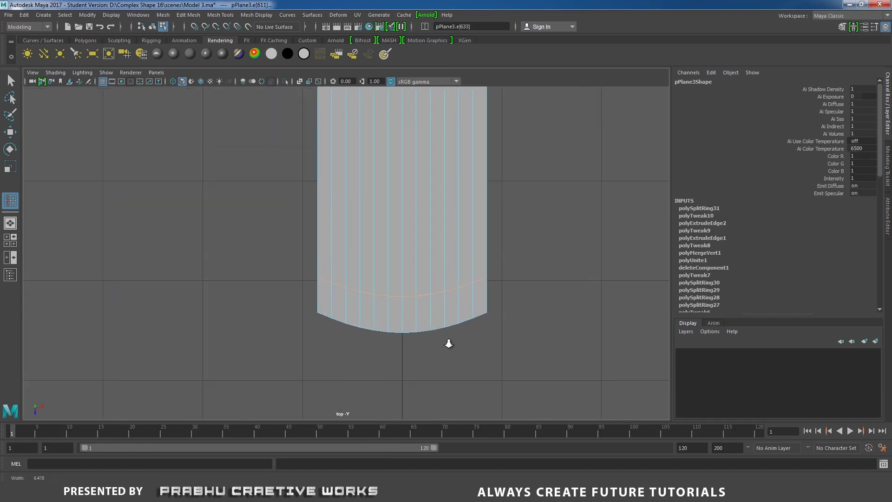
Target-weld the new loop's left end vertex onto the handle tip's left corner vertex
{"action": "key", "text": "w"}
{"action": "right_click_drag", "start_coordinate": [370, 225], "coordinate": [323, 229]}
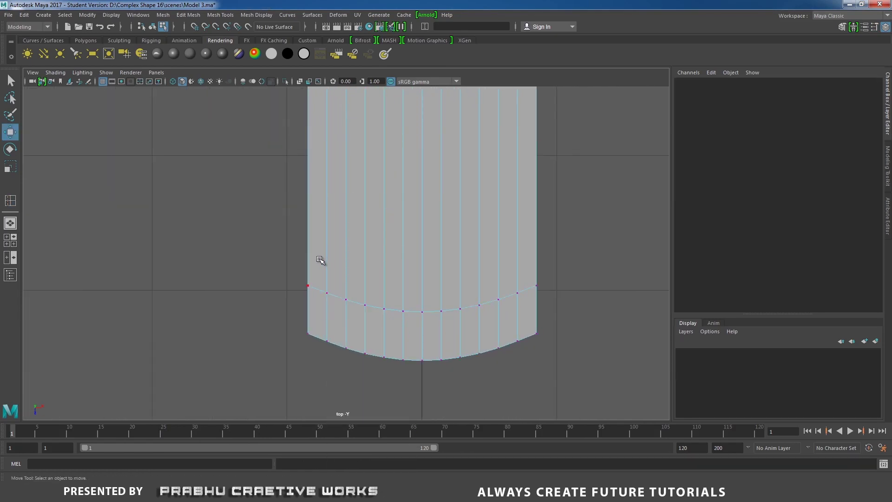
{"action": "left_click", "coordinate": [307, 287]}
{"action": "mouse_move", "coordinate": [361, 316]}
{"action": "right_mouse_down", "text": "shift"}
{"action": "mouse_move", "coordinate": [360, 292]}
{"action": "mouse_move", "coordinate": [365, 318]}
{"action": "right_mouse_up", "text": "shift"}
{"action": "middle_click_drag", "start_coordinate": [413, 248], "coordinate": [446, 184], "text": "alt"}
{"action": "right_click_drag", "start_coordinate": [446, 184], "coordinate": [445, 294], "text": "alt"}
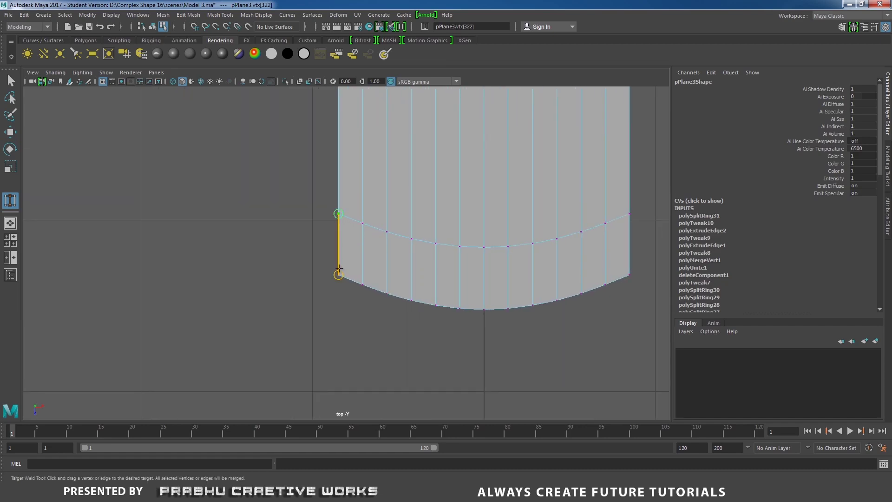
{"action": "left_click_drag", "start_coordinate": [339, 268], "coordinate": [339, 274]}
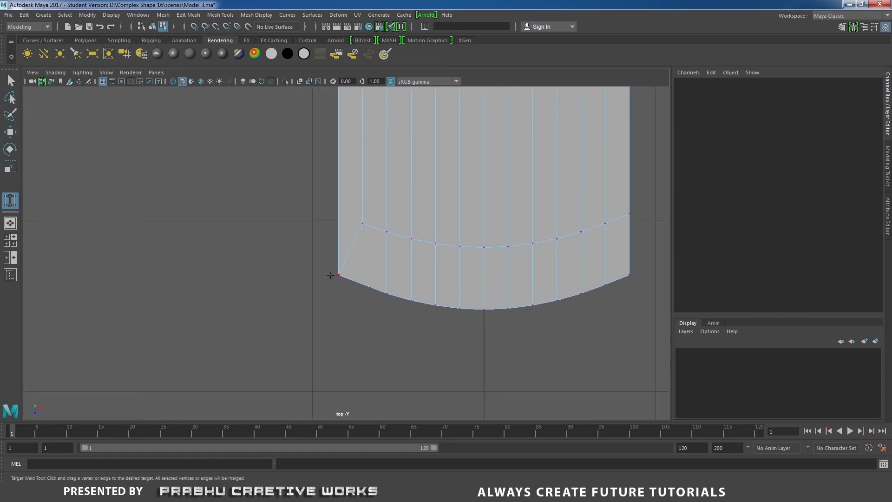
Target-weld the new loop's right end vertex onto the handle tip's right corner vertex
{"action": "scroll", "coordinate": [409, 223], "scroll_direction": "down", "scroll_amount": 5}
{"action": "scroll", "coordinate": [367, 228], "scroll_direction": "up", "scroll_amount": 2}
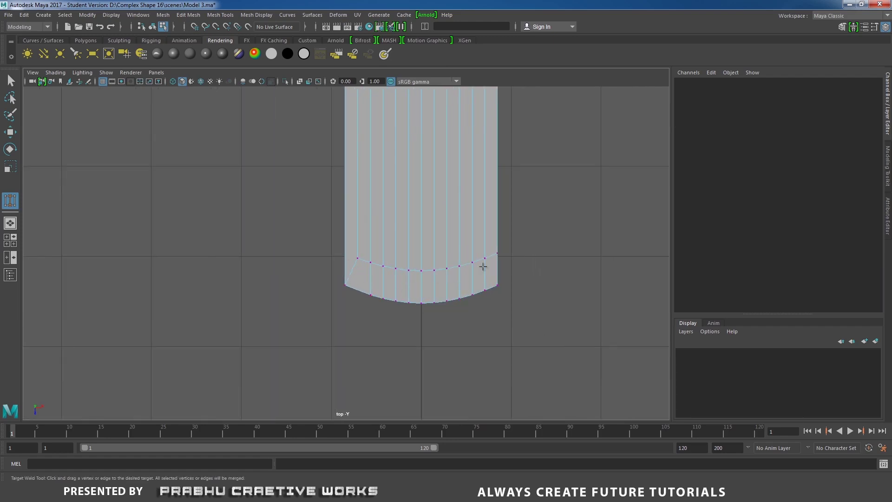
{"action": "middle_click_drag", "start_coordinate": [505, 268], "coordinate": [385, 271], "text": "alt"}
{"action": "right_click_drag", "start_coordinate": [386, 272], "coordinate": [488, 342], "text": "alt"}
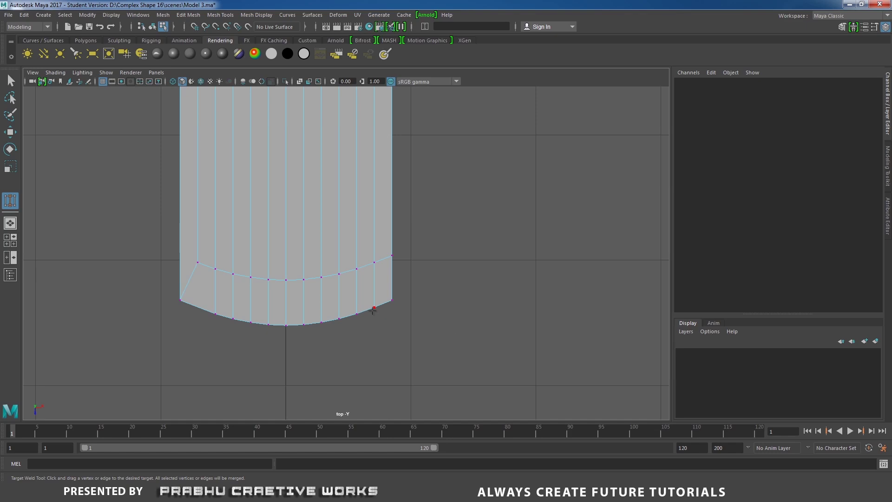
{"action": "left_click_drag", "start_coordinate": [392, 255], "coordinate": [393, 300]}
In the perspective view, start a Multi-Cut at the neck base's second vertex from the left and run it down toward the bowl across two edges
{"action": "middle_click_drag", "start_coordinate": [462, 257], "coordinate": [486, 278], "text": "alt"}
{"action": "right_click_drag", "start_coordinate": [486, 278], "coordinate": [363, 205], "text": "alt"}
{"action": "middle_click_drag", "start_coordinate": [389, 202], "coordinate": [418, 313], "text": "alt"}
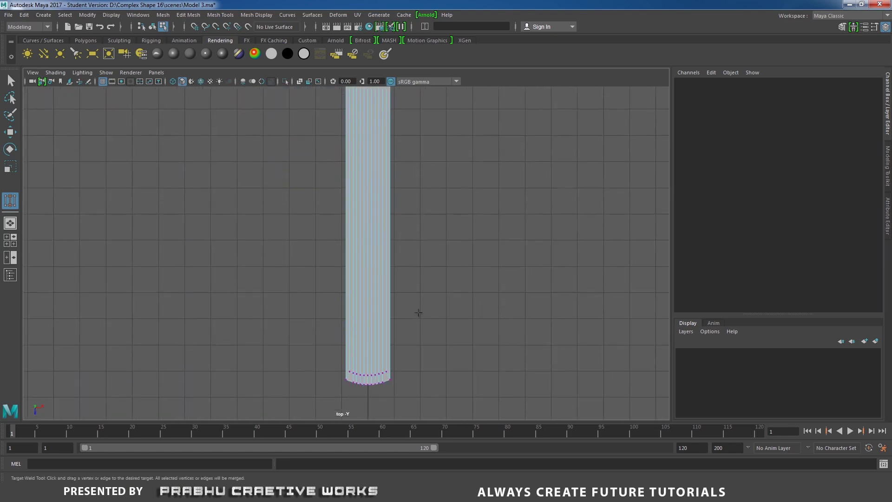
{"action": "key", "text": "space"}
{"action": "left_click_drag", "start_coordinate": [431, 253], "coordinate": [444, 302], "text": "alt"}
{"action": "middle_click_drag", "start_coordinate": [445, 302], "coordinate": [473, 291], "text": "alt"}
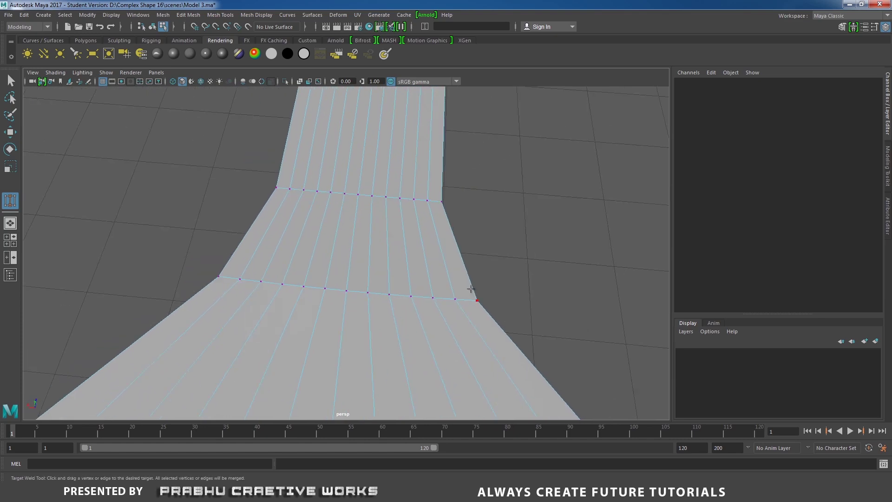
{"action": "key", "text": "w"}
{"action": "right_click_drag", "start_coordinate": [422, 243], "coordinate": [502, 207]}
{"action": "left_click_drag", "start_coordinate": [502, 207], "coordinate": [358, 247], "text": "alt"}
{"action": "right_click_drag", "start_coordinate": [376, 226], "coordinate": [328, 232], "text": "shift"}
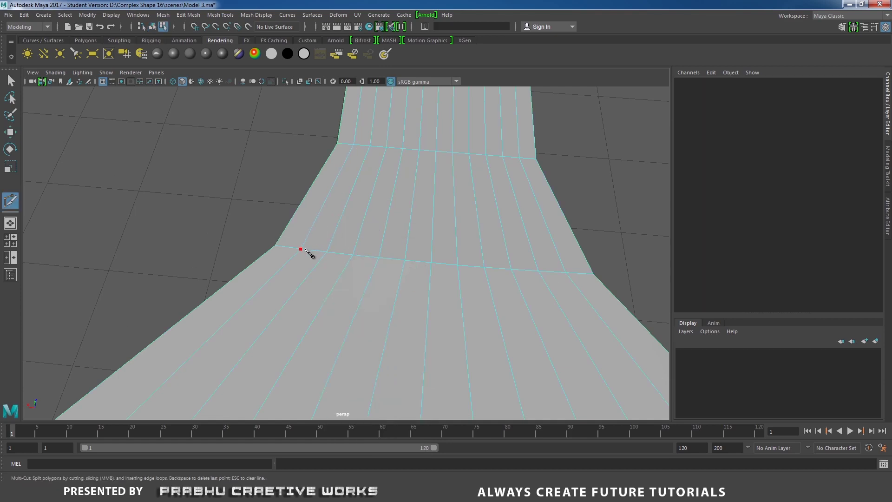
{"action": "left_click", "coordinate": [308, 252]}
{"action": "scroll", "coordinate": [345, 258], "scroll_direction": "down", "scroll_amount": 5}
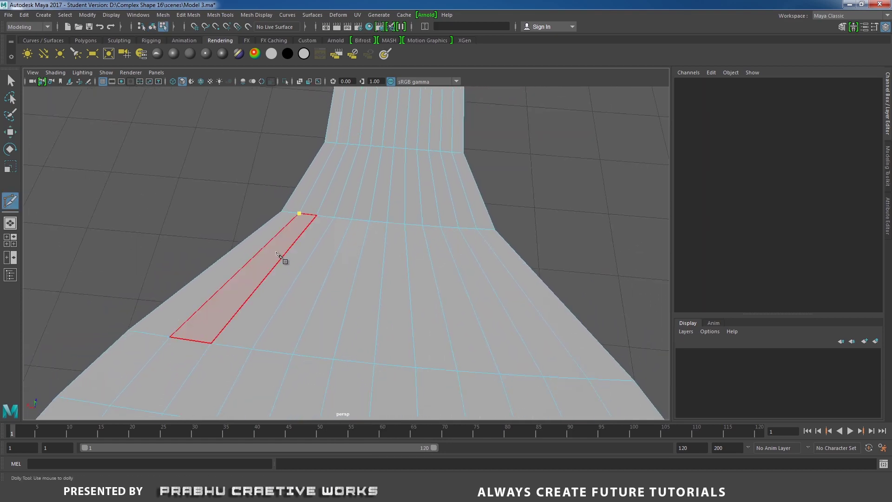
{"action": "left_click_drag", "start_coordinate": [276, 253], "coordinate": [308, 330], "text": "alt"}
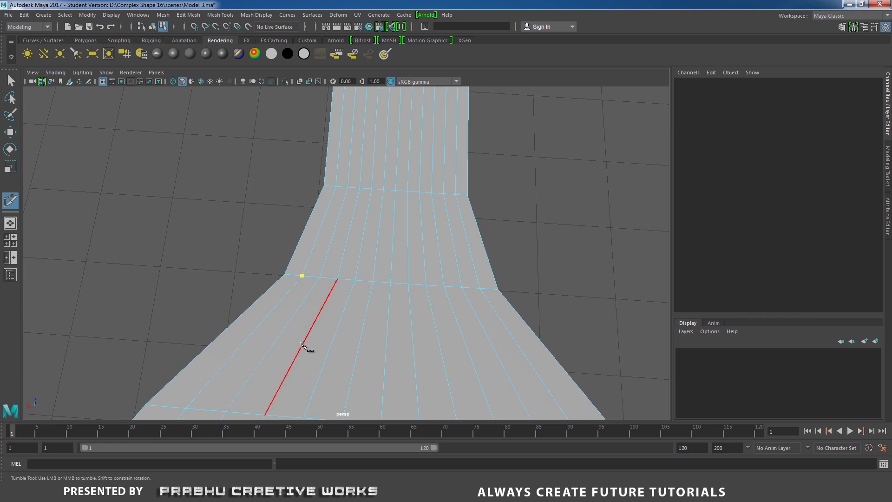
{"action": "left_click", "coordinate": [303, 344]}
Continue the cut in a shallow curve across the next four lengthwise edges, re-placing the last point level with the curve's lowest part
{"action": "middle_click_drag", "start_coordinate": [362, 320], "coordinate": [353, 290], "text": "alt"}
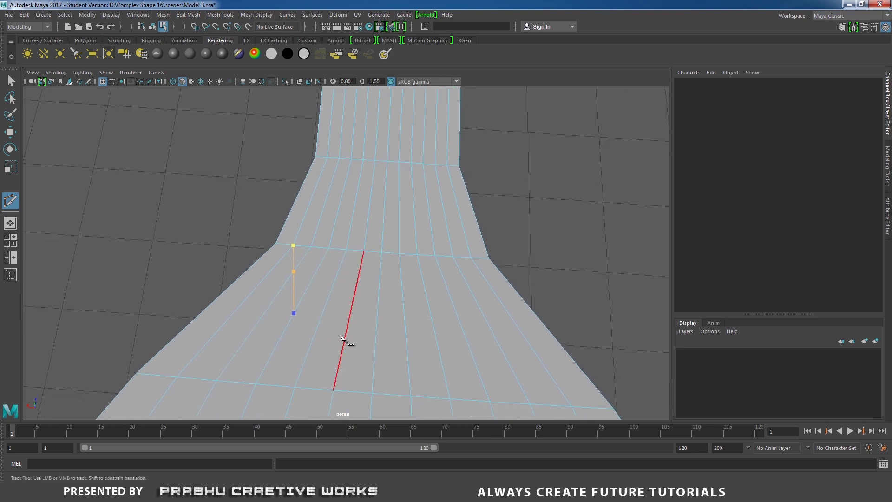
{"action": "left_click", "coordinate": [318, 325]}
{"action": "left_click", "coordinate": [346, 332]}
{"action": "left_click", "coordinate": [376, 335]}
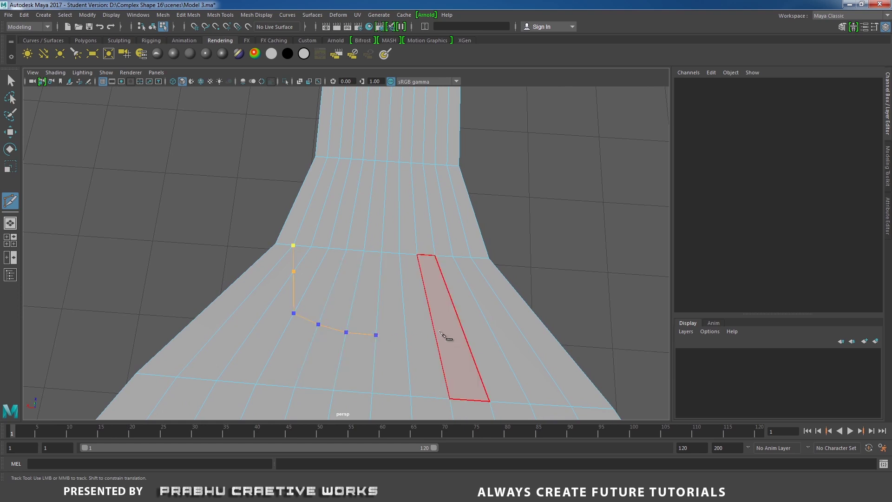
{"action": "left_click", "coordinate": [406, 333]}
{"action": "left_click_drag", "start_coordinate": [426, 334], "coordinate": [434, 352], "text": "alt"}
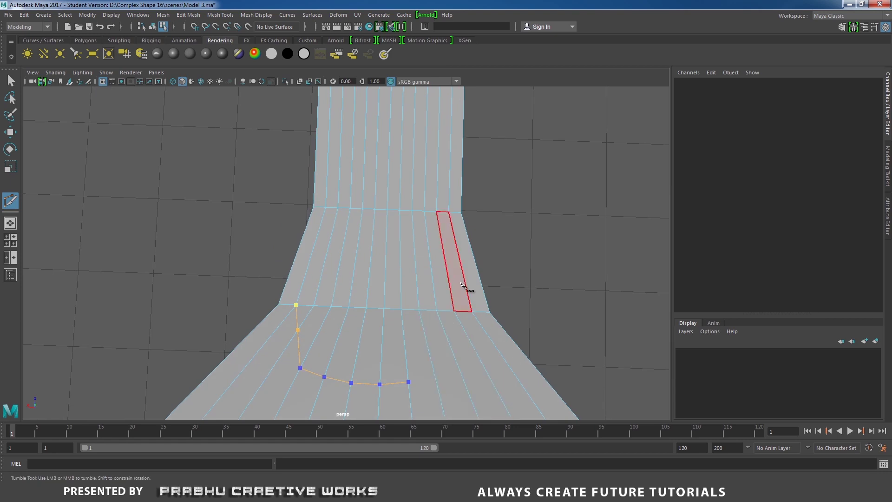
{"action": "middle_click_drag", "start_coordinate": [464, 292], "coordinate": [475, 201], "text": "alt"}
{"action": "key", "text": "BackSpace"}
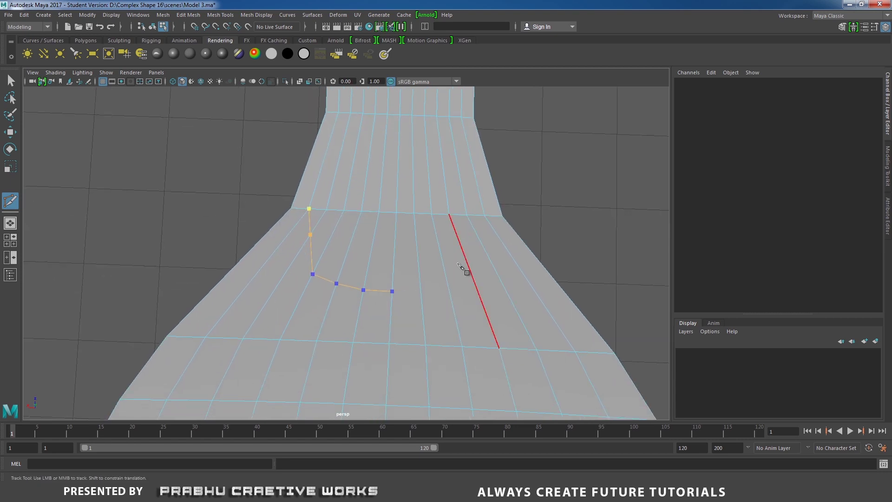
{"action": "left_click", "coordinate": [421, 290]}
{"action": "left_click", "coordinate": [445, 274]}
{"action": "key", "text": "BackSpace"}
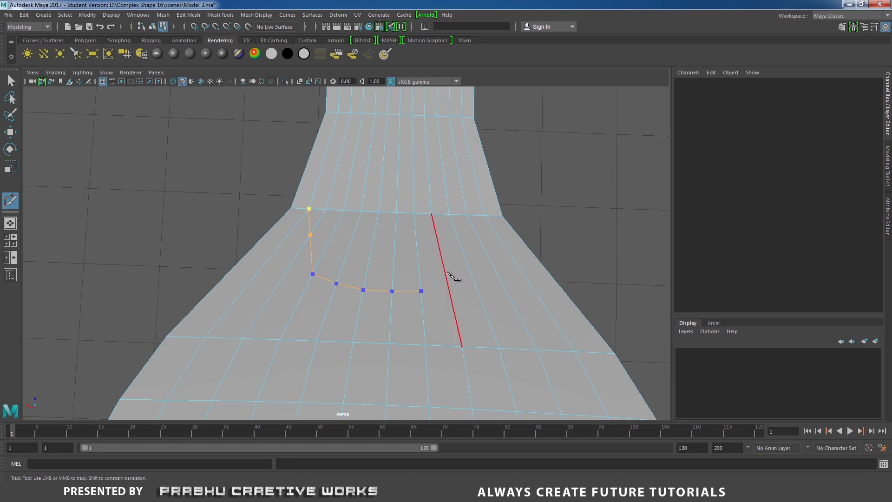
{"action": "left_click", "coordinate": [446, 277]}
{"action": "key", "text": "BackSpace"}
{"action": "left_click", "coordinate": [446, 275]}
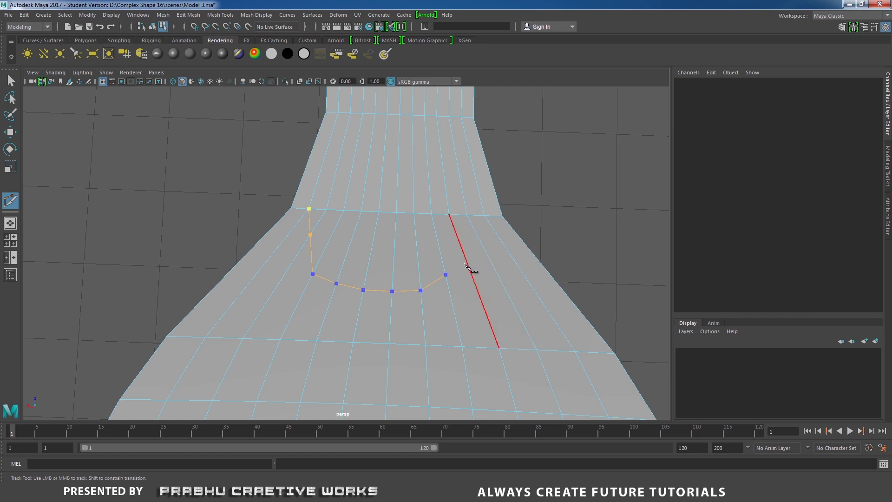
{"action": "key", "text": "BackSpace"}
Curve the cut up to the neck base's second vertex from the right, complete the U shape, and switch to vertex editing
{"action": "left_click", "coordinate": [447, 282]}
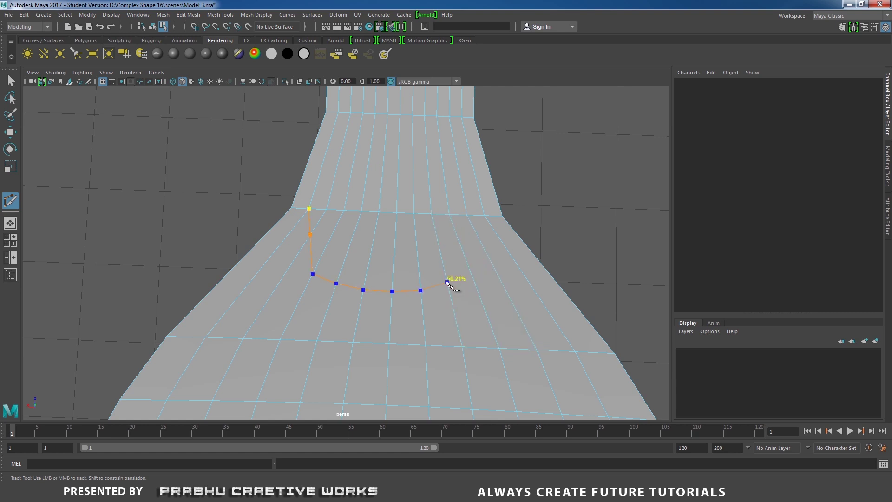
{"action": "left_click", "coordinate": [470, 269]}
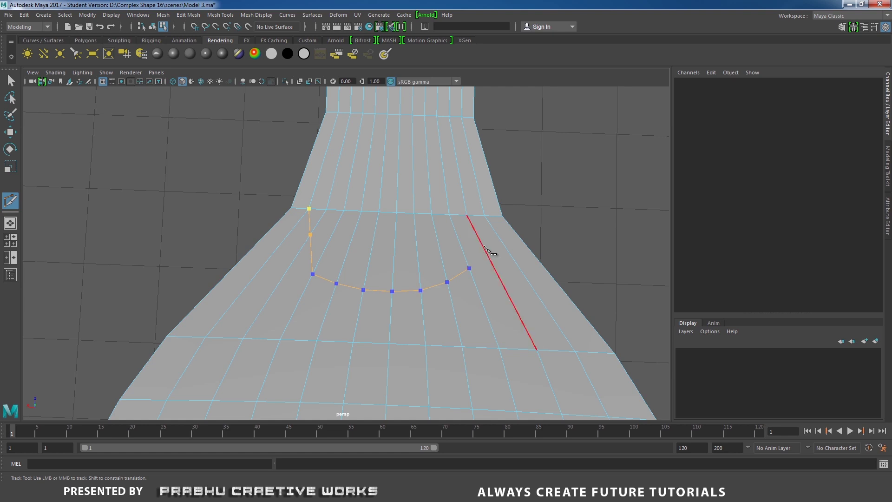
{"action": "left_click", "coordinate": [479, 239]}
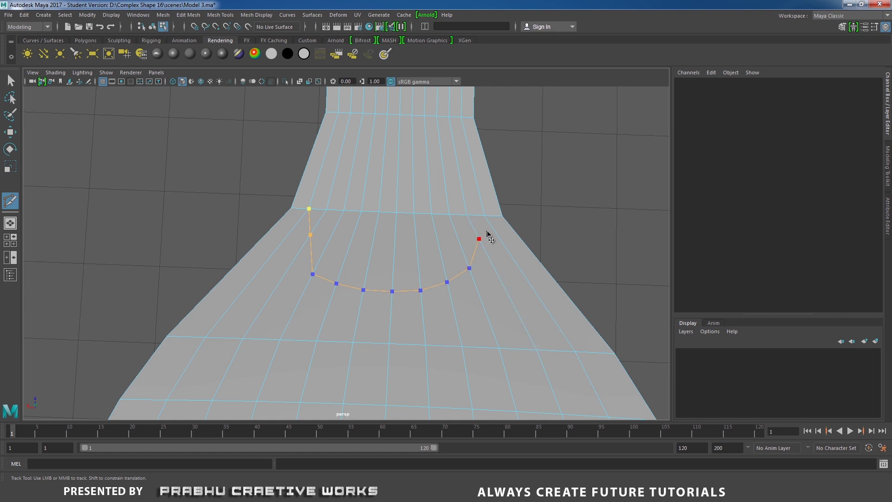
{"action": "left_click", "coordinate": [485, 216]}
{"action": "key", "text": "Return"}
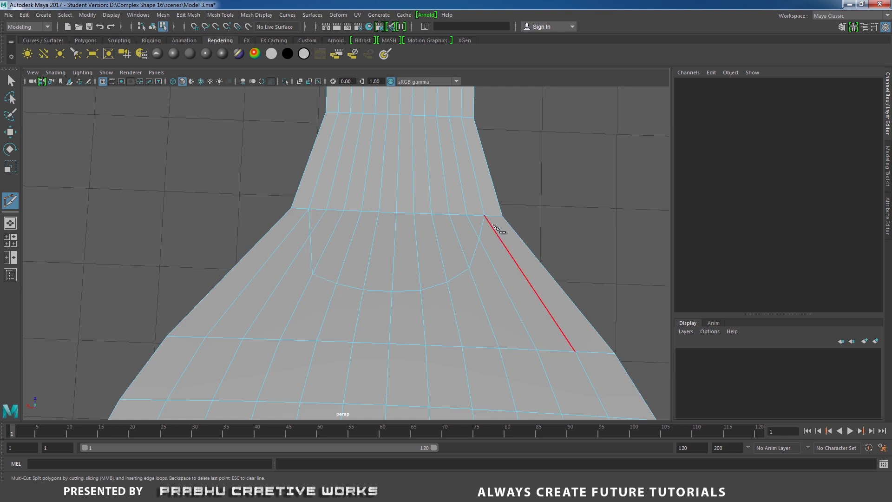
{"action": "right_click_drag", "start_coordinate": [487, 222], "coordinate": [445, 225]}
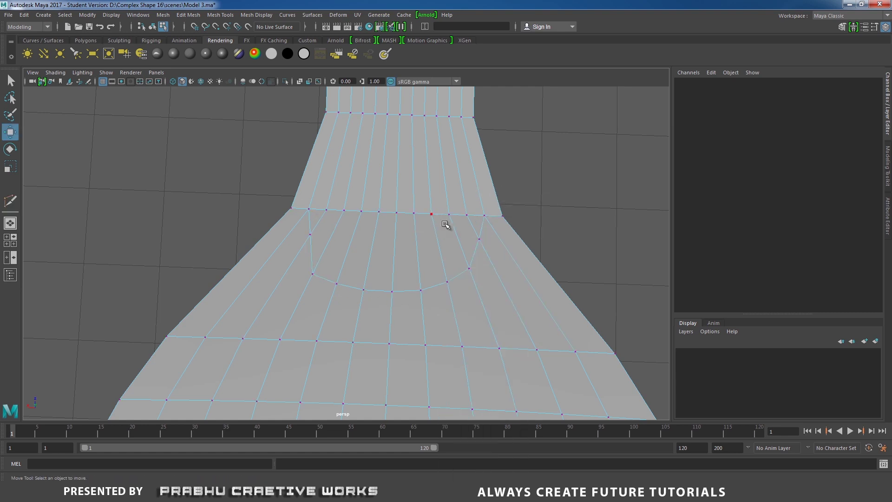
Set the transform constraint to Edge and slide the U cut's upper right vertex outward and down along its edge
{"action": "left_click", "coordinate": [478, 240]}
{"action": "middle_click_drag", "start_coordinate": [480, 241], "coordinate": [515, 336], "text": "alt"}
{"action": "scroll", "coordinate": [515, 336], "scroll_direction": "up", "scroll_amount": 2}
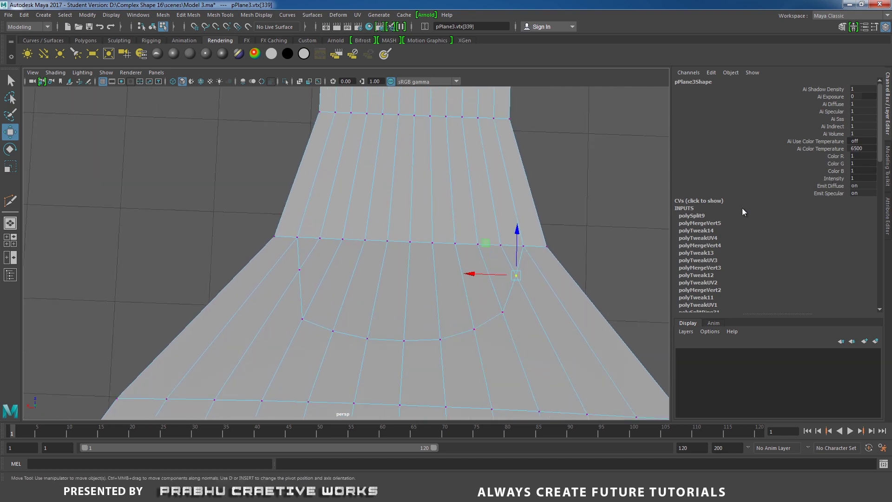
{"action": "left_click", "coordinate": [842, 27]}
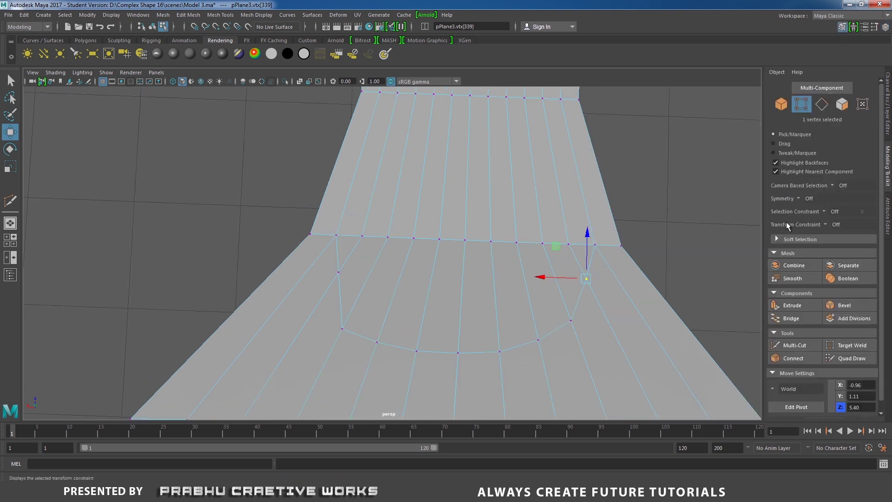
{"action": "left_click", "coordinate": [821, 211]}
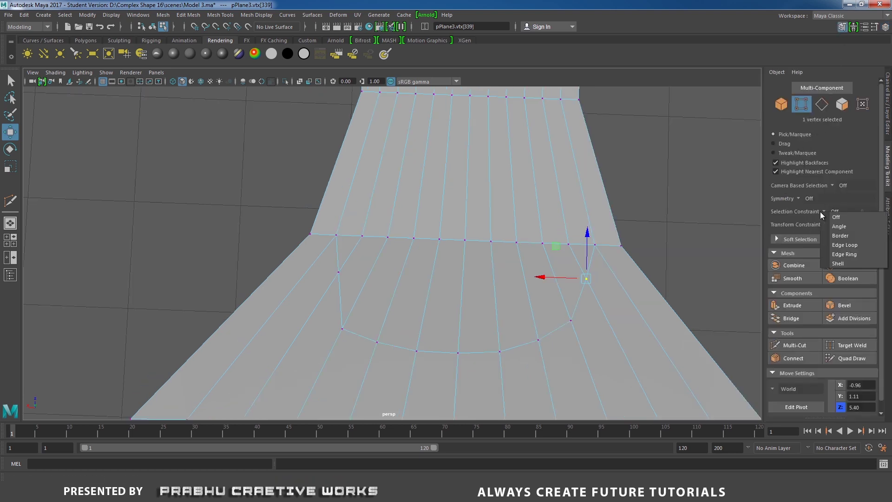
{"action": "left_click", "coordinate": [809, 222]}
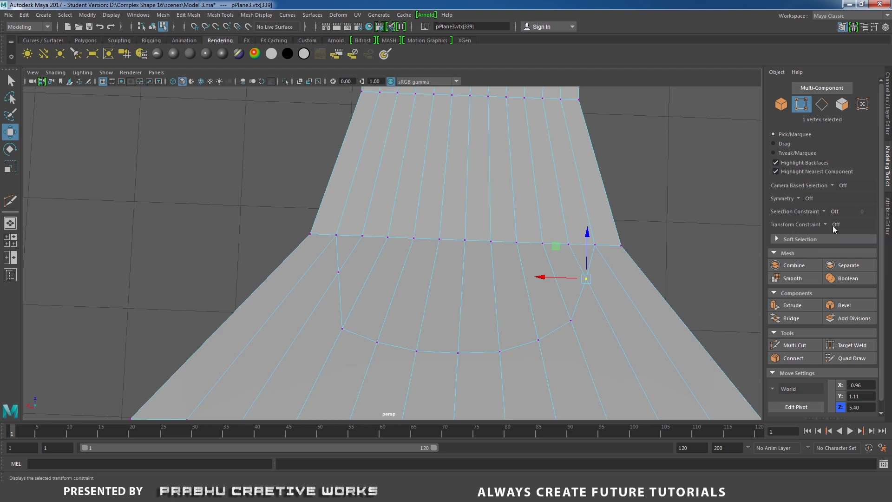
{"action": "left_click", "coordinate": [833, 225]}
{"action": "left_click", "coordinate": [836, 236]}
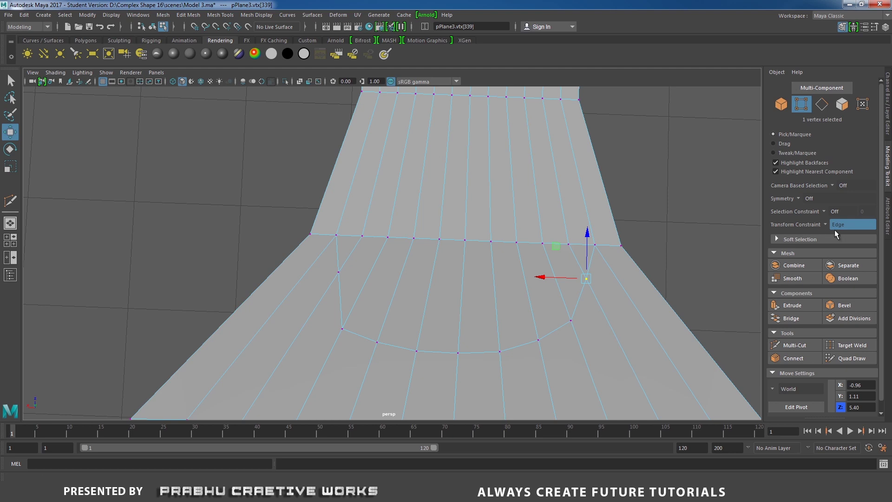
{"action": "left_click_drag", "start_coordinate": [587, 279], "coordinate": [593, 292]}
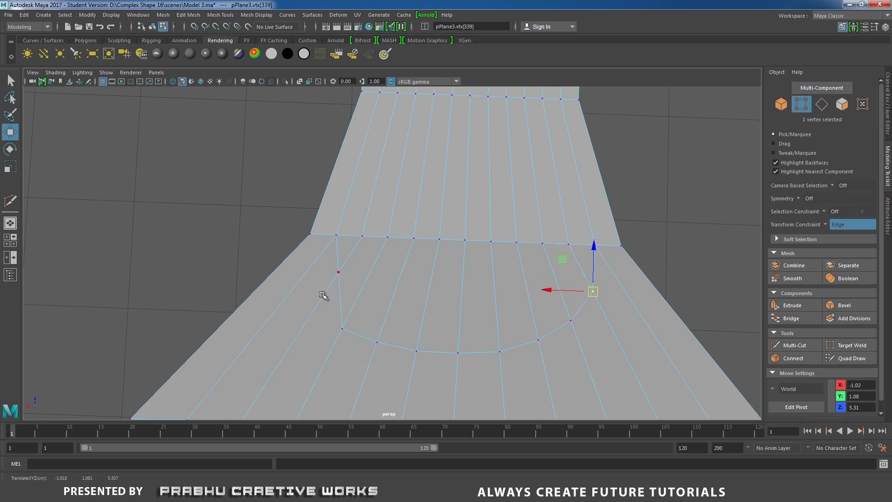
Slide the U cut's upper left vertex down along its edge to match the right side, and adjust the vertex below it
{"action": "left_click", "coordinate": [338, 272]}
{"action": "left_click_drag", "start_coordinate": [340, 274], "coordinate": [329, 288]}
{"action": "left_click_drag", "start_coordinate": [557, 283], "coordinate": [454, 314], "text": "alt"}
{"action": "middle_click_drag", "start_coordinate": [442, 253], "coordinate": [437, 214], "text": "alt"}
{"action": "left_click_drag", "start_coordinate": [436, 214], "coordinate": [413, 253], "text": "alt"}
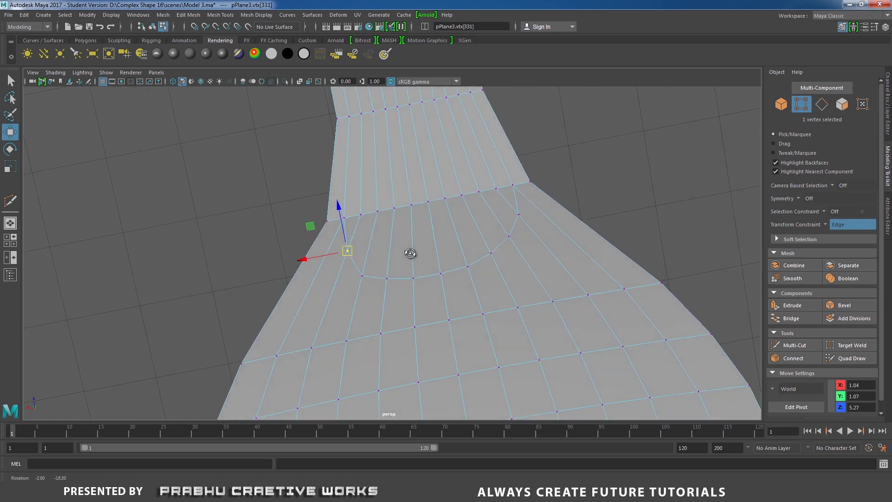
{"action": "right_click_drag", "start_coordinate": [413, 253], "coordinate": [425, 259], "text": "alt"}
{"action": "left_click_drag", "start_coordinate": [355, 250], "coordinate": [487, 251]}
{"action": "left_click_drag", "start_coordinate": [420, 233], "coordinate": [521, 285], "text": "alt"}
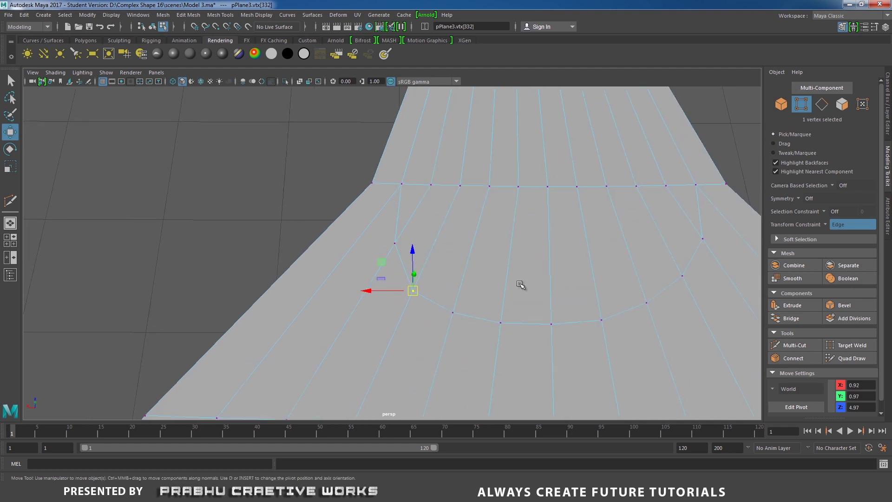
Switch to face editing and select only the faces enclosed by the U cut, removing the surrounding bowl faces from the selection
{"action": "right_click_drag", "start_coordinate": [398, 207], "coordinate": [325, 190]}
{"action": "middle_click_drag", "start_coordinate": [477, 186], "coordinate": [482, 269], "text": "alt"}
{"action": "right_click_drag", "start_coordinate": [465, 237], "coordinate": [321, 200], "text": "alt"}
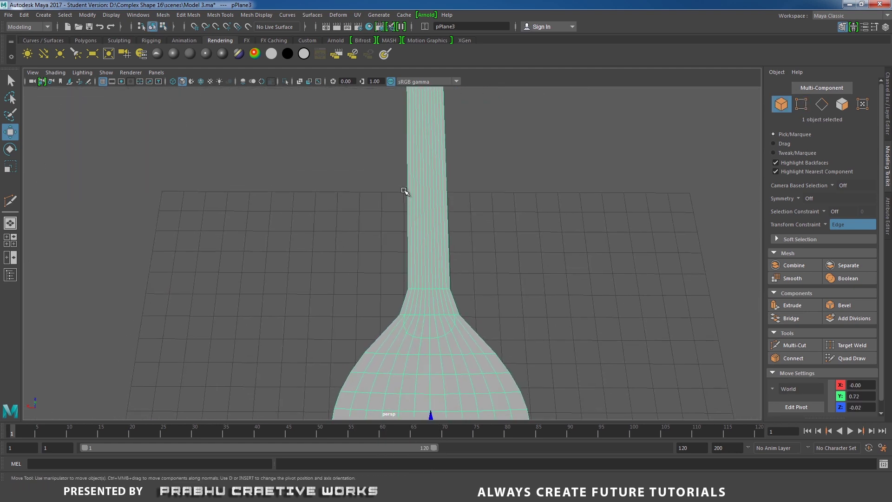
{"action": "right_click_drag", "start_coordinate": [406, 191], "coordinate": [460, 251], "text": "alt"}
{"action": "left_click_drag", "start_coordinate": [460, 251], "coordinate": [432, 236], "text": "alt"}
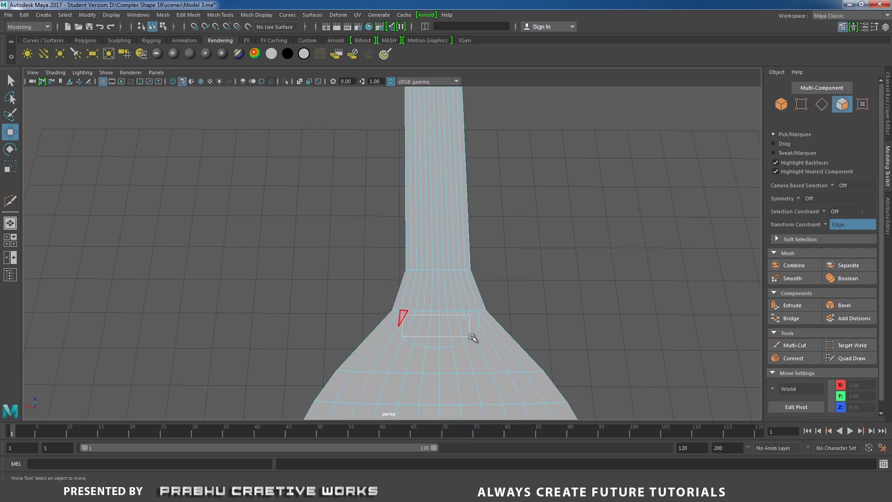
{"action": "left_click_drag", "start_coordinate": [479, 337], "coordinate": [544, 372]}
{"action": "left_click_drag", "start_coordinate": [341, 368], "coordinate": [403, 379], "text": "ctrl"}
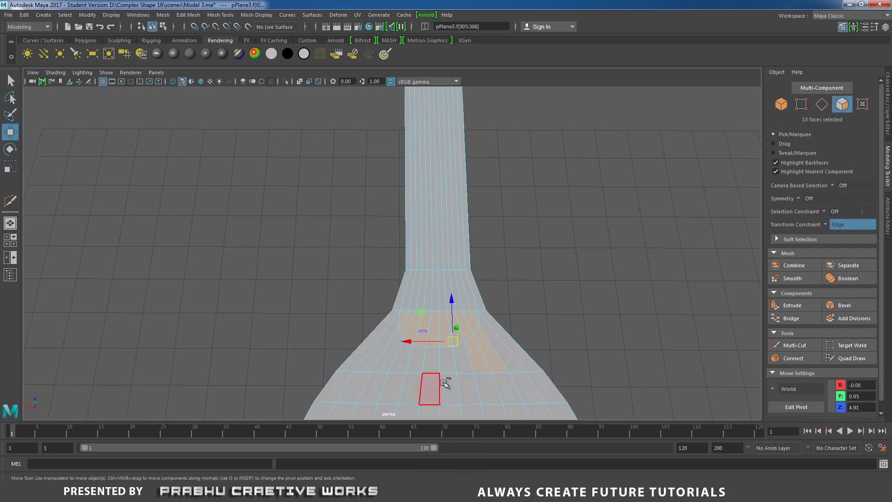
{"action": "left_click_drag", "start_coordinate": [449, 359], "coordinate": [509, 372], "text": "ctrl"}
Add the neck's faces directly above the U to the selection, leaving out the outermost strip on each side
{"action": "middle_click_drag", "start_coordinate": [543, 253], "coordinate": [562, 343], "text": "alt"}
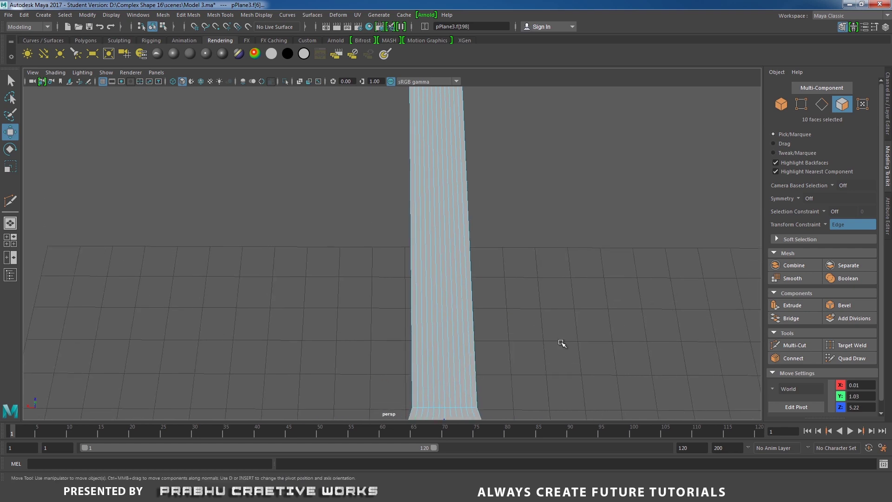
{"action": "right_click_drag", "start_coordinate": [562, 343], "coordinate": [468, 211], "text": "alt"}
{"action": "middle_click_drag", "start_coordinate": [468, 211], "coordinate": [469, 163], "text": "alt"}
{"action": "right_click_drag", "start_coordinate": [524, 280], "coordinate": [571, 311], "text": "alt"}
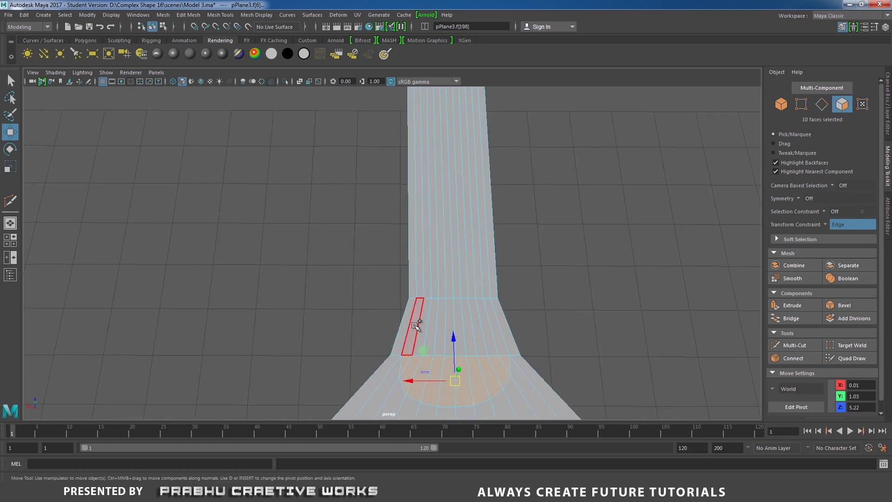
{"action": "left_click", "coordinate": [421, 327], "text": "shift"}
{"action": "left_click", "coordinate": [415, 328], "text": "shift"}
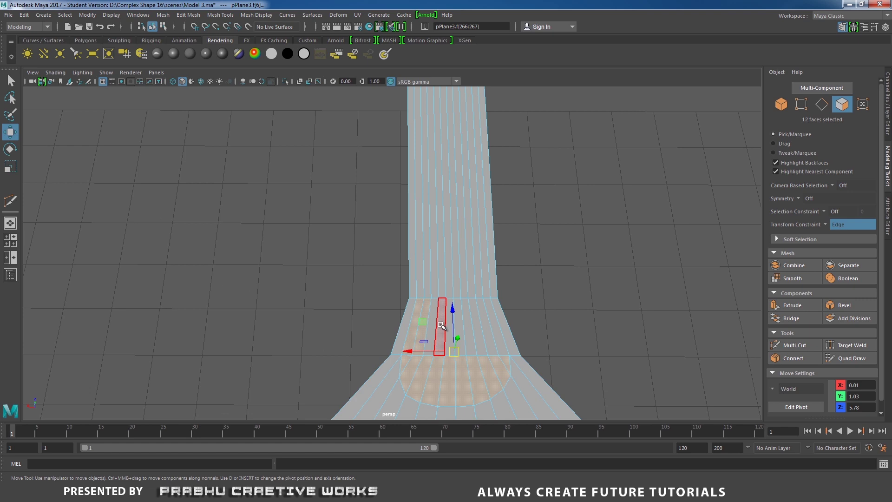
{"action": "key", "text": "q"}
{"action": "left_click", "coordinate": [434, 326], "text": "shift"}
{"action": "left_click", "coordinate": [442, 330], "text": "shift"}
{"action": "left_click", "coordinate": [454, 334], "text": "shift"}
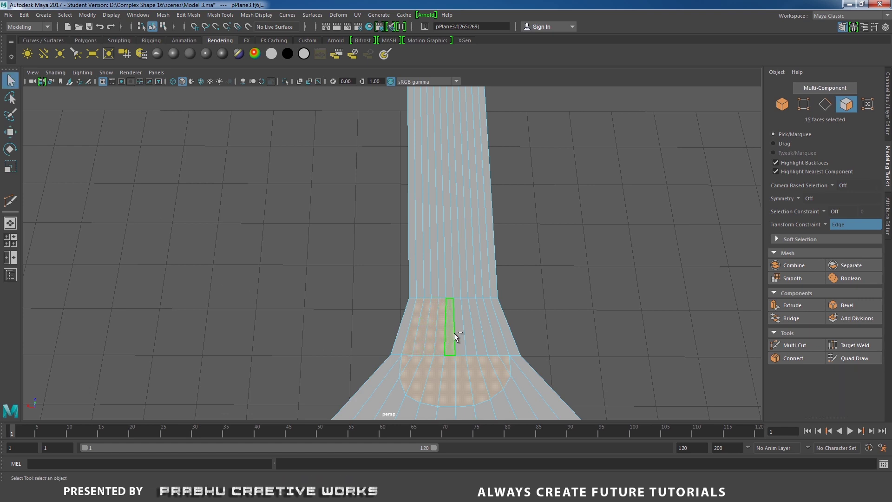
{"action": "left_click_drag", "start_coordinate": [453, 333], "coordinate": [476, 337], "text": "shift"}
Add the handle's long lengthwise faces to the selection, leaving out the outermost strip on each side
{"action": "left_click", "coordinate": [420, 243], "text": "shift"}
{"action": "left_click", "coordinate": [432, 251], "text": "shift"}
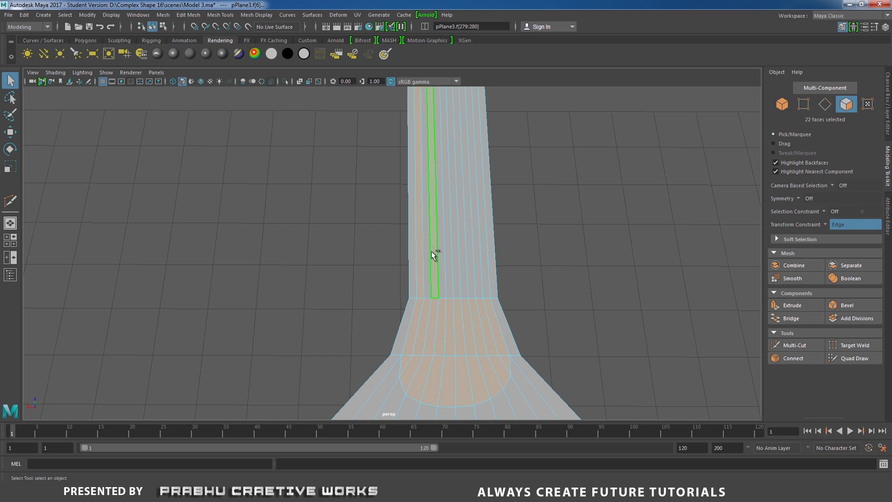
{"action": "left_click", "coordinate": [427, 254], "text": "shift"}
{"action": "left_click", "coordinate": [440, 262], "text": "shift"}
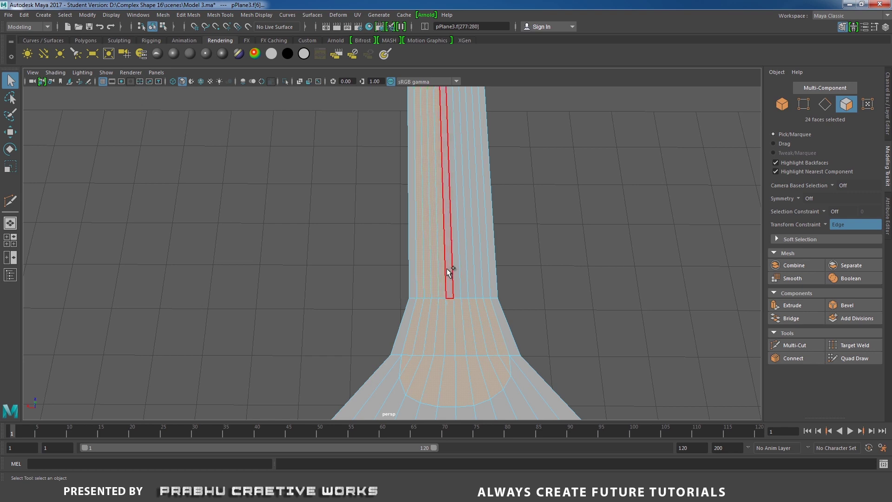
{"action": "left_click", "coordinate": [451, 269], "text": "shift"}
{"action": "left_click", "coordinate": [456, 272], "text": "shift"}
{"action": "left_click", "coordinate": [466, 276], "text": "shift"}
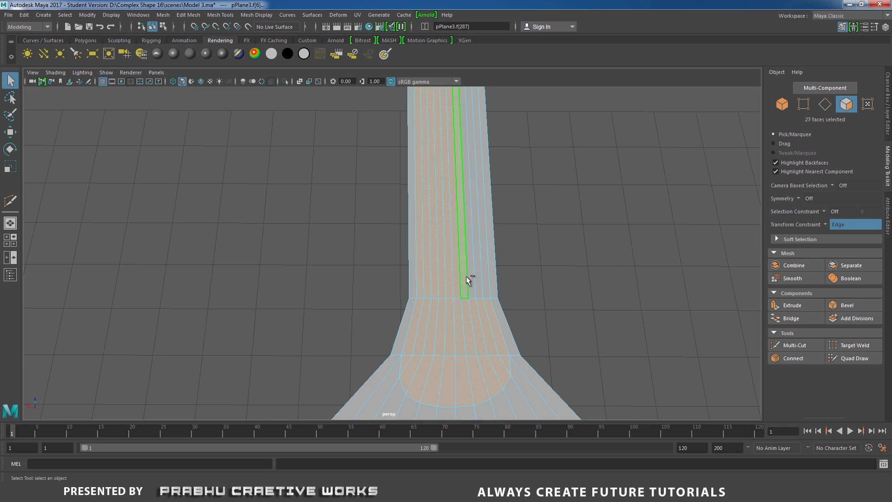
{"action": "left_click", "coordinate": [470, 278], "text": "shift"}
{"action": "left_click", "coordinate": [478, 281], "text": "shift"}
{"action": "left_click", "coordinate": [486, 282], "text": "shift"}
Extrude the selected U, neck and handle faces as one region with Keep Faces Together on
{"action": "scroll", "coordinate": [314, 234], "scroll_direction": "down", "scroll_amount": 5}
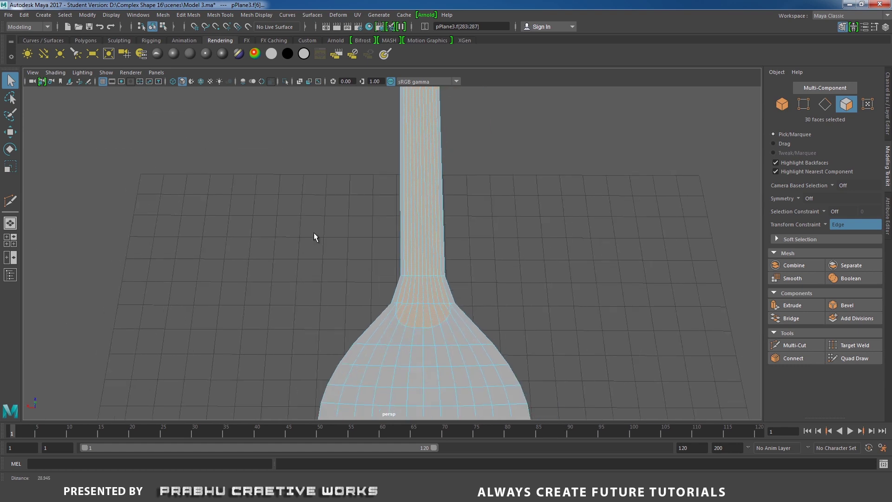
{"action": "middle_click_drag", "start_coordinate": [397, 225], "coordinate": [398, 349], "text": "alt"}
{"action": "left_click_drag", "start_coordinate": [397, 349], "coordinate": [435, 265], "text": "alt"}
{"action": "right_click_drag", "start_coordinate": [435, 265], "coordinate": [484, 269], "text": "alt"}
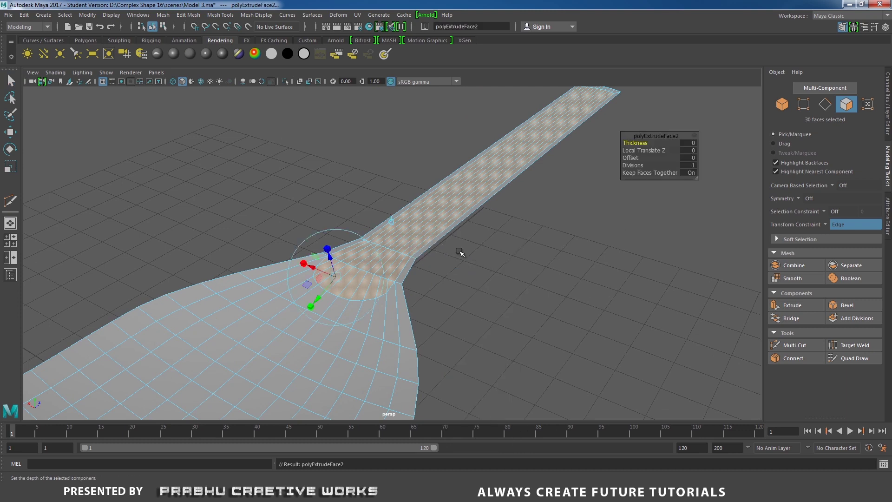
{"action": "left_click_drag", "start_coordinate": [460, 251], "coordinate": [445, 237], "text": "alt"}
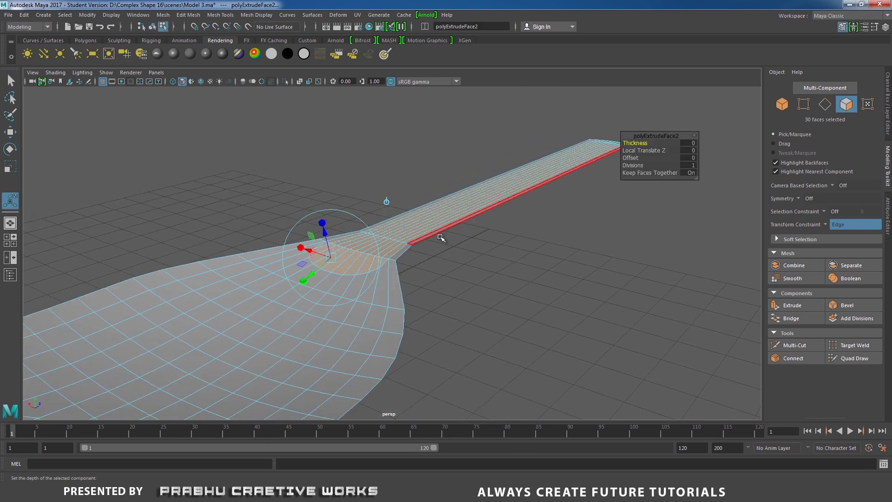
{"action": "key", "text": "w"}
{"action": "left_click_drag", "start_coordinate": [508, 146], "coordinate": [509, 141]}
{"action": "key", "text": "ctrl+z"}
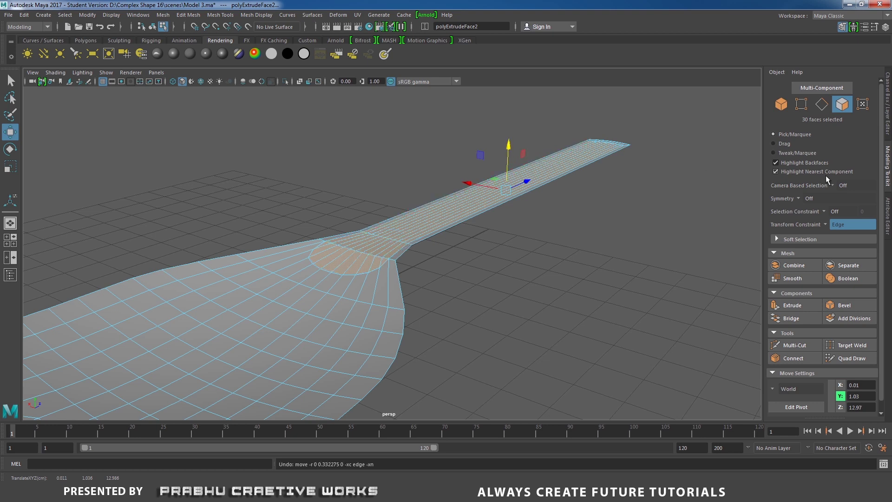
Turn the transform constraint off and raise the extruded faces vertically to Y 1.29
{"action": "left_click", "coordinate": [825, 224]}
{"action": "left_click", "coordinate": [841, 228]}
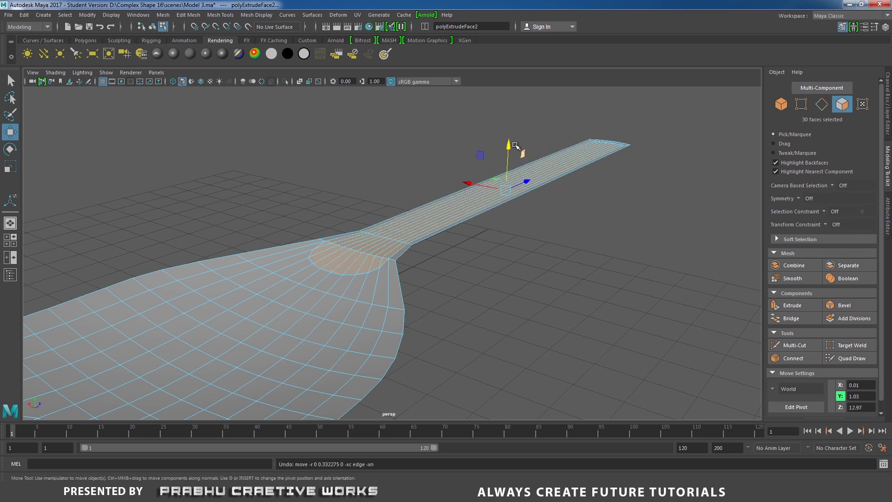
{"action": "left_click_drag", "start_coordinate": [508, 146], "coordinate": [509, 185]}
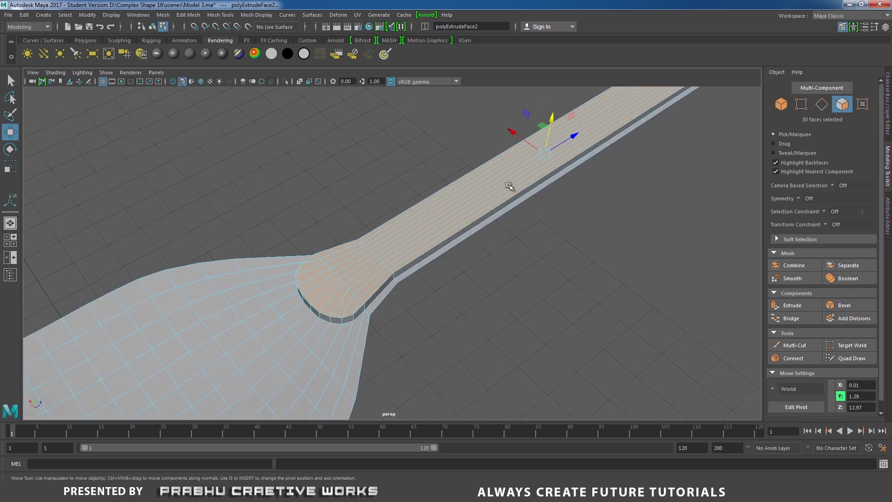
Scale the raised faces inward across the width and along the length to slope their walls, and lift them to Y 1.30
{"action": "scroll", "coordinate": [509, 186], "scroll_direction": "down", "scroll_amount": 2}
{"action": "key", "text": "r"}
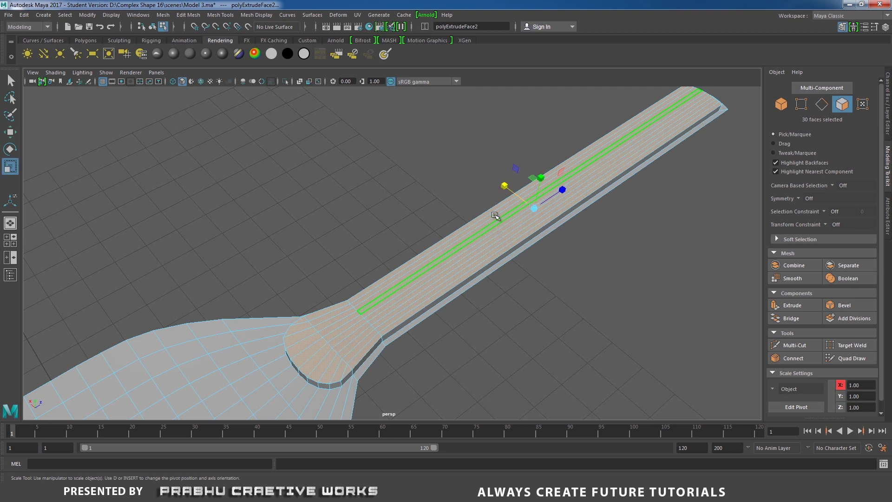
{"action": "left_click_drag", "start_coordinate": [504, 186], "coordinate": [562, 191]}
{"action": "right_click_drag", "start_coordinate": [532, 201], "coordinate": [456, 203], "text": "alt"}
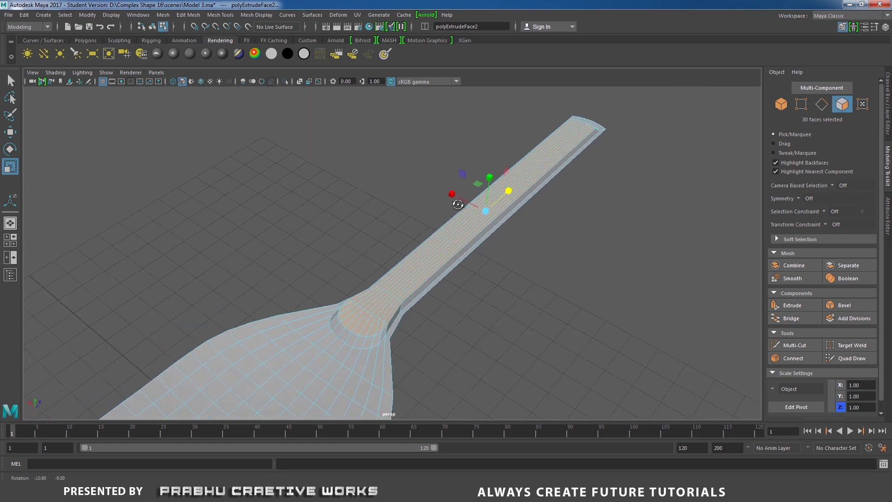
{"action": "left_click_drag", "start_coordinate": [456, 203], "coordinate": [380, 237], "text": "alt"}
{"action": "key", "text": "w"}
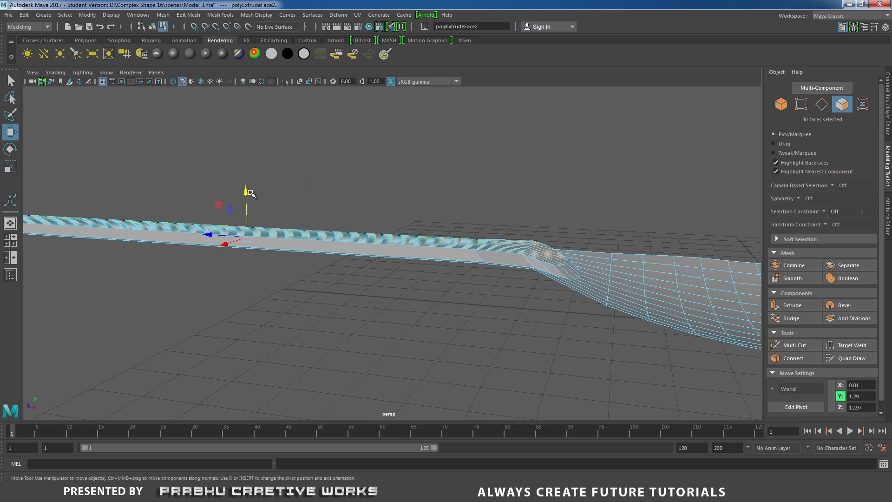
{"action": "left_click_drag", "start_coordinate": [247, 192], "coordinate": [249, 191]}
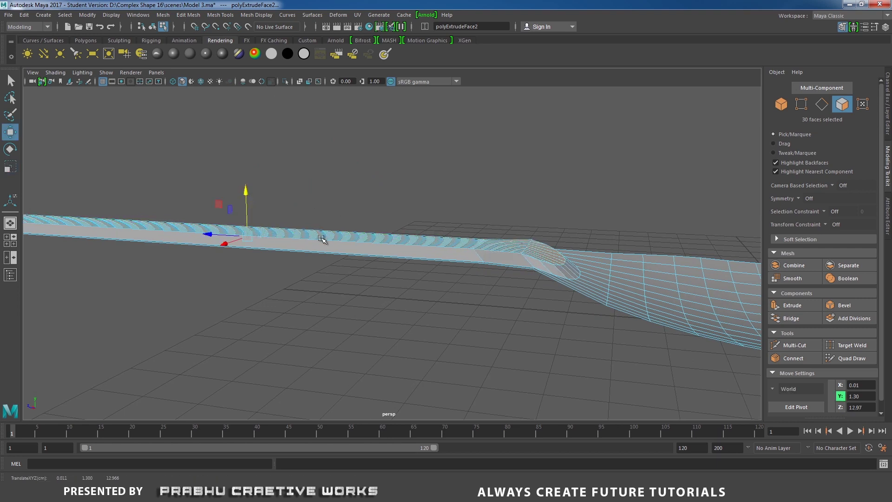
Return to object mode and inspect the raised handle and neck transition in smooth preview, ending back in the unsmoothed display
{"action": "left_click_drag", "start_coordinate": [322, 239], "coordinate": [461, 242], "text": "alt"}
{"action": "right_click", "coordinate": [461, 225]}
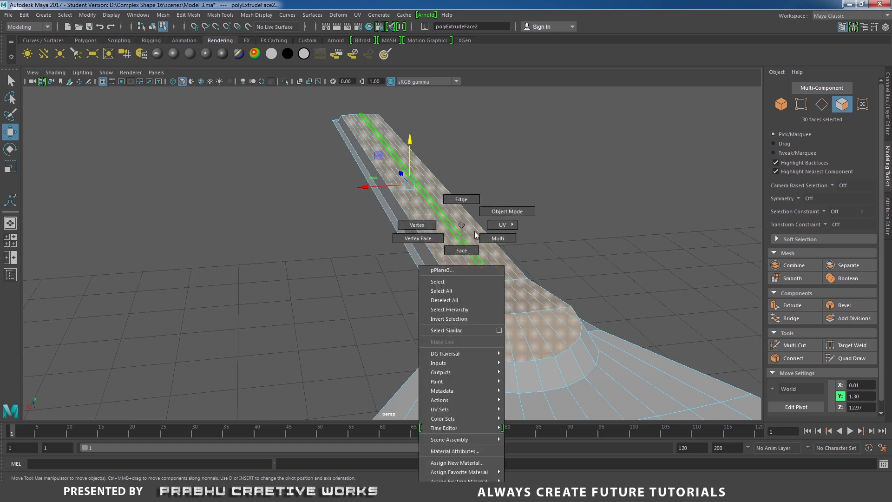
{"action": "left_click", "coordinate": [507, 211]}
{"action": "key", "text": "3"}
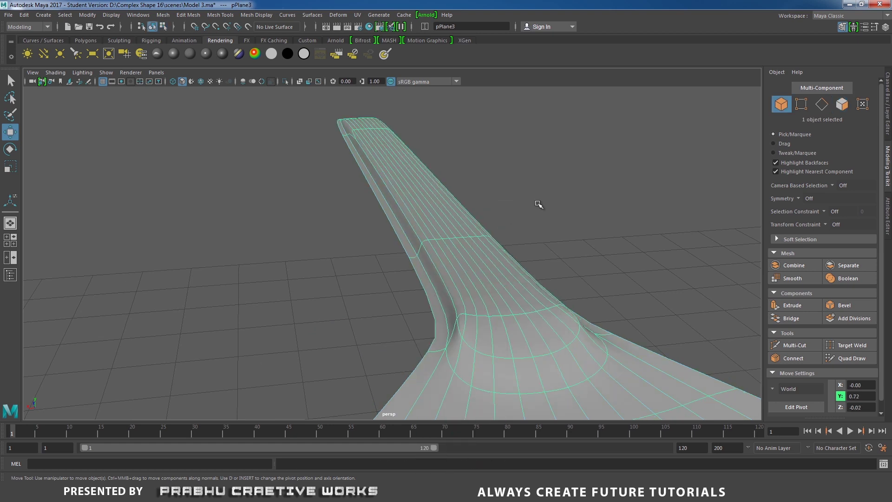
{"action": "left_click", "coordinate": [537, 203]}
{"action": "left_click_drag", "start_coordinate": [358, 206], "coordinate": [383, 283], "text": "alt"}
{"action": "left_click", "coordinate": [468, 281]}
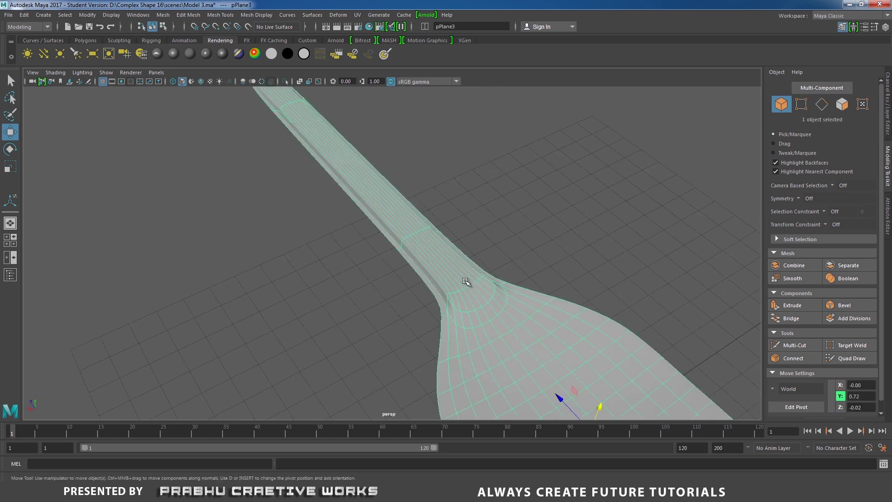
{"action": "left_click_drag", "start_coordinate": [468, 281], "coordinate": [523, 287], "text": "alt"}
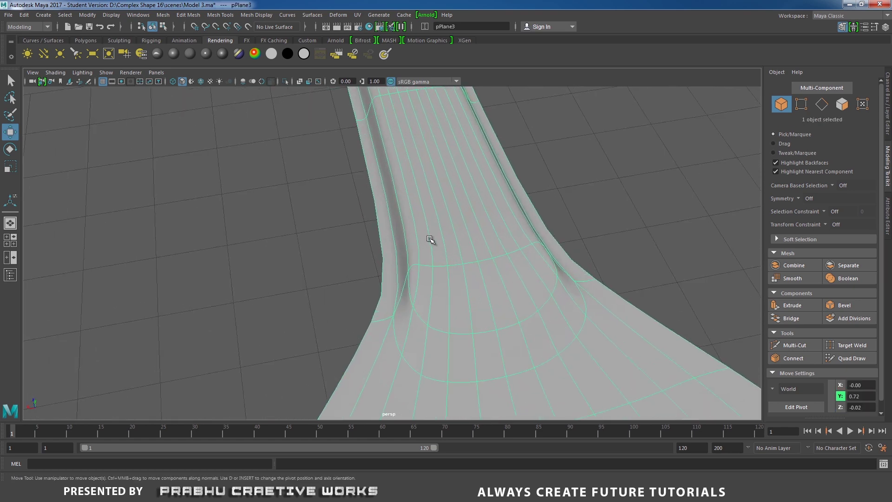
{"action": "key", "text": "1"}
Cut a curved row of edges with Multi-Cut across the raised U-shaped faces, between the neck edge and the rounded end
{"action": "left_click_drag", "start_coordinate": [431, 238], "coordinate": [550, 256], "text": "alt"}
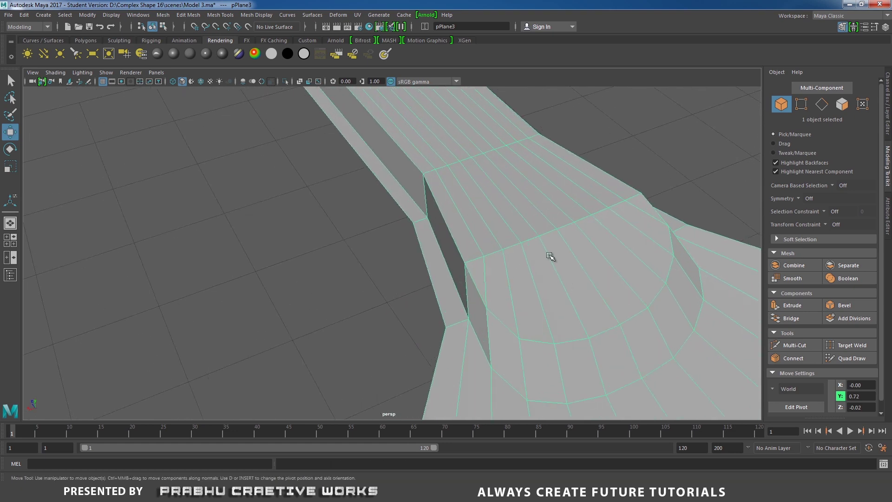
{"action": "left_click_drag", "start_coordinate": [515, 198], "coordinate": [458, 231], "text": "alt"}
{"action": "right_click", "coordinate": [459, 223], "text": "shift"}
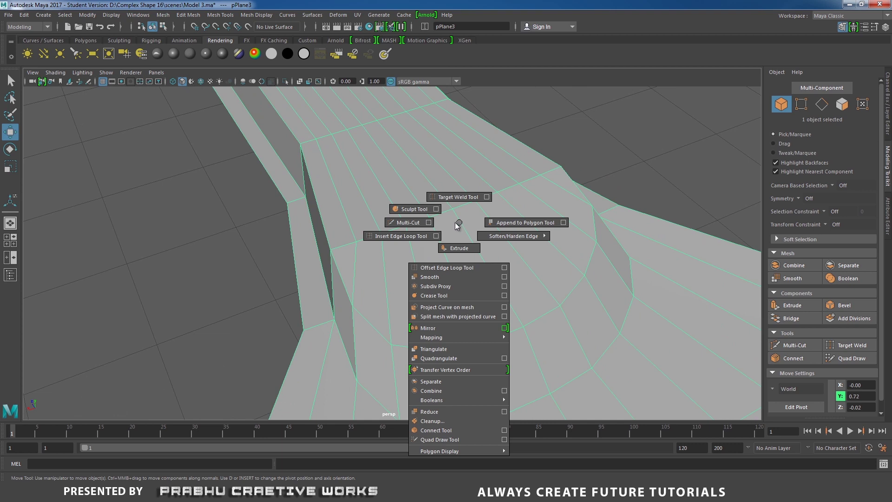
{"action": "left_click", "coordinate": [414, 223]}
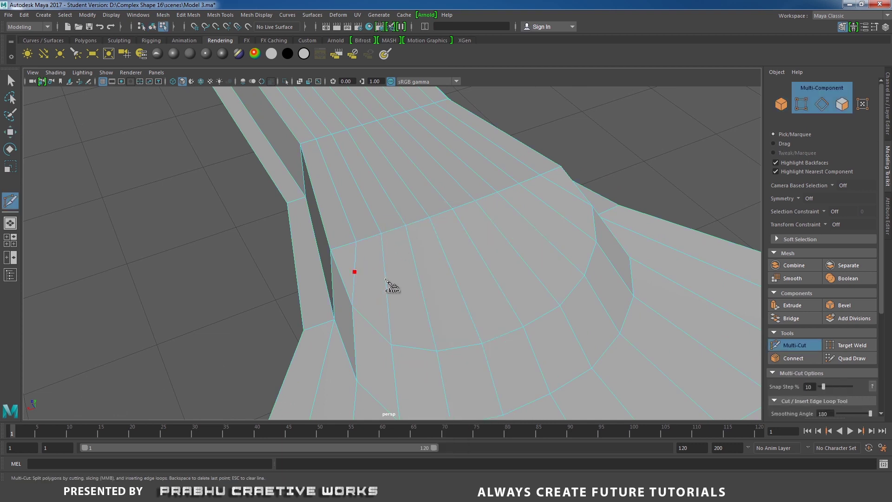
{"action": "left_click", "coordinate": [452, 271]}
{"action": "left_click", "coordinate": [482, 259]}
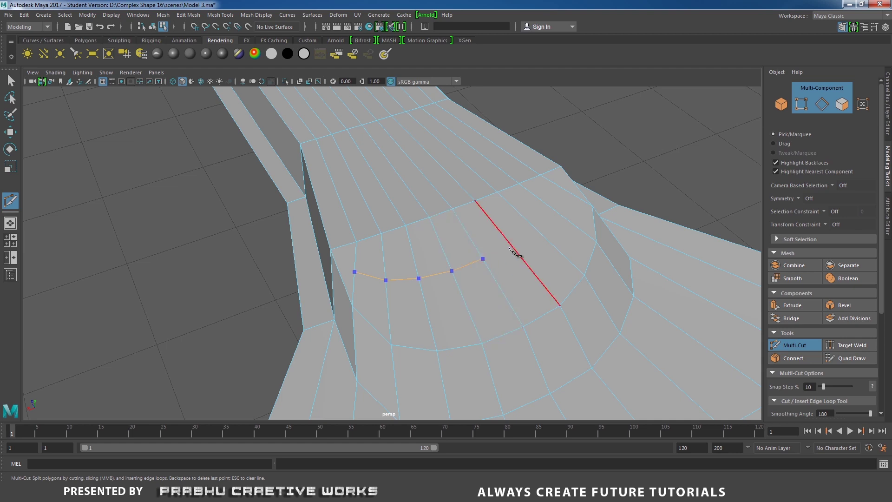
{"action": "left_click", "coordinate": [511, 245]}
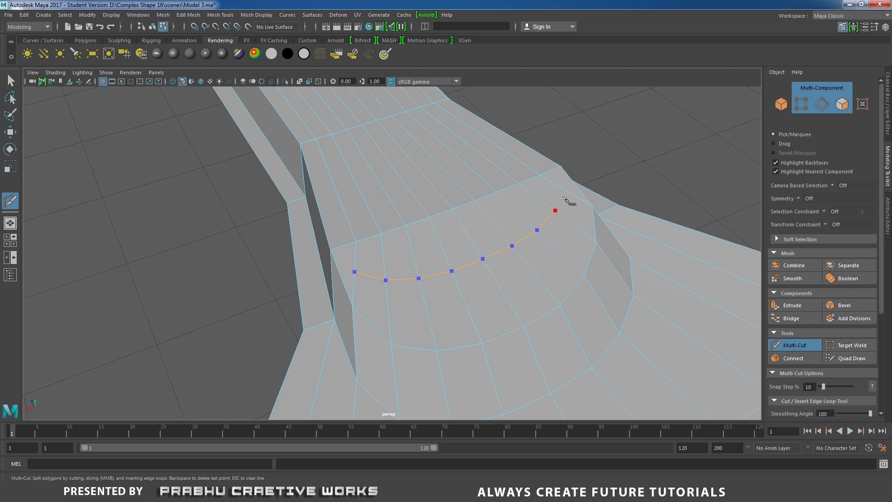
{"action": "left_click_drag", "start_coordinate": [459, 264], "coordinate": [367, 290], "text": "alt"}
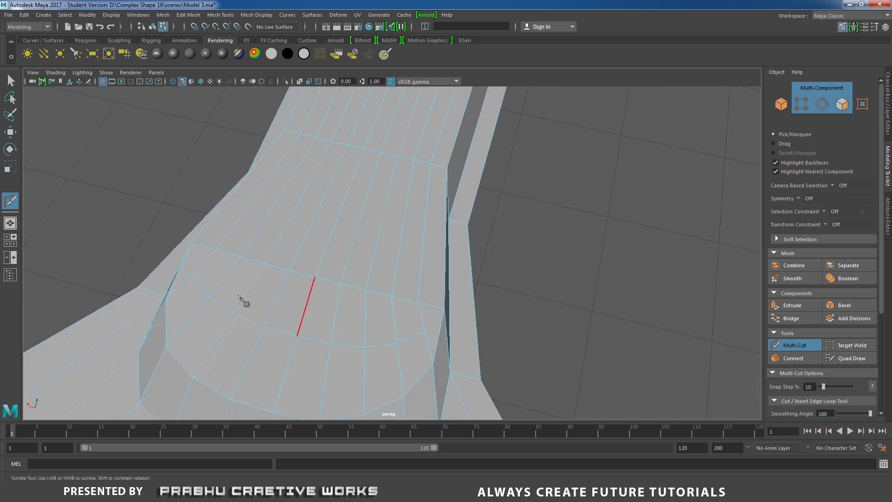
{"action": "right_click_drag", "start_coordinate": [211, 285], "coordinate": [141, 279], "text": "alt"}
{"action": "mouse_move", "coordinate": [392, 251]}
{"action": "middle_mouse_down", "text": "alt"}
{"action": "mouse_move", "coordinate": [432, 250]}
{"action": "mouse_move", "coordinate": [406, 255]}
{"action": "middle_mouse_up", "text": "alt"}
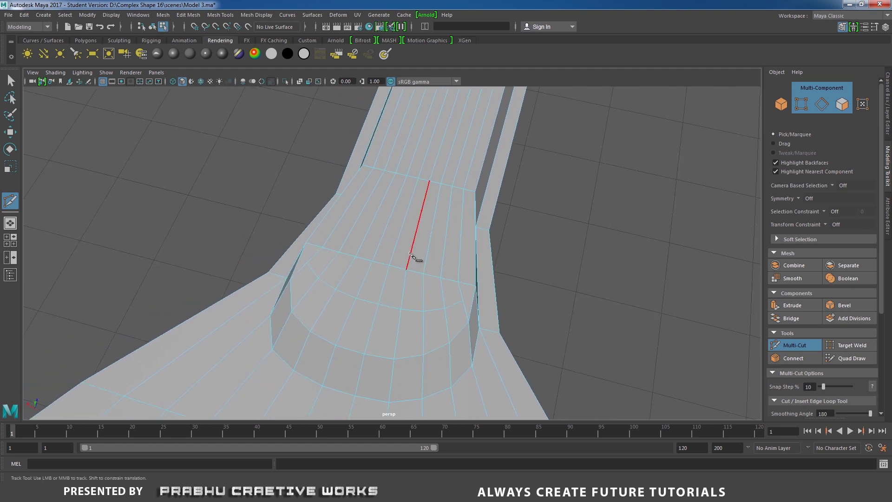
{"action": "key", "text": "w"}
Select the nine inner lengthwise edges on top of the raised handle panel and raise them to Y 1.51
{"action": "left_click_drag", "start_coordinate": [506, 235], "coordinate": [512, 365], "text": "alt"}
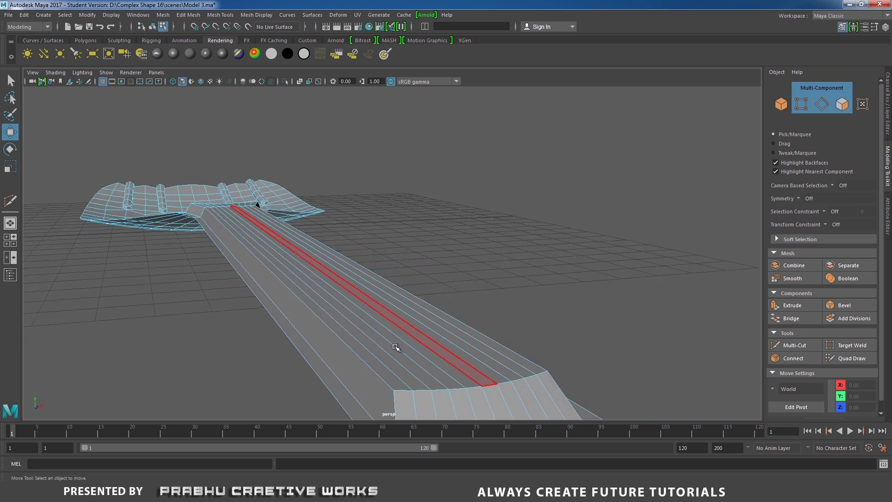
{"action": "right_click_drag", "start_coordinate": [395, 227], "coordinate": [391, 201]}
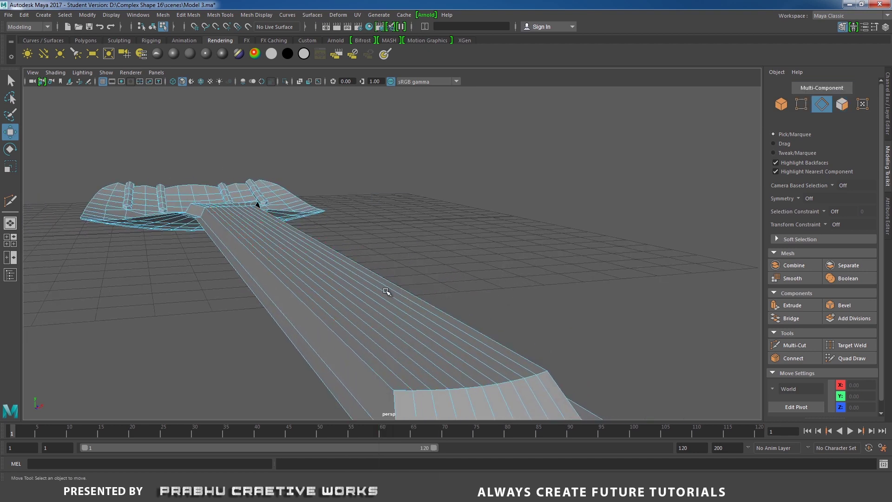
{"action": "left_click", "coordinate": [376, 349]}
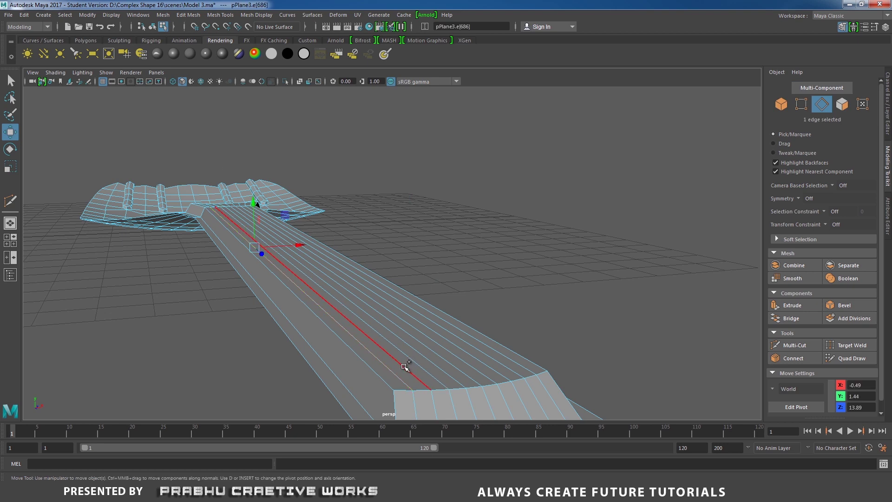
{"action": "left_click_drag", "start_coordinate": [405, 367], "coordinate": [456, 388], "text": "alt"}
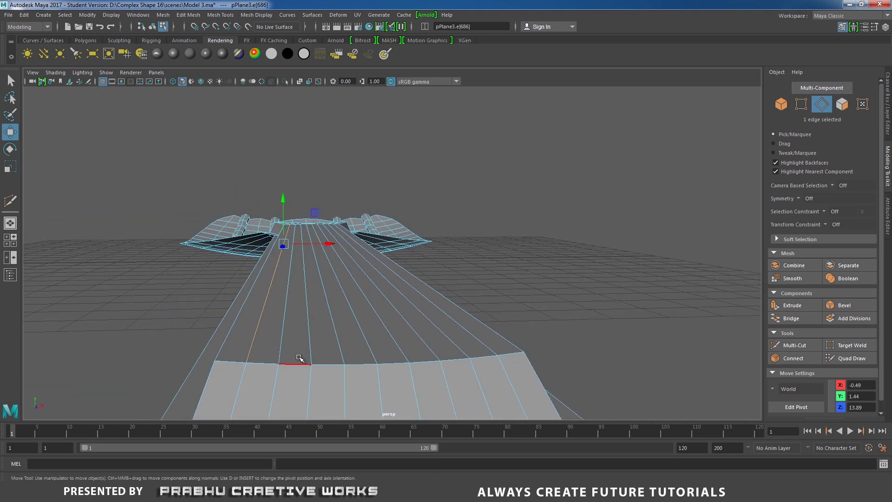
{"action": "left_click", "coordinate": [301, 353], "text": "shift"}
{"action": "left_click", "coordinate": [312, 355], "text": "shift"}
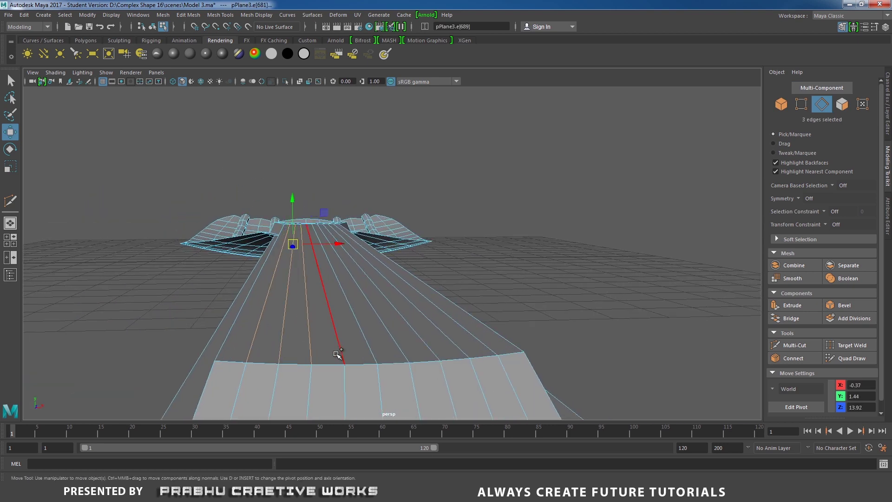
{"action": "left_click", "coordinate": [337, 354], "text": "shift"}
{"action": "left_click", "coordinate": [380, 350], "text": "shift"}
{"action": "left_click", "coordinate": [400, 354], "text": "shift"}
{"action": "left_click", "coordinate": [426, 346], "text": "shift"}
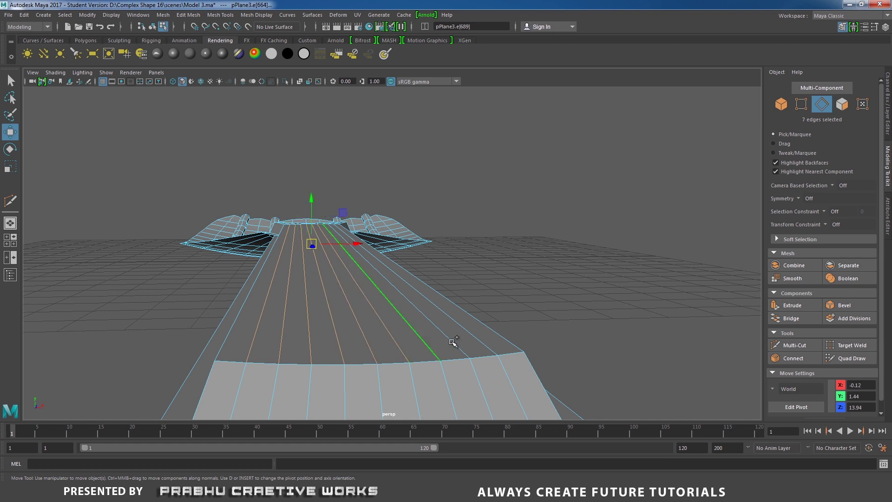
{"action": "left_click", "coordinate": [453, 343], "text": "shift"}
{"action": "left_click", "coordinate": [461, 336], "text": "shift"}
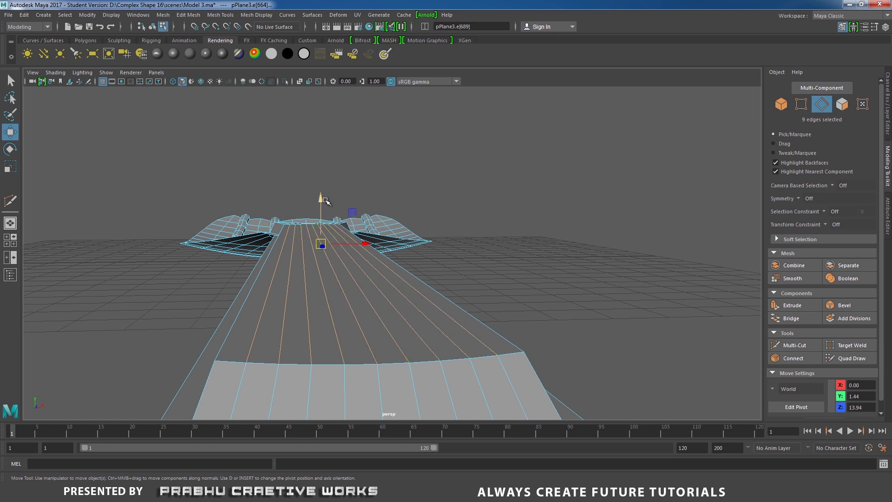
{"action": "left_click_drag", "start_coordinate": [325, 201], "coordinate": [322, 194]}
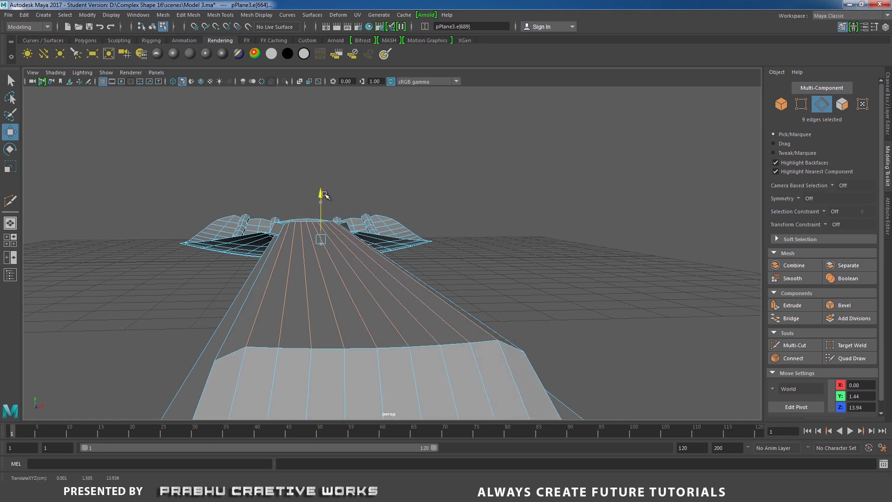
Select the seven middle lengthwise edges of the handle panel and raise them to Y 1.55
{"action": "left_click", "coordinate": [288, 301]}
{"action": "left_click", "coordinate": [313, 313], "text": "shift"}
{"action": "left_click", "coordinate": [334, 318], "text": "shift"}
{"action": "left_click", "coordinate": [365, 325], "text": "shift"}
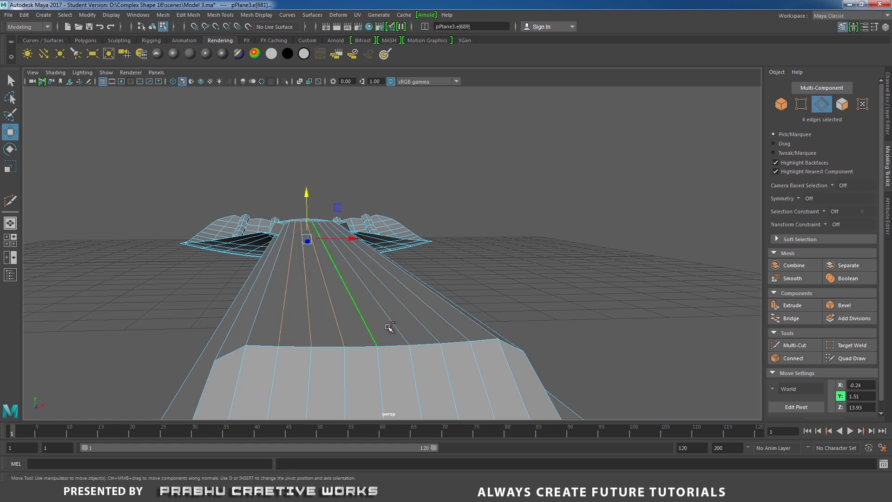
{"action": "left_click", "coordinate": [389, 328], "text": "shift"}
{"action": "left_click", "coordinate": [418, 327], "text": "shift"}
{"action": "left_click", "coordinate": [448, 327], "text": "shift"}
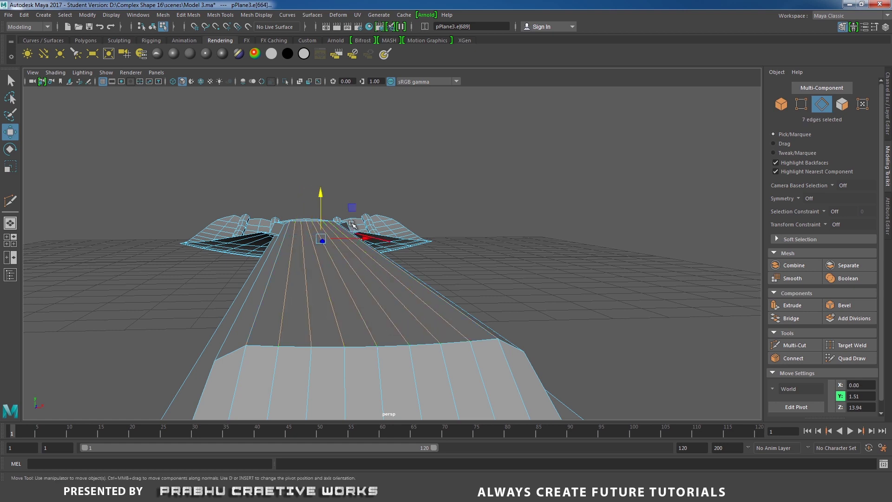
{"action": "left_click_drag", "start_coordinate": [322, 195], "coordinate": [323, 192]}
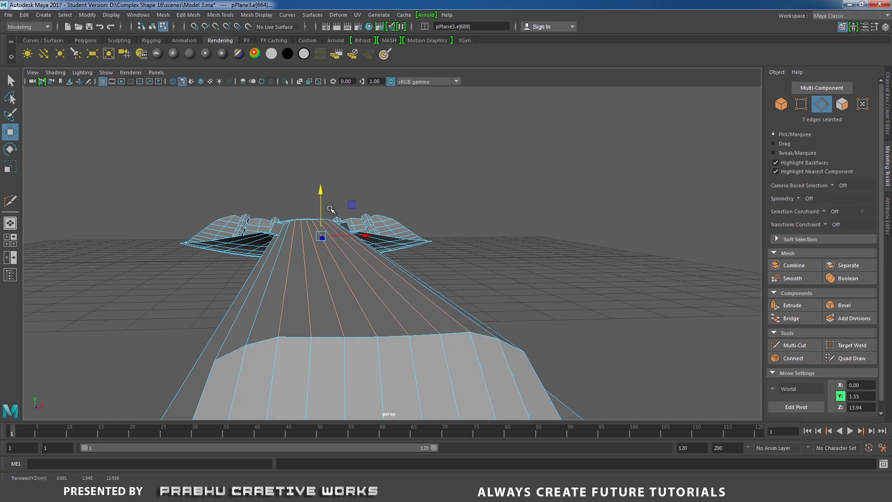
Select the five middle lengthwise edges of the handle panel and raise them to Y 1.57
{"action": "left_click", "coordinate": [314, 299]}
{"action": "left_click", "coordinate": [336, 307], "text": "shift"}
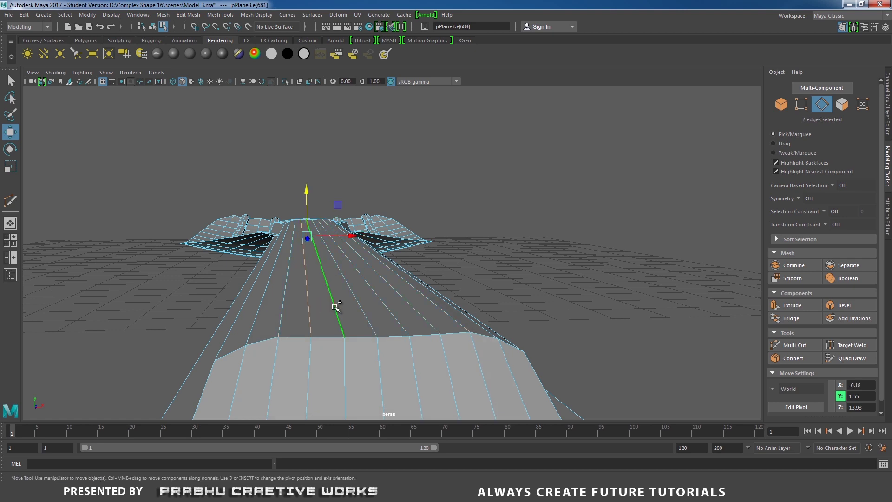
{"action": "left_click", "coordinate": [365, 312], "text": "shift"}
{"action": "left_click", "coordinate": [398, 313], "text": "shift"}
{"action": "left_click", "coordinate": [361, 264], "text": "shift"}
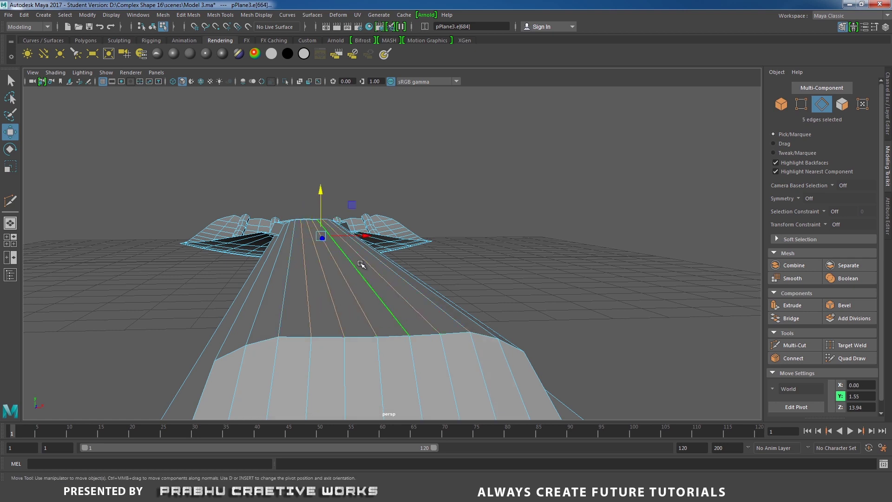
{"action": "middle_click_drag", "start_coordinate": [330, 190], "coordinate": [324, 192]}
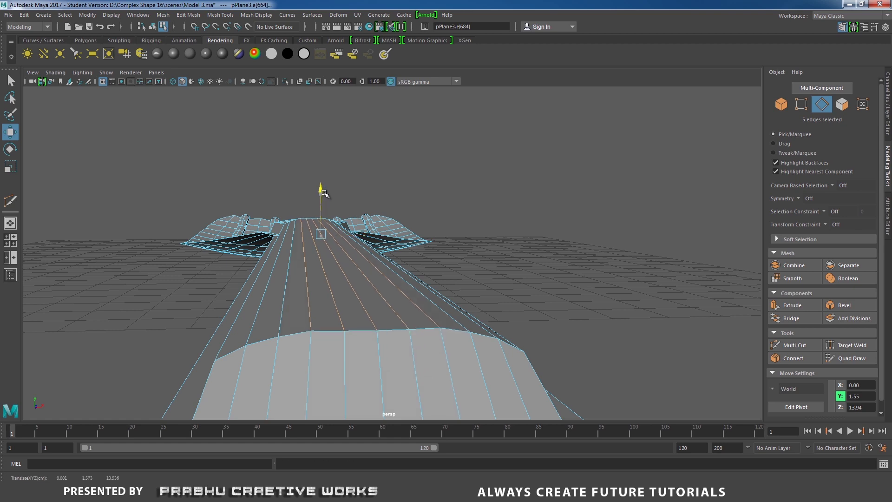
Raise the three middle lengthwise edges to Y 1.58 and the centre edge to Y 1.60 to crown the handle
{"action": "left_click_drag", "start_coordinate": [366, 273], "coordinate": [357, 280], "text": "alt"}
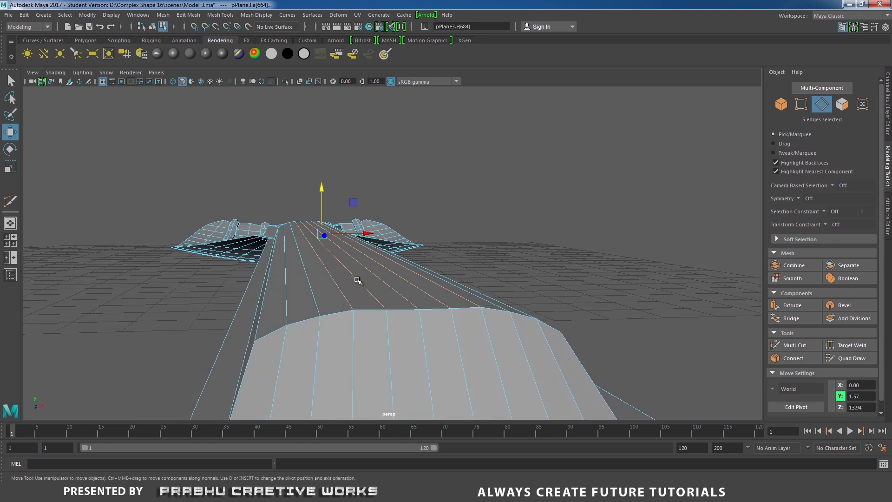
{"action": "double_click", "coordinate": [414, 289]}
{"action": "left_click_drag", "start_coordinate": [317, 189], "coordinate": [322, 187]}
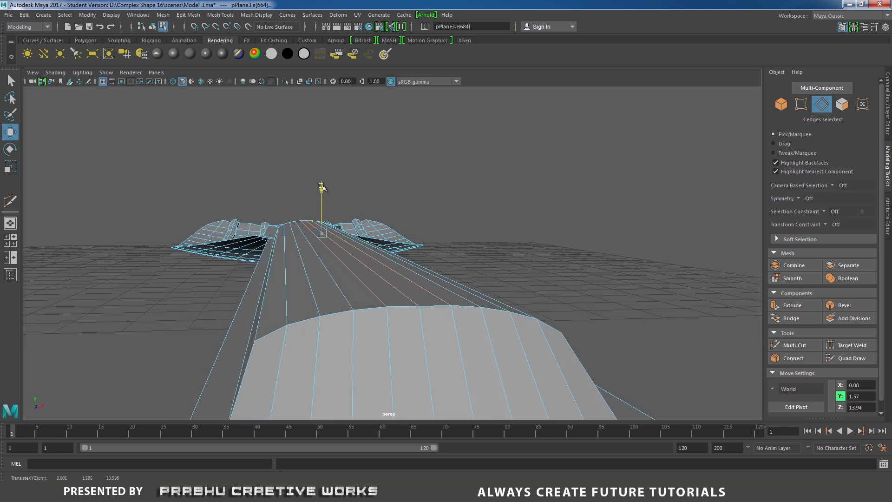
{"action": "left_click", "coordinate": [383, 279]}
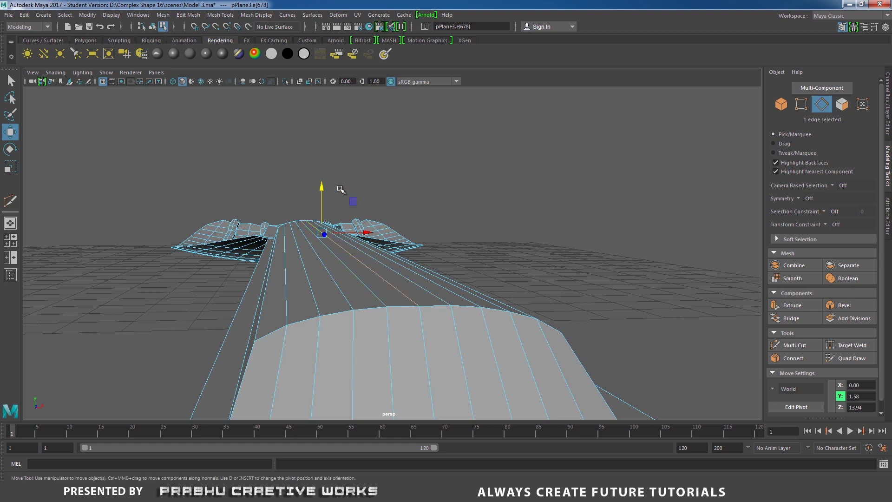
{"action": "left_click_drag", "start_coordinate": [327, 187], "coordinate": [328, 186]}
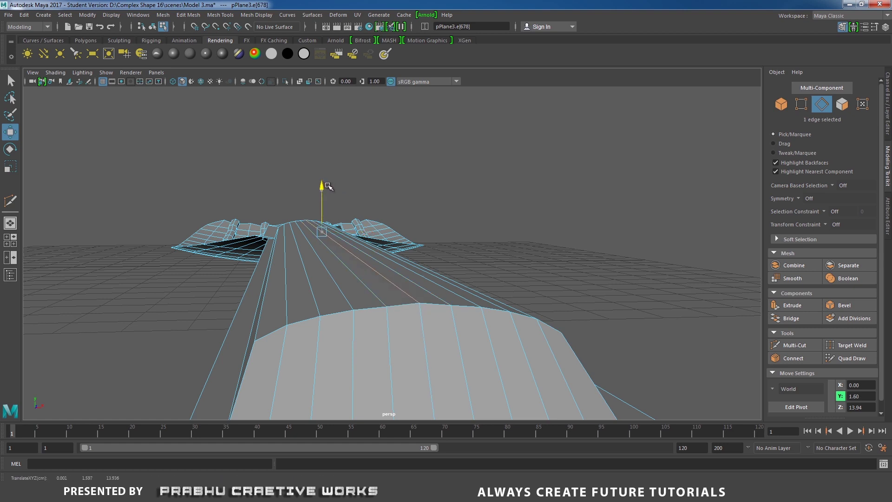
Return to object mode and inspect the whole spoon in smooth preview from several angles, ending in the unsmoothed display
{"action": "scroll", "coordinate": [359, 243], "scroll_direction": "down", "scroll_amount": 3}
{"action": "left_click_drag", "start_coordinate": [359, 243], "coordinate": [450, 308], "text": "alt"}
{"action": "right_click_drag", "start_coordinate": [450, 308], "coordinate": [519, 191]}
{"action": "scroll", "coordinate": [338, 257], "scroll_direction": "down", "scroll_amount": 1}
{"action": "scroll", "coordinate": [338, 257], "scroll_direction": "down", "scroll_amount": 3}
{"action": "left_click_drag", "start_coordinate": [338, 257], "coordinate": [201, 291], "text": "alt"}
{"action": "left_click", "coordinate": [320, 325]}
{"action": "scroll", "coordinate": [231, 331], "scroll_direction": "up", "scroll_amount": 3}
{"action": "left_click_drag", "start_coordinate": [231, 331], "coordinate": [420, 294], "text": "alt"}
{"action": "left_click", "coordinate": [398, 279]}
{"action": "key", "text": "f"}
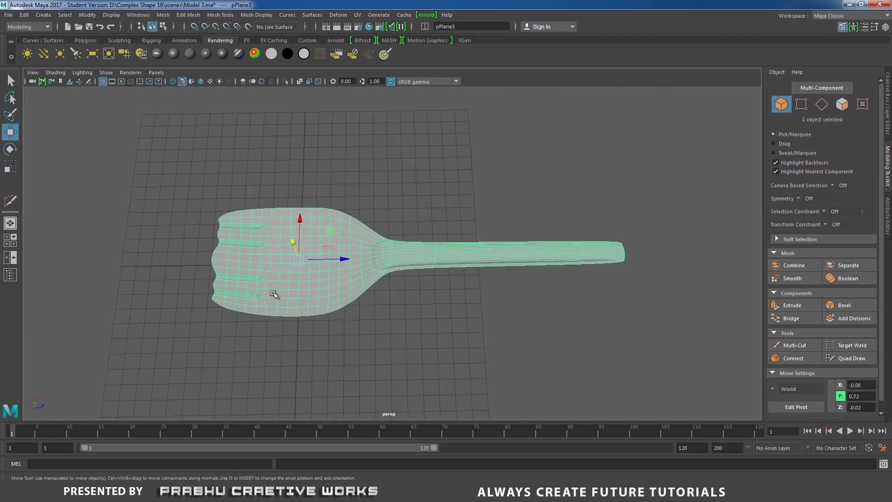
{"action": "right_click_drag", "start_coordinate": [273, 294], "coordinate": [409, 316], "text": "alt"}
{"action": "key", "text": "1"}
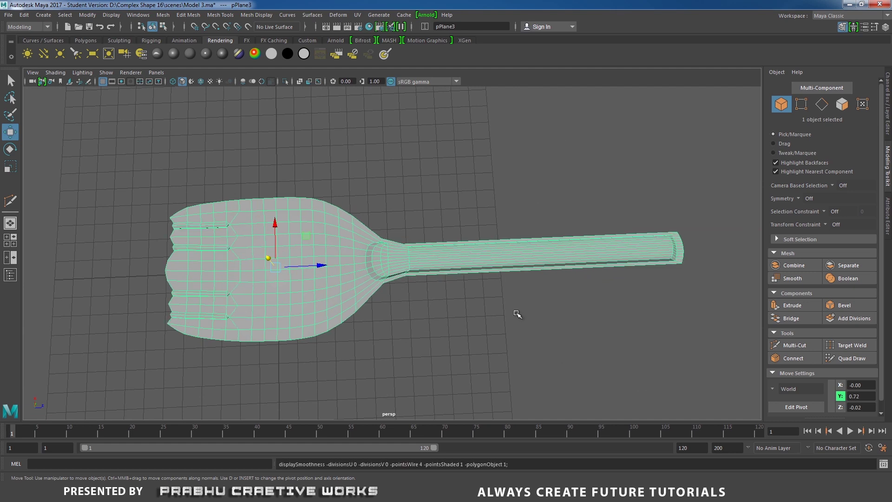
Examine the handle from above and compare its outline with the reference photo of the serving spoon
{"action": "middle_click_drag", "start_coordinate": [516, 313], "coordinate": [434, 313], "text": "alt"}
{"action": "right_click_drag", "start_coordinate": [446, 346], "coordinate": [530, 342], "text": "alt"}
{"action": "middle_click_drag", "start_coordinate": [373, 271], "coordinate": [427, 261], "text": "alt"}
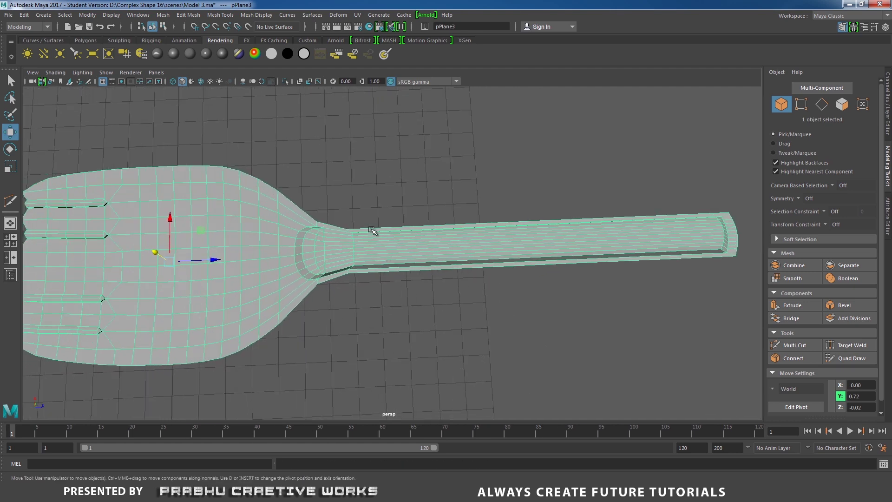
{"action": "left_click", "coordinate": [504, 491]}
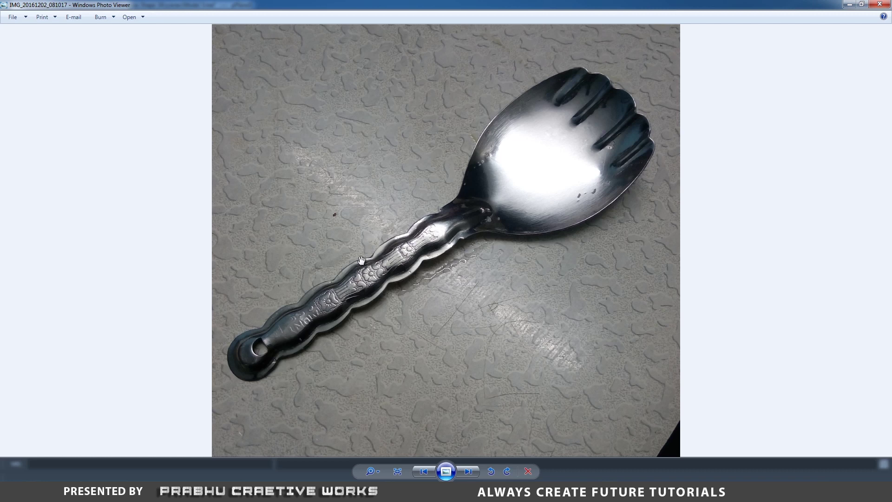
{"action": "left_click", "coordinate": [504, 490]}
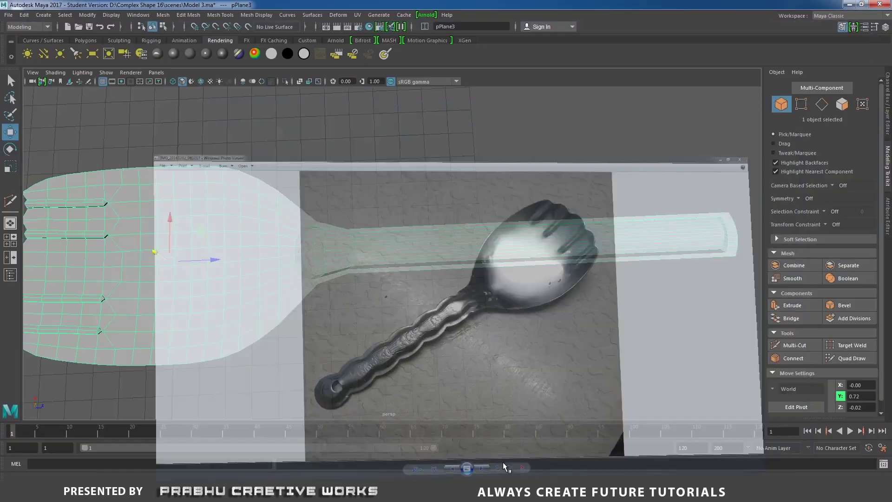
Insert 10 evenly spaced edge loops across the handle using the Insert Edge Loop tool's Multiple edge loops option
{"action": "middle_click_drag", "start_coordinate": [477, 369], "coordinate": [395, 378], "text": "alt"}
{"action": "right_click_drag", "start_coordinate": [395, 378], "coordinate": [478, 381], "text": "alt"}
{"action": "right_click_drag", "start_coordinate": [509, 242], "coordinate": [437, 256], "text": "shift"}
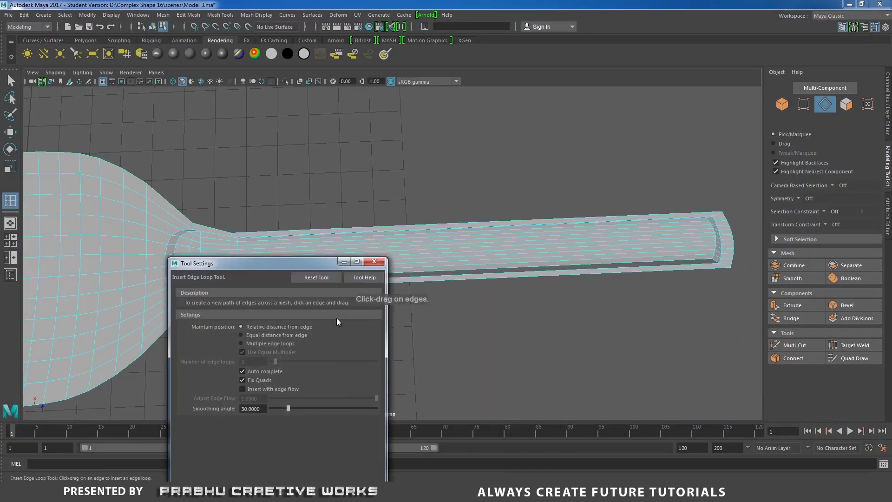
{"action": "left_click", "coordinate": [256, 344]}
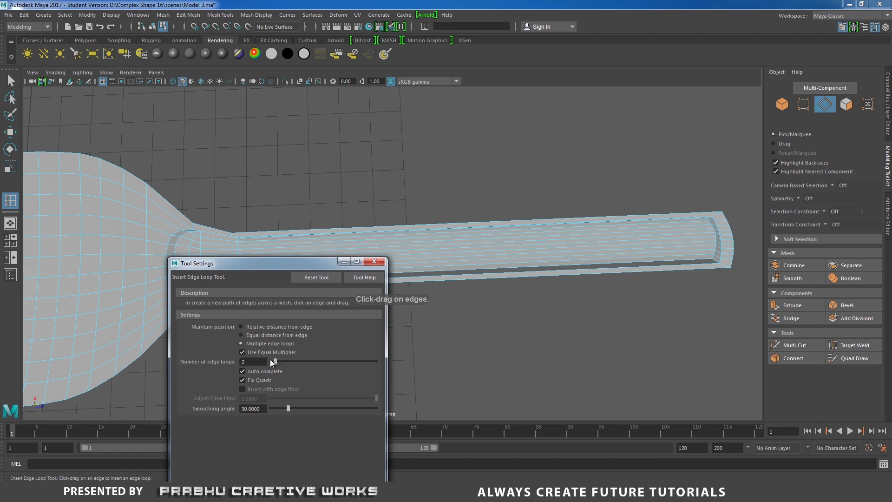
{"action": "left_click_drag", "start_coordinate": [274, 361], "coordinate": [294, 362]}
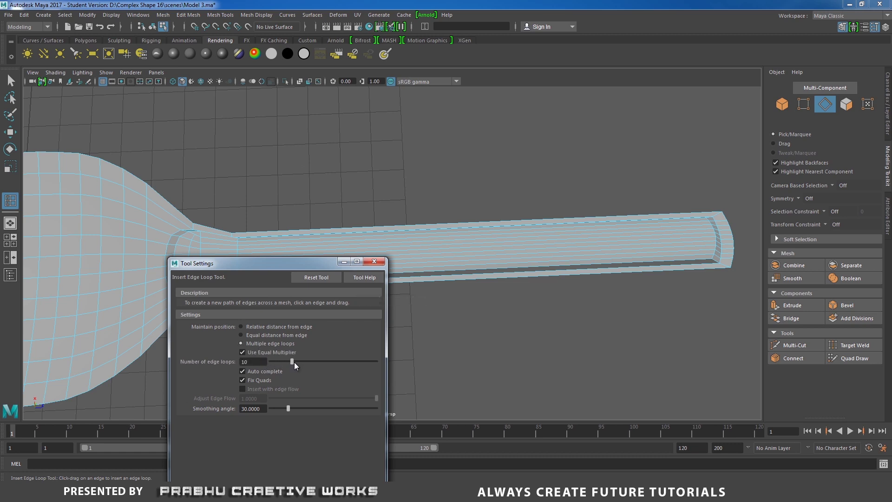
{"action": "left_click", "coordinate": [374, 262]}
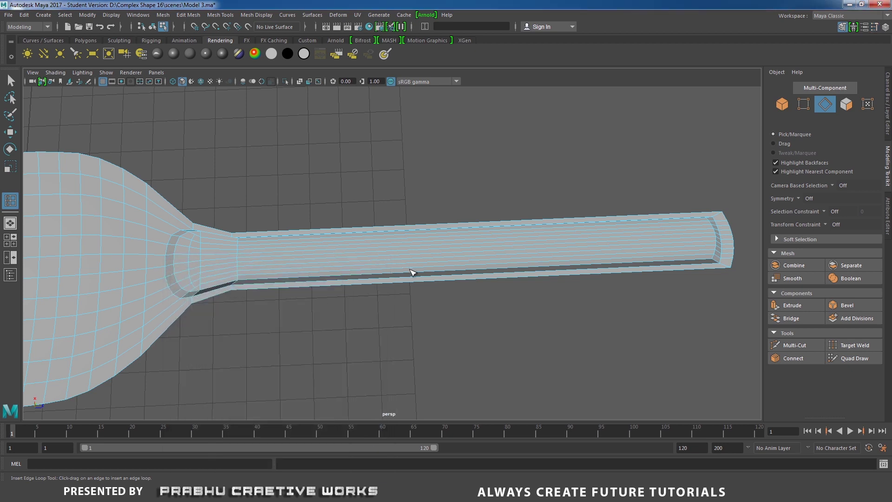
{"action": "left_click_drag", "start_coordinate": [413, 273], "coordinate": [416, 269]}
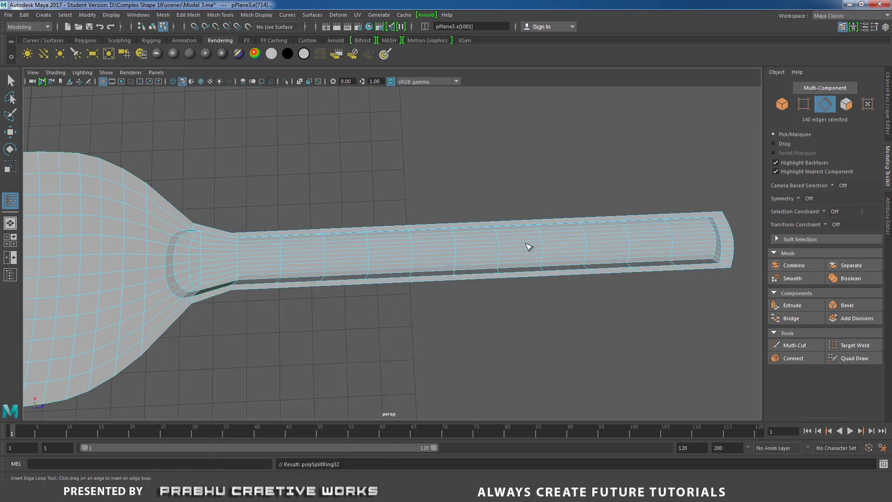
Set the Insert Edge Loop tool to 3 loops and insert them across the straight handle's first segment beside the neck
{"action": "middle_click_drag", "start_coordinate": [529, 247], "coordinate": [567, 226], "text": "alt"}
{"action": "right_click_drag", "start_coordinate": [568, 225], "coordinate": [629, 281], "text": "alt"}
{"action": "middle_click_drag", "start_coordinate": [492, 239], "coordinate": [503, 240], "text": "alt"}
{"action": "right_click_drag", "start_coordinate": [503, 240], "coordinate": [548, 269], "text": "alt"}
{"action": "key", "text": "w"}
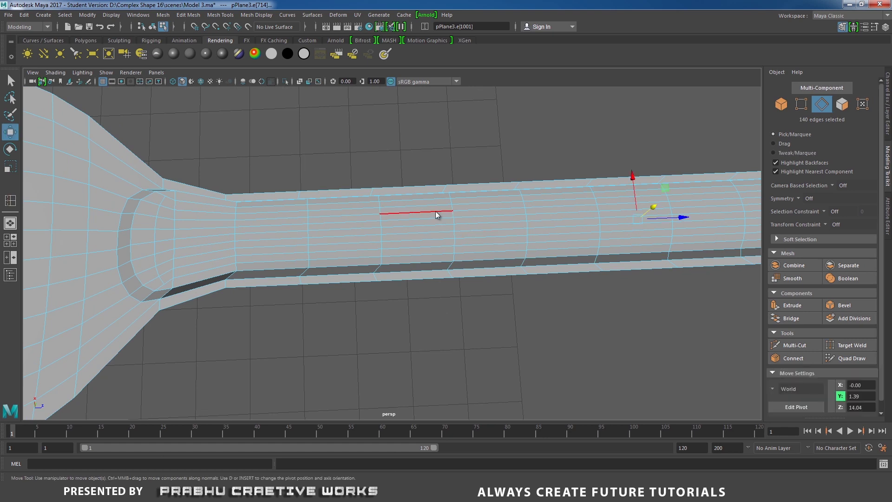
{"action": "right_click_drag", "start_coordinate": [436, 211], "coordinate": [486, 186]}
{"action": "middle_click_drag", "start_coordinate": [377, 225], "coordinate": [411, 223], "text": "alt"}
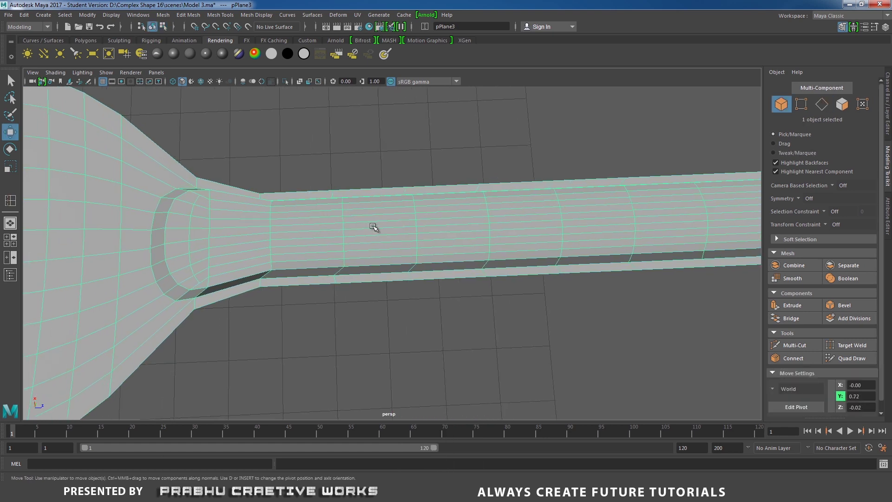
{"action": "mouse_move", "coordinate": [319, 230]}
{"action": "right_mouse_down", "text": "alt"}
{"action": "mouse_move", "coordinate": [349, 230]}
{"action": "mouse_move", "coordinate": [345, 213]}
{"action": "mouse_move", "coordinate": [328, 228]}
{"action": "right_mouse_up", "text": "alt"}
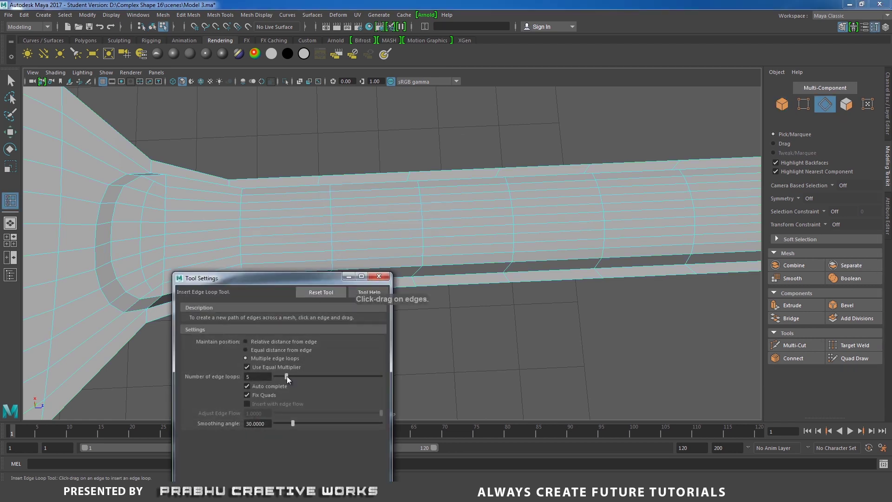
{"action": "left_click_drag", "start_coordinate": [289, 377], "coordinate": [286, 376]}
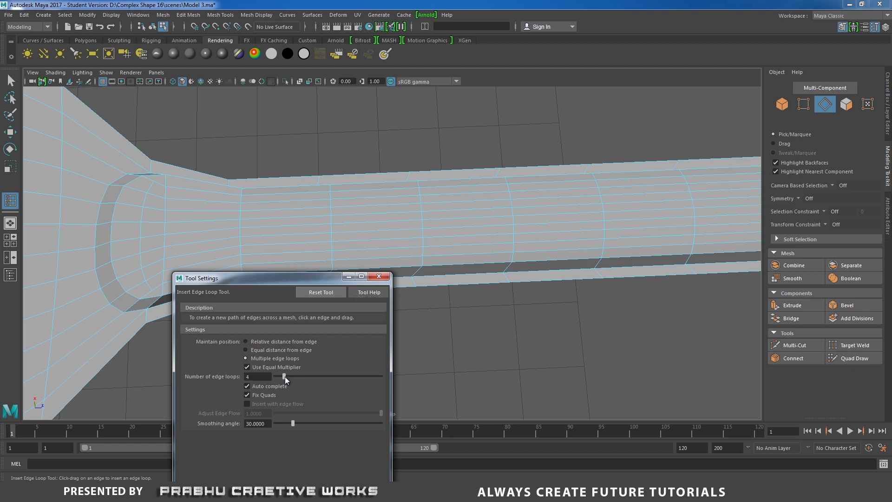
{"action": "left_click", "coordinate": [288, 255]}
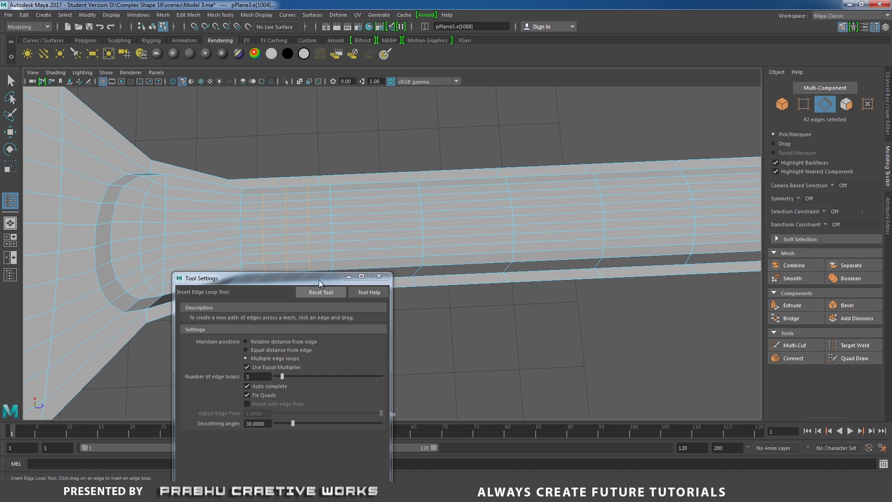
Insert three evenly spaced edge loops in each remaining segment of the handle, working along to its tip
{"action": "left_click_drag", "start_coordinate": [319, 280], "coordinate": [219, 304]}
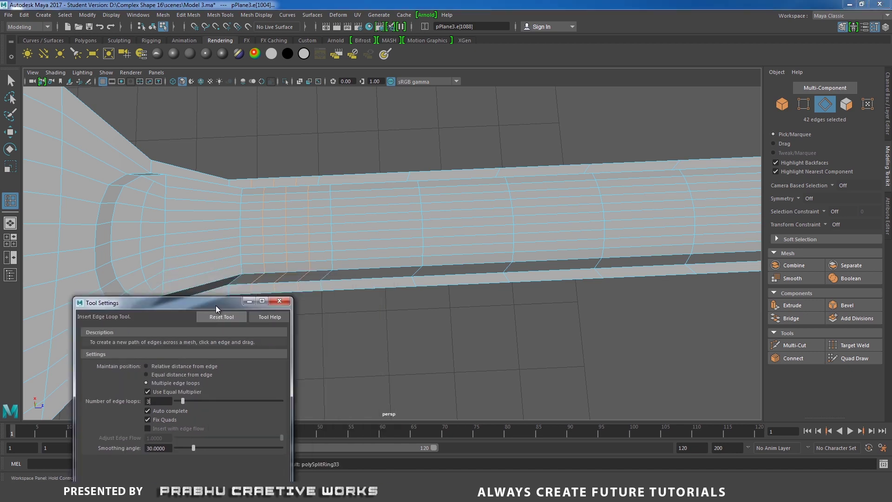
{"action": "left_click", "coordinate": [377, 260]}
{"action": "middle_click_drag", "start_coordinate": [509, 259], "coordinate": [430, 269], "text": "alt"}
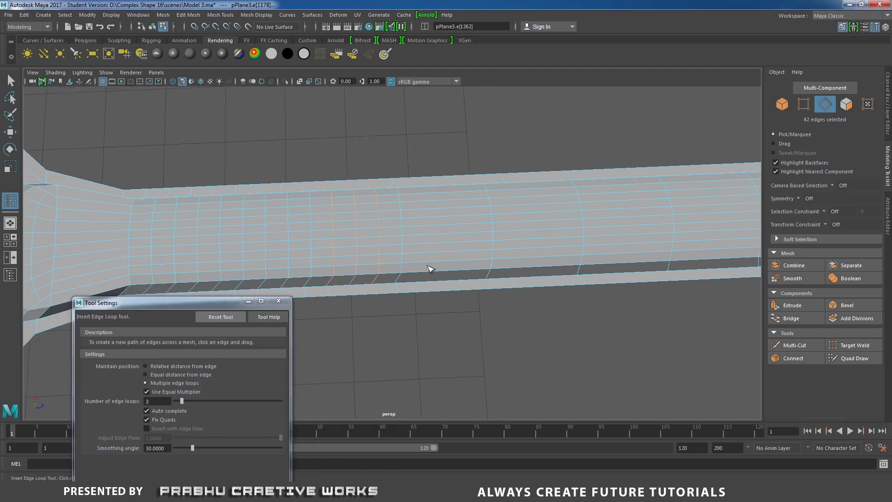
{"action": "left_click", "coordinate": [437, 261]}
{"action": "left_click", "coordinate": [534, 254]}
{"action": "middle_click_drag", "start_coordinate": [541, 264], "coordinate": [378, 268], "text": "alt"}
{"action": "left_click", "coordinate": [464, 264]}
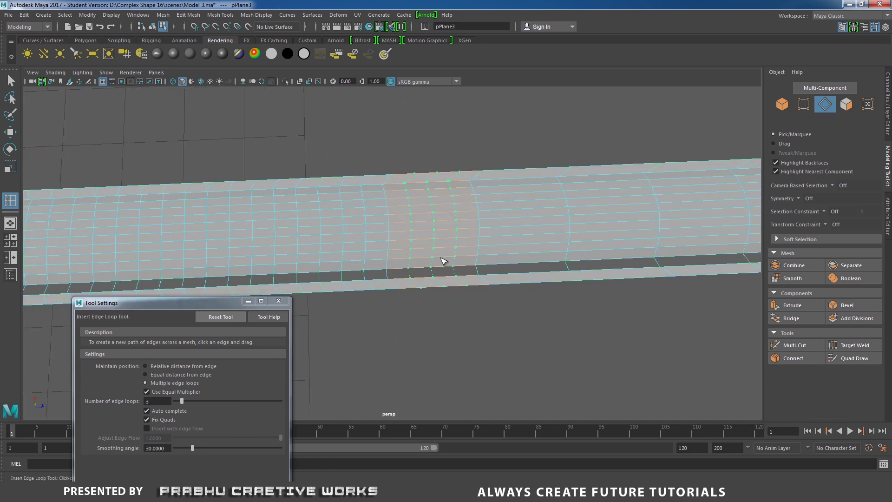
{"action": "middle_click_drag", "start_coordinate": [495, 266], "coordinate": [368, 275], "text": "alt"}
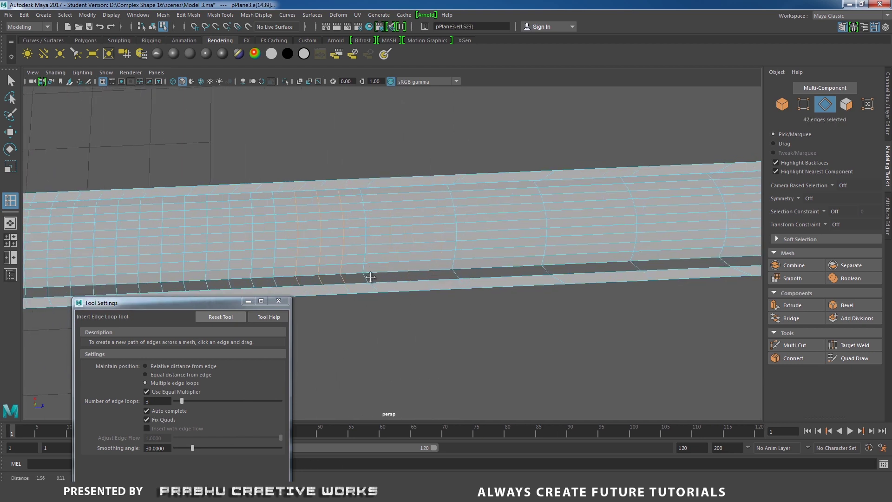
{"action": "left_click", "coordinate": [406, 263]}
{"action": "middle_click_drag", "start_coordinate": [527, 264], "coordinate": [372, 266], "text": "alt"}
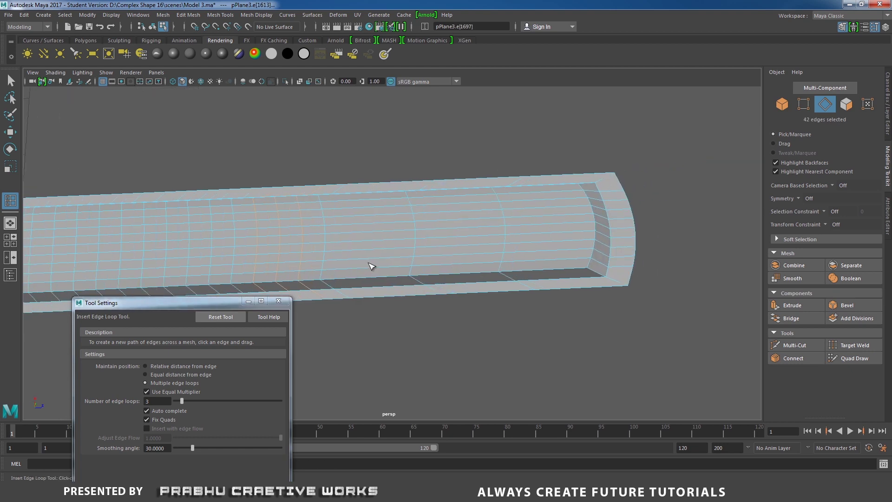
{"action": "left_click", "coordinate": [384, 272]}
{"action": "left_click", "coordinate": [462, 265]}
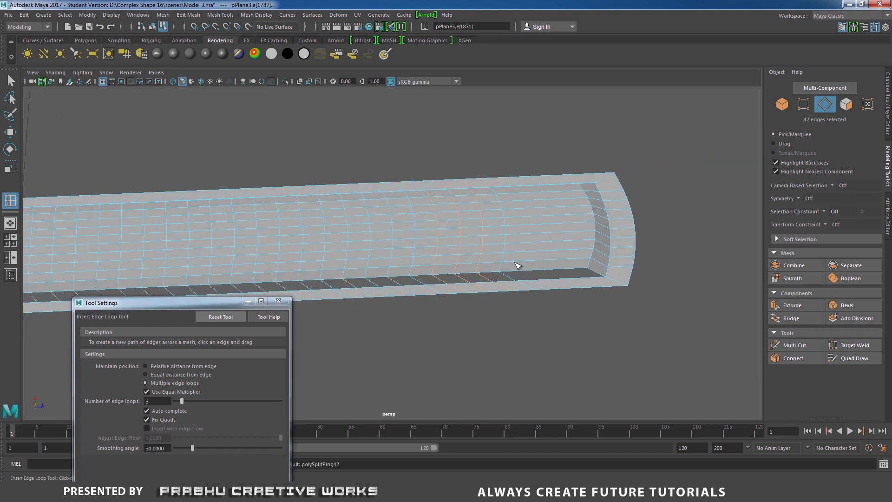
{"action": "key", "text": "F8"}
{"action": "left_click", "coordinate": [546, 263]}
Show the densified handle in the top view with the Move tool active and edge selection mode on
{"action": "middle_click_drag", "start_coordinate": [405, 269], "coordinate": [558, 260], "text": "alt"}
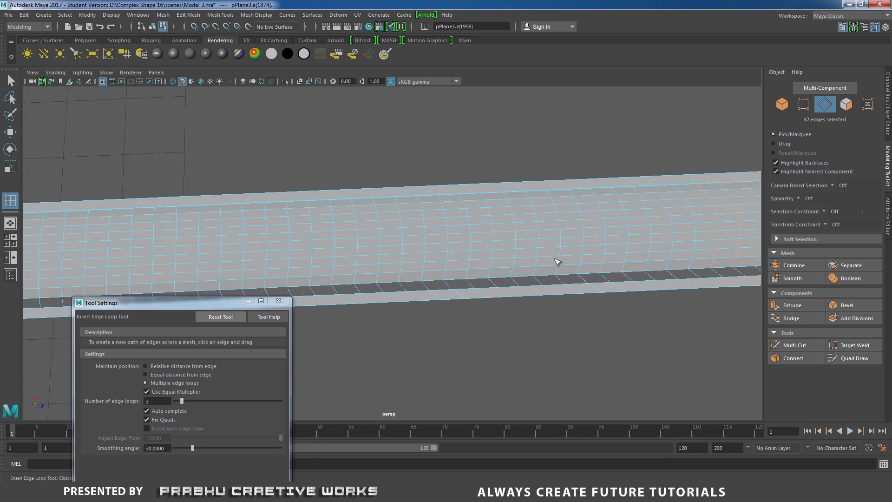
{"action": "middle_click_drag", "start_coordinate": [349, 255], "coordinate": [627, 213], "text": "alt"}
{"action": "middle_click_drag", "start_coordinate": [425, 207], "coordinate": [460, 219], "text": "alt"}
{"action": "key", "text": "w"}
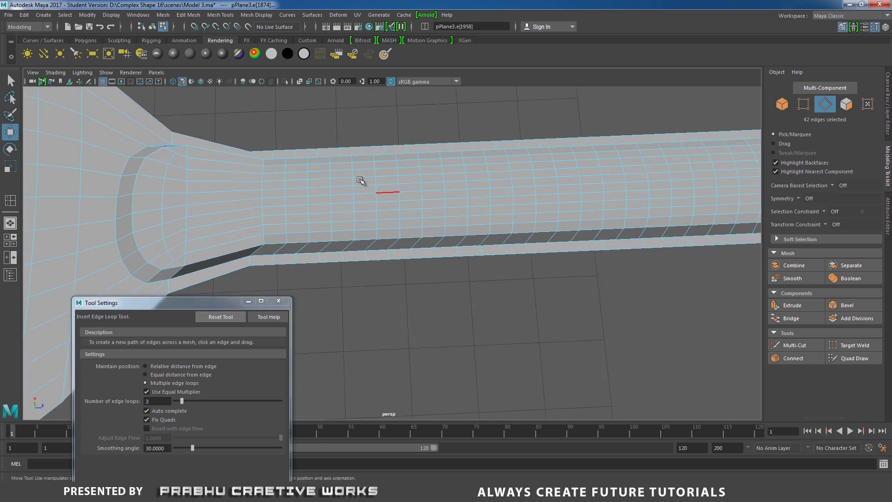
{"action": "right_click_drag", "start_coordinate": [359, 179], "coordinate": [314, 180]}
{"action": "left_click_drag", "start_coordinate": [321, 186], "coordinate": [343, 229], "text": "alt"}
{"action": "middle_click_drag", "start_coordinate": [343, 229], "coordinate": [404, 214], "text": "alt"}
{"action": "key", "text": "space"}
{"action": "left_click_drag", "start_coordinate": [393, 202], "coordinate": [346, 203]}
{"action": "middle_click_drag", "start_coordinate": [446, 204], "coordinate": [442, 197], "text": "alt"}
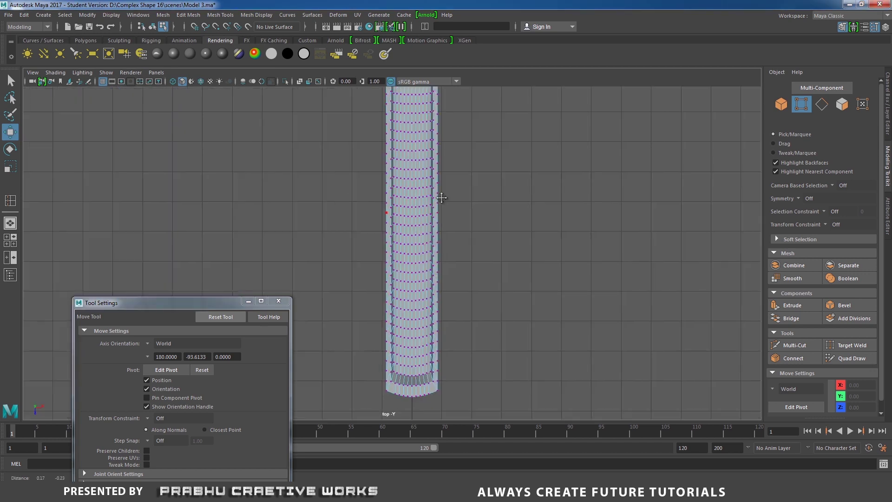
{"action": "right_click_drag", "start_coordinate": [409, 193], "coordinate": [409, 172]}
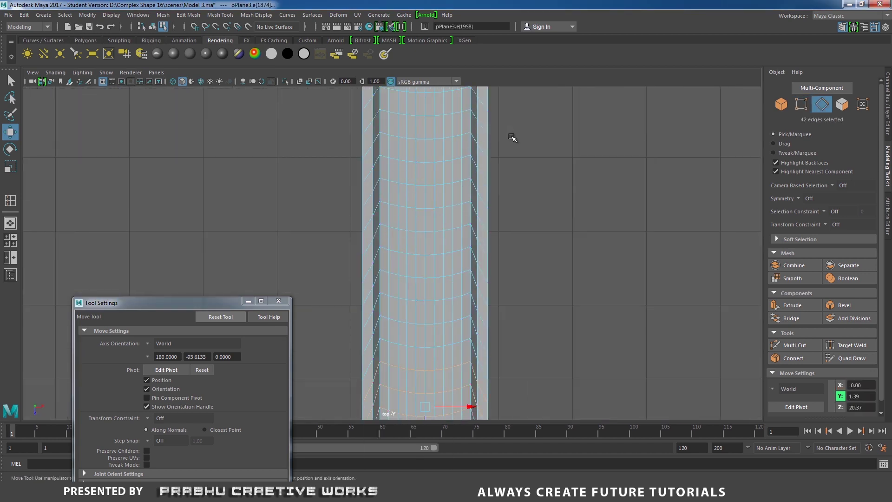
Select the first three consecutive crosswise edge loops on the handle just below the flared neck
{"action": "middle_click_drag", "start_coordinate": [511, 137], "coordinate": [543, 241], "text": "alt"}
{"action": "right_click_drag", "start_coordinate": [544, 241], "coordinate": [399, 167], "text": "alt"}
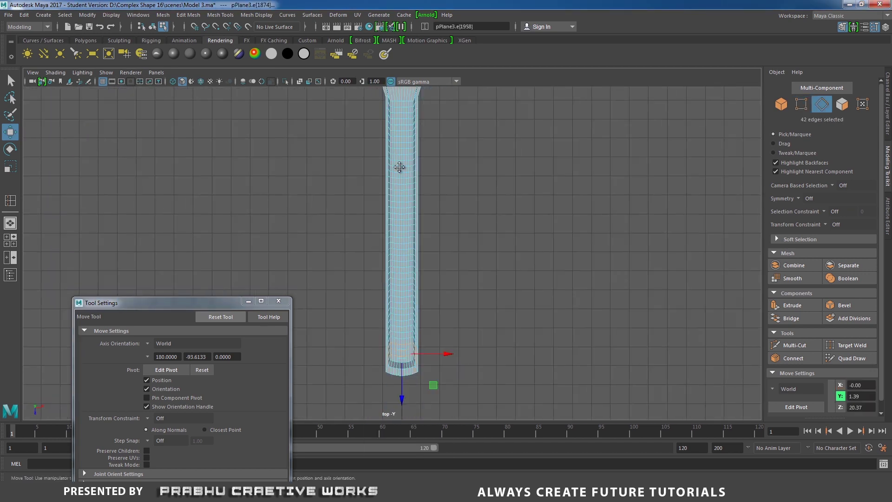
{"action": "middle_click_drag", "start_coordinate": [399, 167], "coordinate": [398, 274], "text": "alt"}
{"action": "right_click_drag", "start_coordinate": [627, 335], "coordinate": [627, 279], "text": "alt"}
{"action": "scroll", "coordinate": [389, 174], "scroll_direction": "up", "scroll_amount": 2}
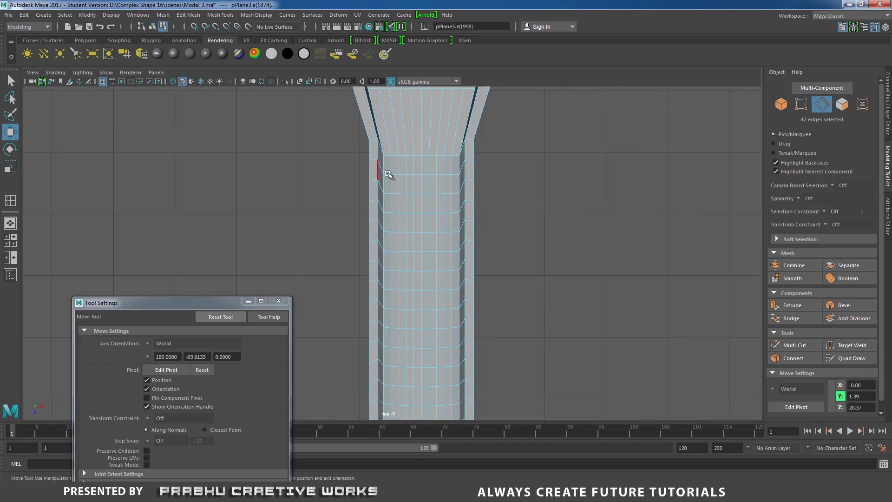
{"action": "double_click", "coordinate": [388, 174]}
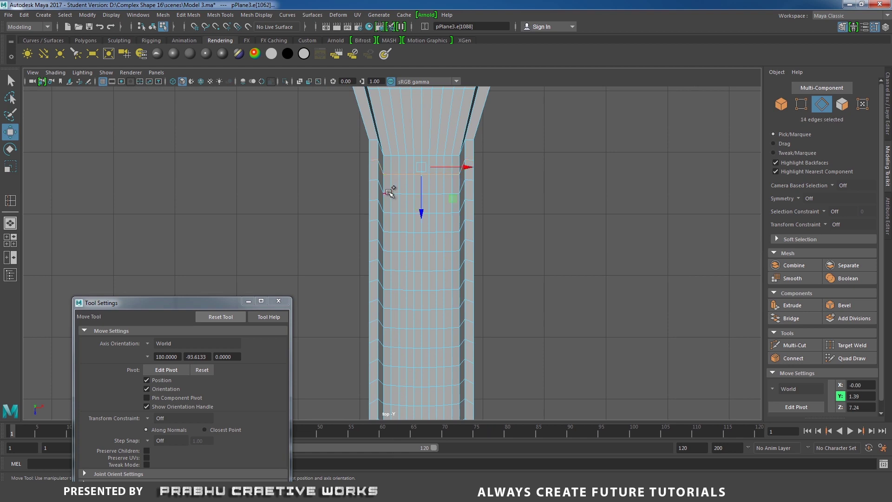
{"action": "double_click", "coordinate": [389, 194], "text": "shift"}
{"action": "double_click", "coordinate": [389, 213], "text": "shift"}
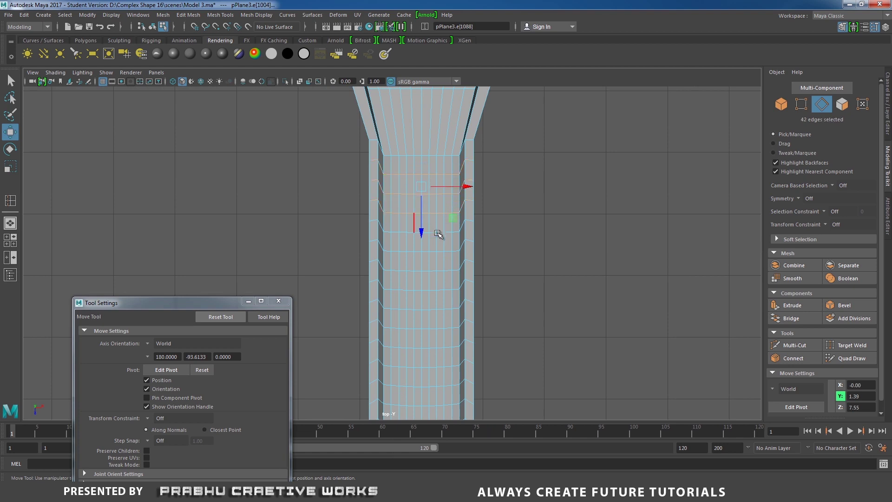
Add the second and third groups of three edge loops down the handle, leaving one loop unselected between groups
{"action": "middle_click_drag", "start_coordinate": [444, 206], "coordinate": [453, 118], "text": "alt"}
{"action": "double_click", "coordinate": [399, 163], "text": "shift"}
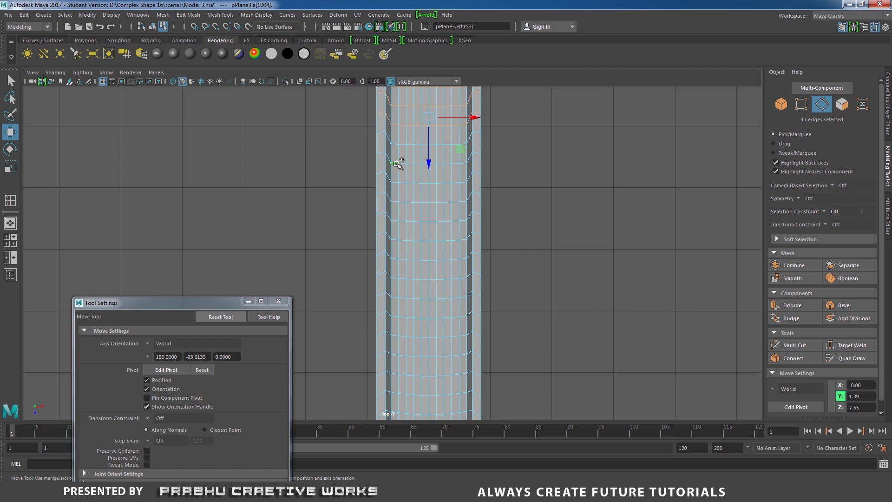
{"action": "double_click", "coordinate": [400, 182], "text": "shift"}
{"action": "double_click", "coordinate": [395, 202], "text": "shift"}
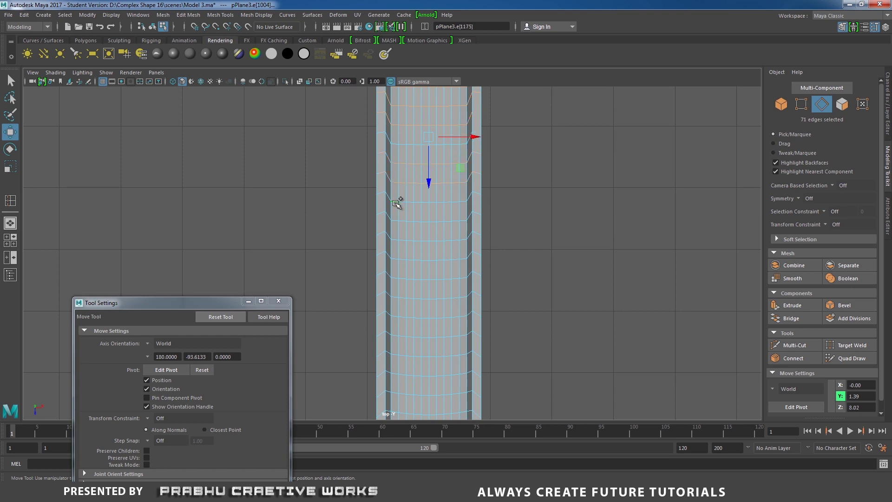
{"action": "middle_click_drag", "start_coordinate": [408, 229], "coordinate": [421, 190], "text": "alt"}
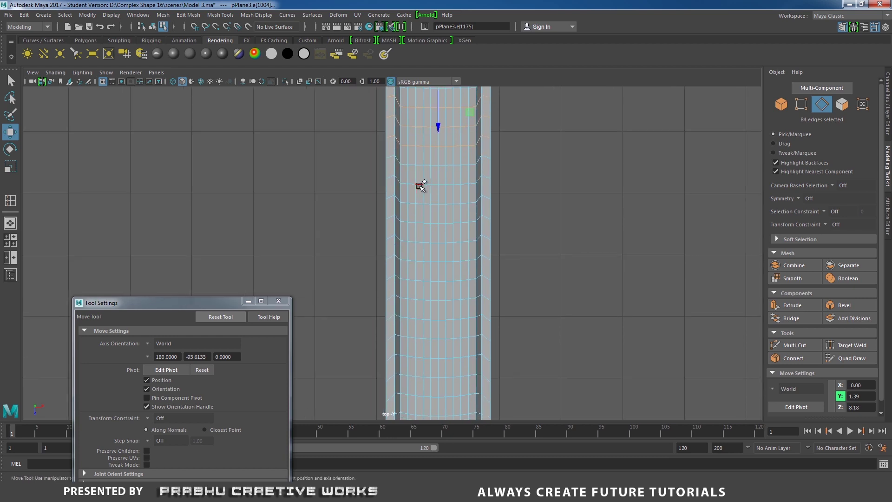
{"action": "double_click", "coordinate": [420, 184], "text": "shift"}
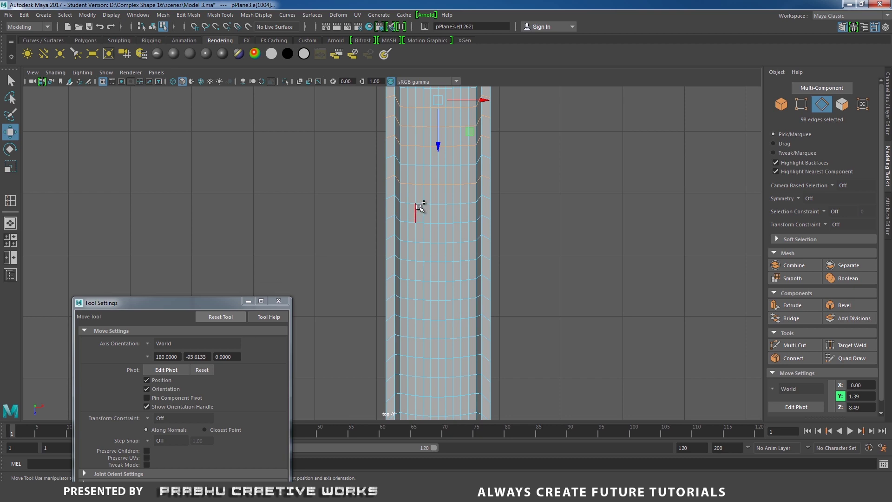
{"action": "double_click", "coordinate": [421, 204], "text": "shift"}
{"action": "double_click", "coordinate": [420, 222], "text": "shift"}
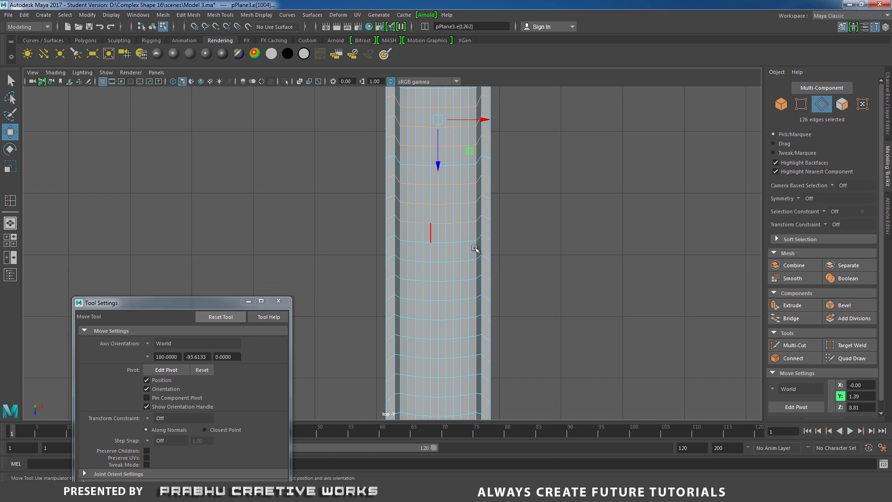
Extend the selection by three more groups of three edge loops, again skipping one loop between groups
{"action": "middle_click_drag", "start_coordinate": [475, 247], "coordinate": [483, 154], "text": "alt"}
{"action": "double_click", "coordinate": [428, 169], "text": "shift"}
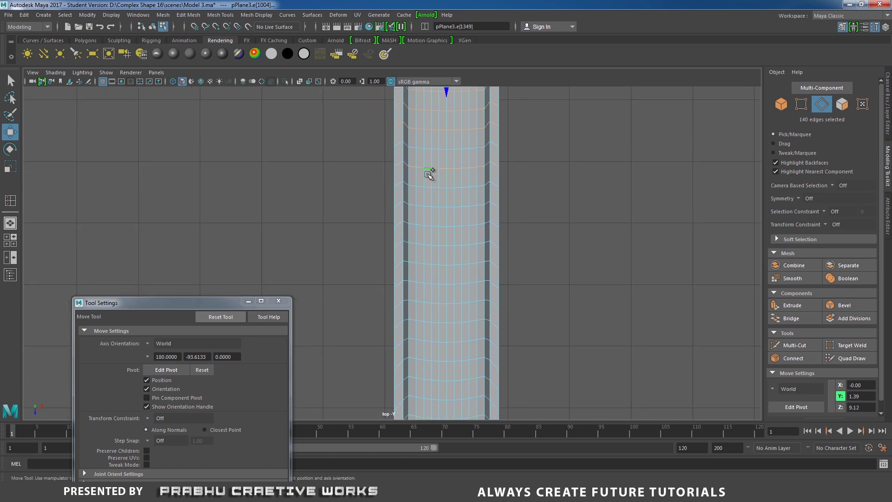
{"action": "double_click", "coordinate": [431, 188], "text": "shift"}
{"action": "middle_click_drag", "start_coordinate": [432, 206], "coordinate": [439, 163], "text": "alt"}
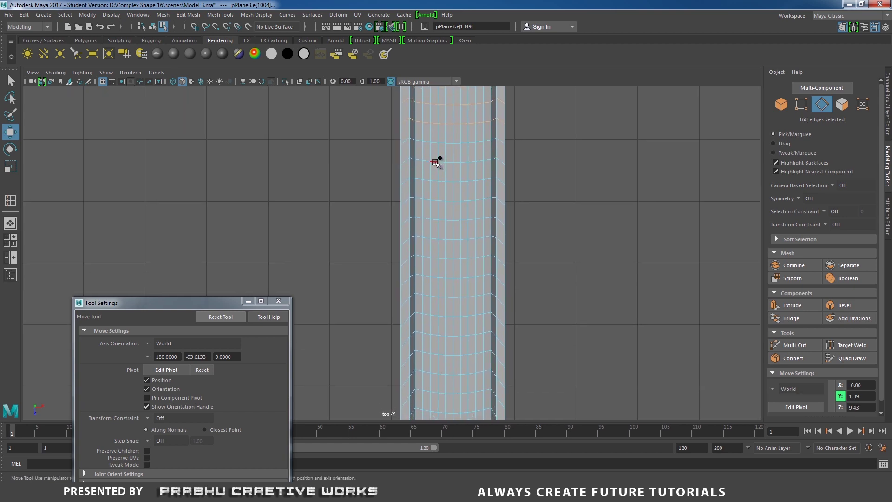
{"action": "double_click", "coordinate": [436, 200], "text": "shift"}
{"action": "middle_click_drag", "start_coordinate": [484, 225], "coordinate": [492, 134], "text": "alt"}
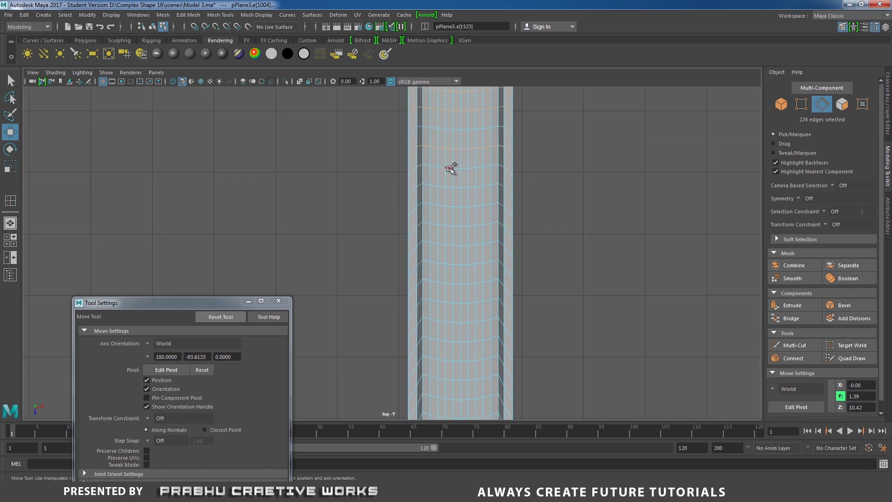
{"action": "double_click", "coordinate": [449, 166], "text": "shift"}
{"action": "middle_click_drag", "start_coordinate": [451, 186], "coordinate": [470, 148], "text": "alt"}
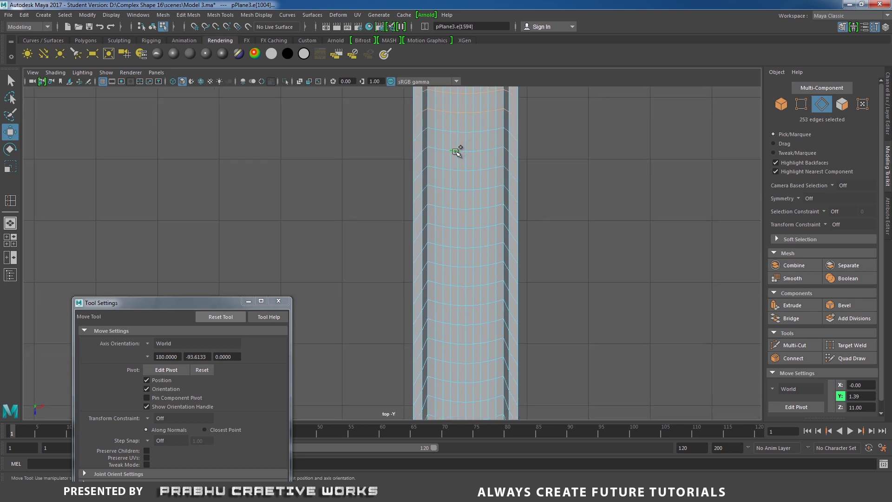
Add the seventh group of three edge loops and undo the mistaken selection of the spacer loop below it
{"action": "double_click", "coordinate": [456, 150], "text": "shift"}
{"action": "double_click", "coordinate": [456, 207], "text": "shift"}
{"action": "key", "text": "ctrl+z"}
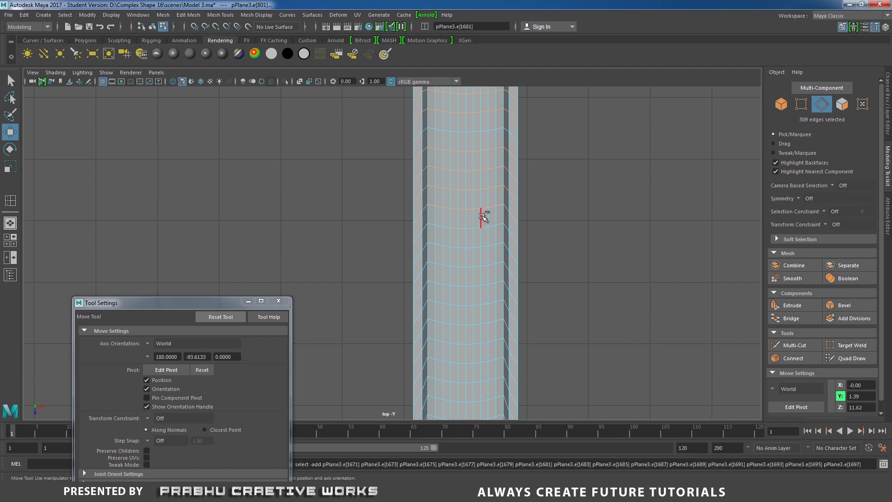
{"action": "key", "text": "ctrl+z"}
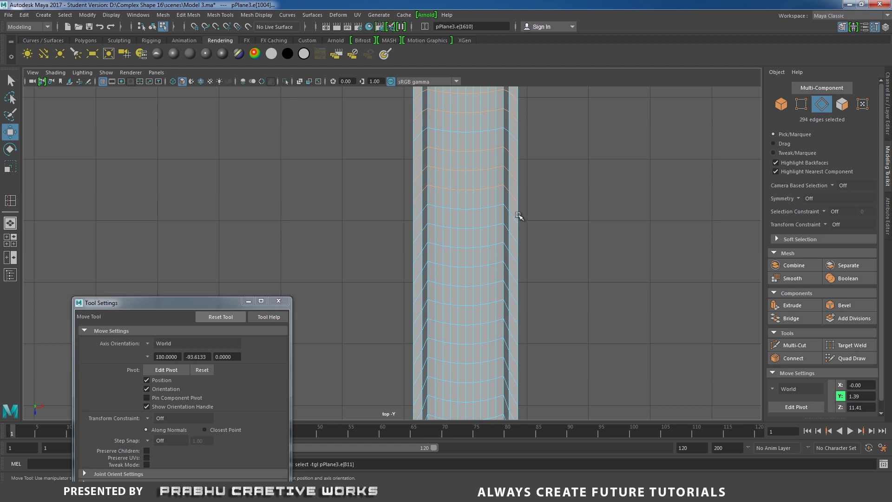
Add the remaining four groups of three edge loops to the handle's closed end, skipping one loop between groups
{"action": "double_click", "coordinate": [454, 227], "text": "shift"}
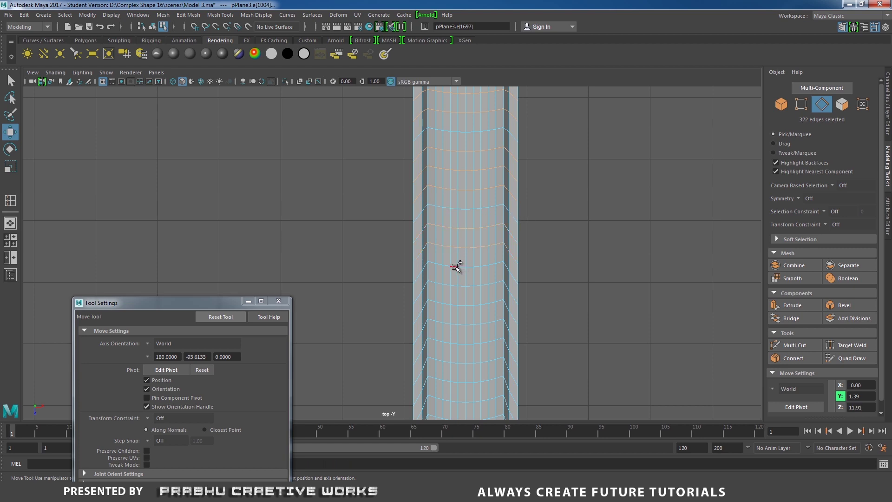
{"action": "middle_click_drag", "start_coordinate": [525, 238], "coordinate": [517, 110], "text": "alt"}
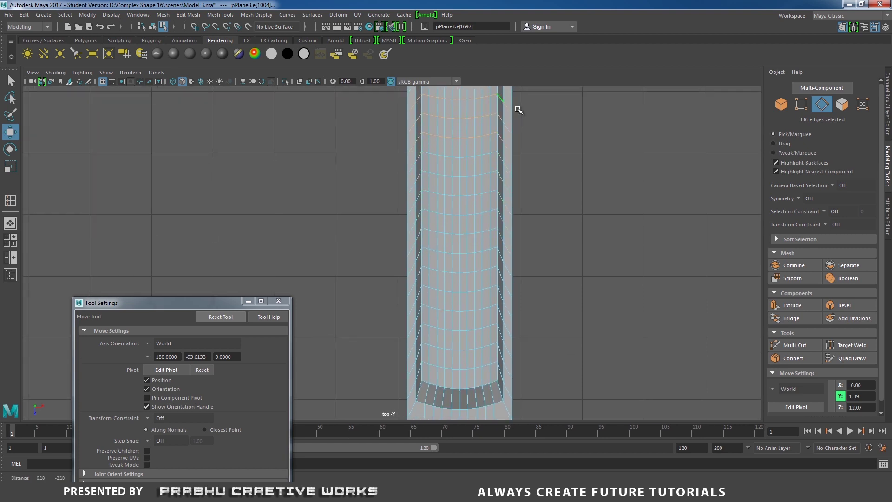
{"action": "double_click", "coordinate": [447, 175], "text": "shift"}
{"action": "double_click", "coordinate": [448, 193], "text": "shift"}
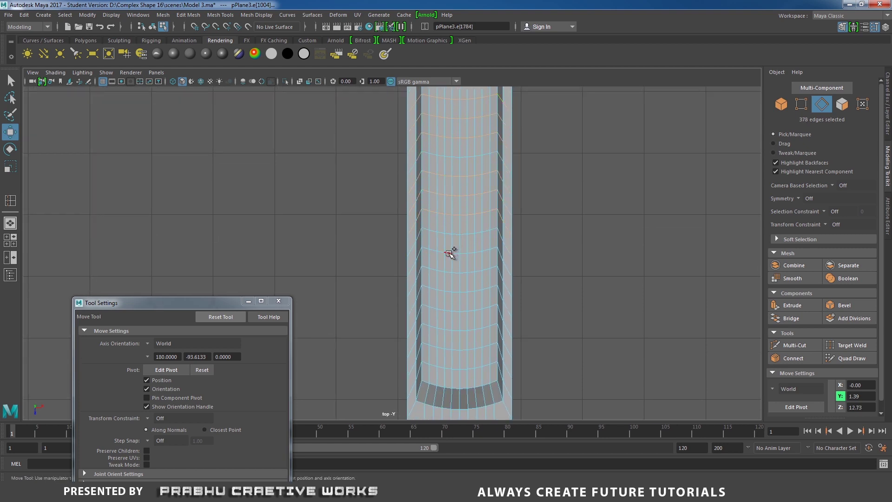
{"action": "double_click", "coordinate": [449, 272], "text": "shift"}
Scale the selected edge loops outward along X to form a row of bulges along both handle sides
{"action": "right_click_drag", "start_coordinate": [533, 278], "coordinate": [456, 174], "text": "alt"}
{"action": "middle_click_drag", "start_coordinate": [456, 173], "coordinate": [457, 338], "text": "alt"}
{"action": "right_click_drag", "start_coordinate": [469, 220], "coordinate": [553, 210], "text": "alt"}
{"action": "middle_click_drag", "start_coordinate": [456, 149], "coordinate": [454, 177], "text": "alt"}
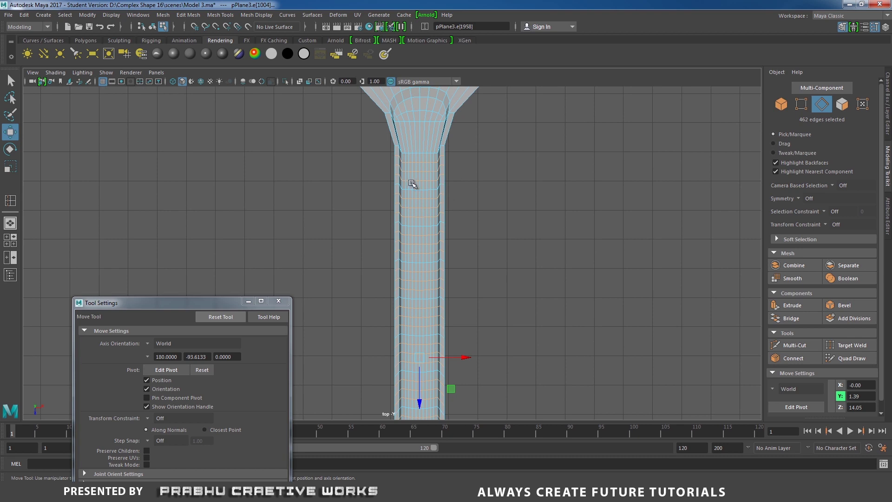
{"action": "mouse_move", "coordinate": [447, 210]}
{"action": "middle_mouse_down", "text": "alt"}
{"action": "mouse_move", "coordinate": [425, 148]}
{"action": "mouse_move", "coordinate": [437, 210]}
{"action": "mouse_move", "coordinate": [425, 224]}
{"action": "mouse_move", "coordinate": [450, 201]}
{"action": "middle_mouse_up", "text": "alt"}
{"action": "key", "text": "r"}
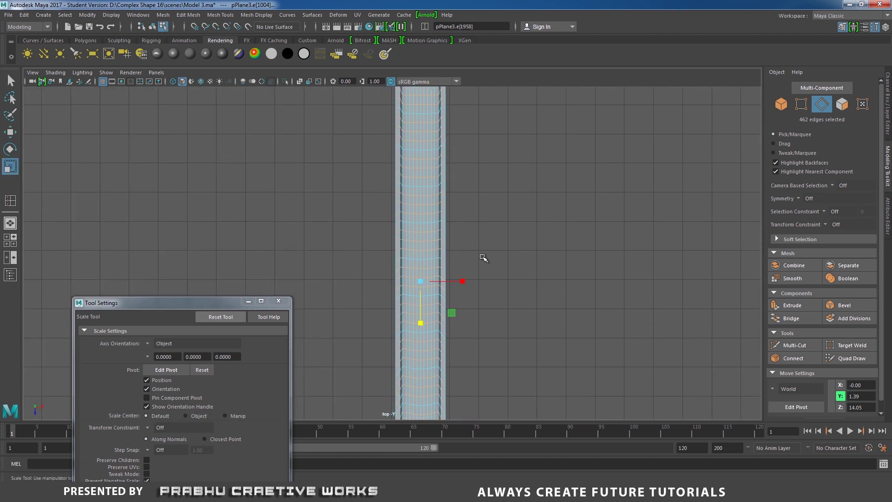
{"action": "left_click_drag", "start_coordinate": [464, 281], "coordinate": [464, 281]}
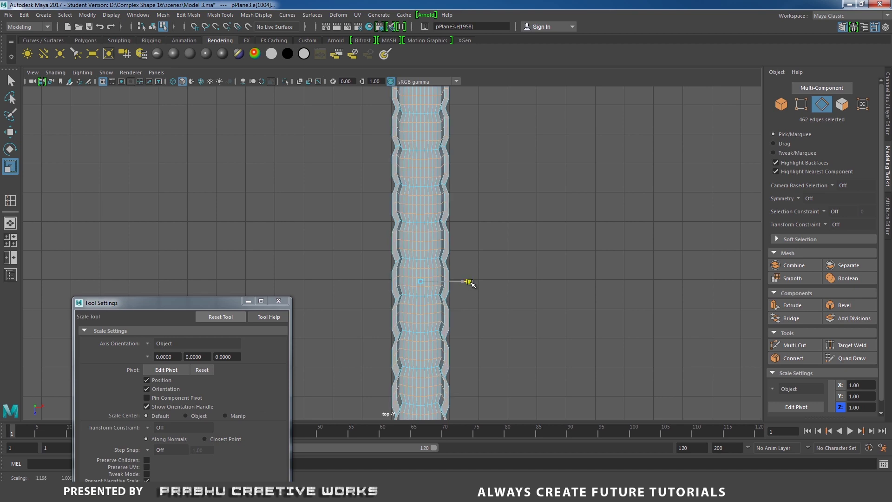
{"action": "middle_click_drag", "start_coordinate": [478, 272], "coordinate": [418, 244], "text": "alt"}
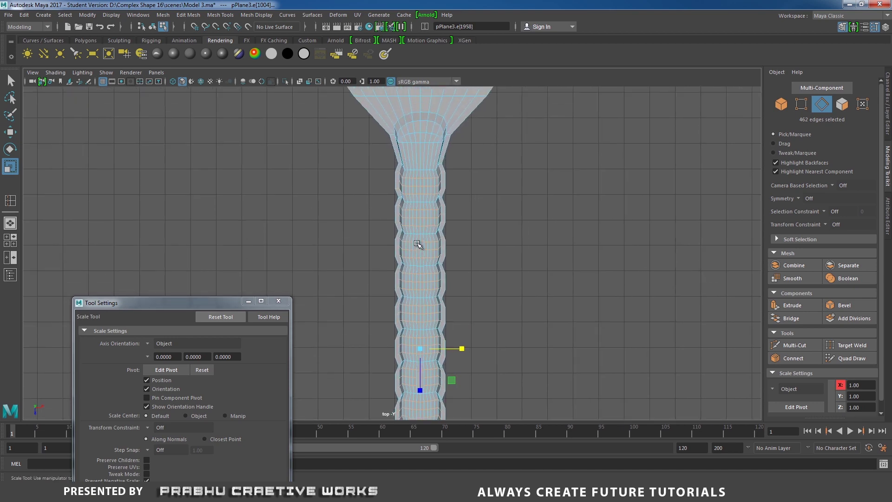
{"action": "right_click_drag", "start_coordinate": [418, 243], "coordinate": [513, 219], "text": "alt"}
{"action": "middle_click_drag", "start_coordinate": [493, 207], "coordinate": [477, 69], "text": "alt"}
{"action": "left_click_drag", "start_coordinate": [459, 273], "coordinate": [460, 274]}
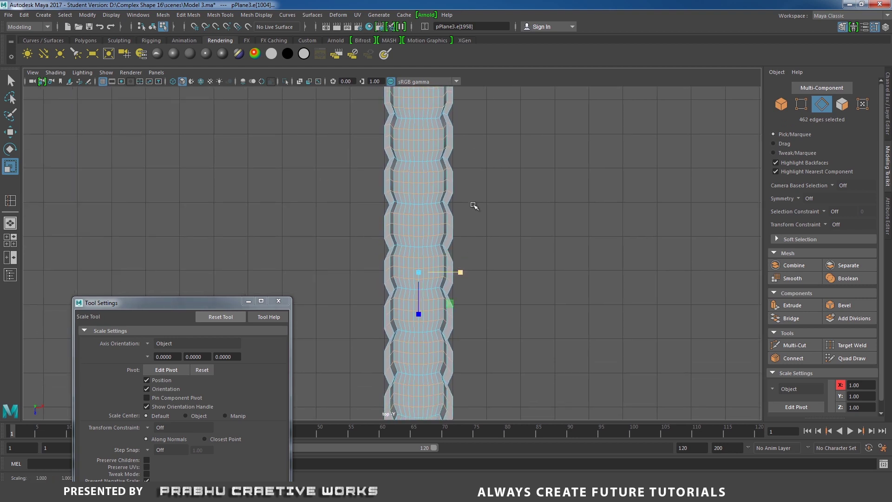
Start a new edge selection with the middle loop of each of the first three bulges below the neck
{"action": "middle_click_drag", "start_coordinate": [475, 204], "coordinate": [478, 380], "text": "alt"}
{"action": "right_click_drag", "start_coordinate": [435, 230], "coordinate": [478, 256], "text": "alt"}
{"action": "right_click_drag", "start_coordinate": [439, 201], "coordinate": [415, 225]}
{"action": "double_click", "coordinate": [407, 207]}
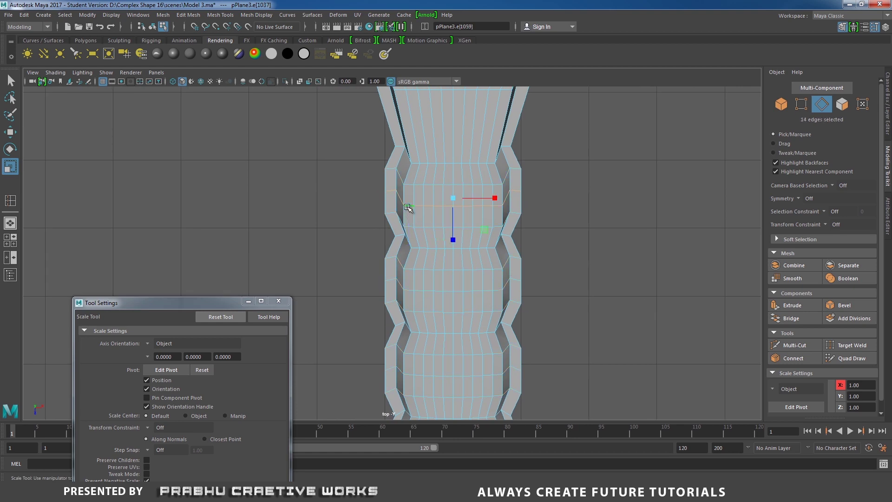
{"action": "double_click", "coordinate": [420, 288], "text": "shift"}
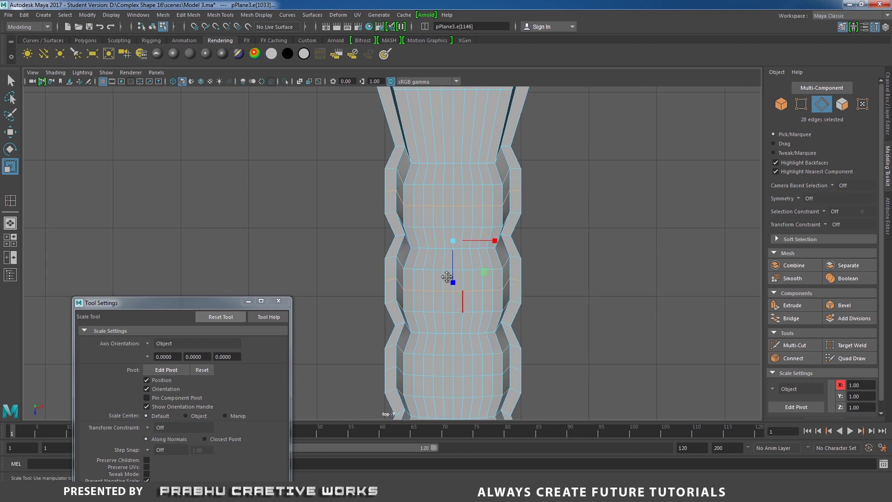
{"action": "middle_click_drag", "start_coordinate": [419, 289], "coordinate": [434, 212], "text": "alt"}
{"action": "double_click", "coordinate": [418, 232], "text": "shift"}
Add the middle edge loop of every remaining bulge down to the handle's closed end
{"action": "middle_click_drag", "start_coordinate": [449, 267], "coordinate": [441, 153], "text": "alt"}
{"action": "double_click", "coordinate": [410, 201], "text": "shift"}
{"action": "middle_click_drag", "start_coordinate": [428, 271], "coordinate": [423, 171], "text": "alt"}
{"action": "double_click", "coordinate": [424, 214], "text": "shift"}
{"action": "middle_click_drag", "start_coordinate": [424, 214], "coordinate": [422, 174], "text": "alt"}
{"action": "double_click", "coordinate": [408, 170], "text": "shift"}
{"action": "double_click", "coordinate": [423, 174], "text": "shift"}
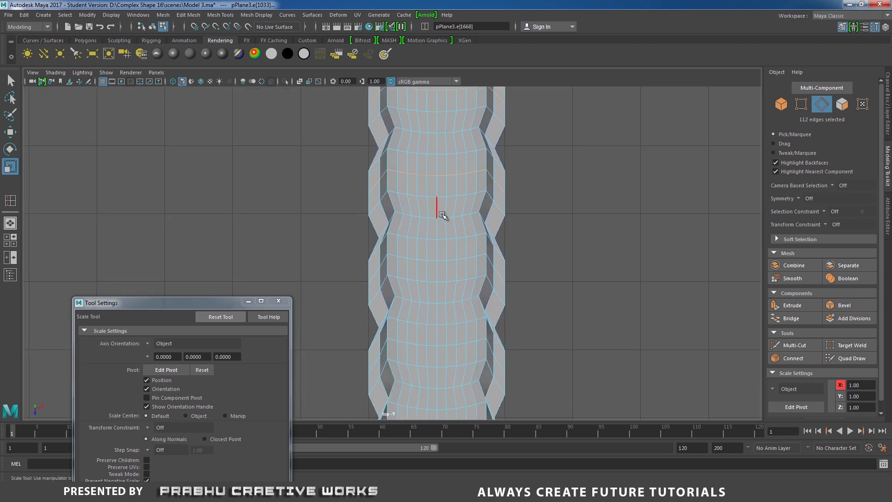
{"action": "middle_click_drag", "start_coordinate": [441, 208], "coordinate": [447, 128], "text": "alt"}
{"action": "double_click", "coordinate": [425, 173], "text": "shift"}
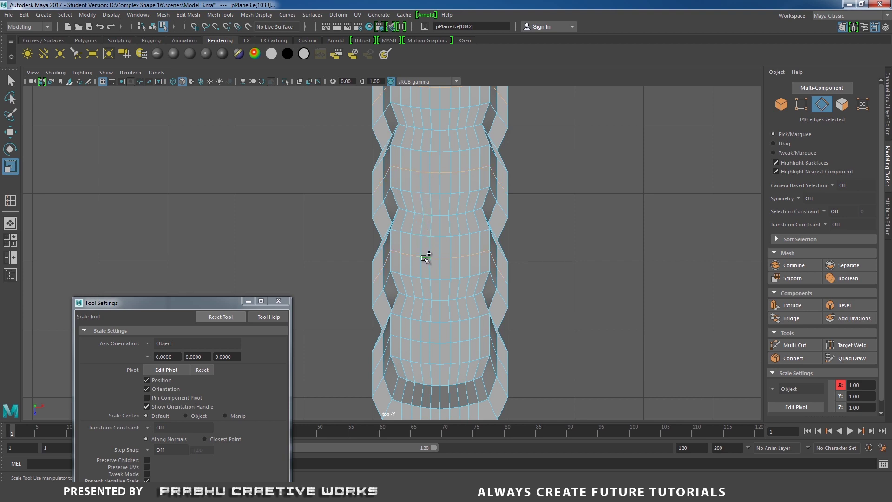
Scale the selected middle loops slightly outward along X to round the bulges
{"action": "scroll", "coordinate": [488, 135], "scroll_direction": "down", "scroll_amount": 4}
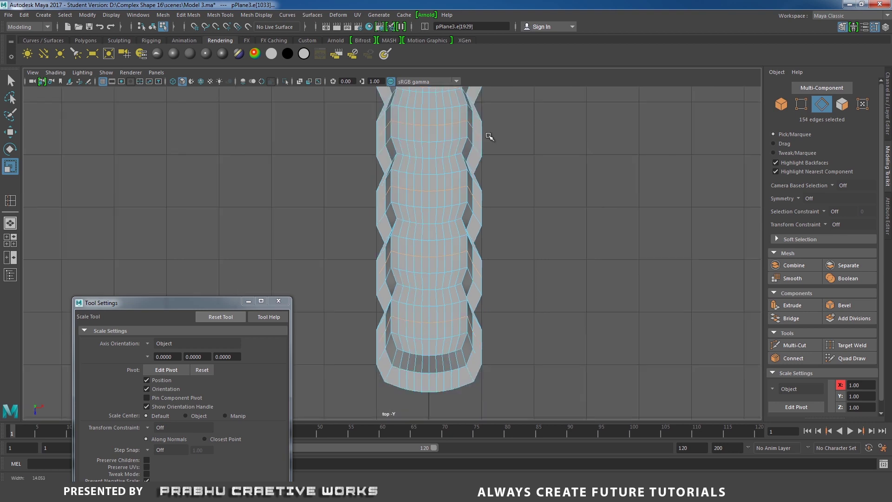
{"action": "scroll", "coordinate": [502, 235], "scroll_direction": "up", "scroll_amount": 3}
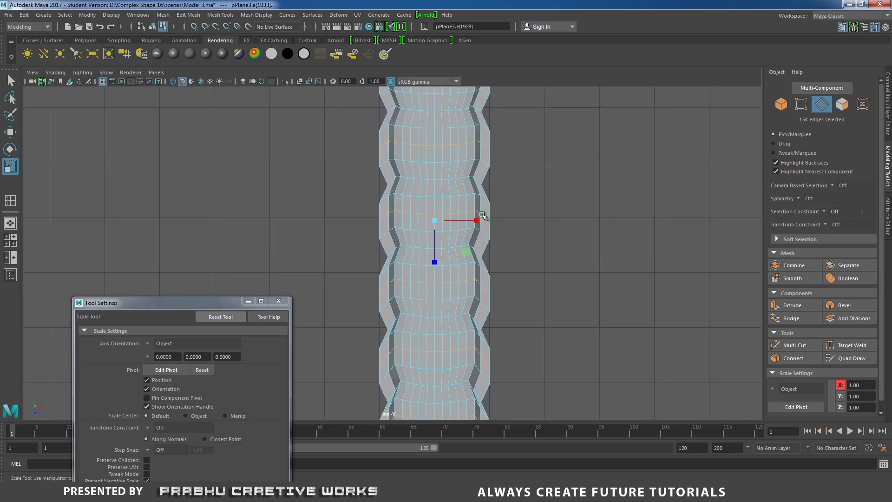
{"action": "left_click_drag", "start_coordinate": [477, 220], "coordinate": [477, 221]}
Return to object mode and switch from the top view to the perspective view
{"action": "right_click", "coordinate": [457, 169]}
{"action": "right_click_drag", "start_coordinate": [458, 169], "coordinate": [503, 155]}
{"action": "right_click_drag", "start_coordinate": [572, 194], "coordinate": [350, 193], "text": "alt"}
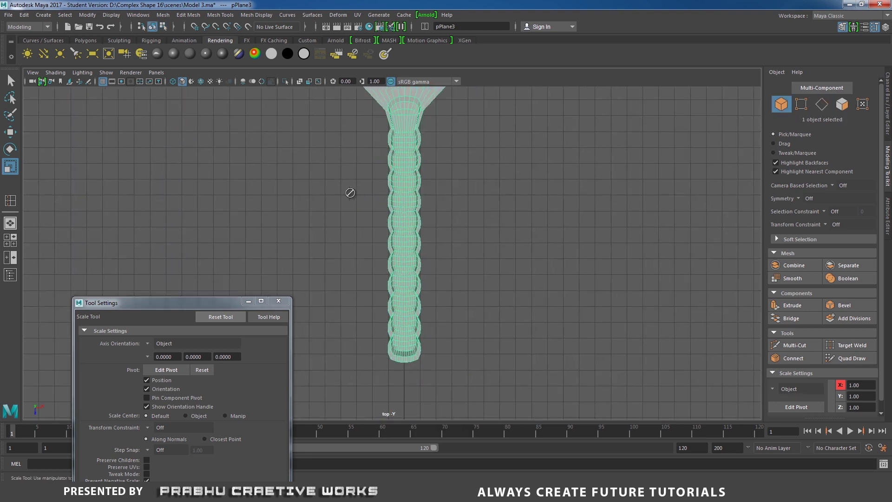
{"action": "left_click_drag", "start_coordinate": [350, 193], "coordinate": [404, 168], "text": "alt"}
{"action": "key", "text": "space"}
{"action": "right_click_drag", "start_coordinate": [442, 204], "coordinate": [240, 198], "text": "alt"}
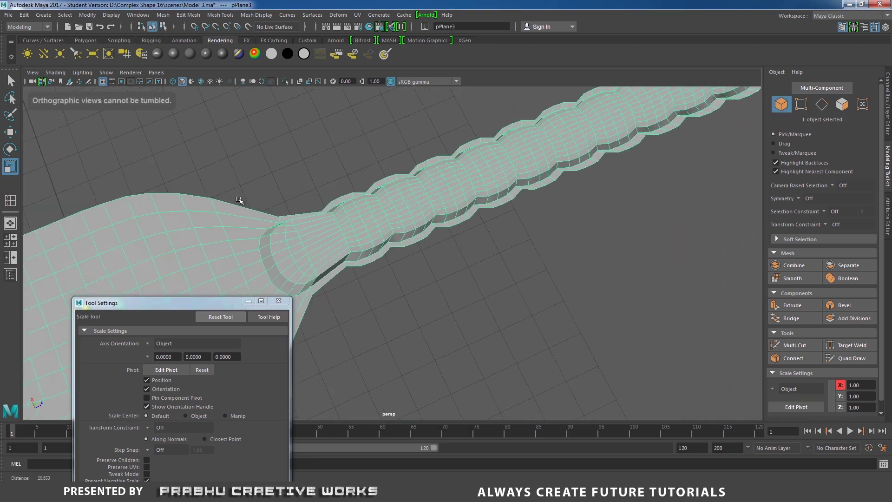
Deselect the model, inspect the smoothed rippled handle from several angles, and reselect the model
{"action": "left_click_drag", "start_coordinate": [240, 199], "coordinate": [374, 186], "text": "alt"}
{"action": "scroll", "coordinate": [368, 214], "scroll_direction": "down", "scroll_amount": 4}
{"action": "scroll", "coordinate": [373, 217], "scroll_direction": "up", "scroll_amount": 3}
{"action": "middle_click_drag", "start_coordinate": [439, 297], "coordinate": [436, 251], "text": "alt"}
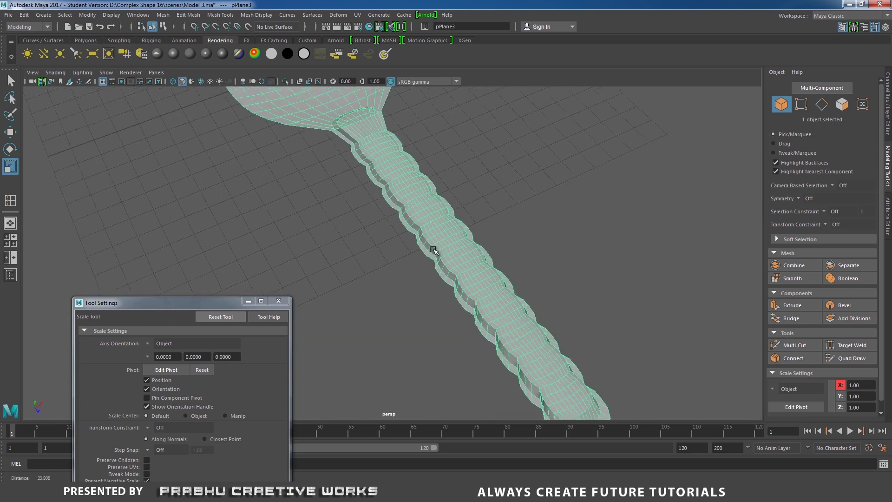
{"action": "left_click_drag", "start_coordinate": [436, 251], "coordinate": [465, 245], "text": "alt"}
{"action": "left_click", "coordinate": [609, 233]}
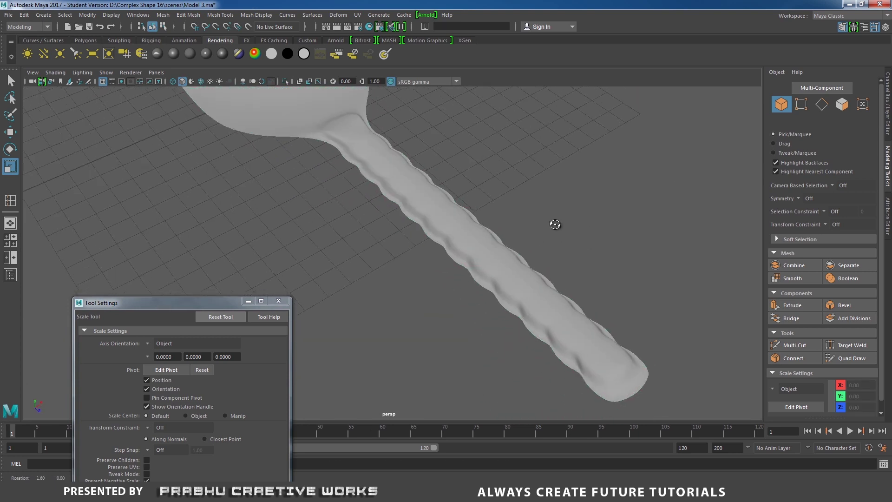
{"action": "left_click_drag", "start_coordinate": [554, 224], "coordinate": [424, 238], "text": "alt"}
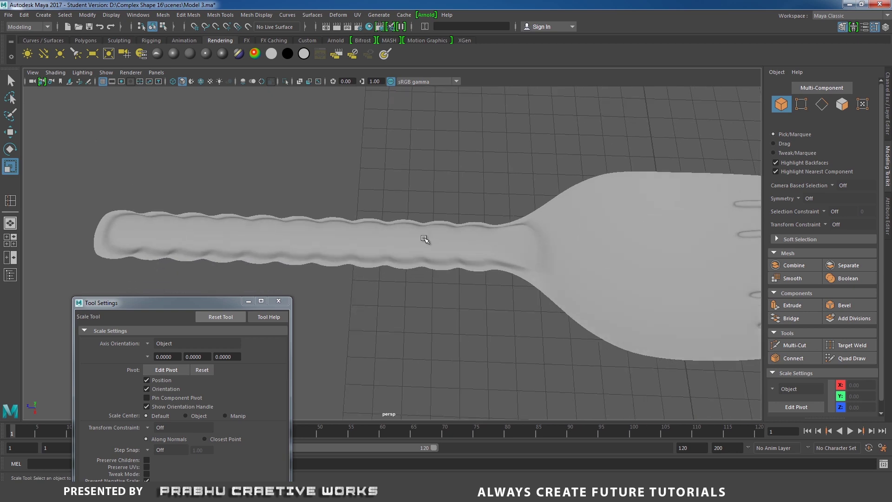
{"action": "left_click", "coordinate": [176, 233]}
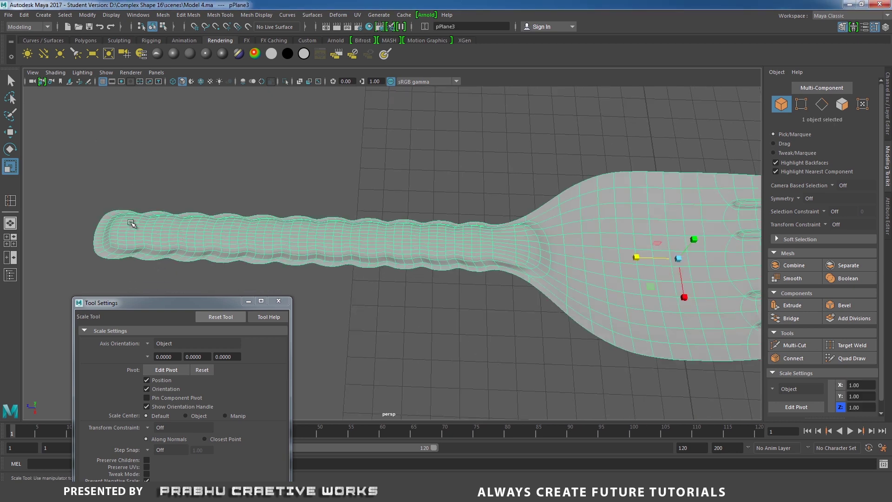
Check the hanging hole near the handle's end in the reference photo, return to Maya, and close the Tool Settings window
{"action": "left_click", "coordinate": [232, 493]}
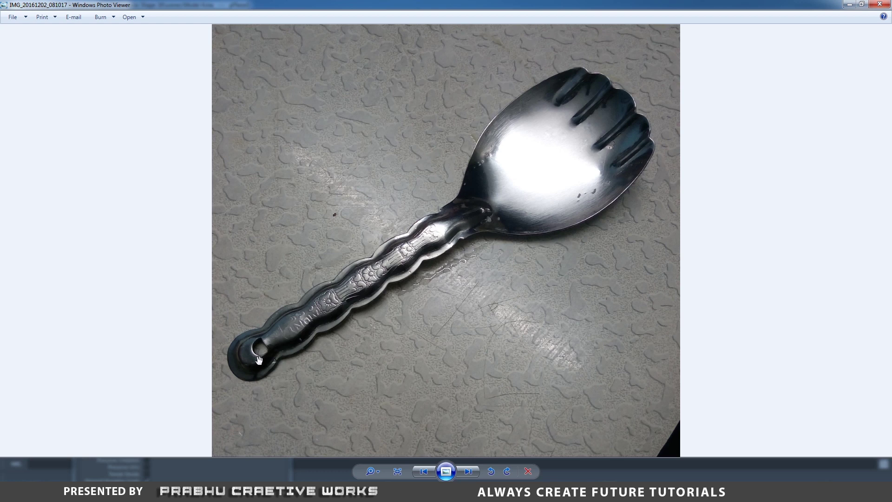
{"action": "key", "text": "alt+Tab"}
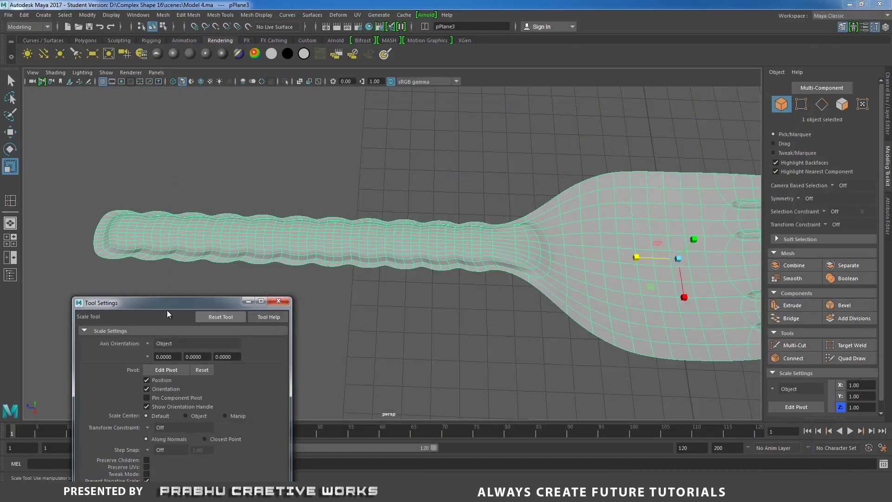
{"action": "left_click", "coordinate": [281, 302]}
Switch to face mode and select a block of faces, four across and two rows deep, in the bulge at the handle's closed end
{"action": "middle_click_drag", "start_coordinate": [296, 230], "coordinate": [376, 227], "text": "alt"}
{"action": "left_click_drag", "start_coordinate": [377, 227], "coordinate": [261, 268], "text": "alt"}
{"action": "scroll", "coordinate": [261, 268], "scroll_direction": "up", "scroll_amount": 10}
{"action": "middle_click_drag", "start_coordinate": [186, 244], "coordinate": [691, 257], "text": "alt"}
{"action": "mouse_move", "coordinate": [446, 257]}
{"action": "middle_mouse_down", "text": "alt"}
{"action": "mouse_move", "coordinate": [460, 263]}
{"action": "mouse_move", "coordinate": [460, 249]}
{"action": "middle_mouse_up", "text": "alt"}
{"action": "scroll", "coordinate": [378, 248], "scroll_direction": "up", "scroll_amount": 2}
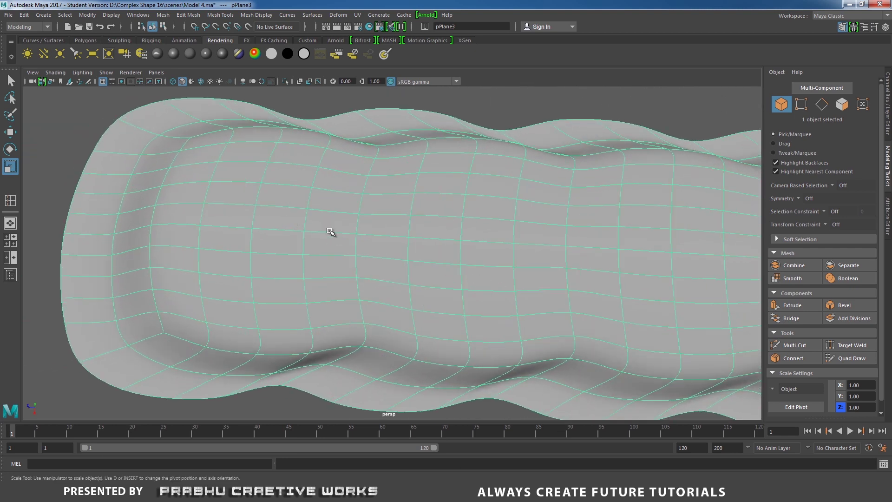
{"action": "scroll", "coordinate": [353, 256], "scroll_direction": "down", "scroll_amount": 3}
{"action": "left_click_drag", "start_coordinate": [372, 277], "coordinate": [190, 279], "text": "alt"}
{"action": "middle_click_drag", "start_coordinate": [306, 265], "coordinate": [348, 295], "text": "alt"}
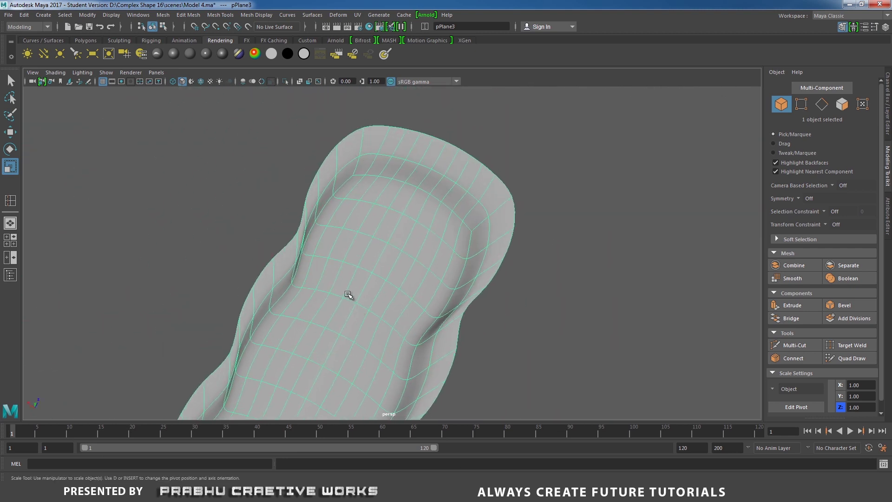
{"action": "left_click_drag", "start_coordinate": [348, 294], "coordinate": [423, 216], "text": "alt"}
{"action": "right_click_drag", "start_coordinate": [423, 216], "coordinate": [423, 242]}
{"action": "left_click", "coordinate": [390, 185]}
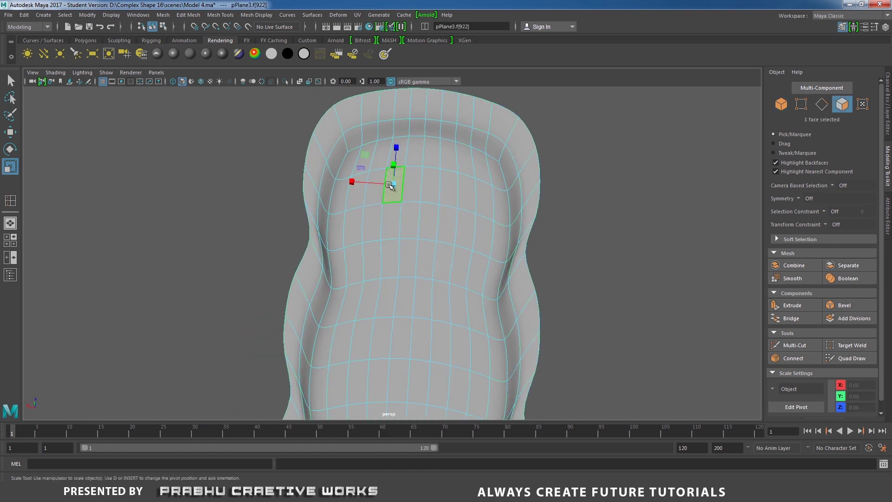
{"action": "left_click", "coordinate": [393, 219], "text": "shift"}
{"action": "left_click", "coordinate": [413, 221], "text": "shift"}
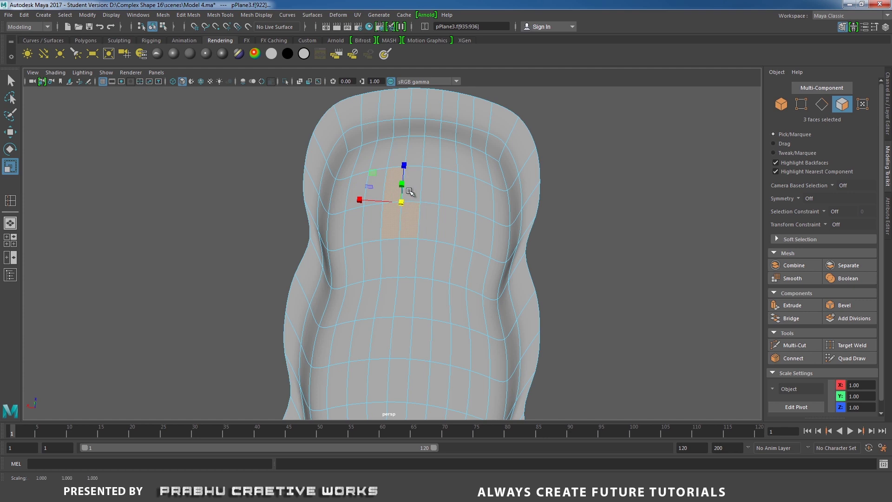
{"action": "left_click", "coordinate": [428, 196], "text": "shift"}
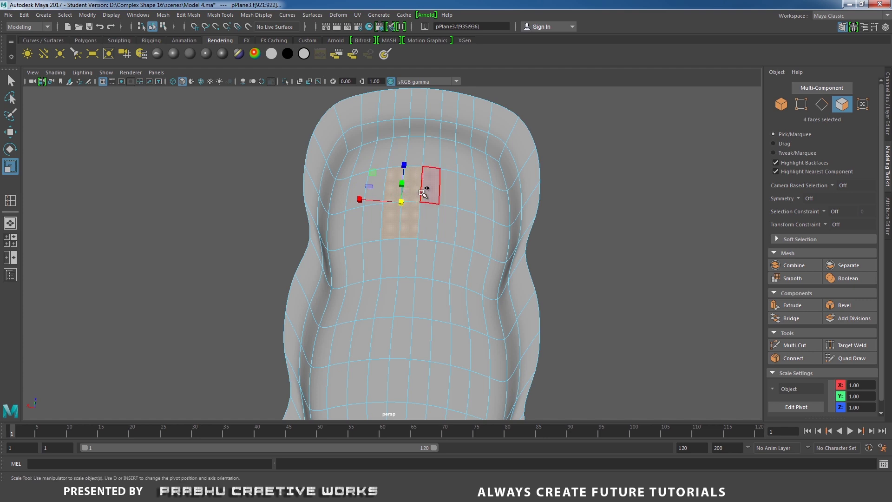
{"action": "left_click", "coordinate": [428, 177], "text": "shift"}
{"action": "left_click", "coordinate": [446, 194], "text": "shift"}
{"action": "left_click", "coordinate": [447, 218], "text": "shift"}
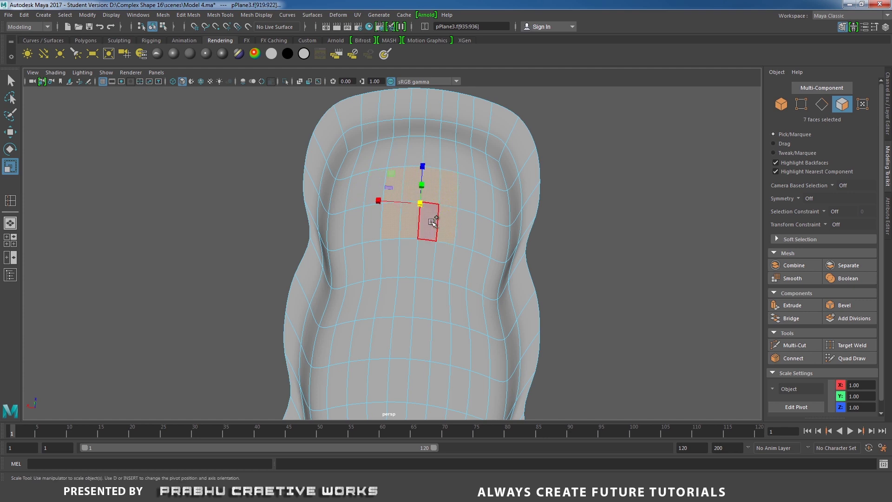
Widen the face selection by one column on each side, making two rows of six faces
{"action": "left_click", "coordinate": [374, 226], "text": "shift"}
{"action": "left_click", "coordinate": [377, 195], "text": "shift"}
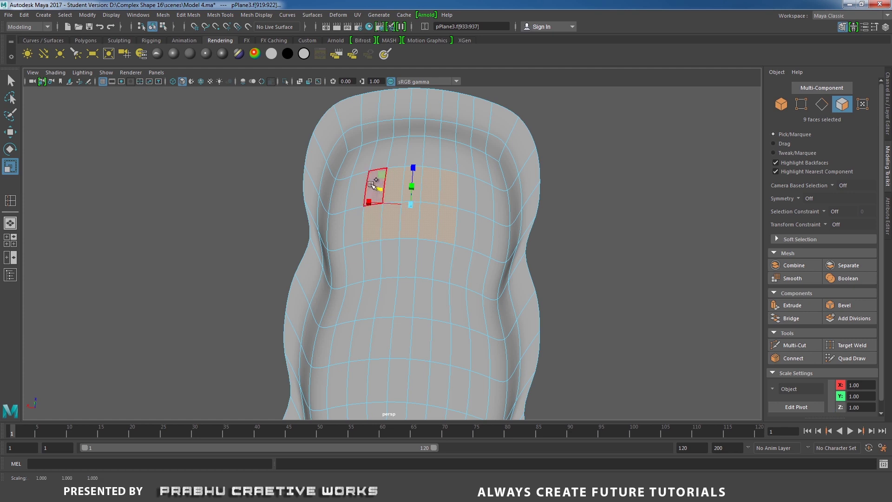
{"action": "left_click", "coordinate": [377, 192], "text": "shift"}
{"action": "right_click_drag", "start_coordinate": [491, 241], "coordinate": [460, 258], "text": "alt"}
{"action": "left_click", "coordinate": [459, 254], "text": "shift"}
{"action": "left_click", "coordinate": [461, 222], "text": "shift"}
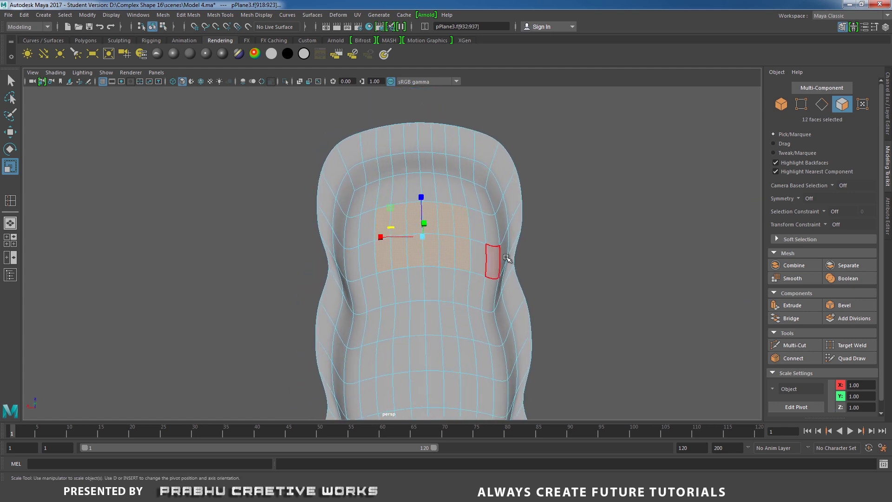
Turn off the smooth preview and add the adjoining third row of six faces to the selection
{"action": "middle_click_drag", "start_coordinate": [511, 260], "coordinate": [530, 260], "text": "alt"}
{"action": "middle_click_drag", "start_coordinate": [471, 257], "coordinate": [474, 218], "text": "alt"}
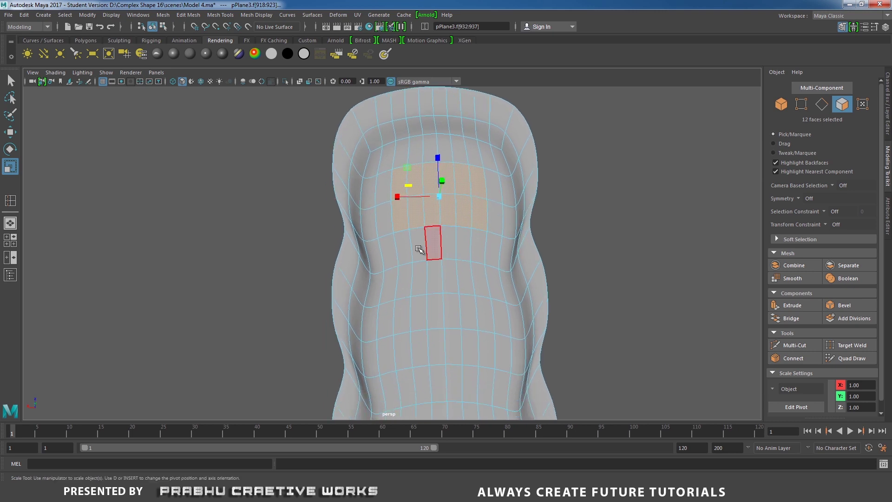
{"action": "left_click", "coordinate": [406, 245], "text": "shift"}
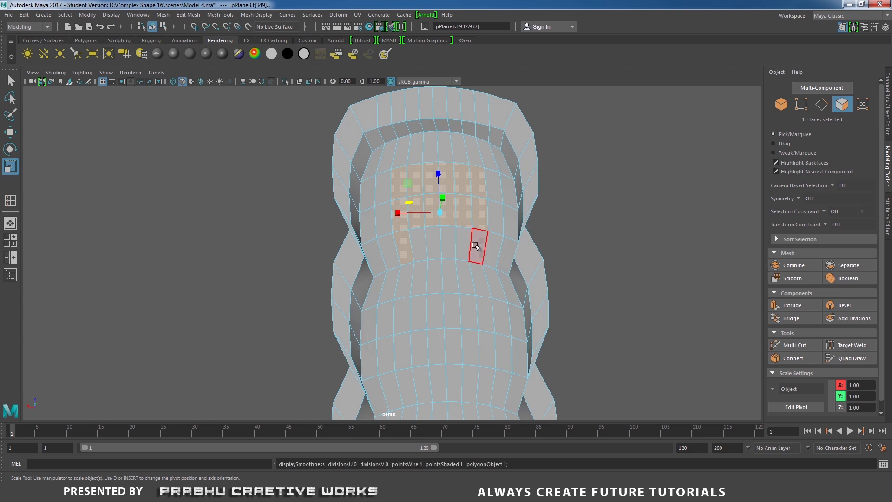
{"action": "key", "text": "1"}
{"action": "left_click", "coordinate": [434, 247], "text": "shift"}
{"action": "left_click", "coordinate": [449, 246], "text": "shift"}
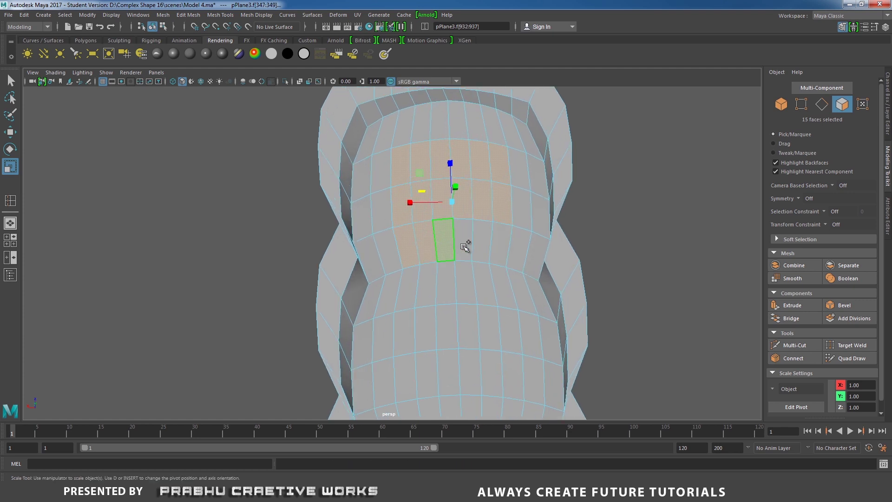
{"action": "left_click", "coordinate": [465, 246], "text": "shift"}
{"action": "left_click", "coordinate": [480, 247], "text": "shift"}
{"action": "left_click", "coordinate": [494, 253], "text": "shift"}
Extrude the selected faces, scale them uniformly inward to about 0.94, and delete them to open a hole in the handle
{"action": "right_click_drag", "start_coordinate": [497, 260], "coordinate": [498, 273], "text": "shift"}
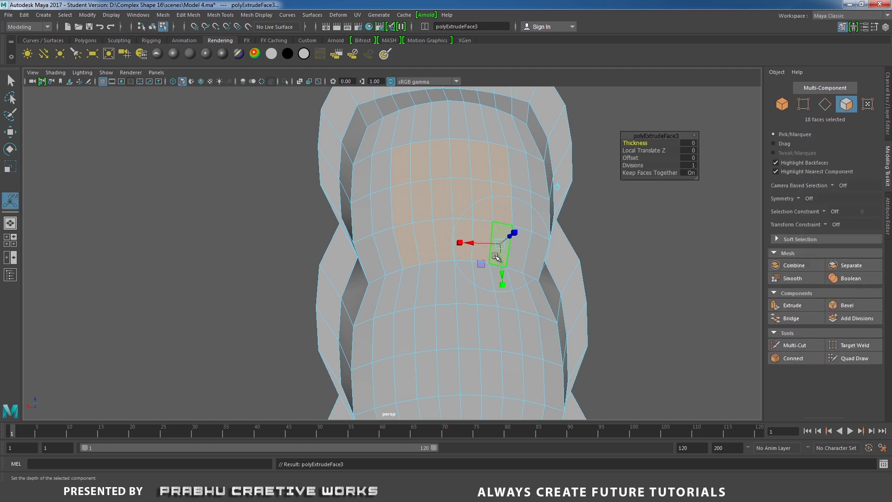
{"action": "key", "text": "r"}
{"action": "left_click_drag", "start_coordinate": [454, 209], "coordinate": [451, 207]}
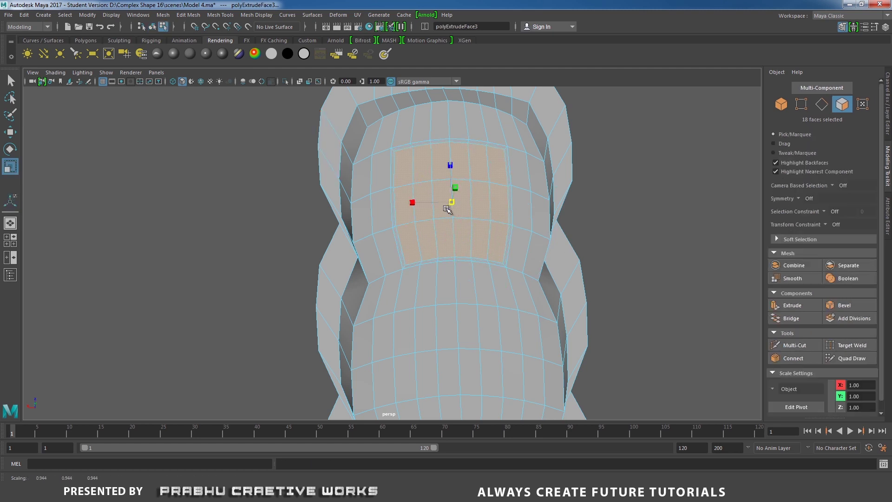
{"action": "left_click_drag", "start_coordinate": [442, 246], "coordinate": [528, 264], "text": "alt"}
{"action": "key", "text": "Delete"}
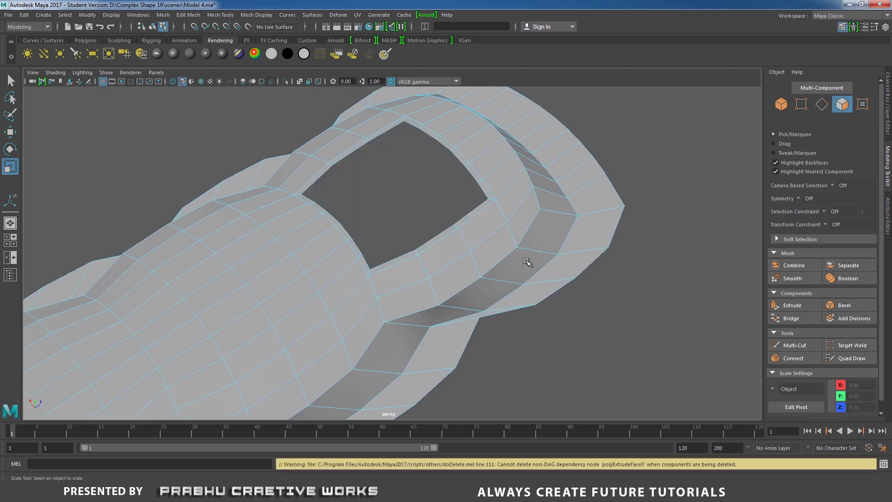
In vertex mode, select the outer rim vertex at the hole's upper-left corner and set the transform constraint to Edge Slide for moving
{"action": "left_click_drag", "start_coordinate": [474, 189], "coordinate": [424, 233], "text": "alt"}
{"action": "right_click_drag", "start_coordinate": [433, 224], "coordinate": [400, 225]}
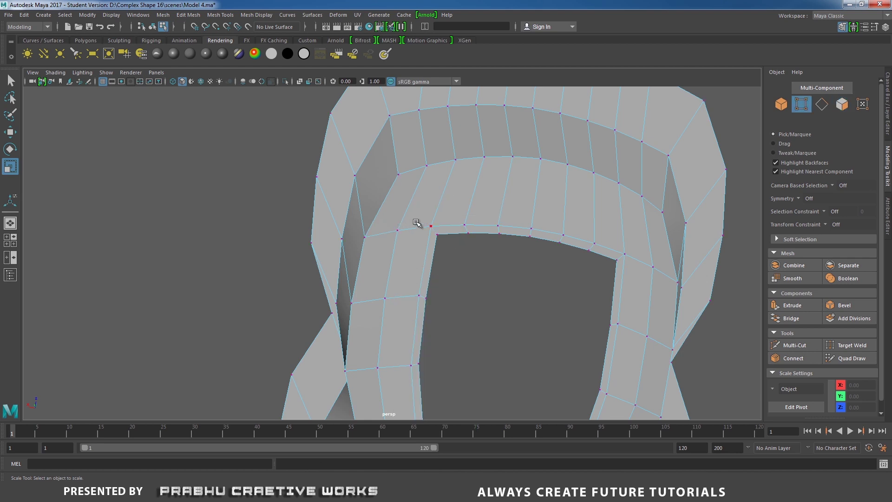
{"action": "left_click_drag", "start_coordinate": [443, 250], "coordinate": [470, 269]}
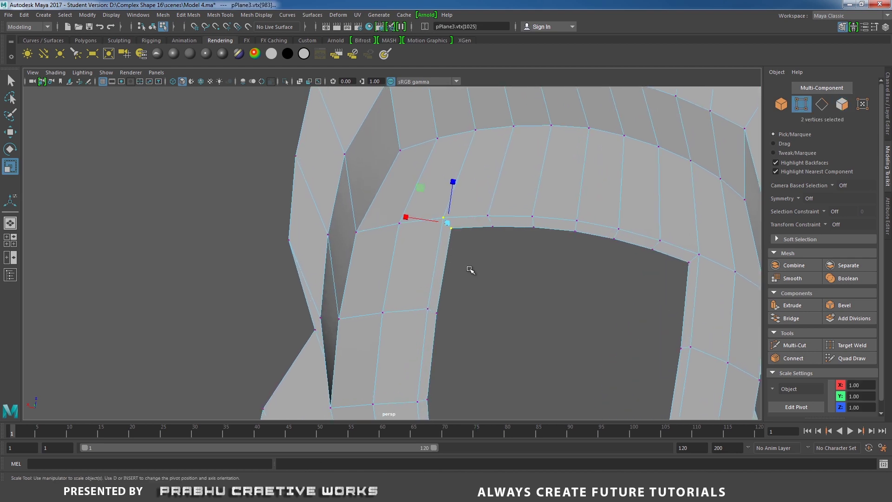
{"action": "left_click_drag", "start_coordinate": [446, 230], "coordinate": [448, 203], "text": "alt"}
{"action": "left_click", "coordinate": [457, 215]}
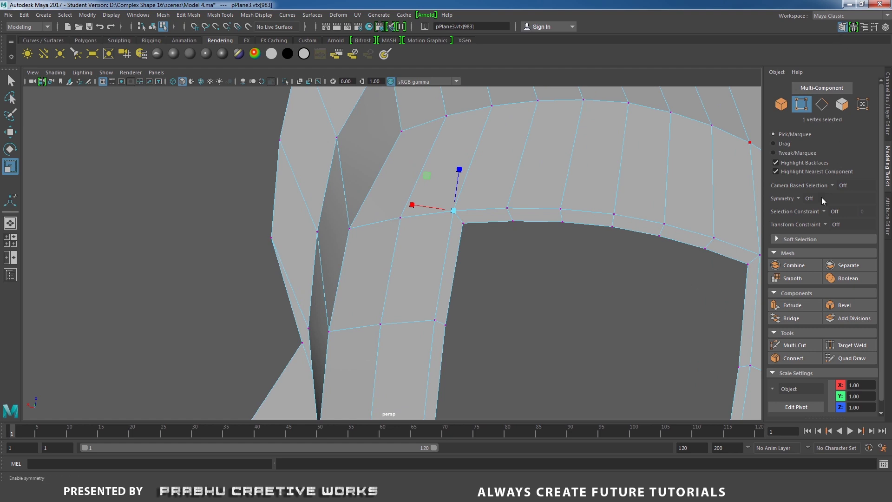
{"action": "left_click", "coordinate": [826, 225]}
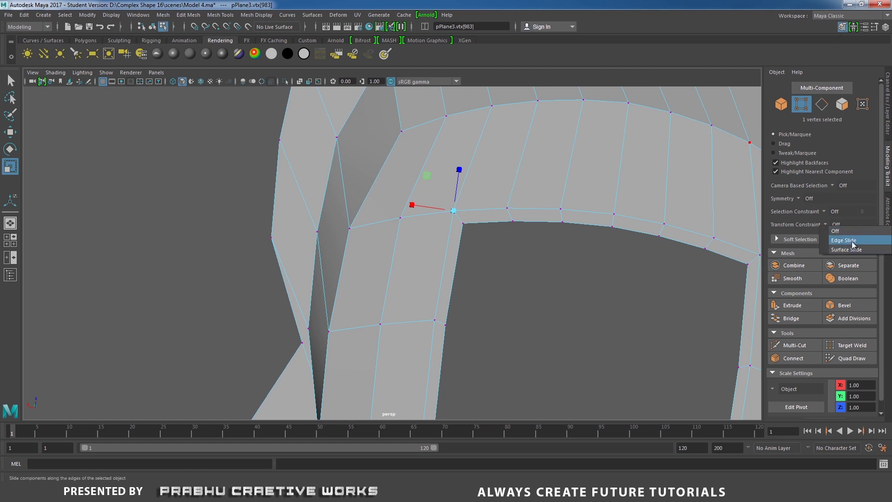
{"action": "left_click", "coordinate": [843, 240]}
{"action": "key", "text": "w"}
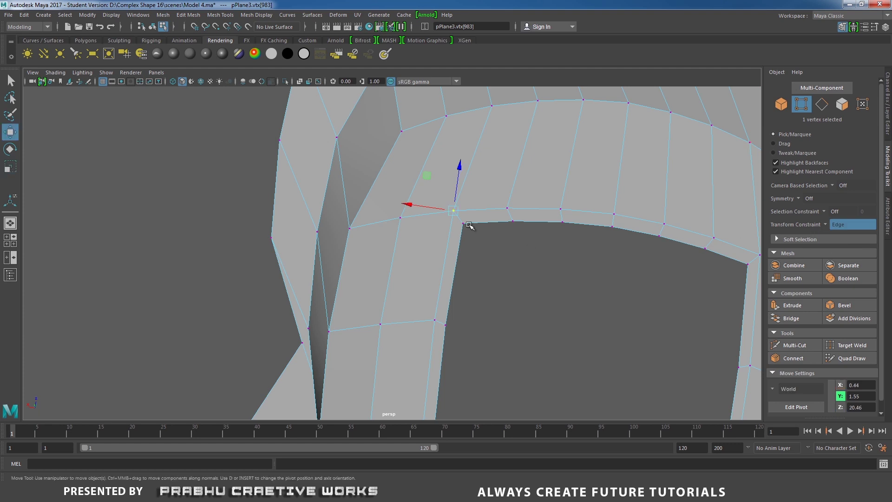
Slide the outer and inner rim vertices of the hole's upper-left corner down along the side edge to bevel that corner
{"action": "left_click_drag", "start_coordinate": [456, 213], "coordinate": [454, 279]}
{"action": "left_click", "coordinate": [462, 223]}
{"action": "left_click", "coordinate": [446, 250]}
{"action": "left_click", "coordinate": [452, 265]}
{"action": "left_click", "coordinate": [447, 261]}
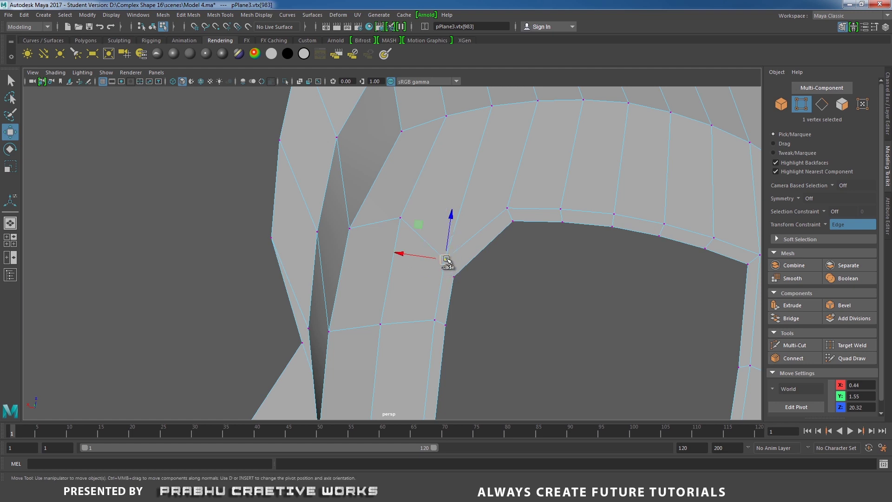
{"action": "left_click", "coordinate": [455, 276]}
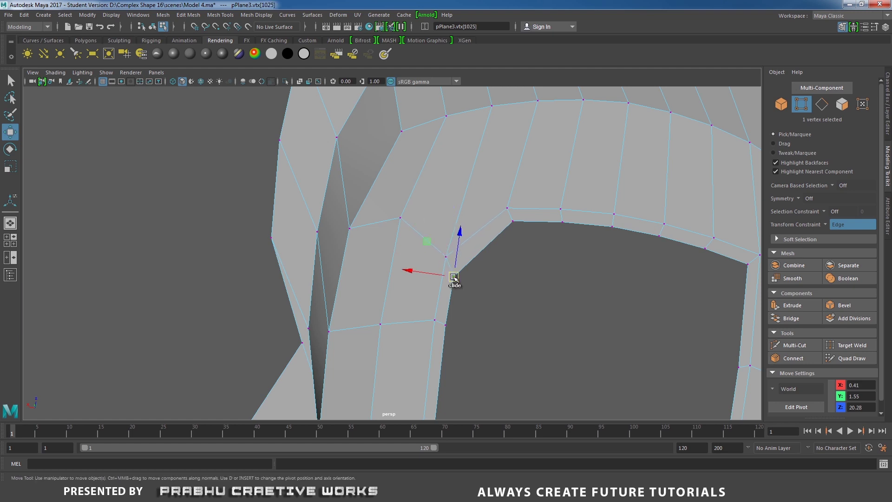
{"action": "left_click_drag", "start_coordinate": [455, 276], "coordinate": [454, 254]}
{"action": "left_click", "coordinate": [446, 257]}
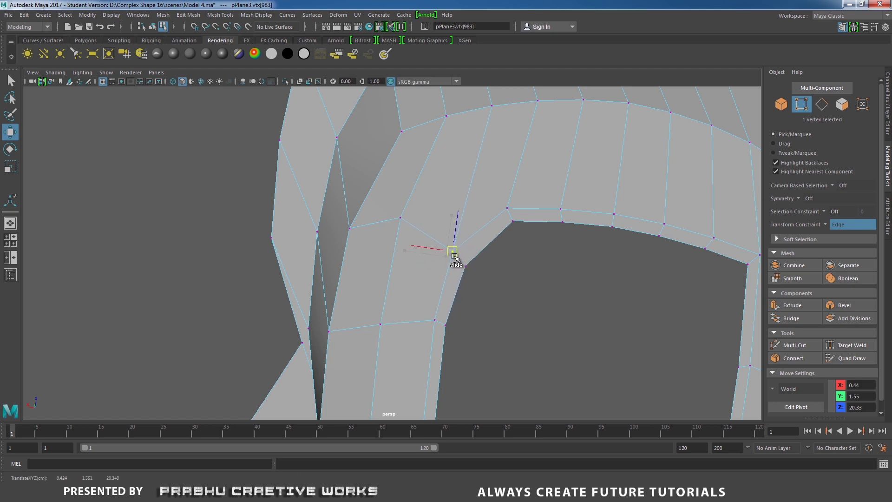
Select the neighbouring rim vertices on the hole's upper edge and try to slide the inner one along its edge
{"action": "right_click_drag", "start_coordinate": [560, 275], "coordinate": [579, 255], "text": "alt"}
{"action": "middle_click_drag", "start_coordinate": [580, 255], "coordinate": [405, 256], "text": "alt"}
{"action": "middle_click_drag", "start_coordinate": [531, 264], "coordinate": [518, 242], "text": "alt"}
{"action": "right_click_drag", "start_coordinate": [518, 243], "coordinate": [406, 205], "text": "alt"}
{"action": "middle_click_drag", "start_coordinate": [331, 149], "coordinate": [425, 225], "text": "alt"}
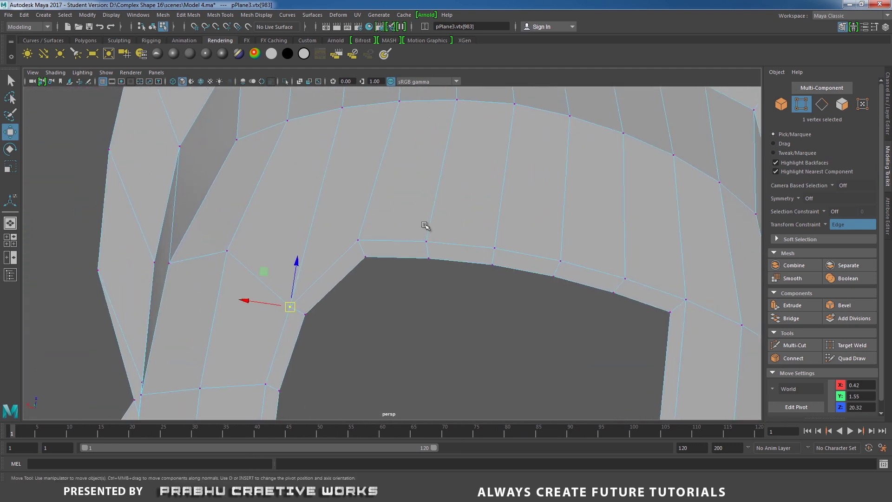
{"action": "left_click", "coordinate": [360, 240]}
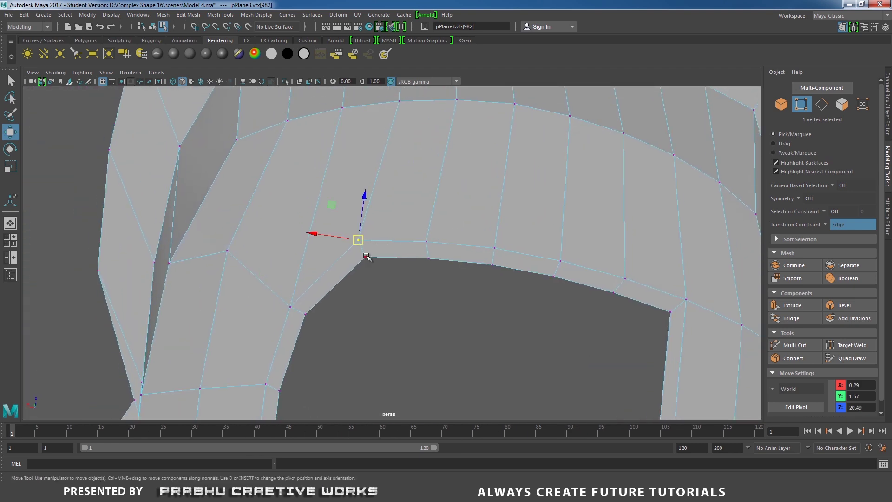
{"action": "left_click", "coordinate": [366, 257]}
{"action": "left_click_drag", "start_coordinate": [365, 257], "coordinate": [374, 225]}
{"action": "middle_click_drag", "start_coordinate": [585, 292], "coordinate": [485, 236], "text": "alt"}
Slide the inner and outer rim vertices of the hole's upper-right corner down the side edge to match the opposite corner
{"action": "left_click", "coordinate": [574, 256]}
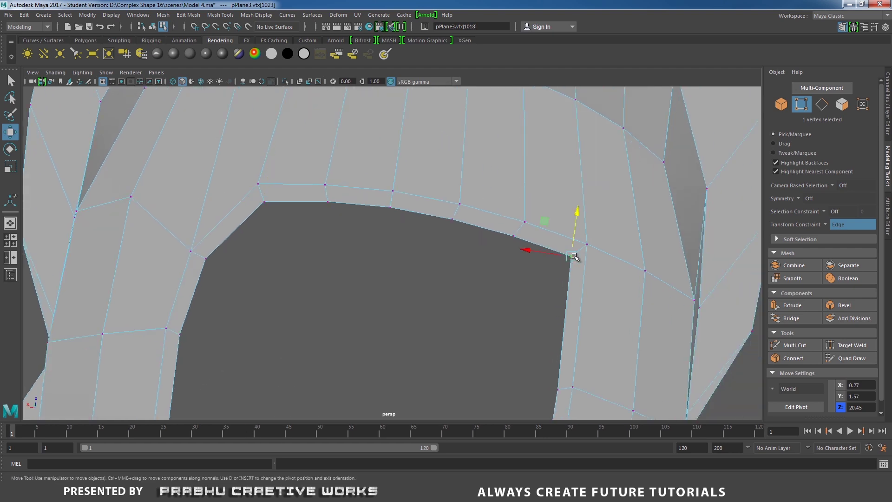
{"action": "left_click_drag", "start_coordinate": [575, 225], "coordinate": [572, 279]}
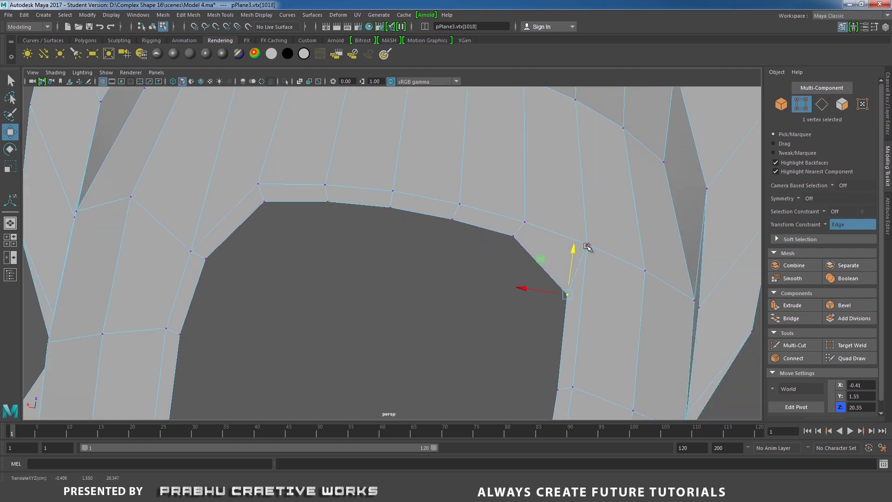
{"action": "left_click", "coordinate": [588, 243]}
{"action": "left_click_drag", "start_coordinate": [590, 218], "coordinate": [574, 289]}
{"action": "left_click", "coordinate": [568, 298]}
{"action": "left_click", "coordinate": [582, 287]}
{"action": "left_click_drag", "start_coordinate": [586, 260], "coordinate": [585, 271]}
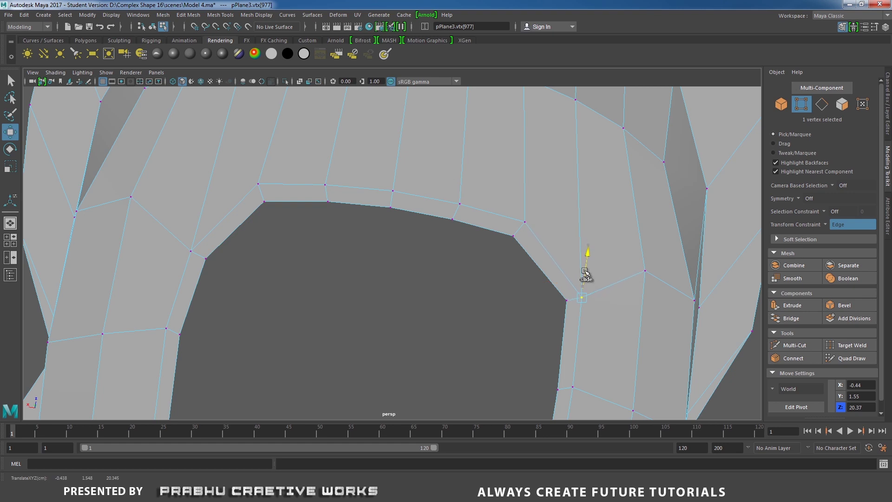
Slide the rim vertices beside both lower corners of the hole outward along the lower edge, close to the corners
{"action": "right_click_drag", "start_coordinate": [576, 284], "coordinate": [512, 242], "text": "alt"}
{"action": "middle_click_drag", "start_coordinate": [512, 242], "coordinate": [520, 93], "text": "alt"}
{"action": "right_click_drag", "start_coordinate": [488, 214], "coordinate": [492, 215], "text": "alt"}
{"action": "middle_click_drag", "start_coordinate": [492, 215], "coordinate": [534, 275], "text": "alt"}
{"action": "right_click_drag", "start_coordinate": [534, 275], "coordinate": [547, 275], "text": "alt"}
{"action": "left_click", "coordinate": [428, 254]}
{"action": "left_click_drag", "start_coordinate": [446, 259], "coordinate": [389, 274]}
{"action": "left_click", "coordinate": [413, 272]}
{"action": "middle_click_drag", "start_coordinate": [529, 274], "coordinate": [477, 256], "text": "alt"}
{"action": "left_click_drag", "start_coordinate": [477, 256], "coordinate": [536, 271], "text": "alt"}
{"action": "left_click", "coordinate": [492, 236]}
{"action": "left_click", "coordinate": [501, 255]}
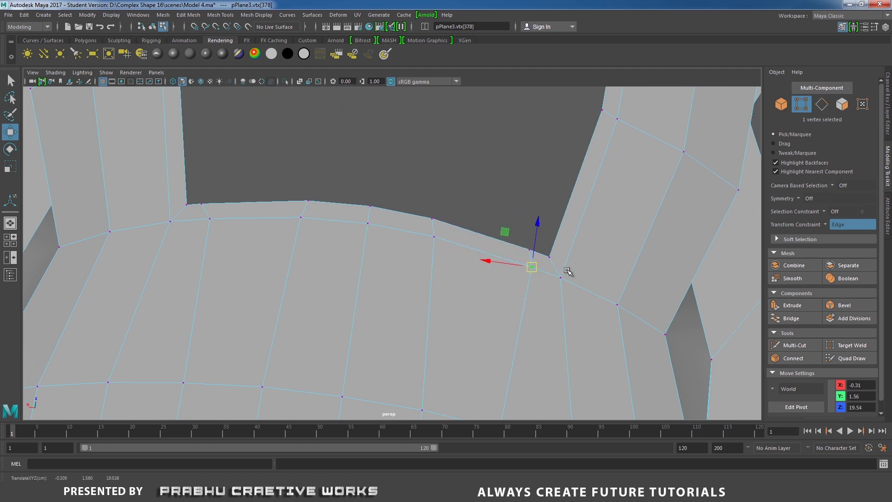
Return to object mode and turn on the smooth preview to view the hole in the handle
{"action": "right_click_drag", "start_coordinate": [567, 271], "coordinate": [448, 219], "text": "alt"}
{"action": "middle_click_drag", "start_coordinate": [411, 115], "coordinate": [489, 351], "text": "alt"}
{"action": "right_click_drag", "start_coordinate": [489, 351], "coordinate": [400, 250], "text": "alt"}
{"action": "middle_click_drag", "start_coordinate": [414, 262], "coordinate": [411, 213], "text": "alt"}
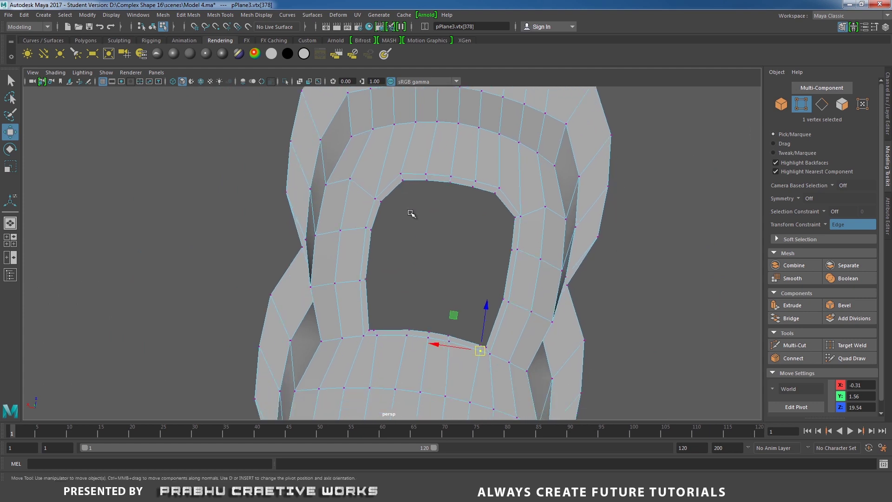
{"action": "right_click_drag", "start_coordinate": [411, 214], "coordinate": [411, 166], "text": "alt"}
{"action": "right_click_drag", "start_coordinate": [538, 215], "coordinate": [359, 251], "text": "alt"}
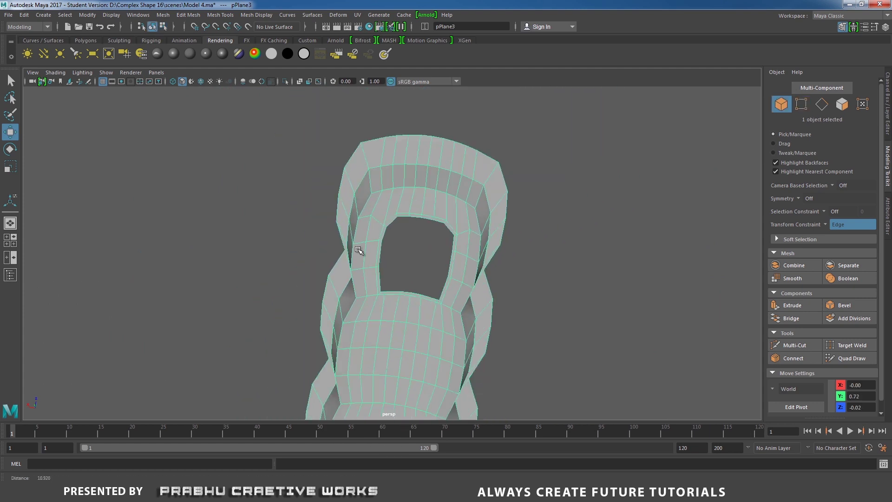
{"action": "left_click_drag", "start_coordinate": [444, 212], "coordinate": [395, 263], "text": "alt"}
{"action": "right_click_drag", "start_coordinate": [394, 263], "coordinate": [443, 251], "text": "alt"}
{"action": "middle_click_drag", "start_coordinate": [444, 244], "coordinate": [468, 265], "text": "alt"}
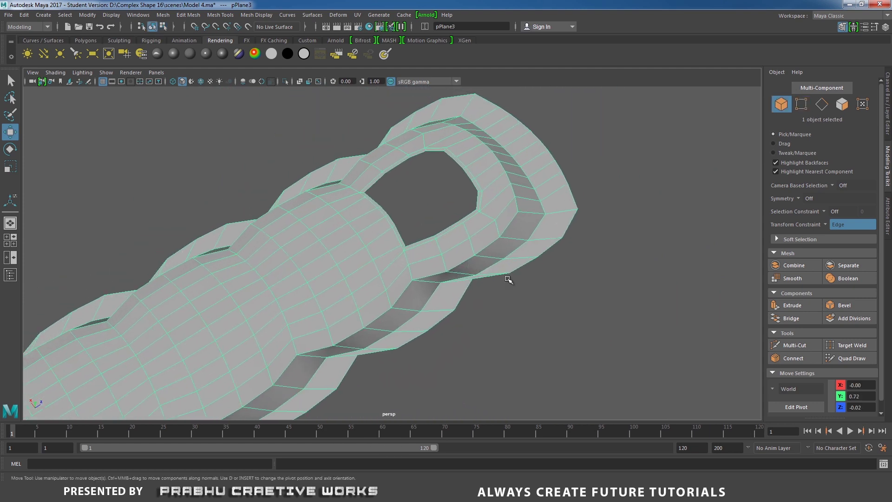
{"action": "key", "text": "3"}
Inspect the smoothed hole from another angle, turn the transform constraint off, and deselect the model
{"action": "left_click", "coordinate": [618, 219]}
{"action": "mouse_move", "coordinate": [617, 219]}
{"action": "left_mouse_down", "text": "alt"}
{"action": "mouse_move", "coordinate": [518, 229]}
{"action": "mouse_move", "coordinate": [566, 234]}
{"action": "mouse_move", "coordinate": [393, 246]}
{"action": "mouse_move", "coordinate": [408, 255]}
{"action": "mouse_move", "coordinate": [375, 247]}
{"action": "mouse_move", "coordinate": [414, 230]}
{"action": "left_mouse_up", "text": "alt"}
{"action": "left_click", "coordinate": [414, 229]}
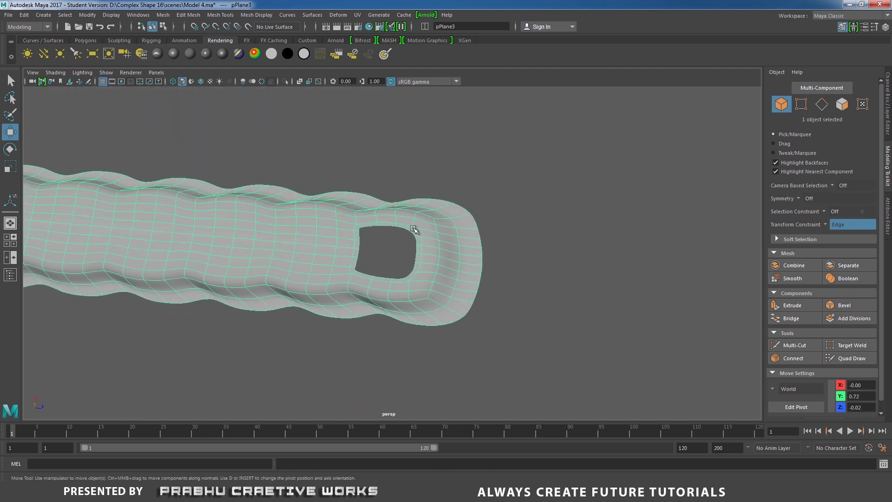
{"action": "left_click", "coordinate": [824, 224]}
{"action": "left_click", "coordinate": [832, 229]}
{"action": "left_click", "coordinate": [561, 241]}
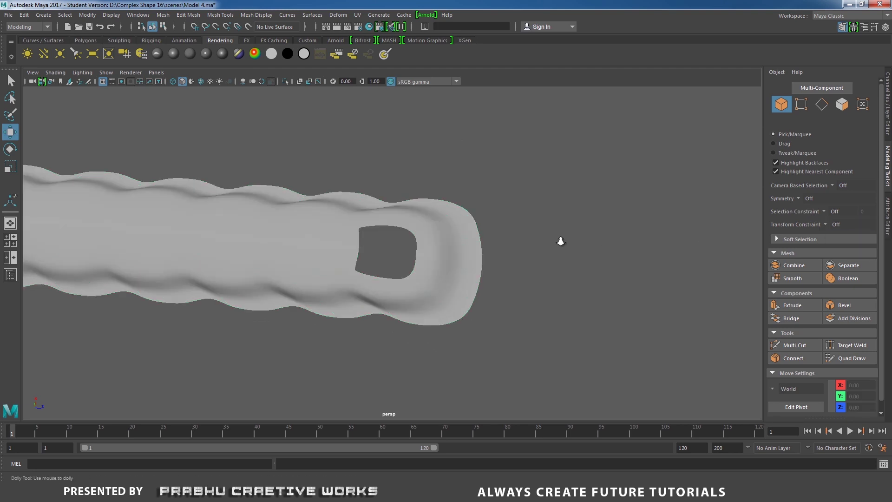
Extrude all the faces of the utensil with a local Z translation of about 0.038 to give it thickness
{"action": "right_click_drag", "start_coordinate": [560, 241], "coordinate": [201, 234], "text": "alt"}
{"action": "left_click", "coordinate": [475, 274]}
{"action": "left_click_drag", "start_coordinate": [201, 234], "coordinate": [356, 185], "text": "alt"}
{"action": "right_click", "coordinate": [508, 235], "text": "shift"}
{"action": "left_click", "coordinate": [508, 260]}
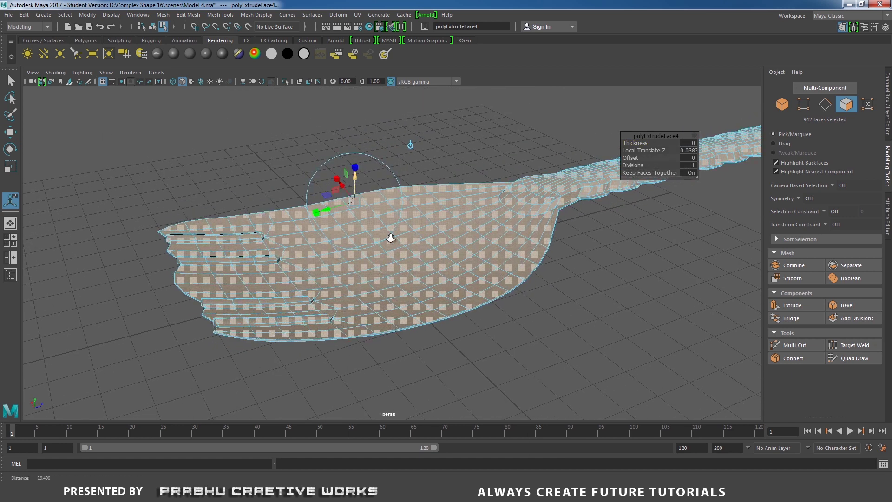
{"action": "right_click_drag", "start_coordinate": [391, 237], "coordinate": [469, 220], "text": "alt"}
{"action": "middle_click_drag", "start_coordinate": [469, 220], "coordinate": [519, 196], "text": "alt"}
{"action": "right_click_drag", "start_coordinate": [519, 196], "coordinate": [533, 263], "text": "alt"}
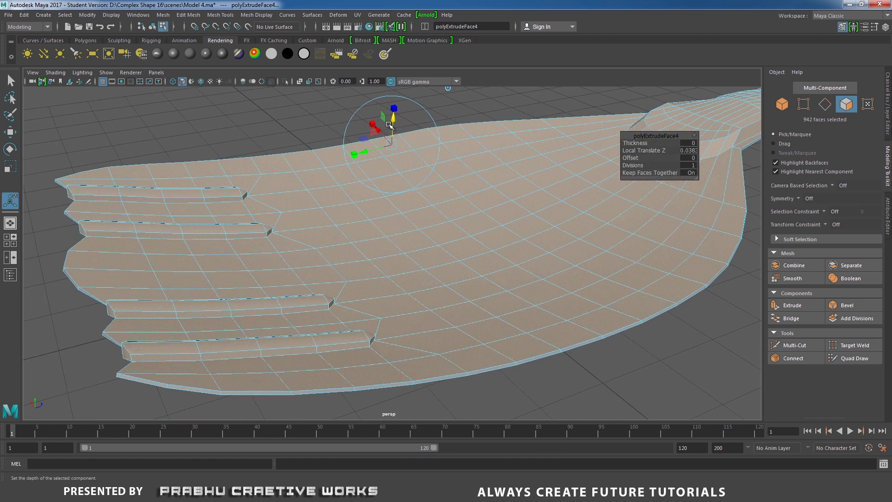
{"action": "left_click_drag", "start_coordinate": [392, 122], "coordinate": [394, 129]}
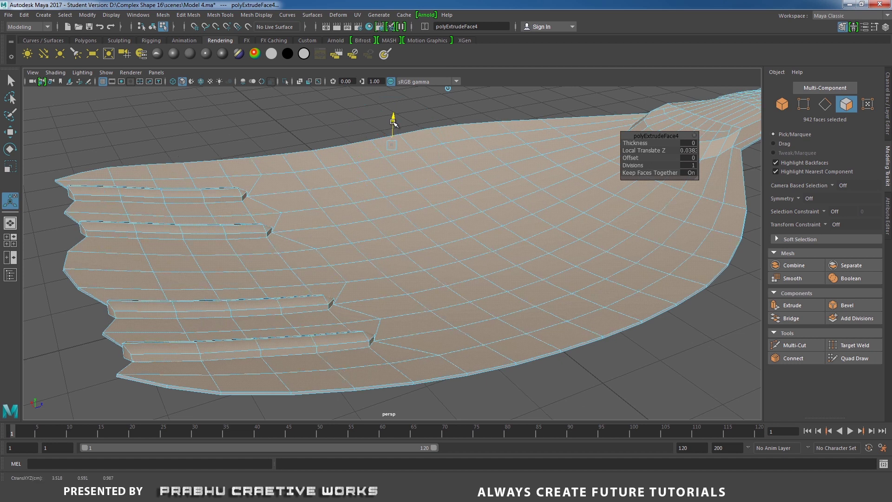
Extrude the same faces a second time with a local Z translation of about 0.034, and return to object mode
{"action": "key", "text": "ctrl+e"}
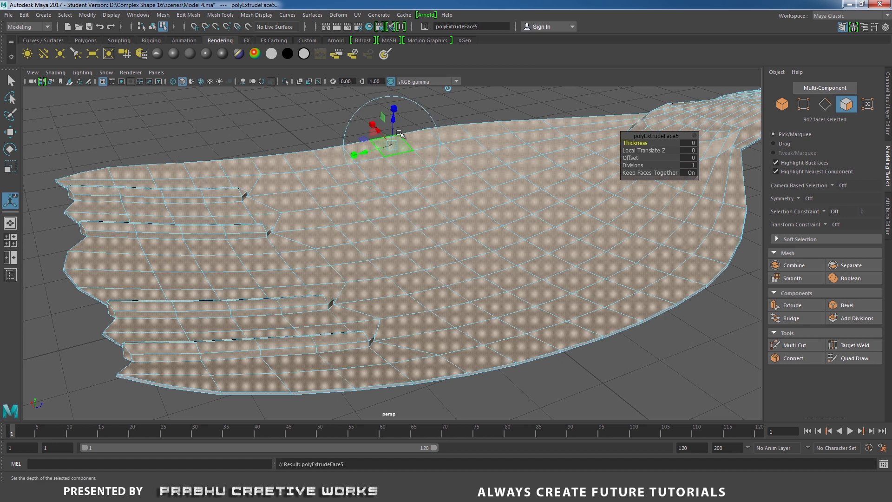
{"action": "left_click_drag", "start_coordinate": [396, 123], "coordinate": [396, 123]}
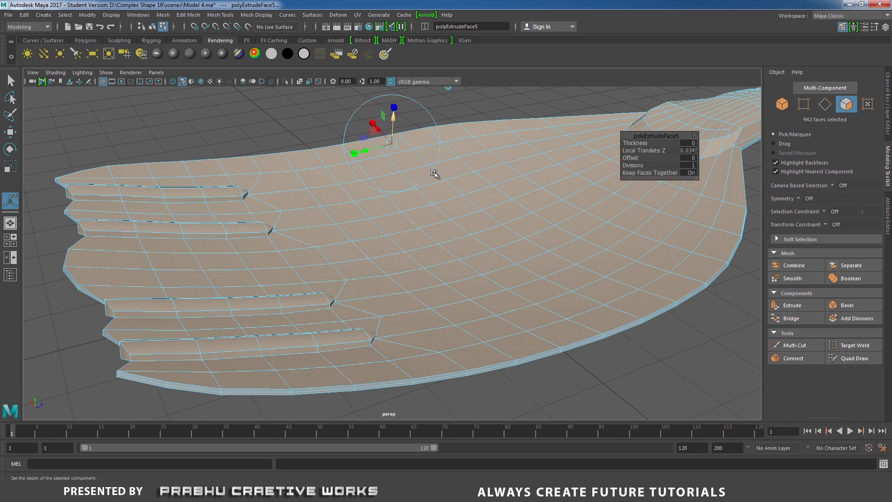
{"action": "right_click_drag", "start_coordinate": [465, 182], "coordinate": [524, 148]}
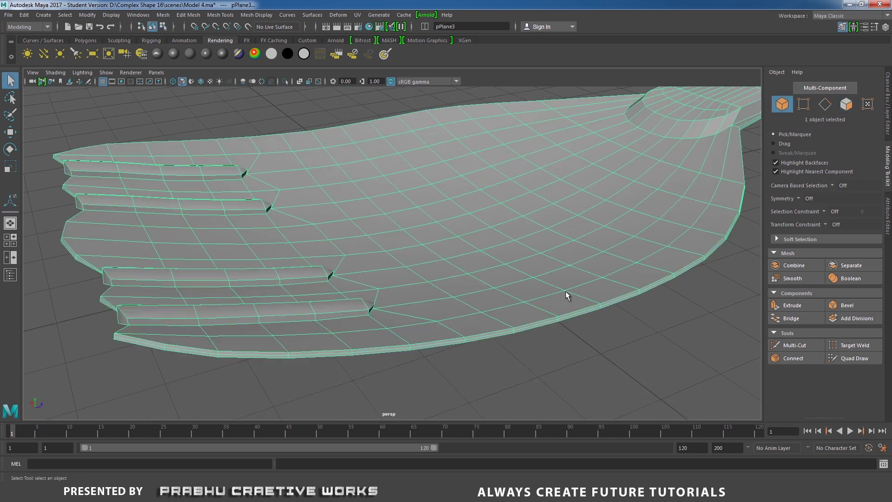
Turn on the smooth preview and inspect the thickened utensil from the blade's edge to the handle's hanging hole
{"action": "key", "text": "3"}
{"action": "left_click", "coordinate": [626, 330]}
{"action": "mouse_move", "coordinate": [564, 325]}
{"action": "left_mouse_down", "text": "alt"}
{"action": "mouse_move", "coordinate": [611, 320]}
{"action": "mouse_move", "coordinate": [651, 283]}
{"action": "mouse_move", "coordinate": [597, 313]}
{"action": "mouse_move", "coordinate": [462, 305]}
{"action": "mouse_move", "coordinate": [480, 310]}
{"action": "mouse_move", "coordinate": [514, 357]}
{"action": "left_mouse_up", "text": "alt"}
{"action": "left_click", "coordinate": [496, 324]}
{"action": "left_click_drag", "start_coordinate": [496, 325], "coordinate": [536, 293], "text": "alt"}
{"action": "left_click", "coordinate": [535, 292]}
{"action": "middle_click_drag", "start_coordinate": [536, 293], "coordinate": [539, 282], "text": "alt"}
{"action": "right_click_drag", "start_coordinate": [539, 283], "coordinate": [332, 276], "text": "alt"}
{"action": "left_click_drag", "start_coordinate": [333, 276], "coordinate": [255, 299], "text": "alt"}
{"action": "right_click_drag", "start_coordinate": [255, 300], "coordinate": [232, 258], "text": "alt"}
{"action": "left_click_drag", "start_coordinate": [231, 258], "coordinate": [386, 264], "text": "alt"}
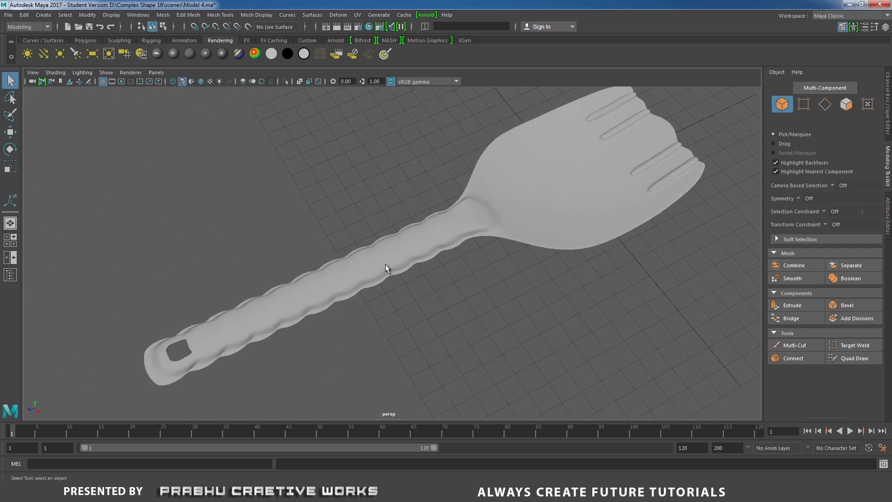
{"action": "left_click", "coordinate": [386, 264]}
{"action": "left_click", "coordinate": [476, 296]}
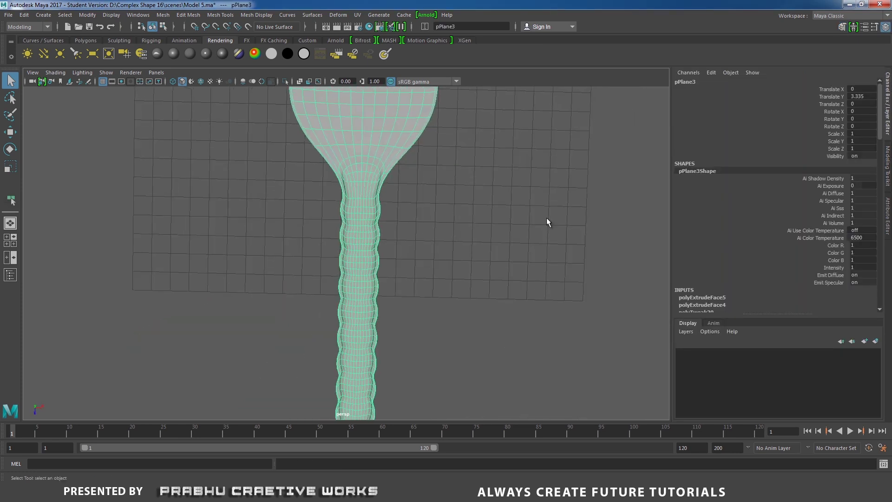
Switch to the top view, frame the blade's tip, and compare its outline with the smooth preview off and on
{"action": "key", "text": "space"}
{"action": "left_click_drag", "start_coordinate": [505, 170], "coordinate": [454, 168]}
{"action": "right_click_drag", "start_coordinate": [515, 372], "coordinate": [625, 279], "text": "alt"}
{"action": "middle_click_drag", "start_coordinate": [477, 196], "coordinate": [420, 229], "text": "alt"}
{"action": "scroll", "coordinate": [422, 233], "scroll_direction": "up", "scroll_amount": 2}
{"action": "key", "text": "1"}
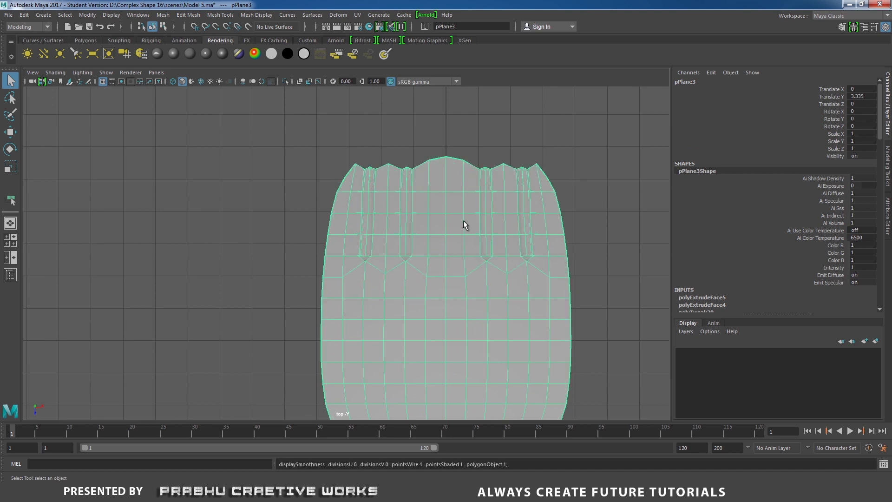
{"action": "scroll", "coordinate": [511, 223], "scroll_direction": "up", "scroll_amount": 4}
{"action": "key", "text": "3"}
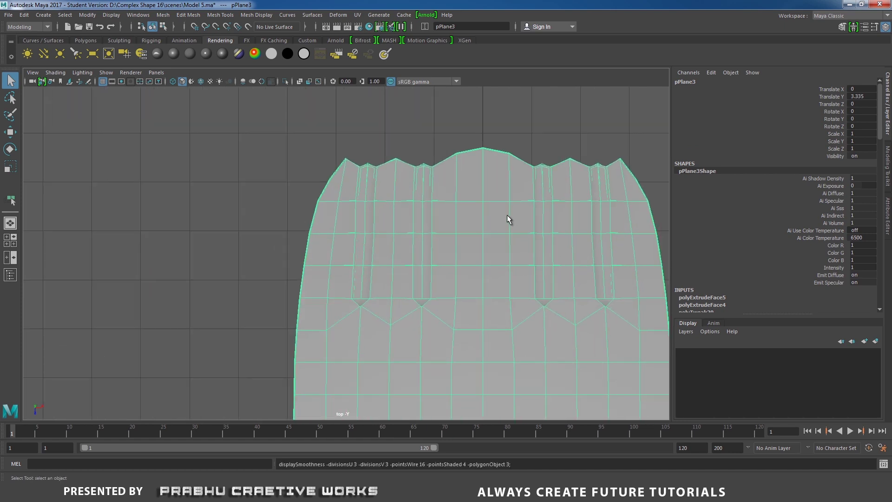
Select the vertices around the outer groove ends on both sides of the blade's tip and move them slightly back toward the handle
{"action": "right_click_drag", "start_coordinate": [451, 158], "coordinate": [407, 157]}
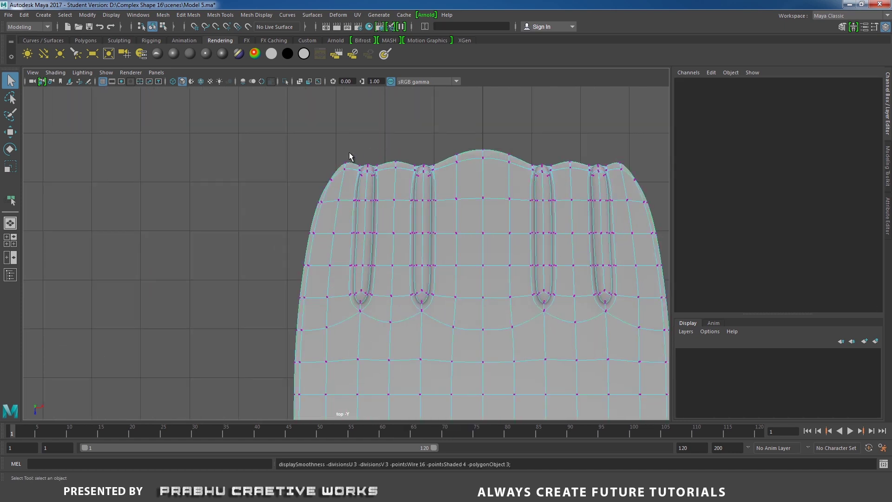
{"action": "scroll", "coordinate": [398, 176], "scroll_direction": "up", "scroll_amount": 1}
{"action": "left_click_drag", "start_coordinate": [315, 127], "coordinate": [358, 222]}
{"action": "key", "text": "w"}
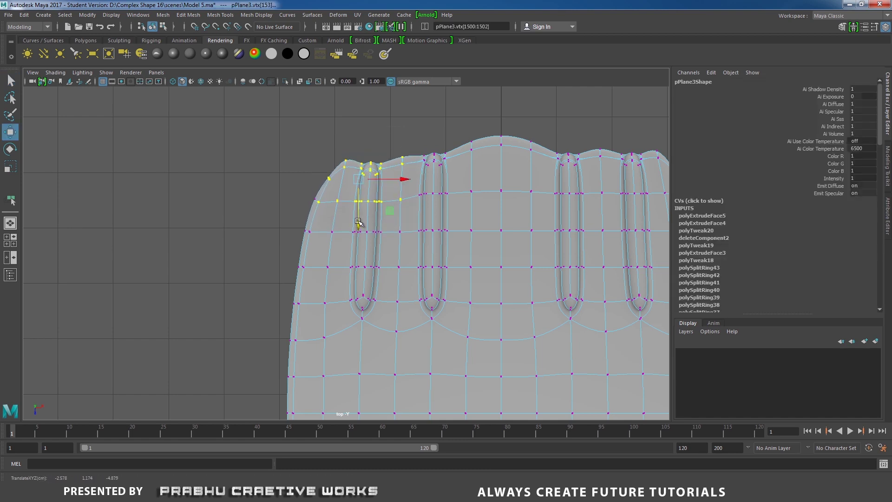
{"action": "key", "text": "ctrl+z"}
{"action": "left_click_drag", "start_coordinate": [265, 119], "coordinate": [406, 211]}
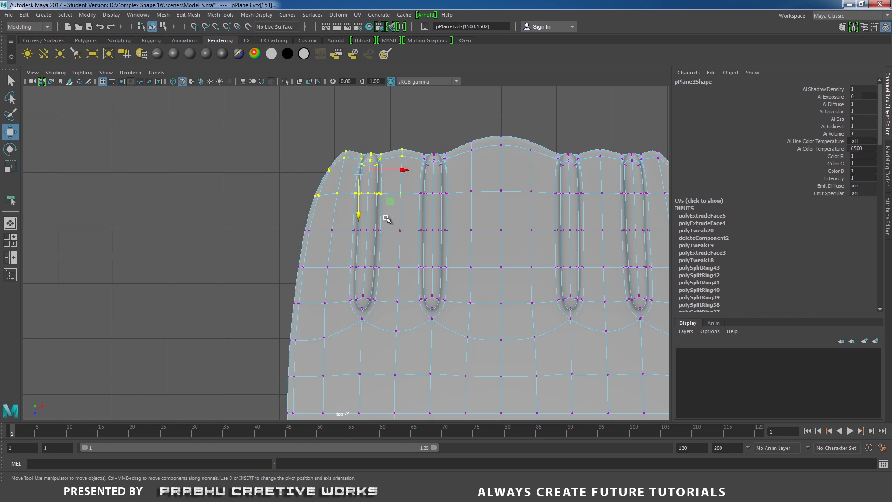
{"action": "scroll", "coordinate": [464, 209], "scroll_direction": "down", "scroll_amount": 3}
{"action": "middle_click_drag", "start_coordinate": [468, 209], "coordinate": [422, 205], "text": "alt"}
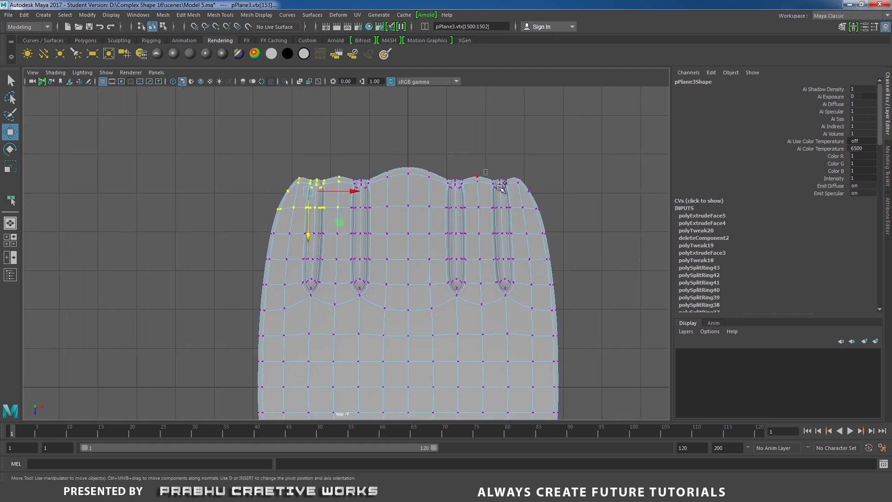
{"action": "left_click_drag", "start_coordinate": [501, 188], "coordinate": [545, 225]}
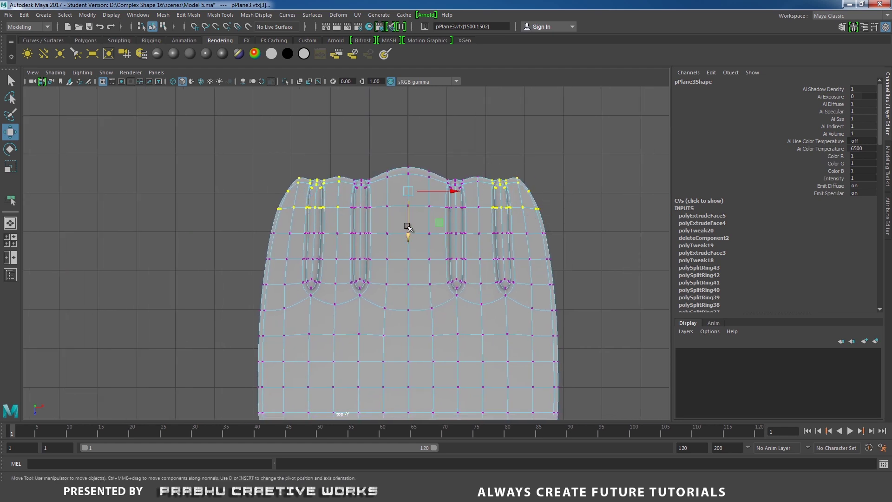
{"action": "mouse_move", "coordinate": [410, 233]}
{"action": "left_mouse_down"}
{"action": "mouse_move", "coordinate": [411, 245]}
{"action": "mouse_move", "coordinate": [404, 233]}
{"action": "left_mouse_up"}
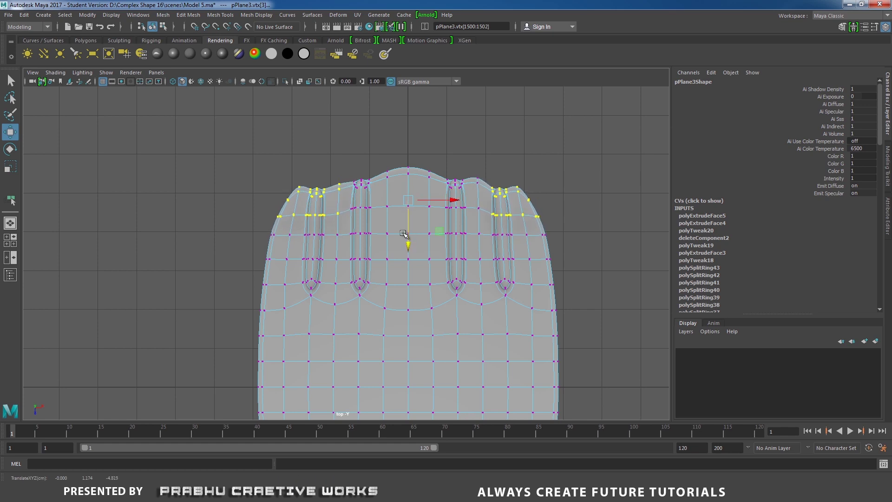
Scale the pairs of side-edge vertices just behind both outer tip corners apart along X by about 1.01
{"action": "scroll", "coordinate": [410, 241], "scroll_direction": "up", "scroll_amount": 1}
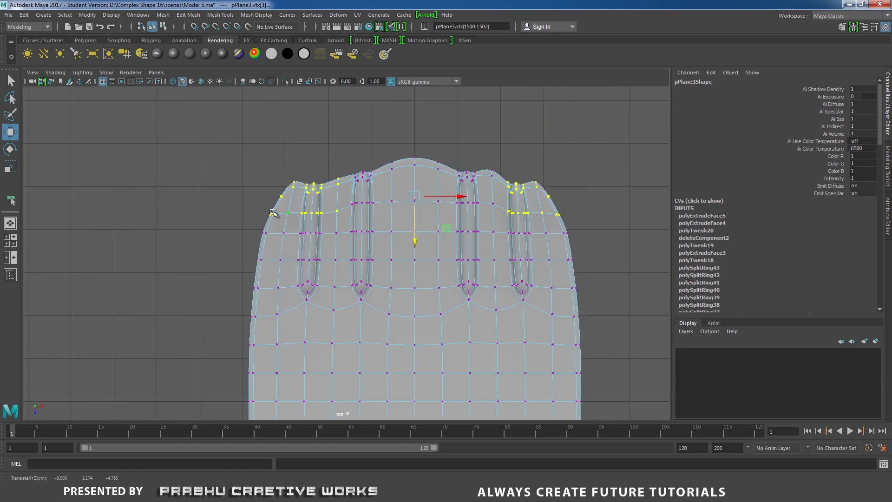
{"action": "left_click_drag", "start_coordinate": [261, 203], "coordinate": [287, 215]}
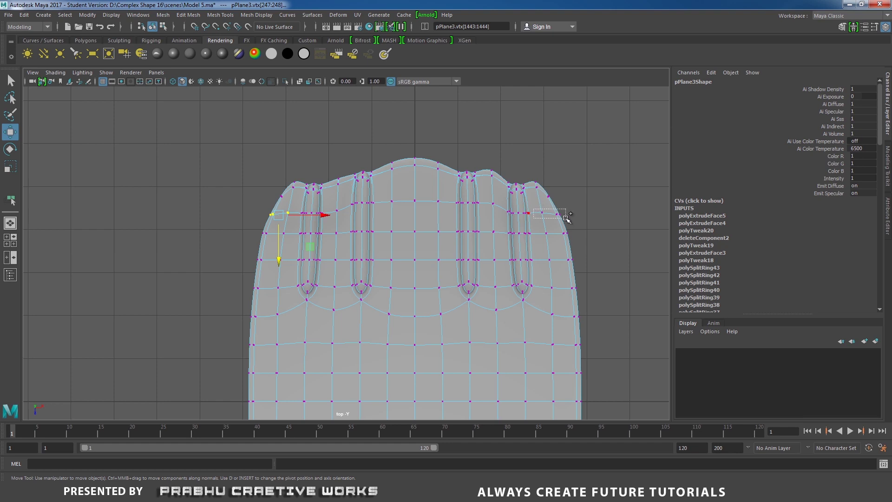
{"action": "left_click_drag", "start_coordinate": [567, 218], "coordinate": [567, 218], "text": "shift"}
{"action": "key", "text": "r"}
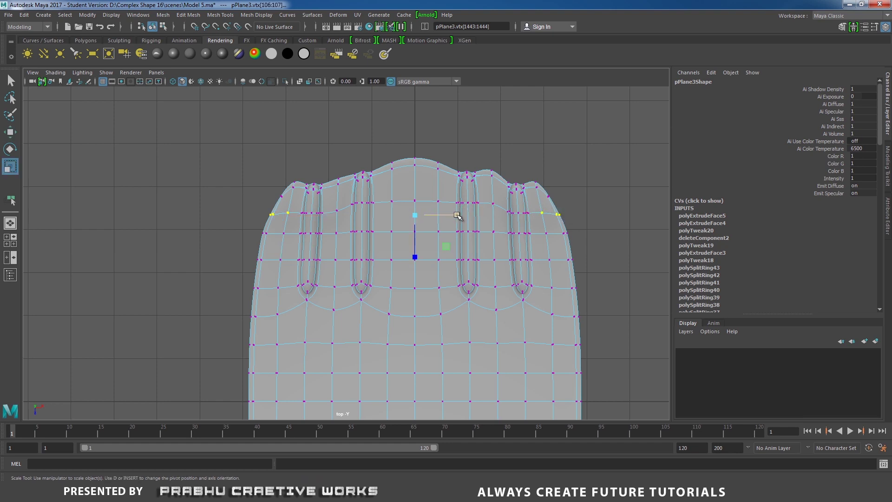
{"action": "left_click_drag", "start_coordinate": [457, 215], "coordinate": [459, 216]}
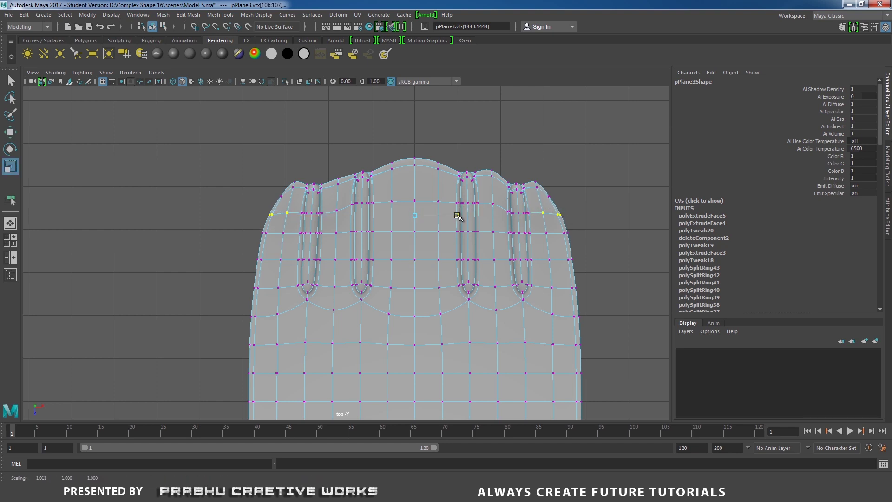
Scale the single edge vertices at both outer tip corners apart along X by about 1.02
{"action": "left_click", "coordinate": [280, 195]}
{"action": "left_click", "coordinate": [549, 197], "text": "shift"}
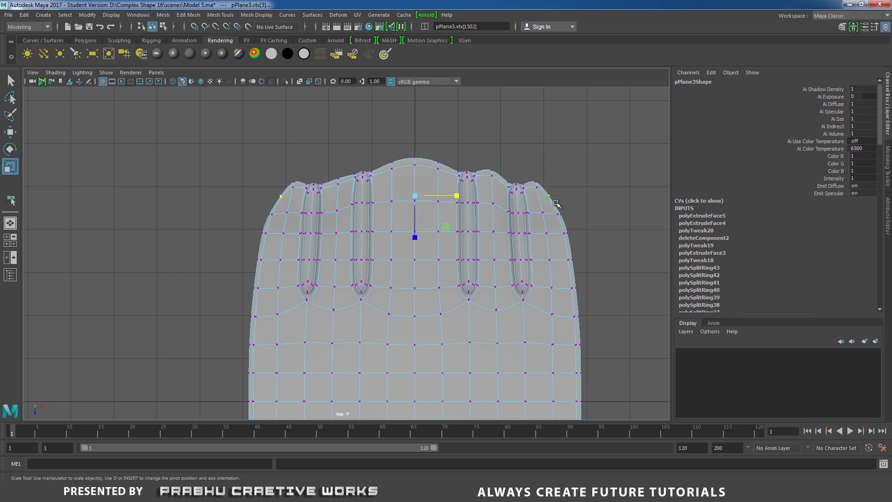
{"action": "left_click_drag", "start_coordinate": [458, 196], "coordinate": [458, 197]}
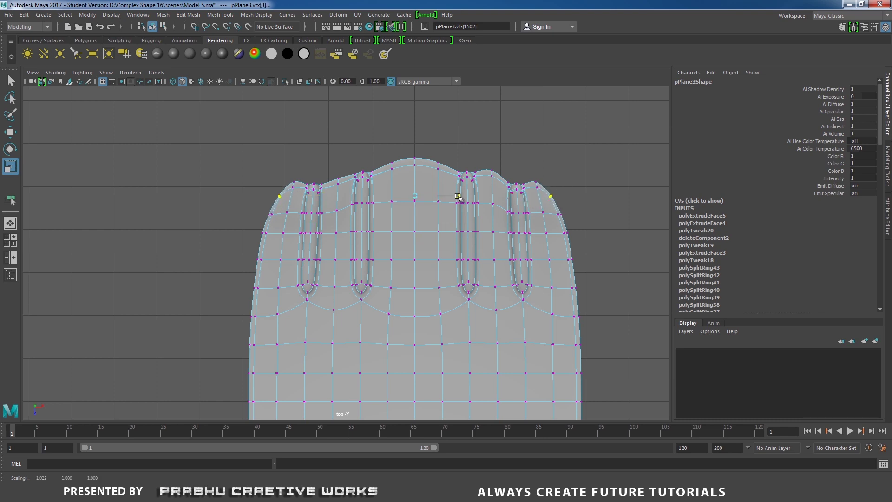
Move the tip's middle vertices, including both inner groove ends, slightly forward away from the handle, and return to object mode
{"action": "right_click_drag", "start_coordinate": [500, 217], "coordinate": [507, 236], "text": "alt"}
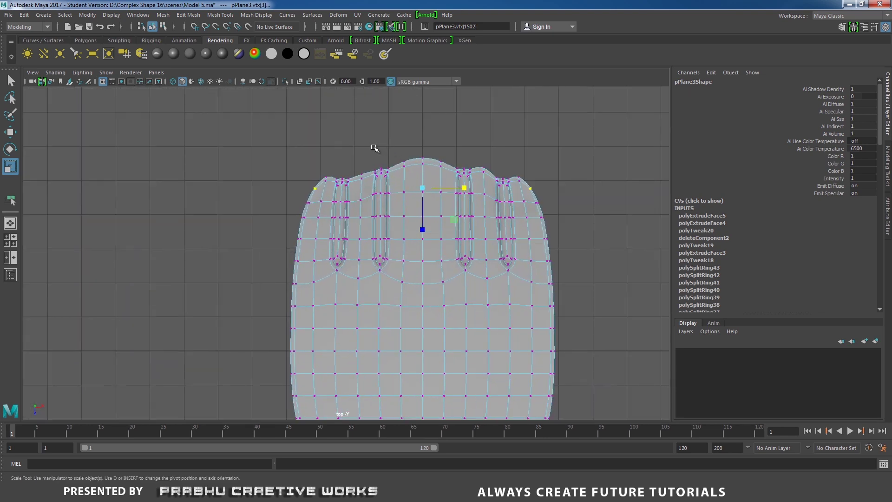
{"action": "left_click_drag", "start_coordinate": [375, 148], "coordinate": [485, 185]}
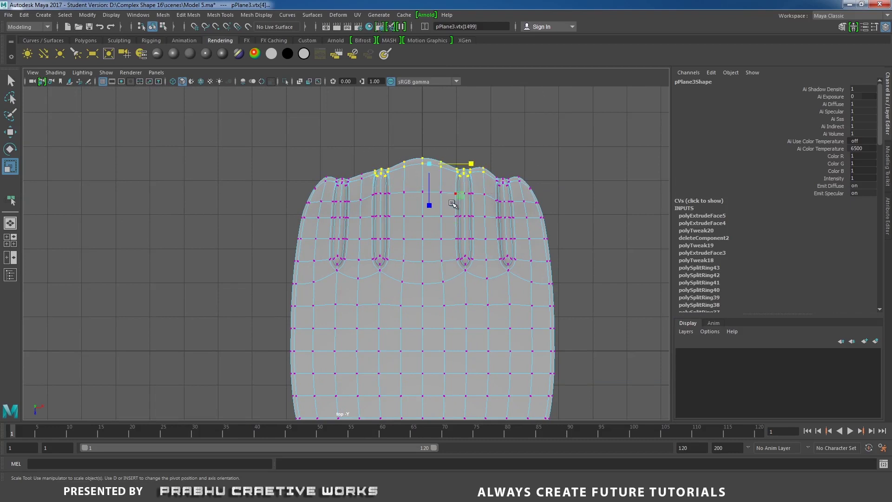
{"action": "key", "text": "w"}
{"action": "left_click_drag", "start_coordinate": [428, 205], "coordinate": [427, 207]}
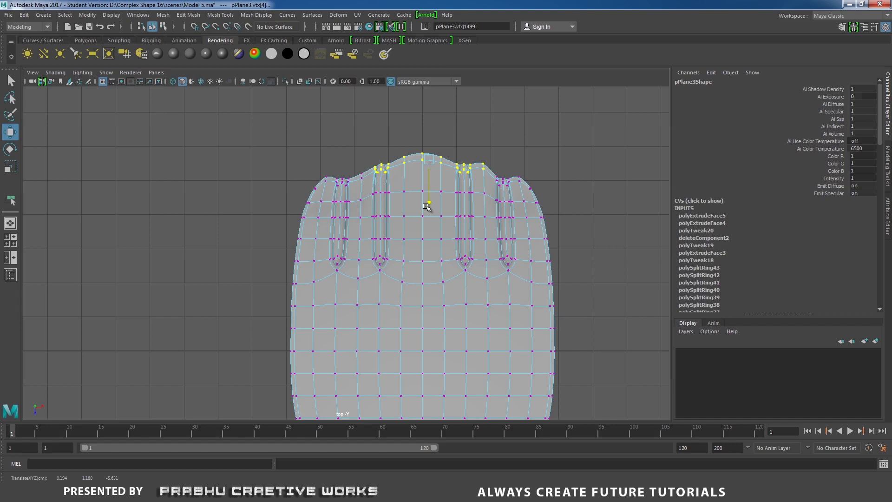
{"action": "right_click_drag", "start_coordinate": [389, 188], "coordinate": [435, 163]}
Inspect the whole utensil from above and in the perspective view down to its side profile
{"action": "right_click_drag", "start_coordinate": [327, 225], "coordinate": [186, 162], "text": "alt"}
{"action": "middle_click_drag", "start_coordinate": [288, 242], "coordinate": [296, 188], "text": "alt"}
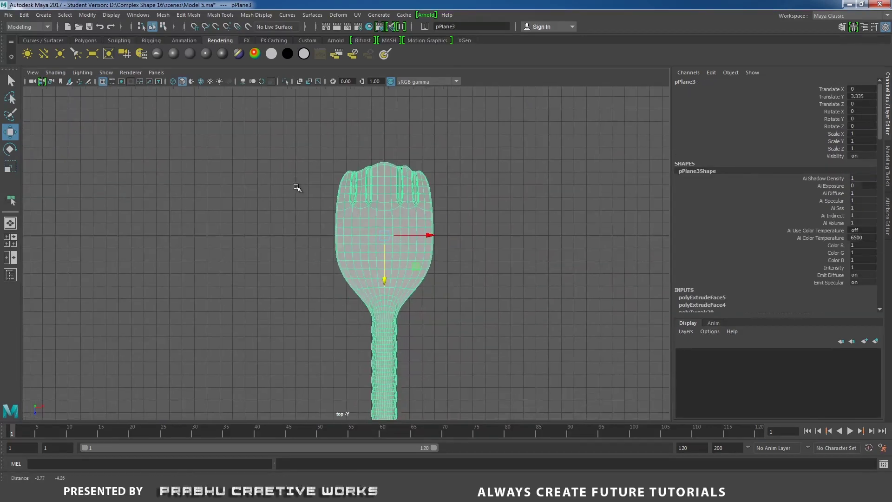
{"action": "right_click_drag", "start_coordinate": [297, 187], "coordinate": [484, 258], "text": "alt"}
{"action": "key", "text": "space"}
{"action": "left_click_drag", "start_coordinate": [483, 259], "coordinate": [476, 241]}
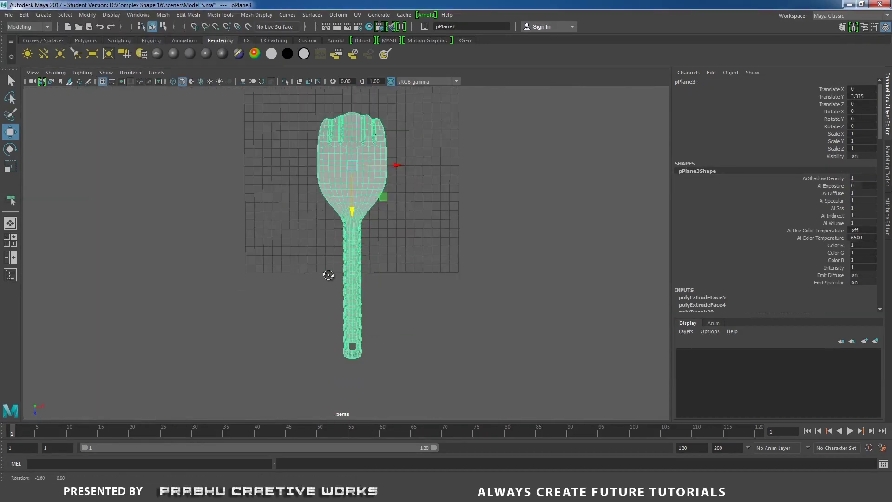
{"action": "mouse_move", "coordinate": [368, 264]}
{"action": "left_mouse_down", "text": "alt"}
{"action": "mouse_move", "coordinate": [290, 215]}
{"action": "mouse_move", "coordinate": [400, 300]}
{"action": "mouse_move", "coordinate": [355, 257]}
{"action": "left_mouse_up", "text": "alt"}
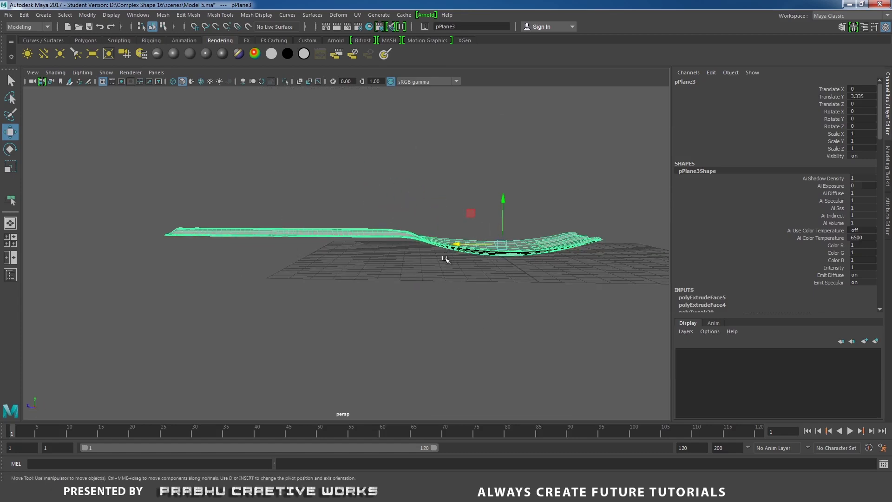
In the side view, lower the utensil to a Translate Y of 3.269 so the blade's underside rests on the ground line
{"action": "key", "text": "space"}
{"action": "left_click_drag", "start_coordinate": [445, 259], "coordinate": [538, 265]}
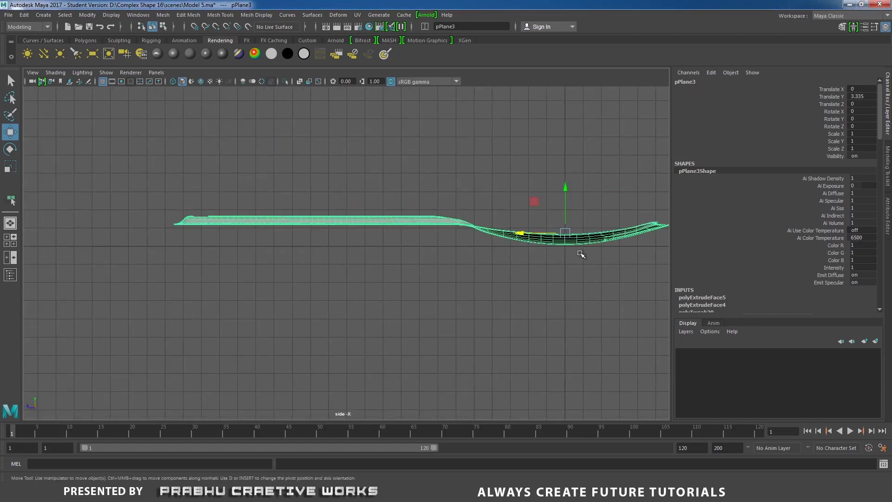
{"action": "middle_click_drag", "start_coordinate": [581, 255], "coordinate": [459, 268], "text": "alt"}
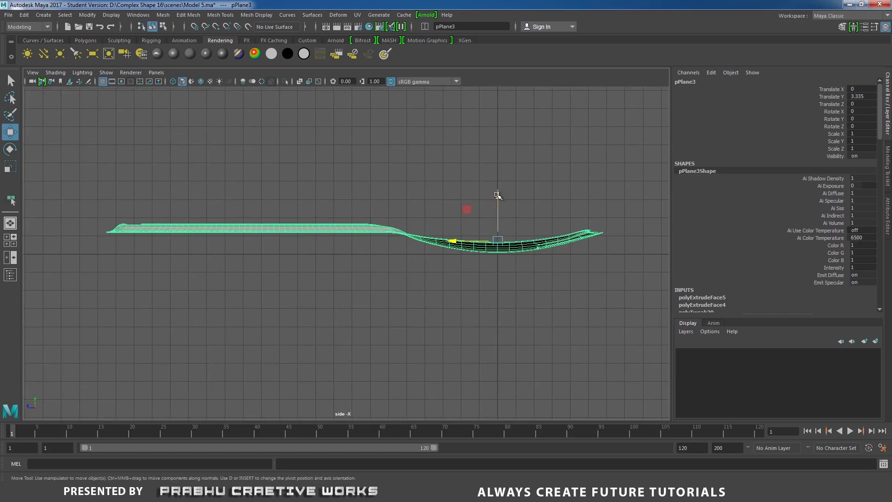
{"action": "left_click_drag", "start_coordinate": [496, 195], "coordinate": [498, 196]}
{"action": "right_click_drag", "start_coordinate": [577, 312], "coordinate": [651, 321], "text": "alt"}
{"action": "middle_click_drag", "start_coordinate": [511, 288], "coordinate": [363, 285], "text": "alt"}
{"action": "right_click_drag", "start_coordinate": [363, 285], "coordinate": [511, 231], "text": "alt"}
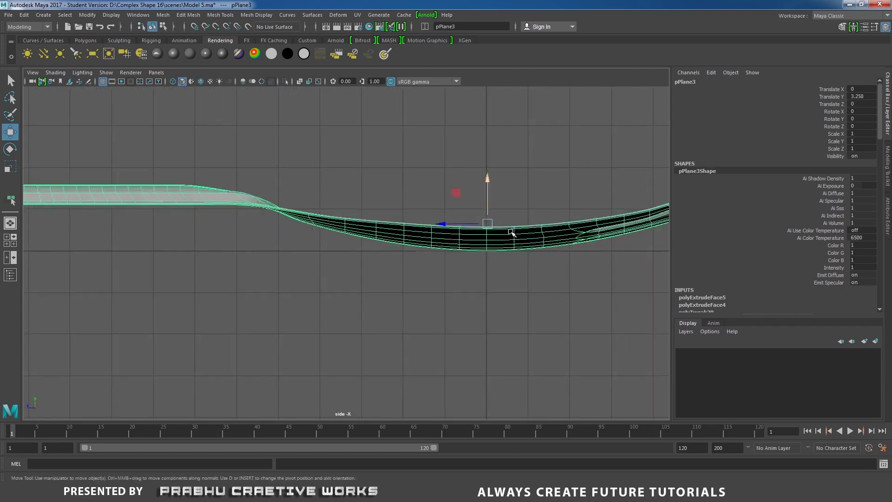
{"action": "left_click_drag", "start_coordinate": [488, 183], "coordinate": [487, 182]}
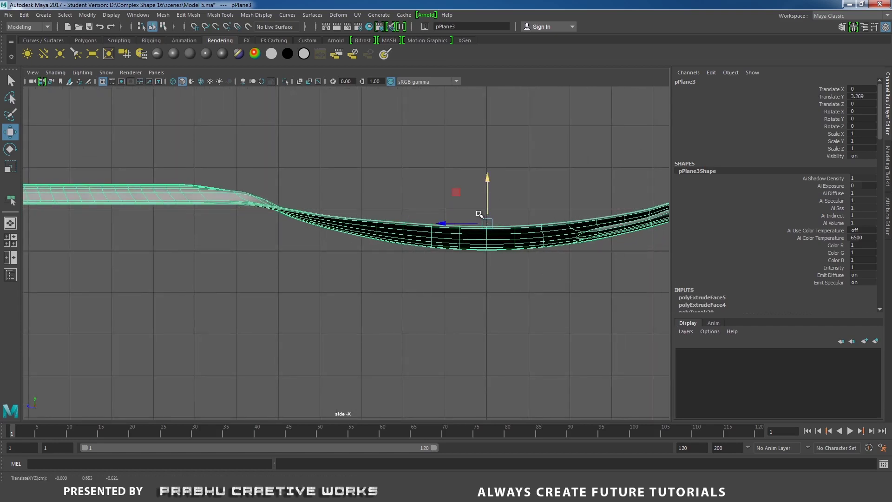
Set the utensil's Rotate X to about 3.055 so the end of the handle tilts down to the ground line
{"action": "right_click_drag", "start_coordinate": [492, 251], "coordinate": [461, 232], "text": "alt"}
{"action": "middle_click_drag", "start_coordinate": [462, 232], "coordinate": [661, 227], "text": "alt"}
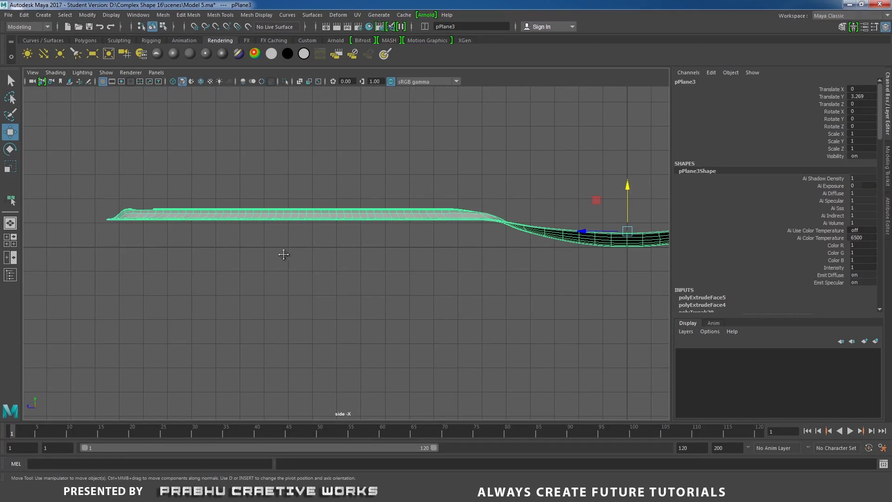
{"action": "middle_click_drag", "start_coordinate": [283, 254], "coordinate": [305, 266], "text": "alt"}
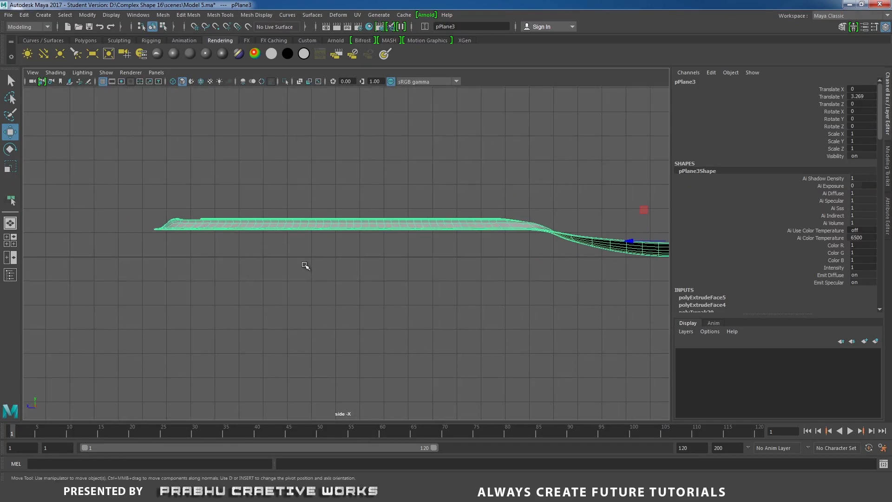
{"action": "left_click", "coordinate": [840, 112]}
{"action": "middle_click_drag", "start_coordinate": [591, 142], "coordinate": [581, 149]}
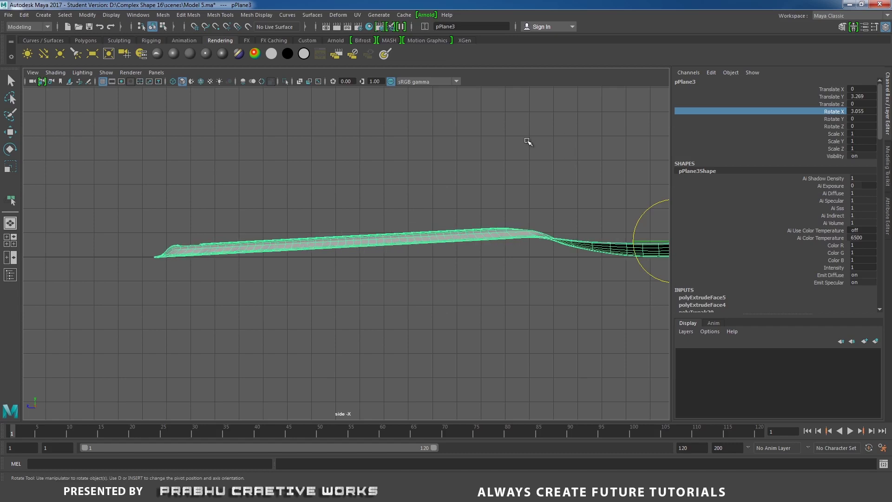
{"action": "middle_click_drag", "start_coordinate": [487, 148], "coordinate": [486, 148]}
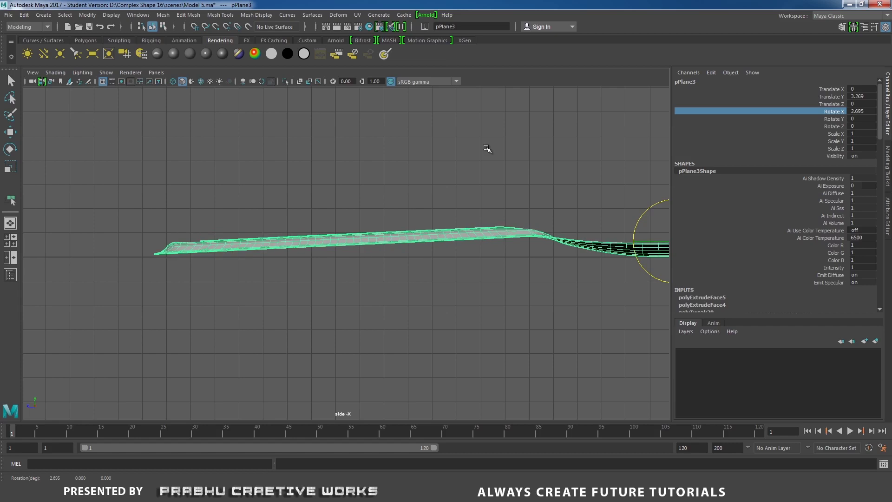
{"action": "middle_click_drag", "start_coordinate": [487, 148], "coordinate": [487, 151]}
{"action": "middle_click_drag", "start_coordinate": [487, 150], "coordinate": [486, 148]}
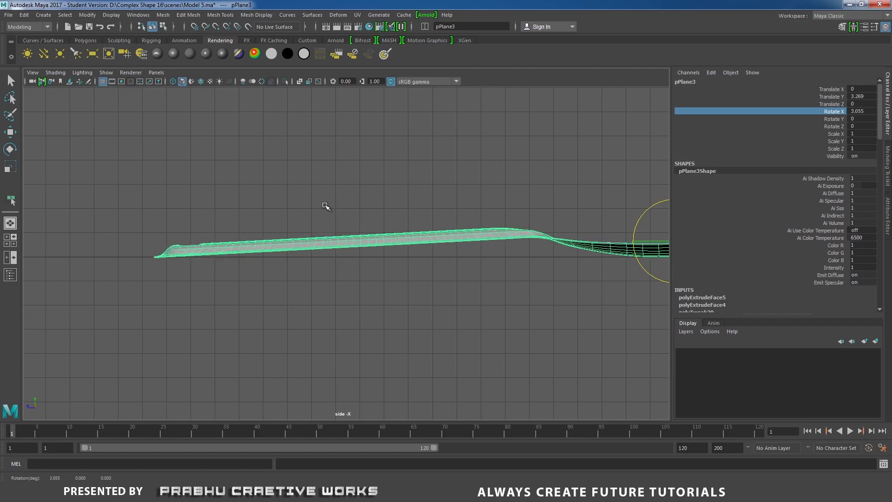
Set the utensil's Rotate X to exactly 3, checking the handle's end against the ground line
{"action": "right_click_drag", "start_coordinate": [326, 206], "coordinate": [308, 274], "text": "alt"}
{"action": "middle_click_drag", "start_coordinate": [84, 301], "coordinate": [308, 304], "text": "alt"}
{"action": "scroll", "coordinate": [399, 326], "scroll_direction": "up", "scroll_amount": 2}
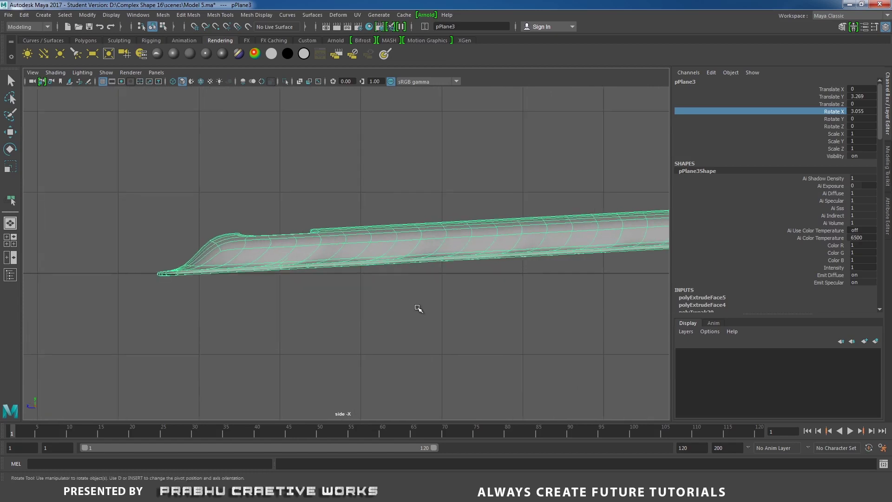
{"action": "double_click", "coordinate": [859, 112]}
{"action": "left_click", "coordinate": [859, 111]}
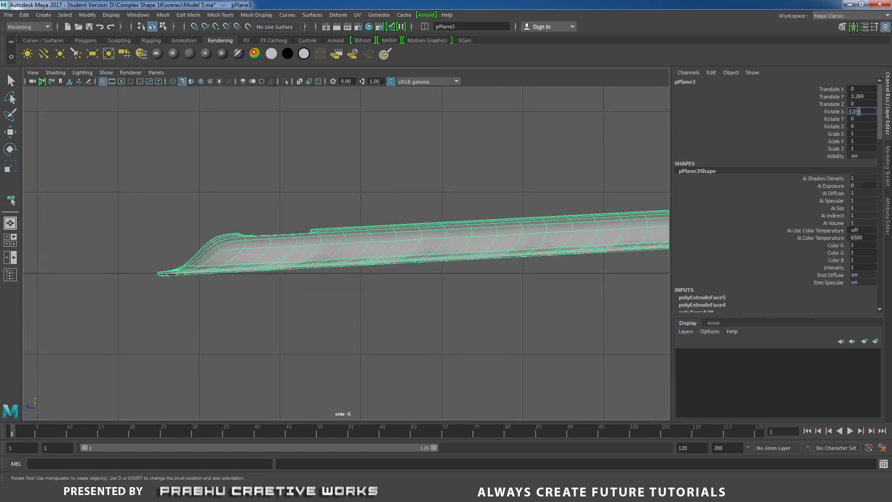
{"action": "type", "text": "5"}
{"action": "key", "text": "Return"}
{"action": "key", "text": "Return"}
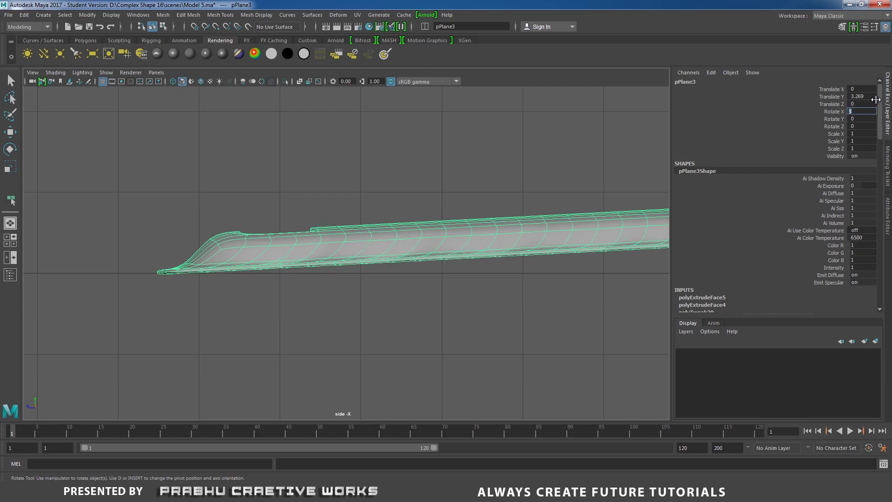
Inspect the whole utensil from the side and in the perspective view, keeping it selected with the Move tool active
{"action": "scroll", "coordinate": [331, 200], "scroll_direction": "down", "scroll_amount": 5}
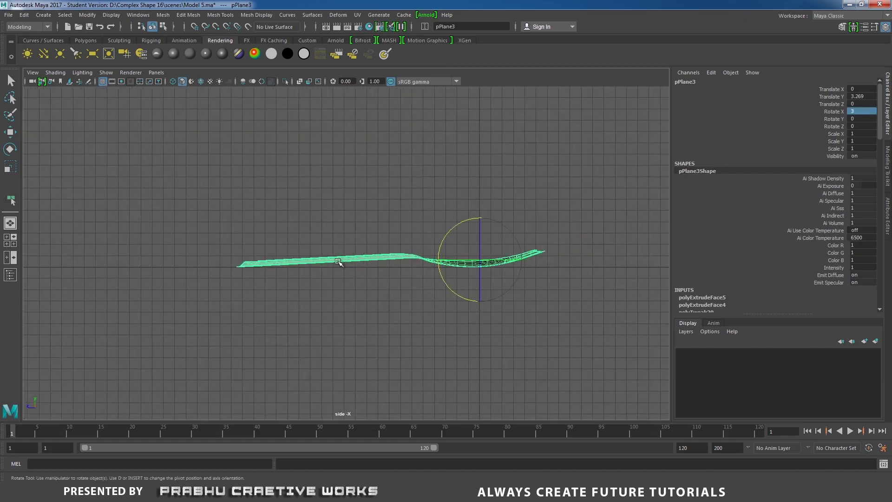
{"action": "key", "text": "space"}
{"action": "left_click_drag", "start_coordinate": [339, 261], "coordinate": [339, 233]}
{"action": "key", "text": "w"}
{"action": "left_click", "coordinate": [432, 284]}
{"action": "left_click_drag", "start_coordinate": [441, 281], "coordinate": [297, 251], "text": "alt"}
{"action": "scroll", "coordinate": [265, 245], "scroll_direction": "down", "scroll_amount": 4}
{"action": "scroll", "coordinate": [387, 260], "scroll_direction": "up", "scroll_amount": 4}
{"action": "left_click", "coordinate": [387, 259]}
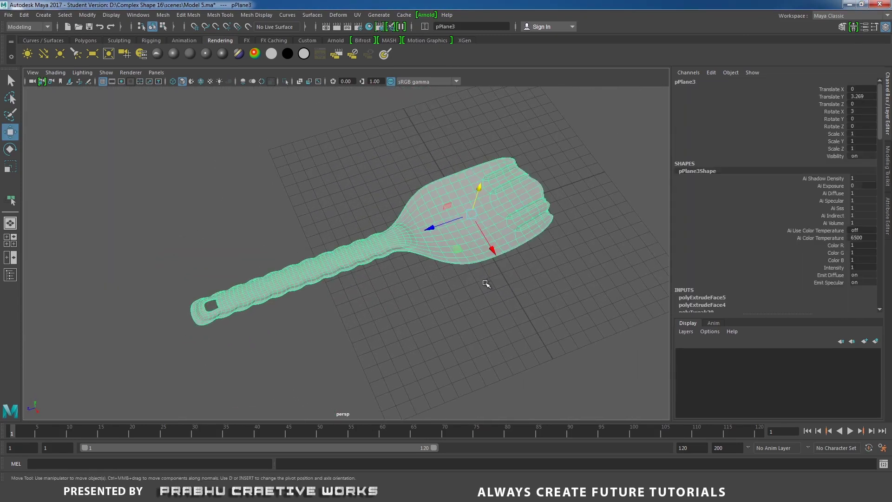
In the unsmoothed top view, project planar UVs onto the whole utensil from the camera, fitted to the bounding box with the image ratio kept
{"action": "key", "text": "space"}
{"action": "left_click_drag", "start_coordinate": [458, 259], "coordinate": [423, 255]}
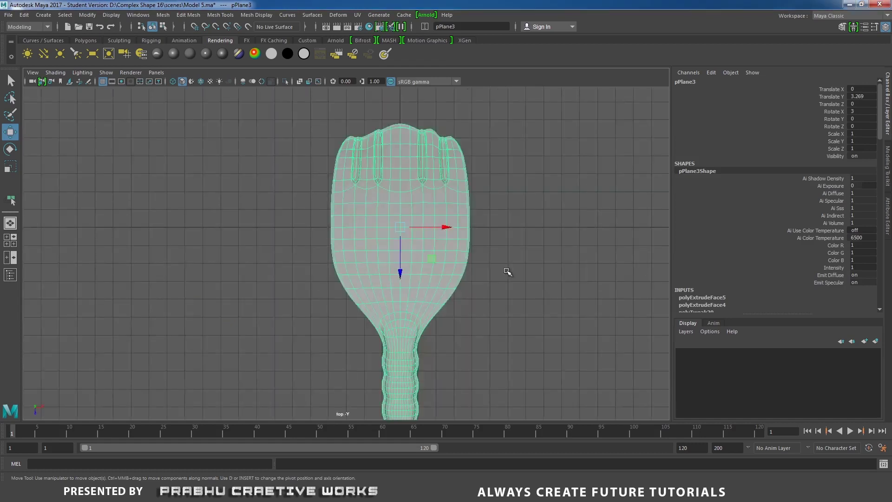
{"action": "right_click_drag", "start_coordinate": [487, 240], "coordinate": [139, 176], "text": "alt"}
{"action": "middle_click_drag", "start_coordinate": [326, 255], "coordinate": [336, 158], "text": "alt"}
{"action": "key", "text": "1"}
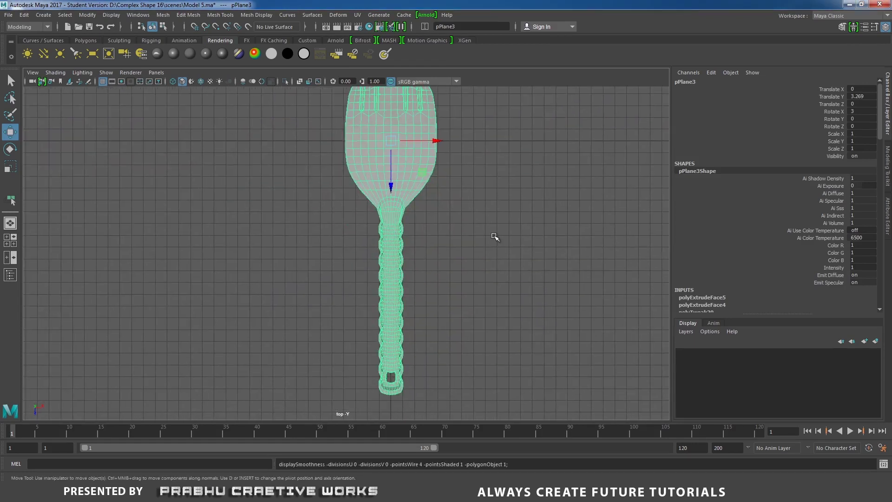
{"action": "right_click_drag", "start_coordinate": [496, 237], "coordinate": [359, 187], "text": "alt"}
{"action": "middle_click_drag", "start_coordinate": [358, 187], "coordinate": [355, 205], "text": "alt"}
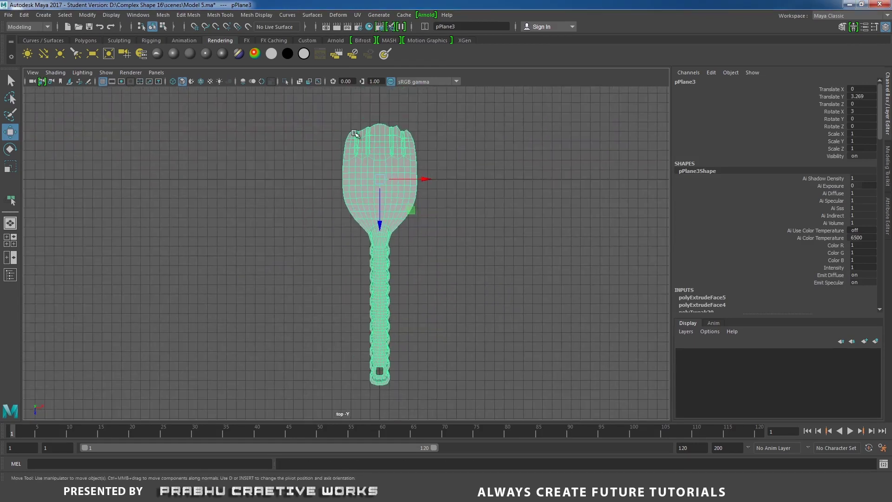
{"action": "left_click", "coordinate": [357, 14]}
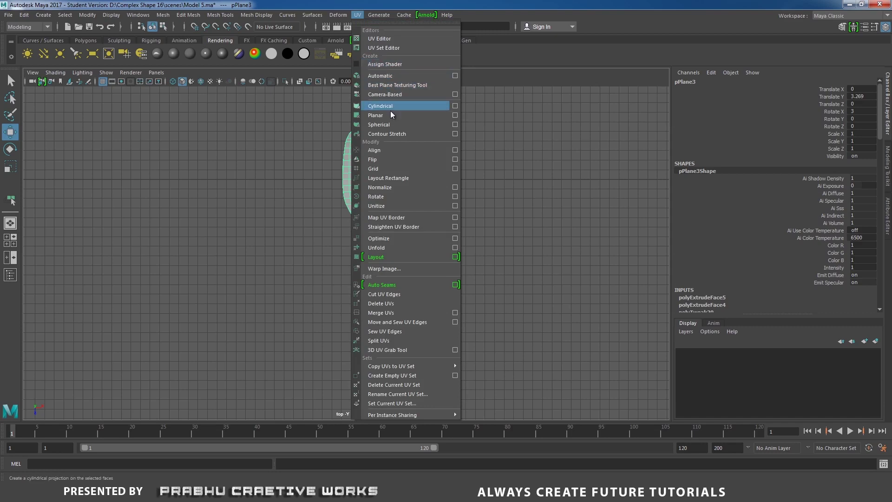
{"action": "left_click", "coordinate": [455, 115]}
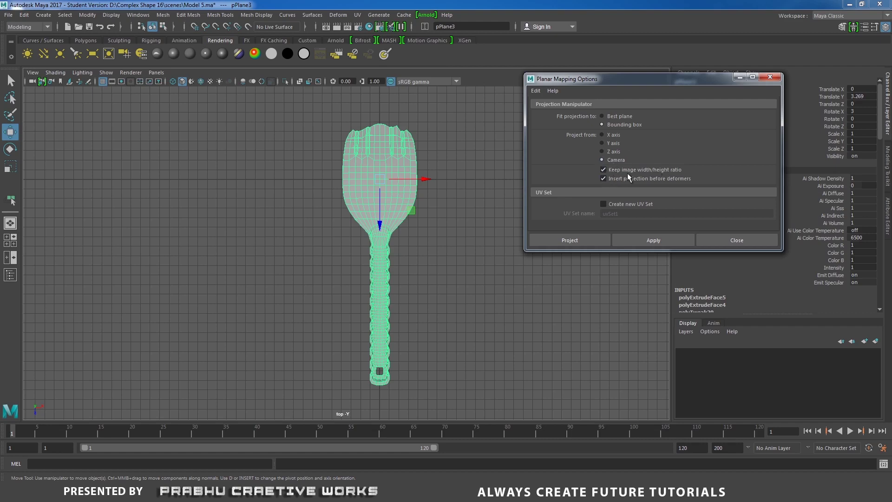
{"action": "left_click", "coordinate": [573, 241]}
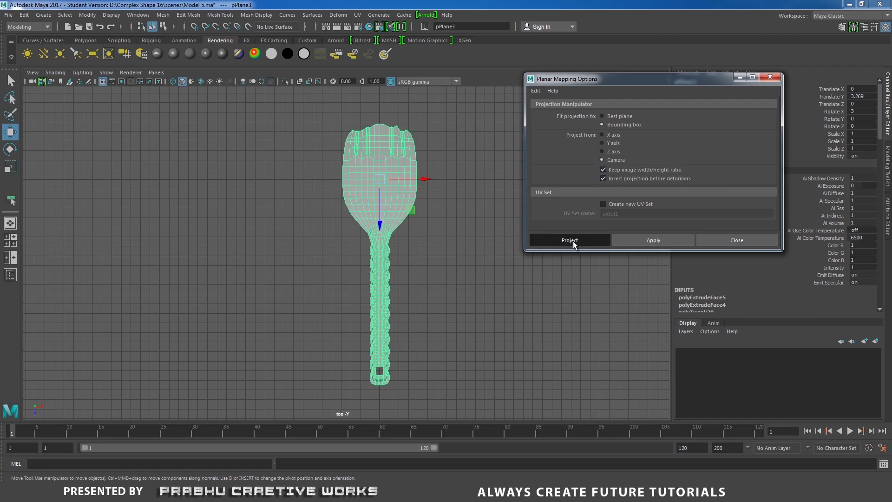
Examine the hanging hole's inner wall and the surrounding handle edges up close in the perspective view
{"action": "right_click_drag", "start_coordinate": [400, 163], "coordinate": [458, 147]}
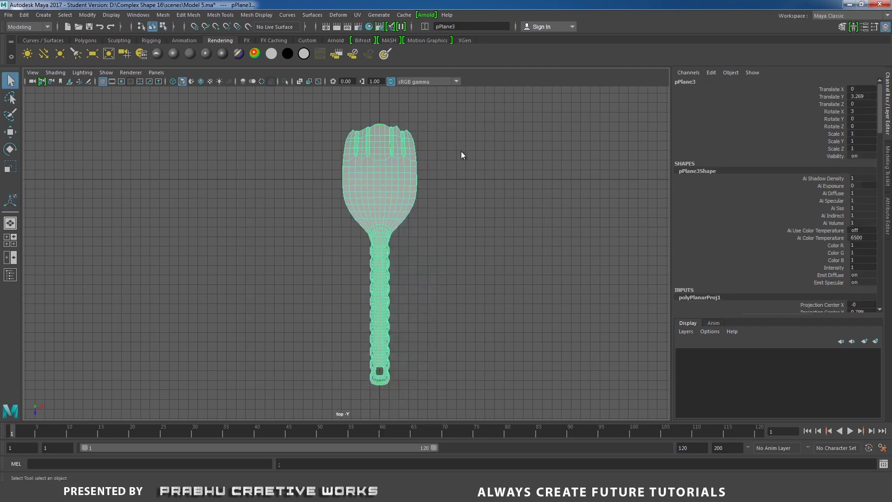
{"action": "key", "text": "space"}
{"action": "left_click_drag", "start_coordinate": [461, 152], "coordinate": [460, 126]}
{"action": "left_click_drag", "start_coordinate": [456, 214], "coordinate": [487, 209], "text": "alt"}
{"action": "right_click_drag", "start_coordinate": [486, 209], "coordinate": [503, 176], "text": "alt"}
{"action": "middle_click_drag", "start_coordinate": [504, 176], "coordinate": [590, 163], "text": "alt"}
{"action": "left_click_drag", "start_coordinate": [416, 186], "coordinate": [414, 223], "text": "alt"}
{"action": "right_click_drag", "start_coordinate": [414, 223], "coordinate": [444, 241], "text": "alt"}
{"action": "middle_click_drag", "start_coordinate": [445, 241], "coordinate": [534, 200], "text": "alt"}
{"action": "right_click_drag", "start_coordinate": [525, 237], "coordinate": [553, 273], "text": "alt"}
{"action": "left_click_drag", "start_coordinate": [553, 273], "coordinate": [543, 242], "text": "alt"}
{"action": "right_click_drag", "start_coordinate": [534, 251], "coordinate": [553, 266], "text": "alt"}
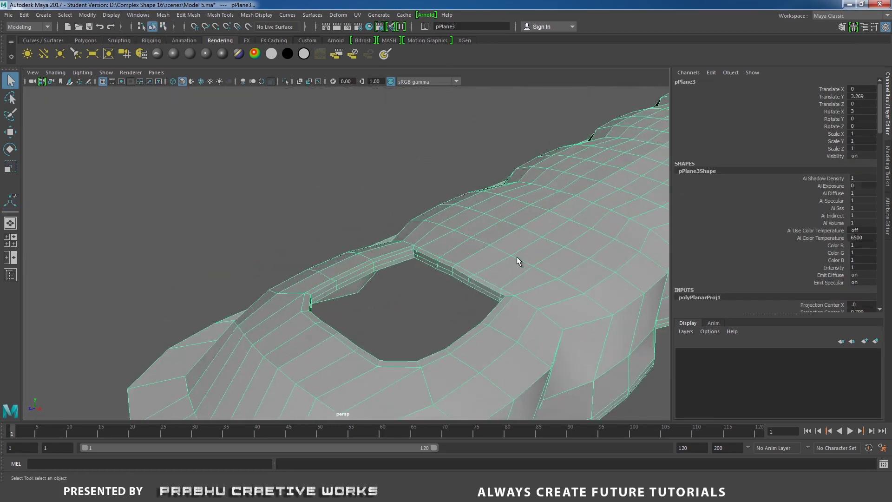
{"action": "left_click_drag", "start_coordinate": [519, 261], "coordinate": [463, 266], "text": "alt"}
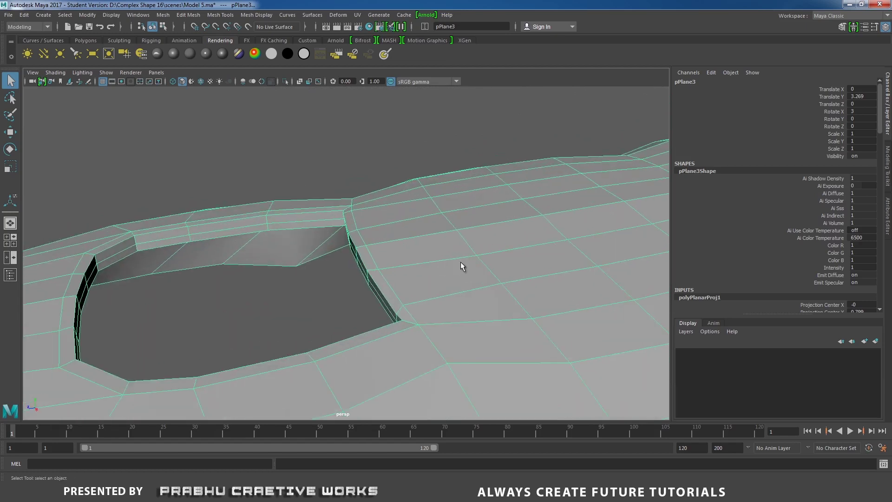
{"action": "right_click_drag", "start_coordinate": [447, 256], "coordinate": [344, 253], "text": "alt"}
{"action": "left_click_drag", "start_coordinate": [344, 253], "coordinate": [390, 265], "text": "alt"}
{"action": "middle_click_drag", "start_coordinate": [470, 267], "coordinate": [403, 278], "text": "alt"}
{"action": "right_click_drag", "start_coordinate": [403, 278], "coordinate": [530, 268], "text": "alt"}
{"action": "middle_click_drag", "start_coordinate": [585, 259], "coordinate": [393, 228], "text": "alt"}
Select the edge loops running around the hanging hole's inner wall and along the utensil's outer side
{"action": "right_click_drag", "start_coordinate": [386, 197], "coordinate": [385, 174]}
{"action": "left_click", "coordinate": [378, 213]}
{"action": "right_click_drag", "start_coordinate": [379, 213], "coordinate": [500, 302], "text": "alt"}
{"action": "right_click_drag", "start_coordinate": [379, 260], "coordinate": [270, 259], "text": "alt"}
{"action": "middle_click_drag", "start_coordinate": [289, 351], "coordinate": [300, 187], "text": "alt"}
{"action": "right_click_drag", "start_coordinate": [362, 240], "coordinate": [446, 269], "text": "alt"}
{"action": "double_click", "coordinate": [370, 226]}
{"action": "right_click_drag", "start_coordinate": [455, 233], "coordinate": [183, 213], "text": "alt"}
{"action": "middle_click_drag", "start_coordinate": [363, 207], "coordinate": [326, 249], "text": "alt"}
{"action": "right_click_drag", "start_coordinate": [335, 260], "coordinate": [481, 275], "text": "alt"}
{"action": "middle_click_drag", "start_coordinate": [494, 212], "coordinate": [433, 297], "text": "alt"}
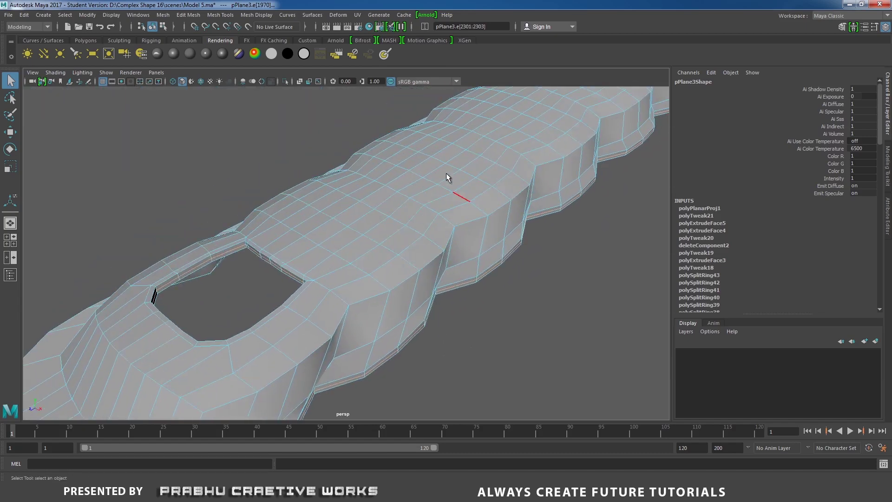
Open the UV Editor, frame the utensil's full UV layout, and place the window so the handle's hole stays visible
{"action": "left_click", "coordinate": [357, 14]}
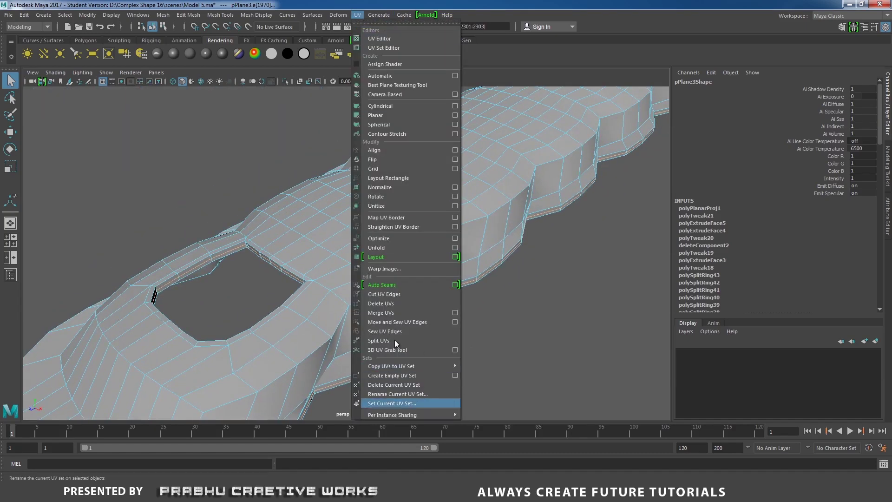
{"action": "left_click", "coordinate": [385, 39]}
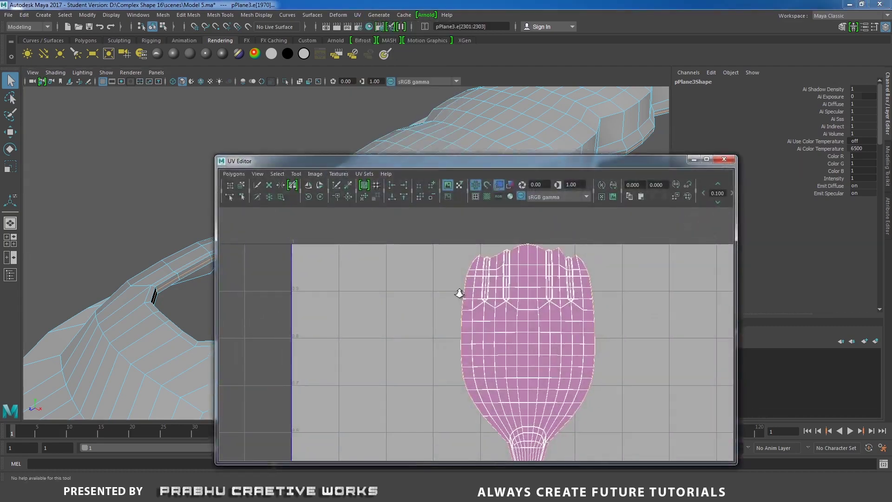
{"action": "scroll", "coordinate": [459, 293], "scroll_direction": "down", "scroll_amount": 5}
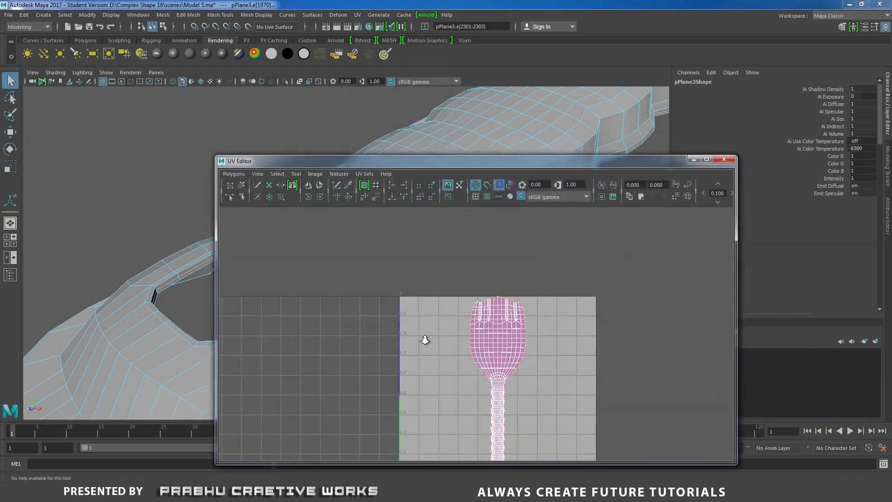
{"action": "left_click", "coordinate": [499, 188]}
{"action": "left_click", "coordinate": [500, 187]}
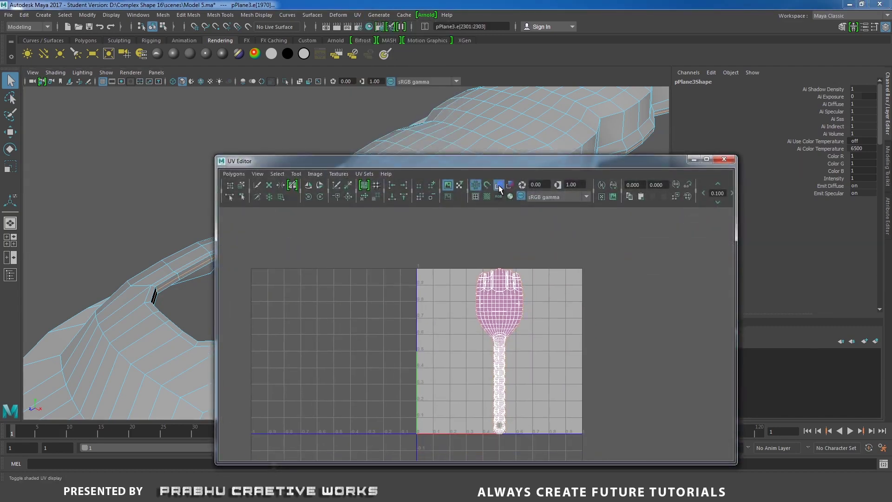
{"action": "scroll", "coordinate": [579, 327], "scroll_direction": "up", "scroll_amount": 3}
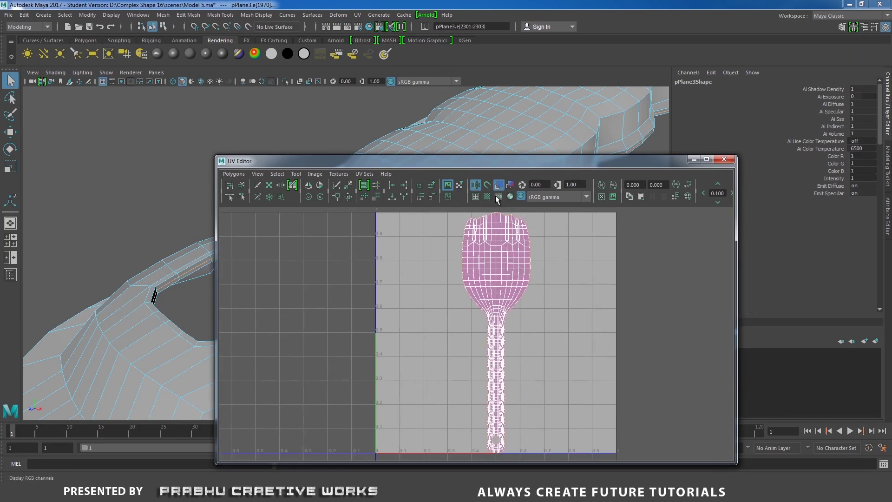
{"action": "left_click_drag", "start_coordinate": [430, 162], "coordinate": [625, 124]}
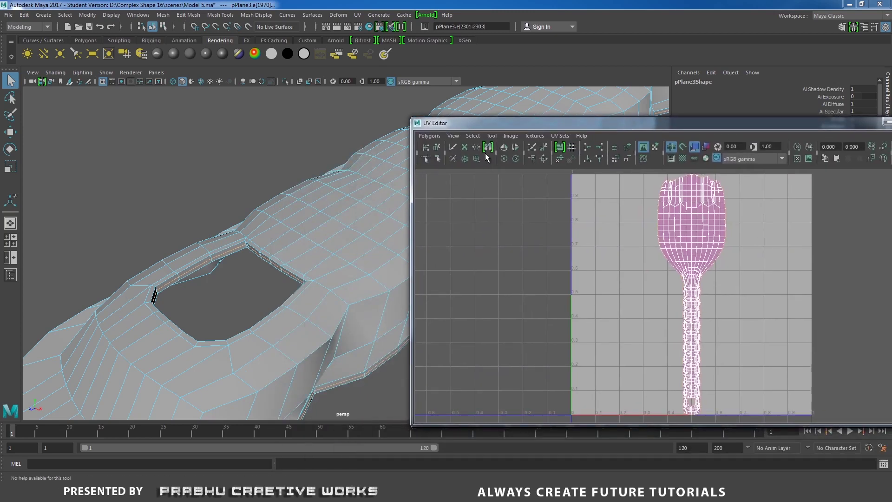
Cut the UVs along the selected edge loops to separate the utensil's upper and lower sides
{"action": "left_click", "coordinate": [525, 156]}
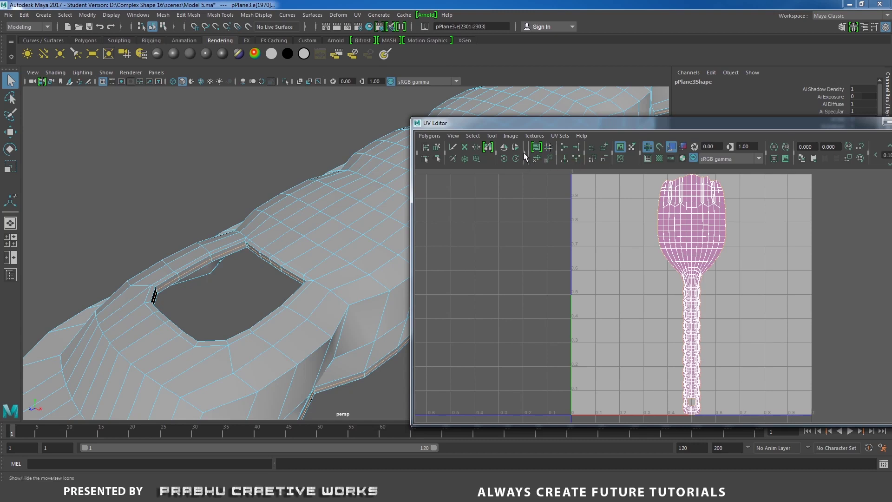
{"action": "left_click", "coordinate": [524, 155]}
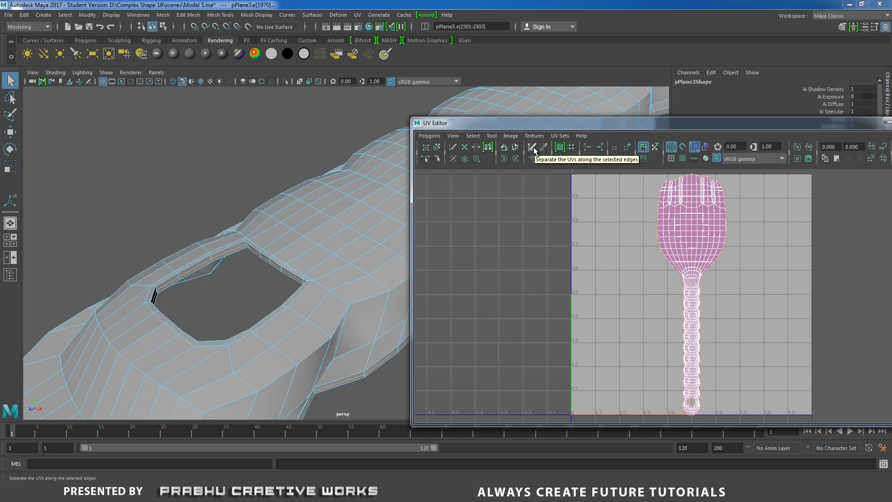
{"action": "left_click", "coordinate": [534, 148]}
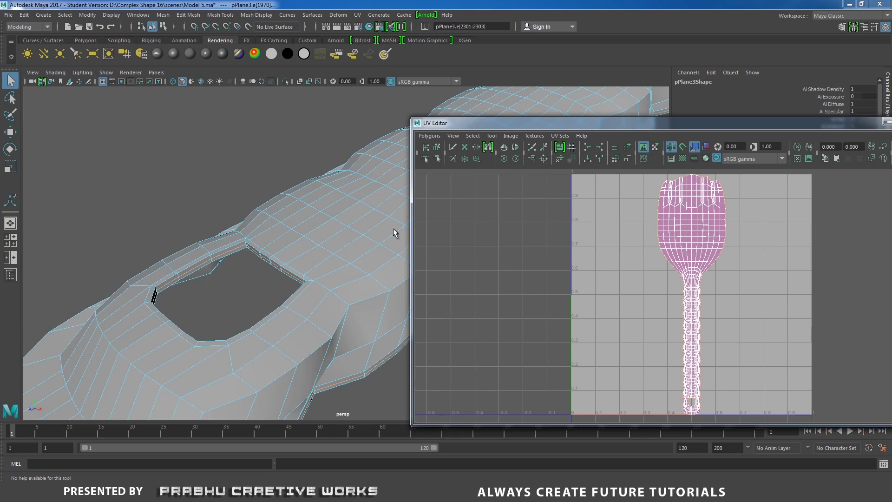
Select the complete upper-side UV shell and move it left, clear of the overlapping lower-side shell
{"action": "right_click_drag", "start_coordinate": [340, 224], "coordinate": [414, 222]}
{"action": "left_click", "coordinate": [349, 227]}
{"action": "left_click", "coordinate": [349, 228]}
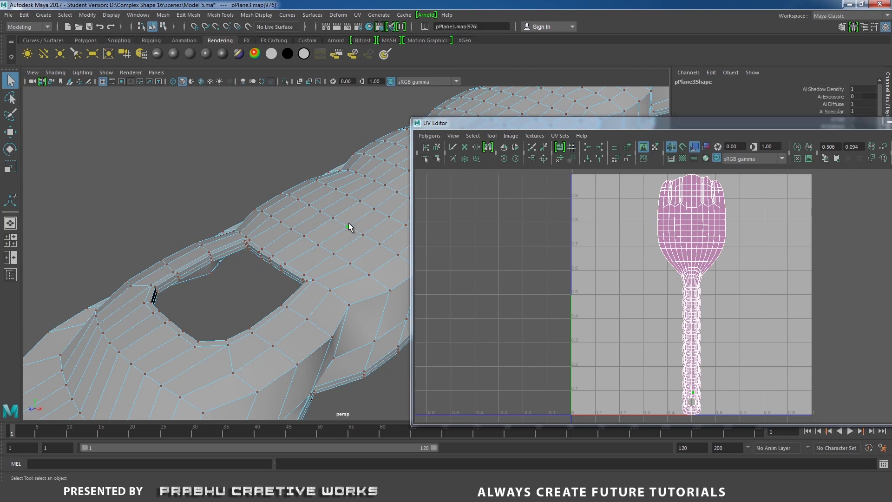
{"action": "left_click", "coordinate": [336, 218]}
{"action": "right_click_drag", "start_coordinate": [684, 263], "coordinate": [723, 251], "text": "ctrl"}
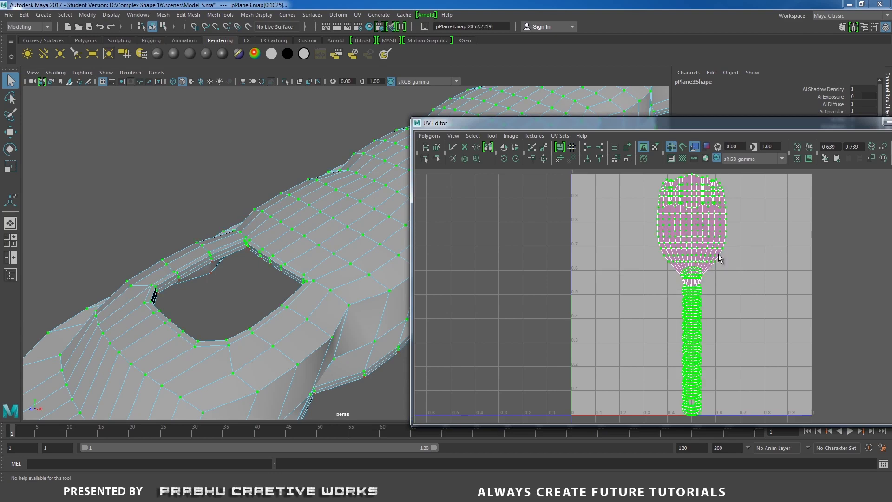
{"action": "key", "text": "w"}
{"action": "left_click_drag", "start_coordinate": [686, 295], "coordinate": [607, 294]}
{"action": "middle_click_drag", "start_coordinate": [638, 294], "coordinate": [556, 290], "text": "alt"}
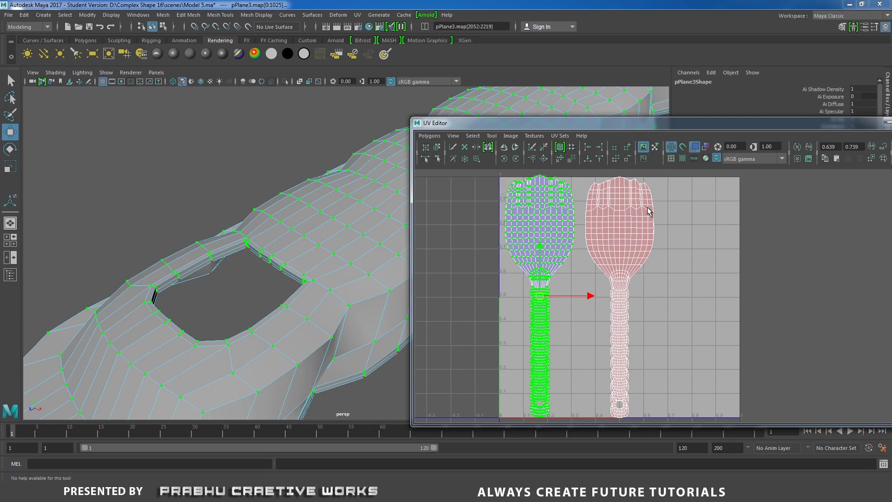
Select the whole lower-side UV shell and flip it horizontally so it faces the same way as the other
{"action": "left_click_drag", "start_coordinate": [662, 205], "coordinate": [634, 231]}
{"action": "right_click_drag", "start_coordinate": [646, 215], "coordinate": [683, 213]}
{"action": "left_click_drag", "start_coordinate": [673, 202], "coordinate": [632, 229]}
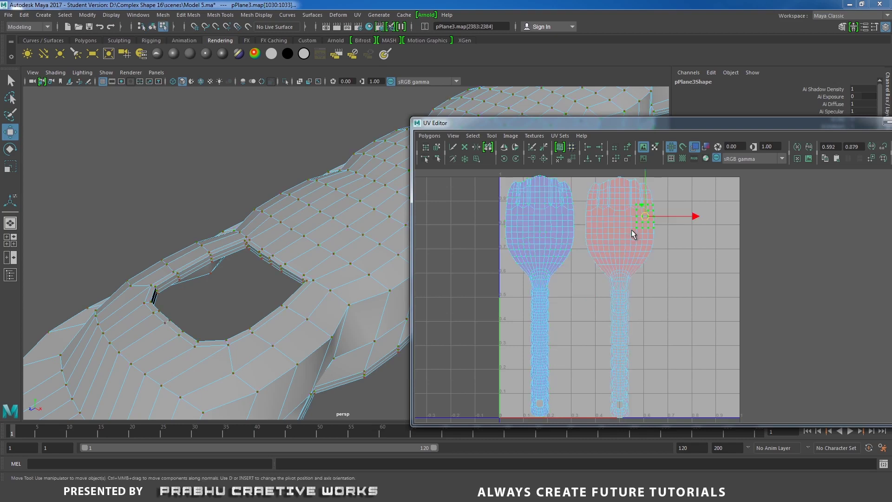
{"action": "right_click_drag", "start_coordinate": [633, 236], "coordinate": [665, 224]}
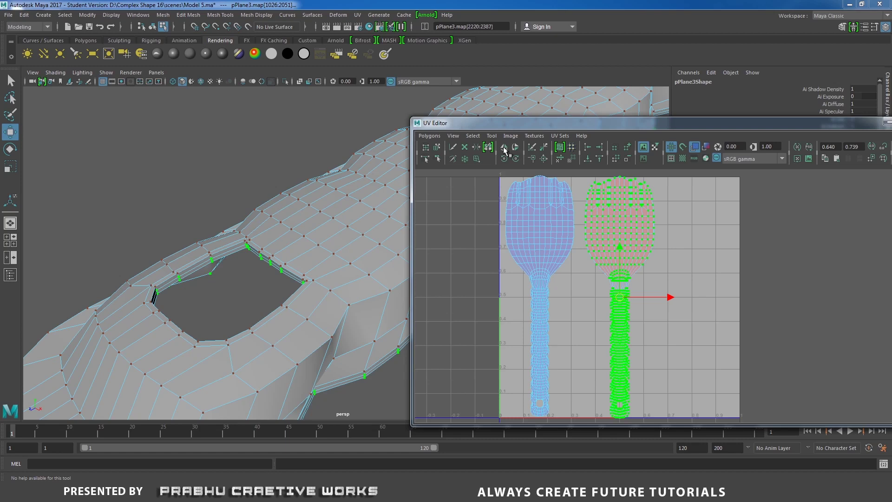
{"action": "left_click", "coordinate": [504, 149]}
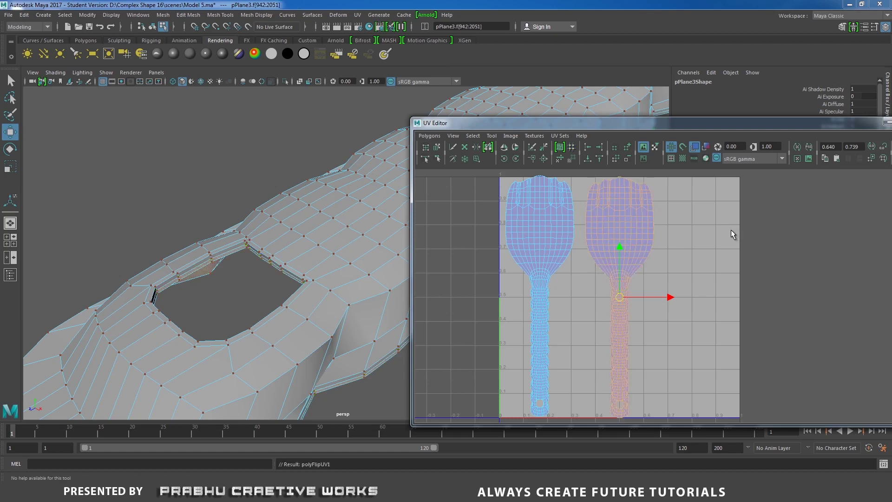
Select all UVs of both shells, scale them down slightly and centre them within the 0 to 1 UV square
{"action": "right_click_drag", "start_coordinate": [717, 271], "coordinate": [508, 271], "text": "alt"}
{"action": "right_click_drag", "start_coordinate": [596, 246], "coordinate": [666, 232]}
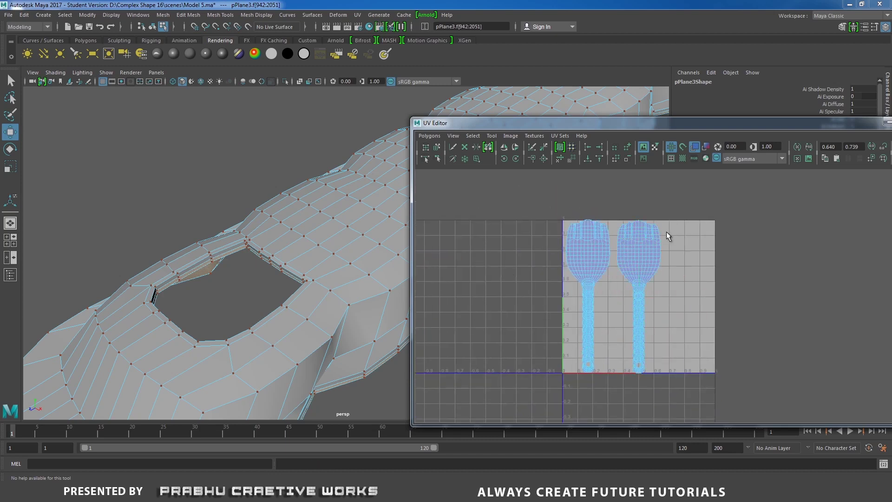
{"action": "left_click_drag", "start_coordinate": [545, 203], "coordinate": [704, 382]}
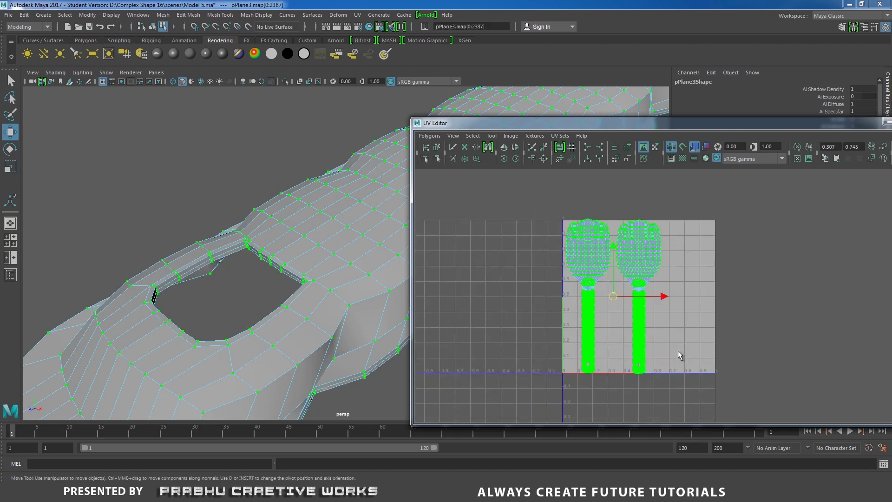
{"action": "key", "text": "r"}
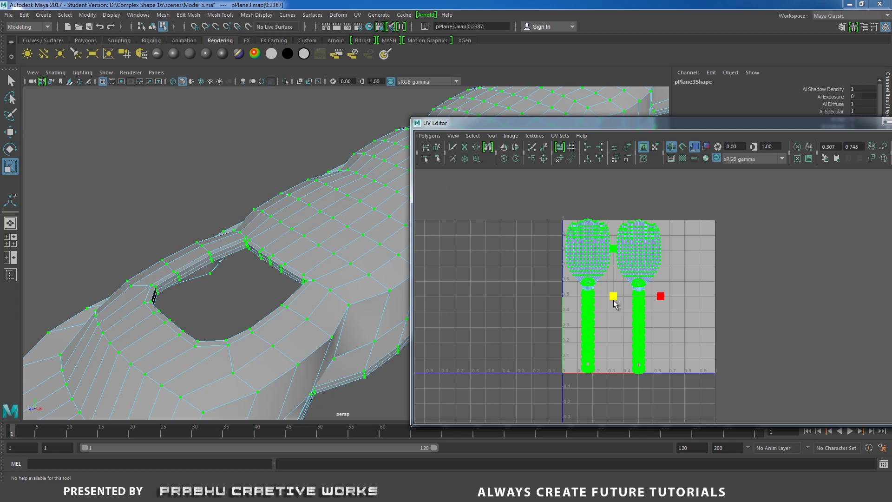
{"action": "left_click_drag", "start_coordinate": [613, 299], "coordinate": [634, 296]}
{"action": "key", "text": "w"}
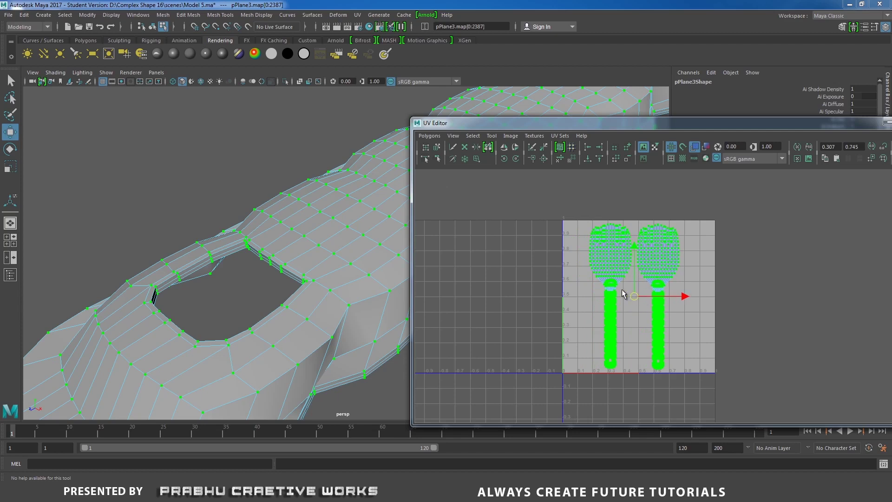
Try moving both UV shells sideways out of the 0 to 1 square, and undo that move
{"action": "scroll", "coordinate": [674, 296], "scroll_direction": "up", "scroll_amount": 2}
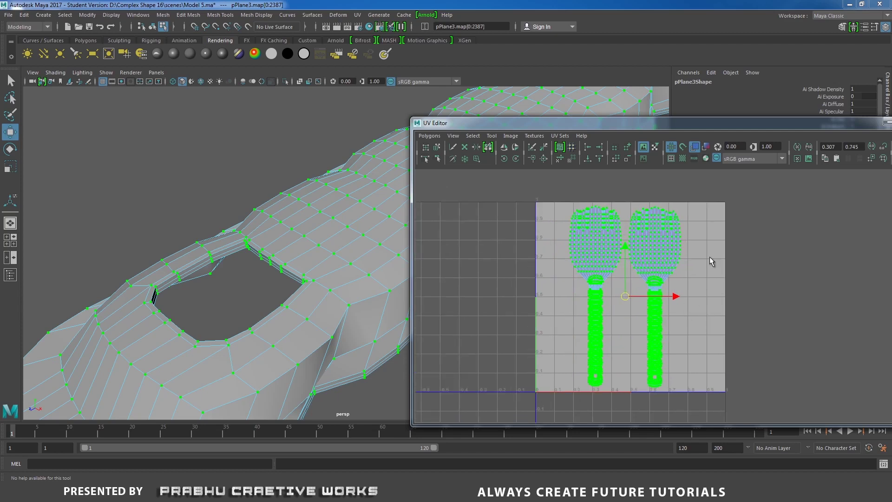
{"action": "scroll", "coordinate": [552, 348], "scroll_direction": "down", "scroll_amount": 4}
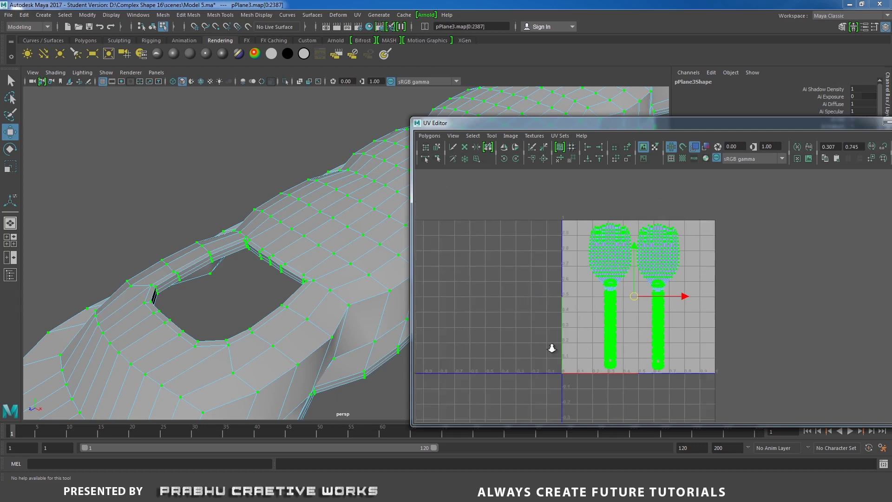
{"action": "middle_click_drag", "start_coordinate": [581, 305], "coordinate": [614, 289], "text": "alt"}
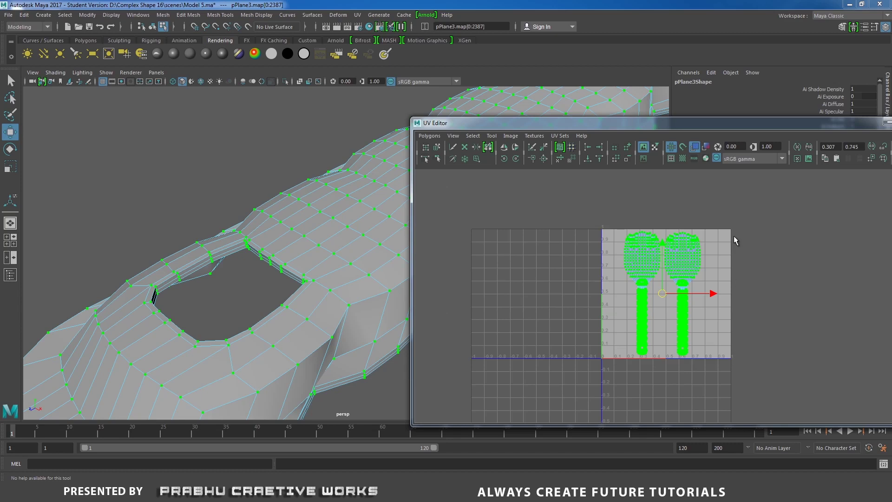
{"action": "scroll", "coordinate": [613, 299], "scroll_direction": "down", "scroll_amount": 2}
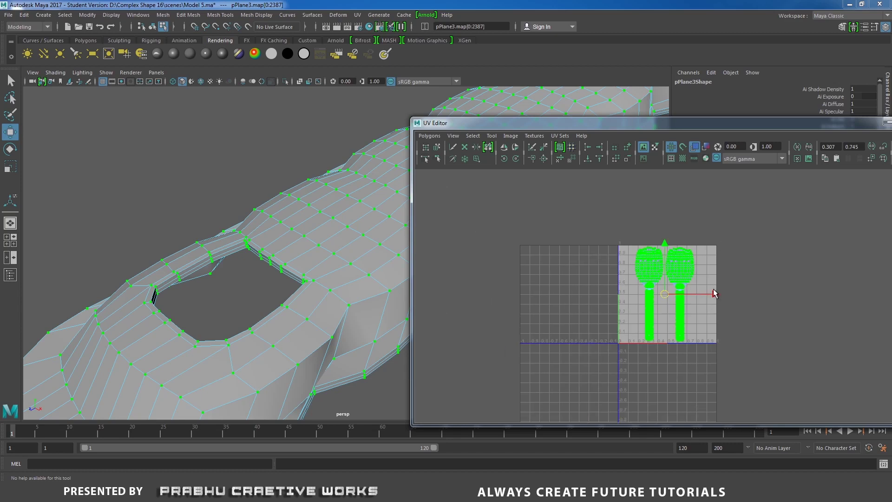
{"action": "left_click_drag", "start_coordinate": [713, 304], "coordinate": [606, 307]}
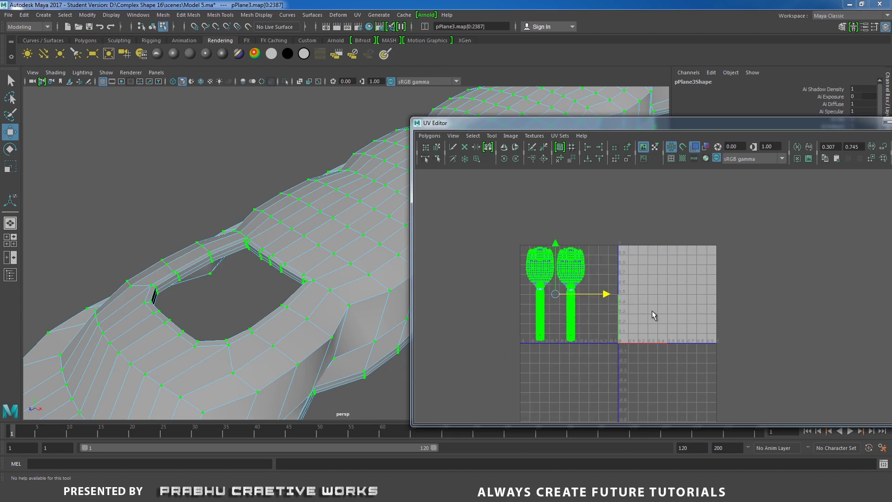
{"action": "key", "text": "ctrl+z"}
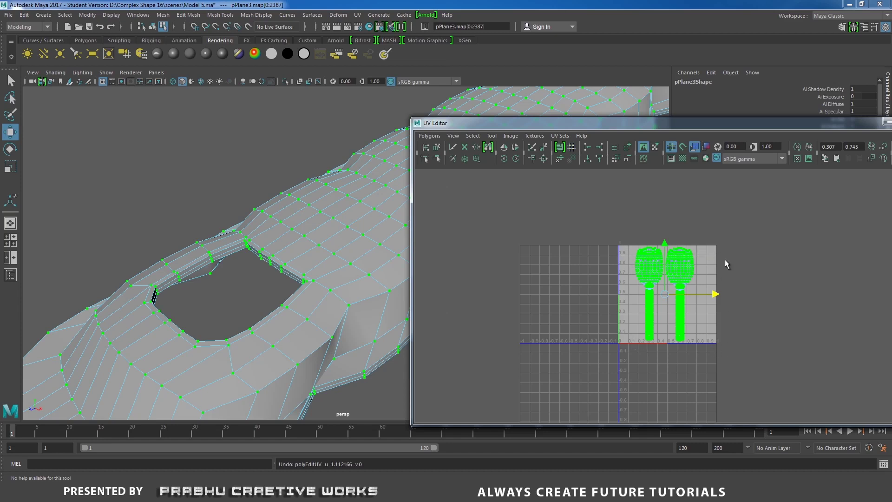
Reselect both UV shells and set up a UV snapshot named Object_uv in the project's images folder
{"action": "scroll", "coordinate": [725, 261], "scroll_direction": "up", "scroll_amount": 2}
{"action": "middle_click_drag", "start_coordinate": [678, 306], "coordinate": [633, 299], "text": "alt"}
{"action": "scroll", "coordinate": [593, 314], "scroll_direction": "up", "scroll_amount": 2}
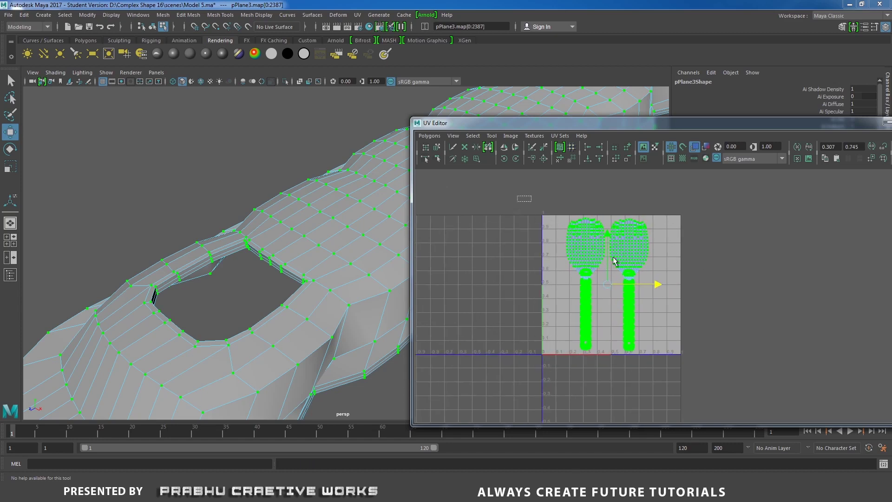
{"action": "left_click_drag", "start_coordinate": [613, 256], "coordinate": [785, 375]}
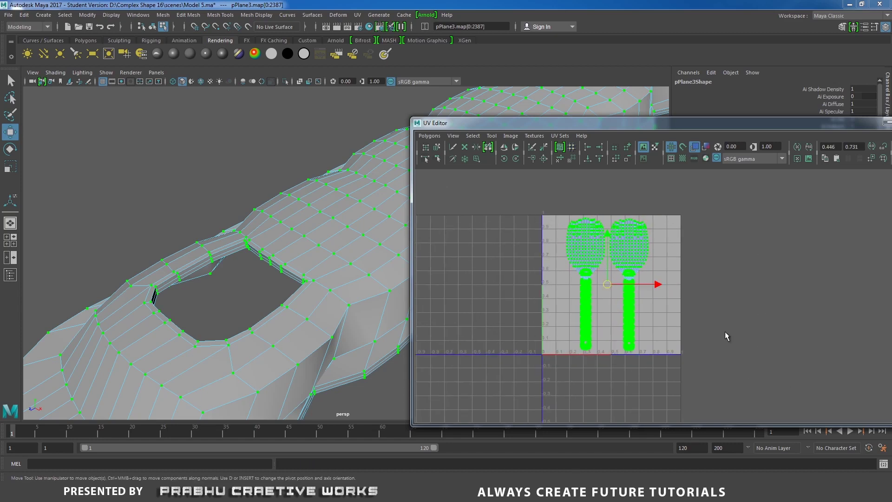
{"action": "left_click", "coordinate": [429, 136]}
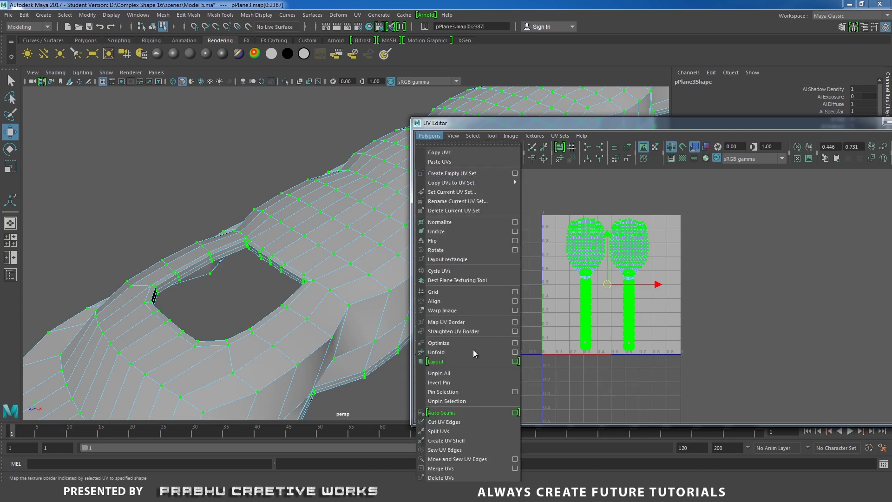
{"action": "left_click", "coordinate": [446, 489]}
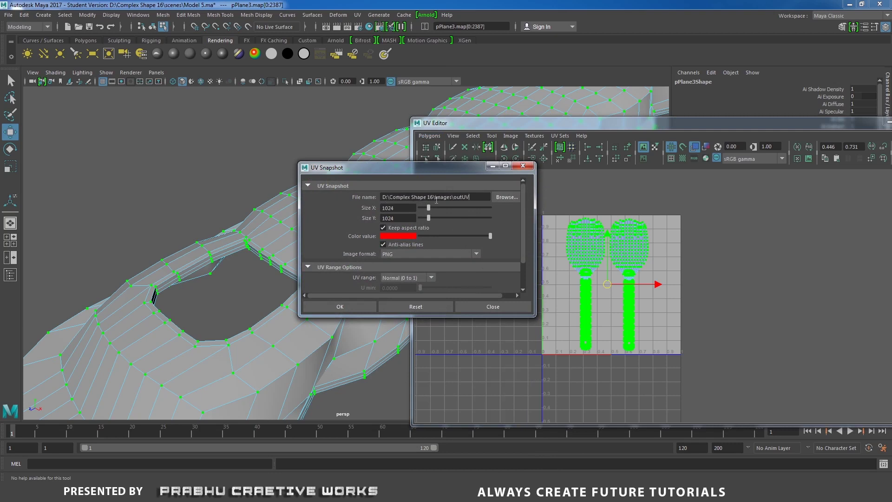
{"action": "left_click", "coordinate": [498, 199]}
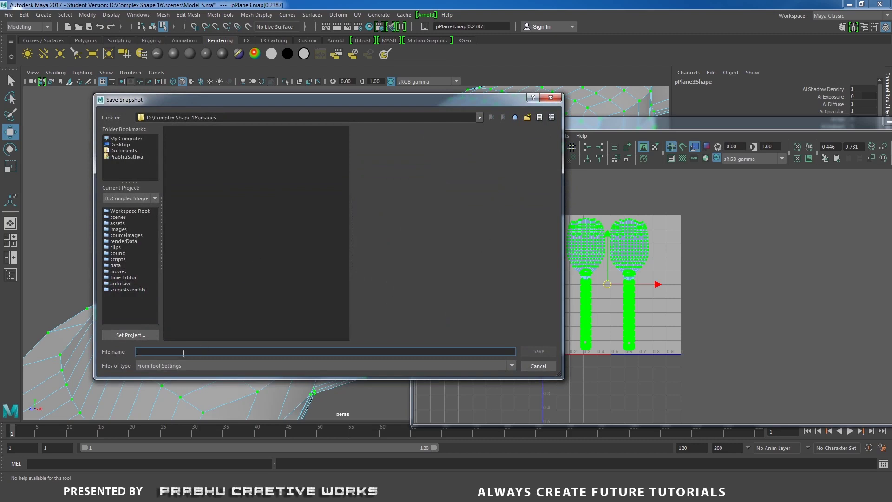
{"action": "type", "text": "Object_uv"}
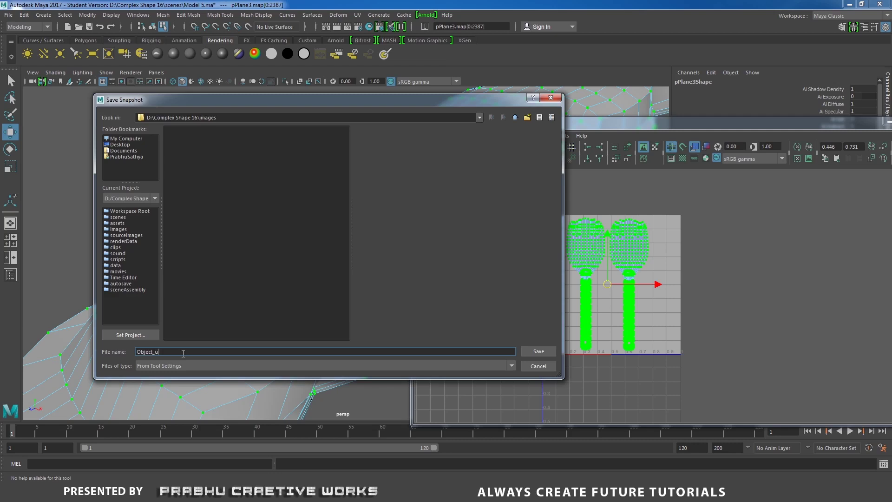
{"action": "left_click", "coordinate": [538, 352]}
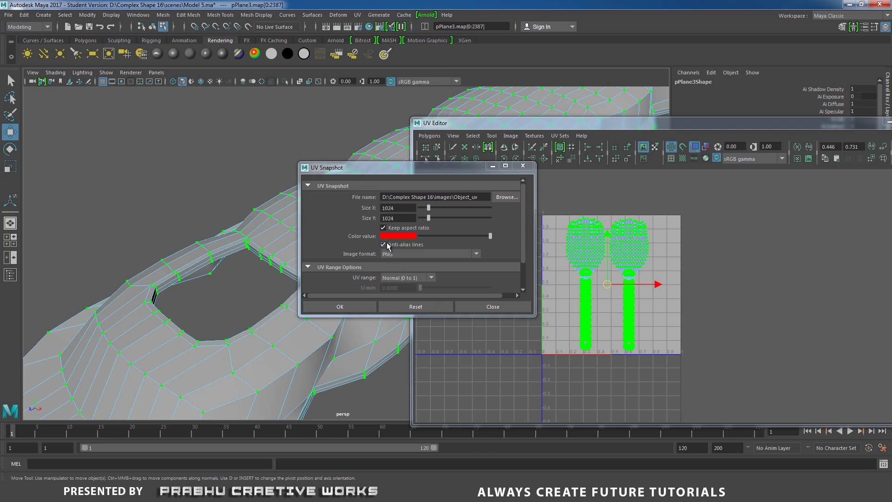
Export the UV snapshot as a 1024 x 1024 PNG with red anti-aliased lines
{"action": "double_click", "coordinate": [390, 209]}
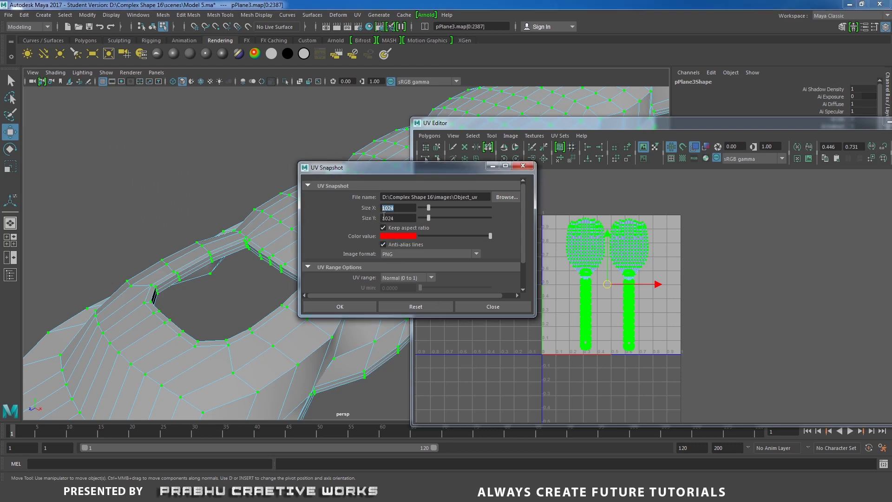
{"action": "double_click", "coordinate": [402, 219]}
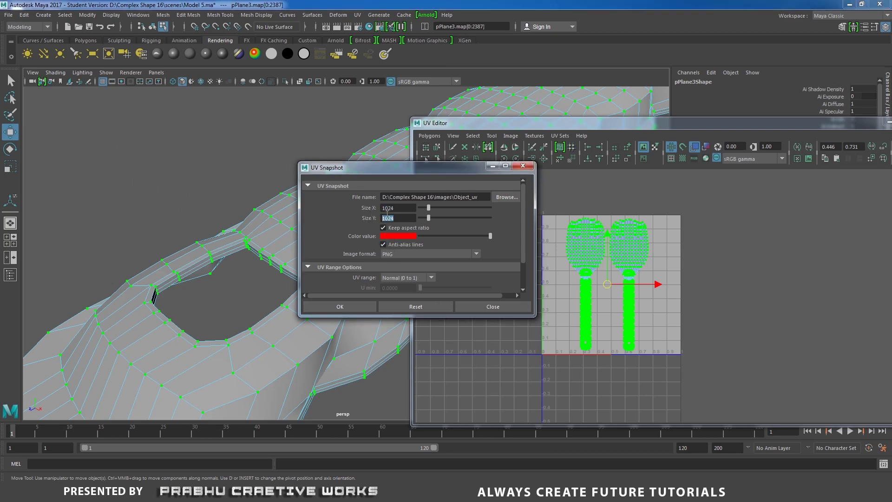
{"action": "left_click", "coordinate": [396, 237]}
{"action": "left_click", "coordinate": [395, 256]}
{"action": "left_click", "coordinate": [389, 329]}
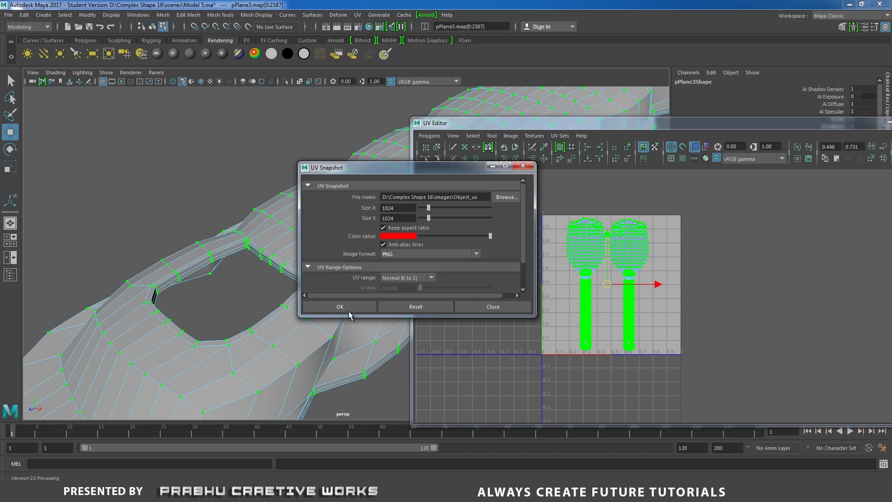
{"action": "left_click", "coordinate": [342, 307]}
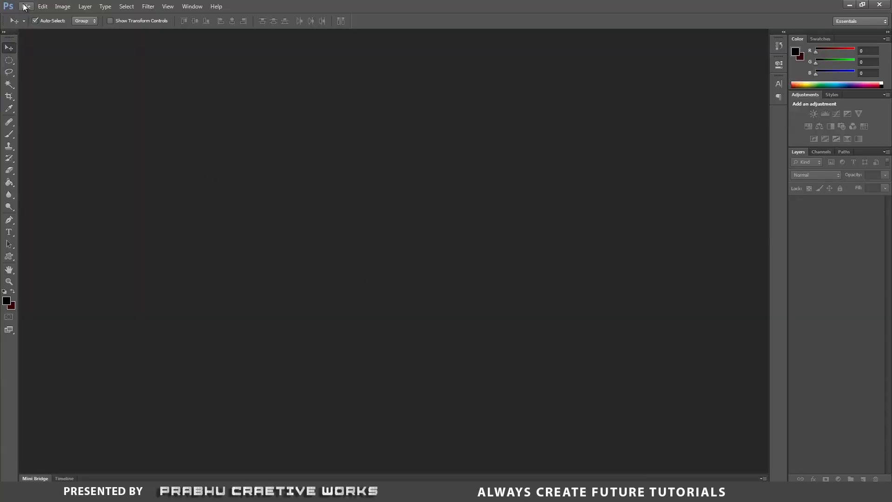
Switch to Photoshop and open Object_uv from the images folder of Complex Shape 16 on drive D
{"action": "left_click", "coordinate": [26, 7]}
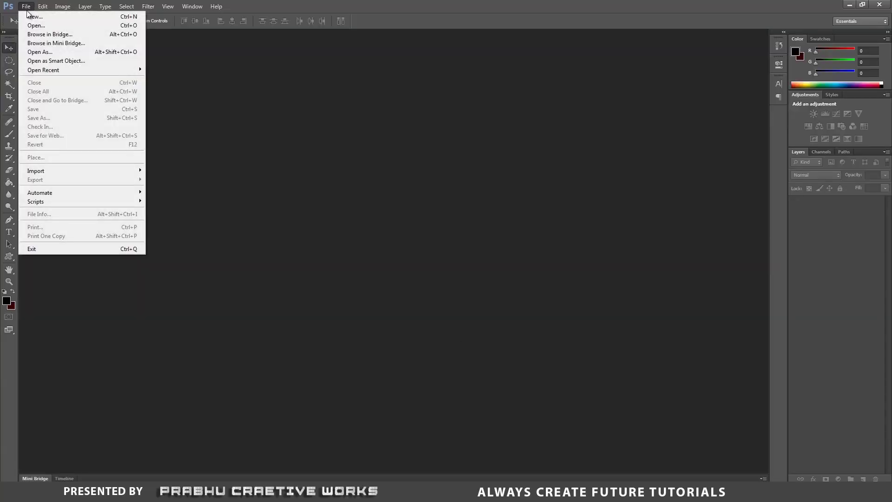
{"action": "left_click", "coordinate": [35, 25]}
{"action": "left_click", "coordinate": [412, 240]}
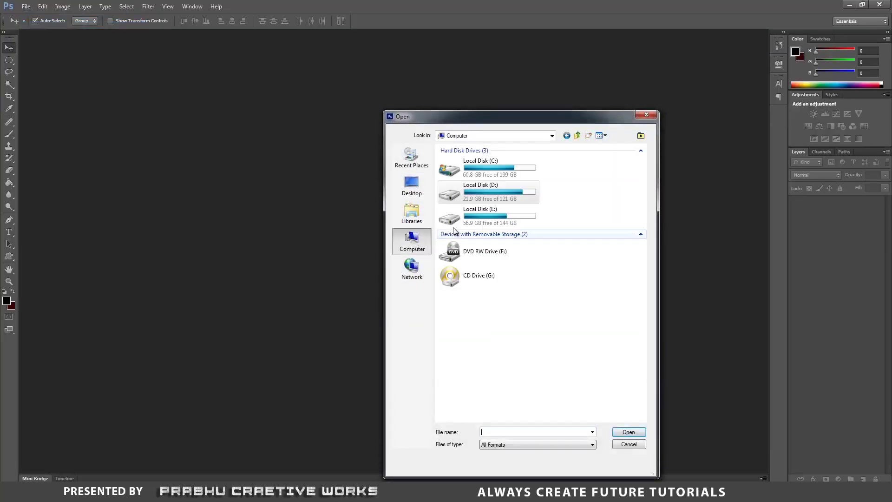
{"action": "double_click", "coordinate": [506, 195]}
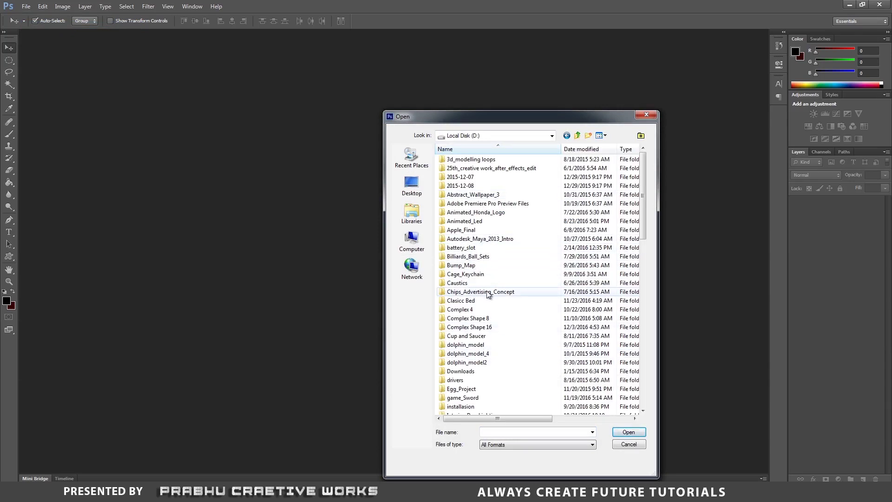
{"action": "double_click", "coordinate": [502, 328]}
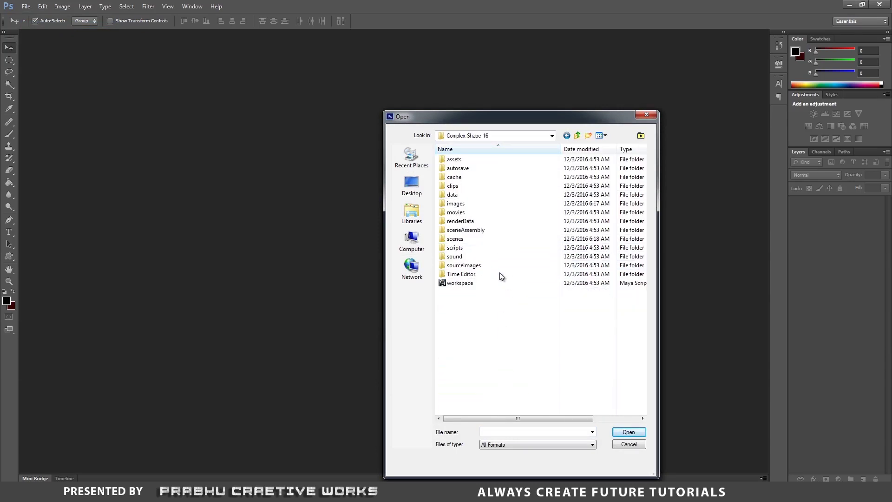
{"action": "double_click", "coordinate": [470, 204]}
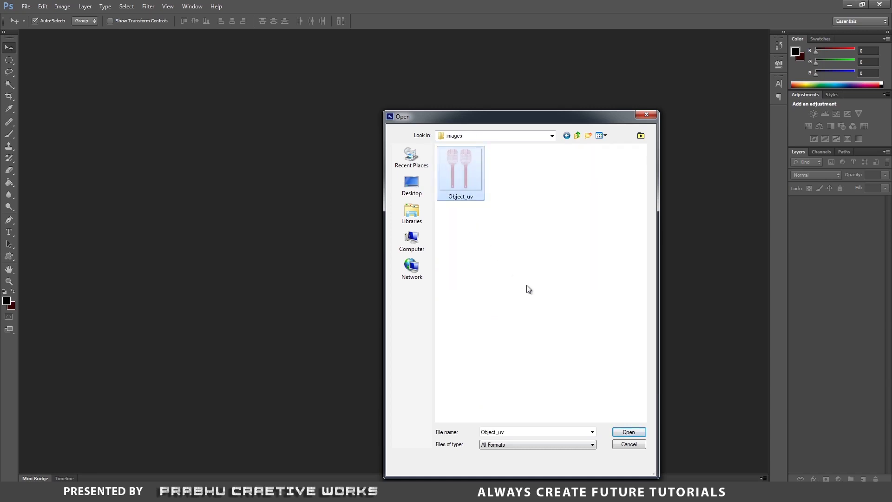
{"action": "left_click", "coordinate": [628, 433]}
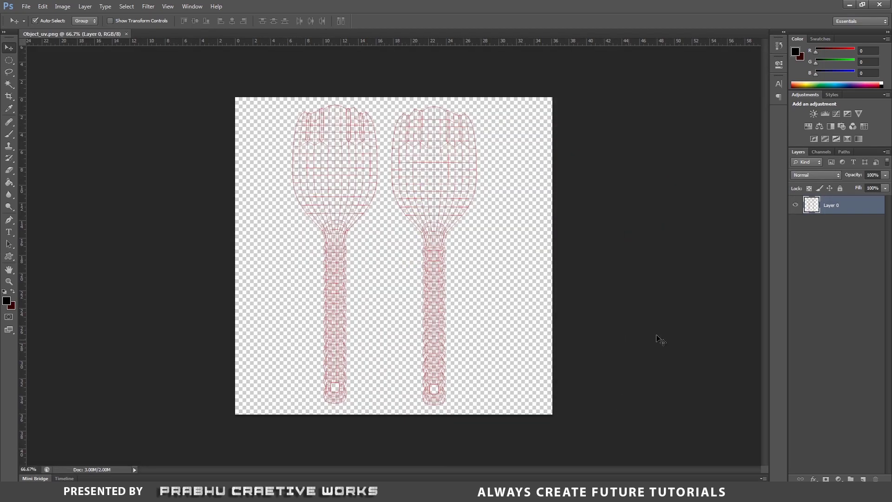
Lock the UV wireframe layer and add a new empty layer beneath it
{"action": "left_click", "coordinate": [840, 188]}
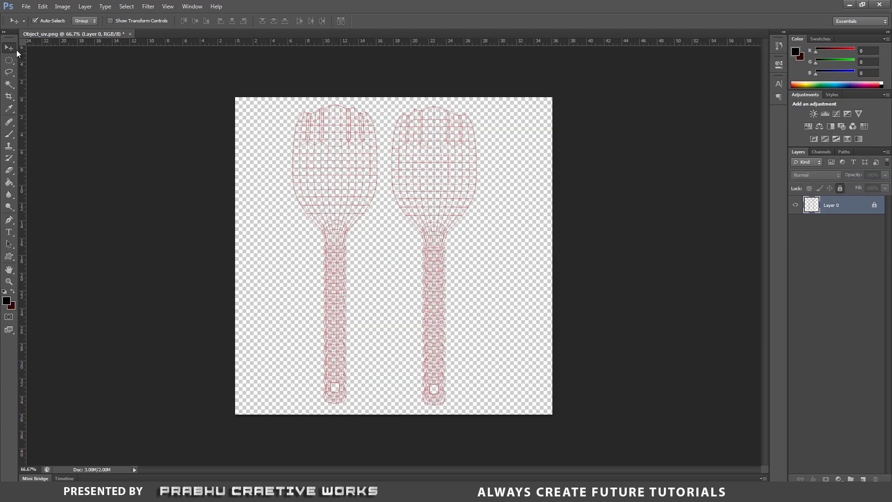
{"action": "left_click_drag", "start_coordinate": [312, 153], "coordinate": [346, 127]}
{"action": "left_click", "coordinate": [831, 211]}
{"action": "left_click", "coordinate": [863, 479]}
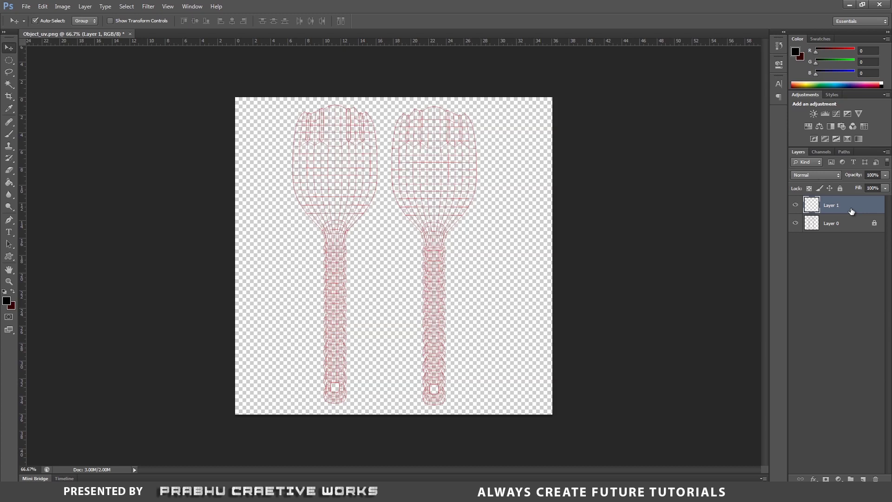
{"action": "left_click_drag", "start_coordinate": [852, 211], "coordinate": [842, 234]}
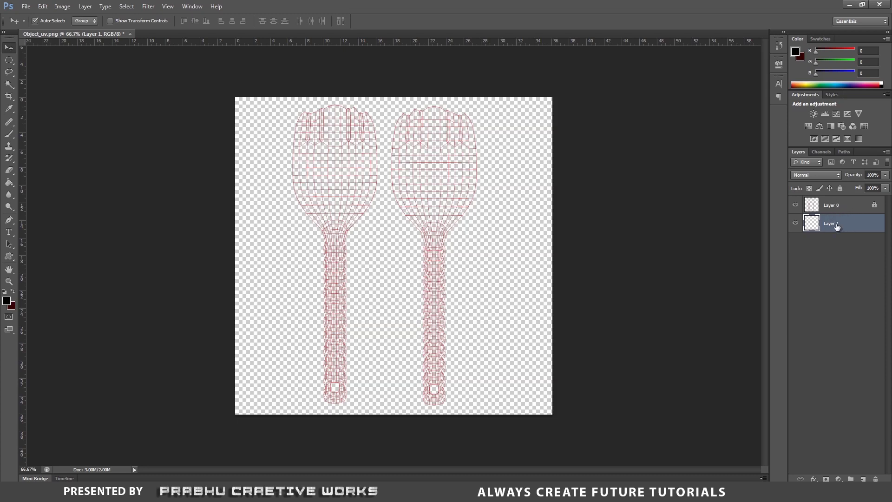
Fill the new lower layer with solid black (000000) using the Paint Bucket and lock it
{"action": "key", "text": "i"}
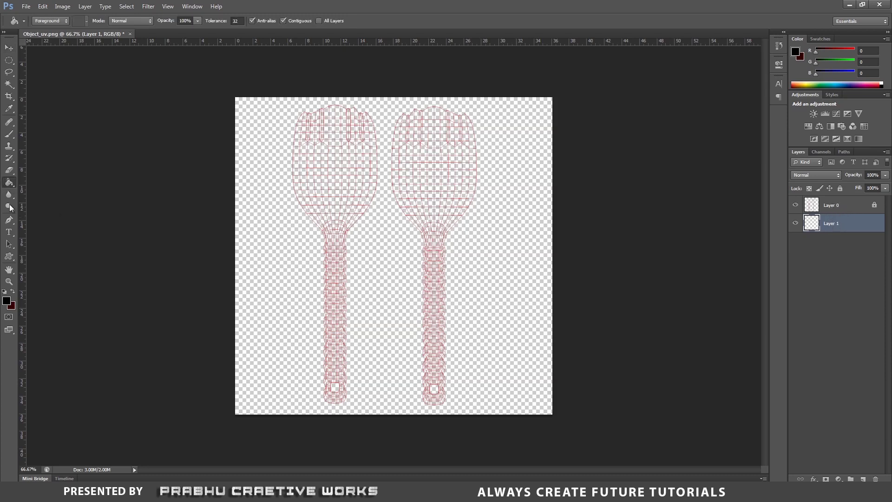
{"action": "left_click", "coordinate": [6, 300]}
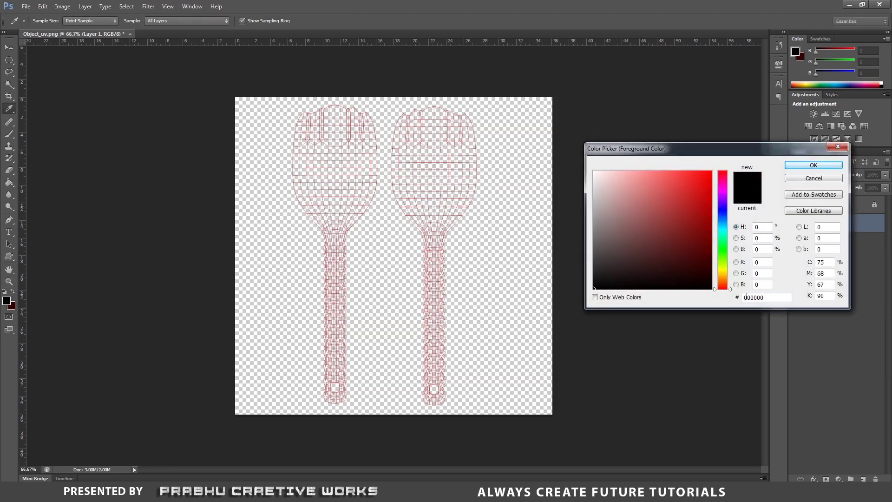
{"action": "left_click_drag", "start_coordinate": [746, 297], "coordinate": [760, 297]}
{"action": "left_click", "coordinate": [813, 165]}
{"action": "key", "text": "g"}
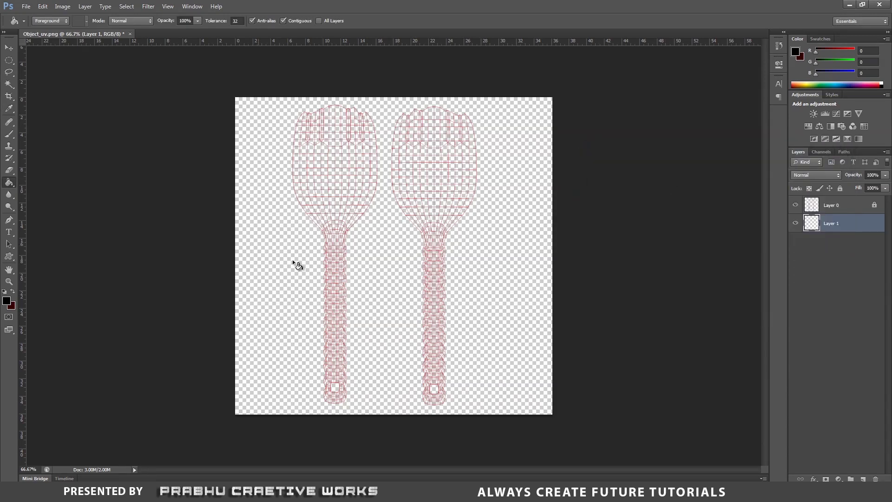
{"action": "left_click", "coordinate": [412, 254]}
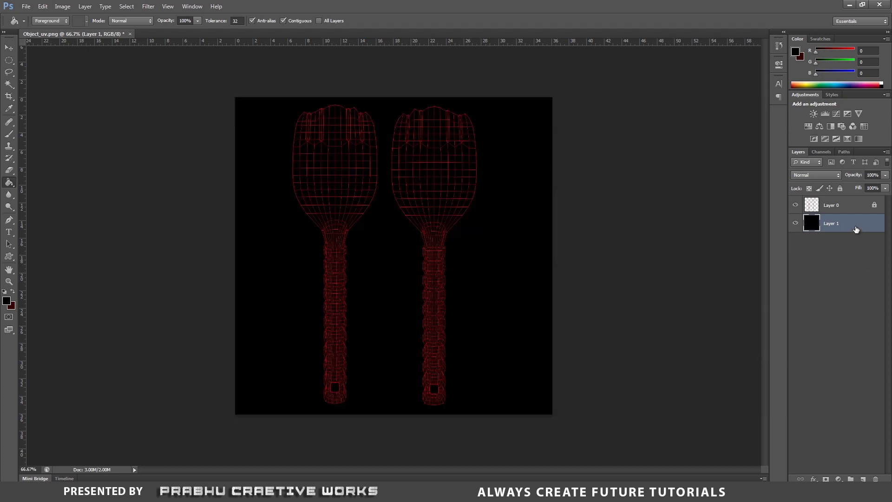
{"action": "left_click", "coordinate": [840, 188]}
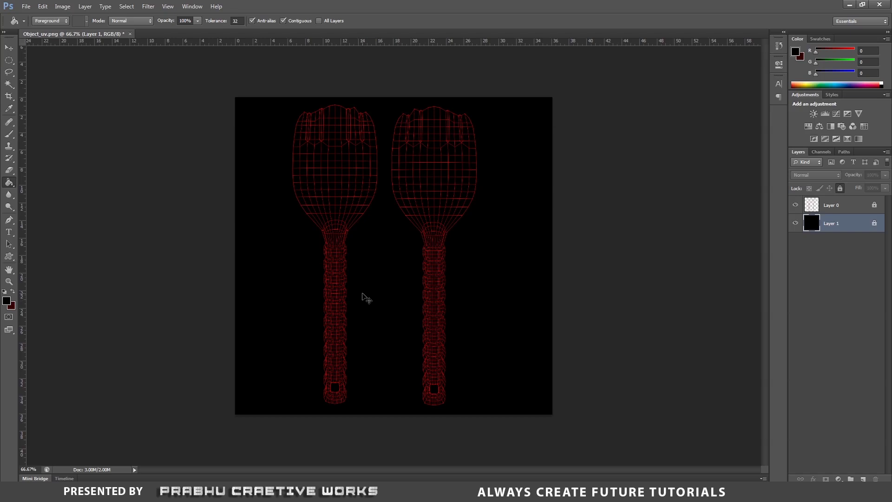
{"action": "key", "text": "ctrl+plus"}
{"action": "key", "text": "ctrl+plus"}
{"action": "left_click_drag", "start_coordinate": [294, 307], "coordinate": [448, 214]}
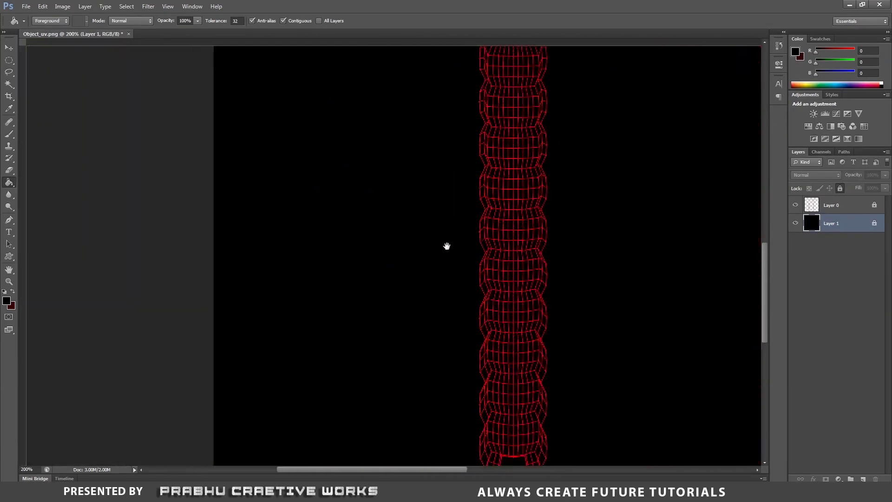
{"action": "key", "text": "ctrl+plus"}
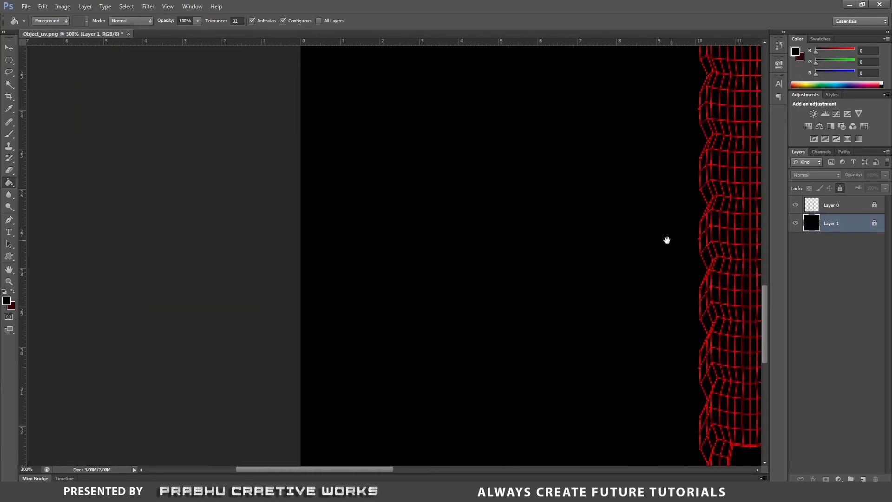
{"action": "left_click_drag", "start_coordinate": [666, 239], "coordinate": [446, 260]}
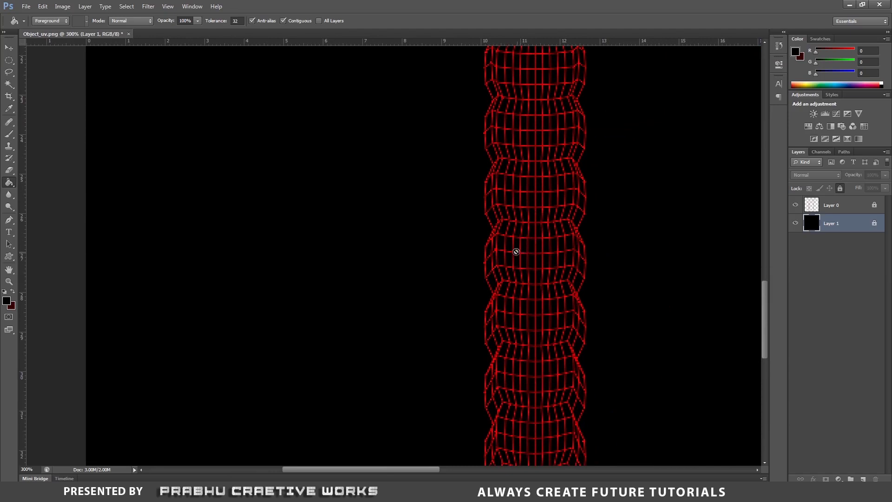
Preview the black-and-white floral vine picture stored on the desktop and close the viewer
{"action": "key", "text": "super+d"}
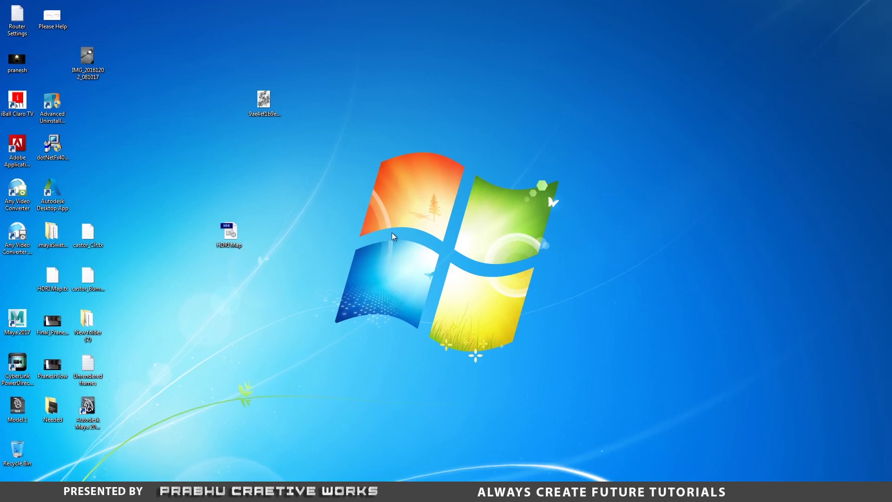
{"action": "left_click", "coordinate": [263, 105]}
{"action": "right_click", "coordinate": [263, 105]}
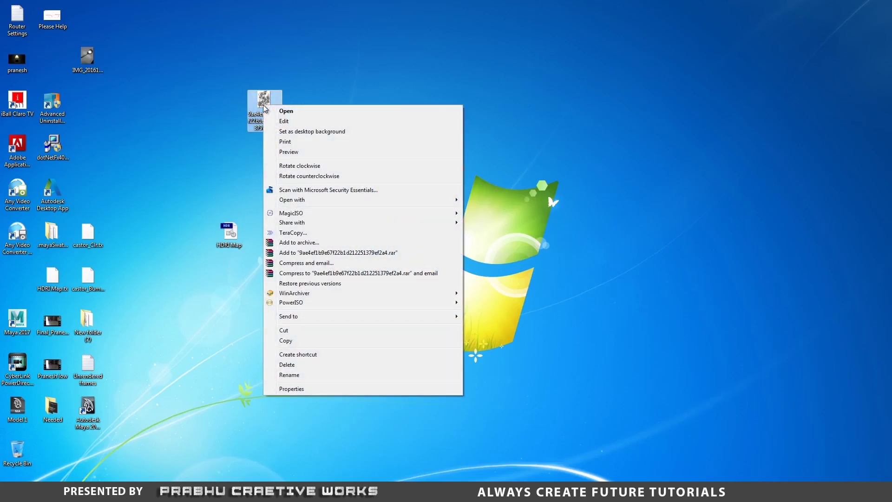
{"action": "left_click", "coordinate": [301, 153]}
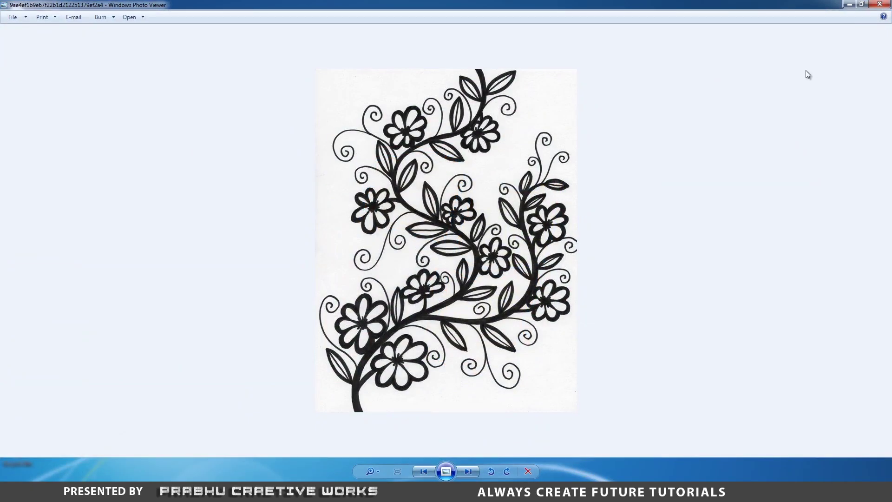
{"action": "left_click", "coordinate": [880, 4]}
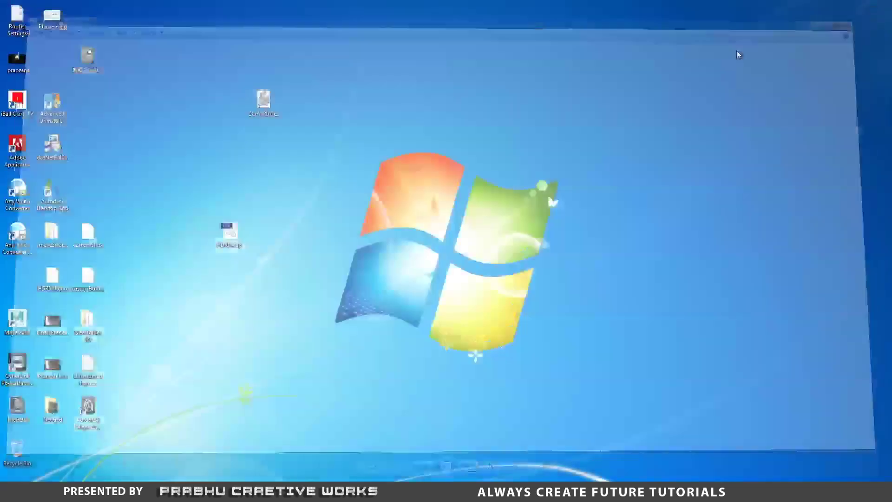
Open the floral vine picture from the desktop in Photoshop
{"action": "left_click", "coordinate": [273, 96]}
{"action": "right_click", "coordinate": [273, 96]}
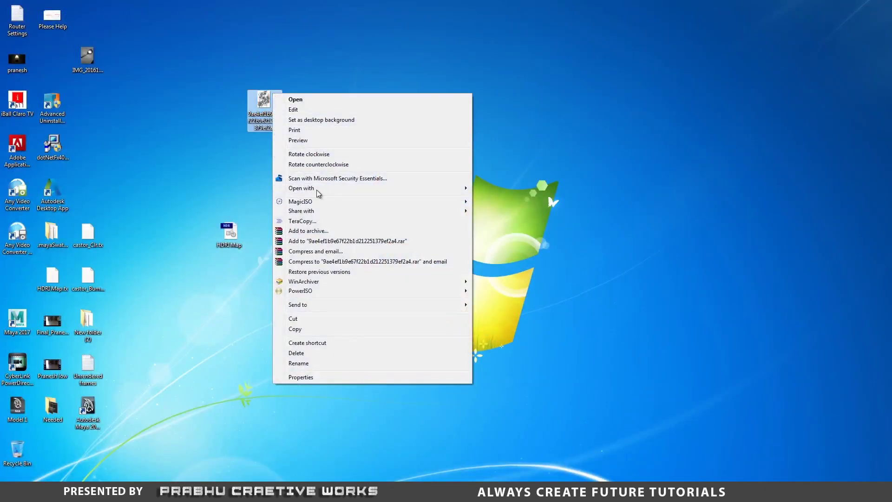
{"action": "mouse_move", "coordinate": [467, 192]}
{"action": "left_click", "coordinate": [516, 188]}
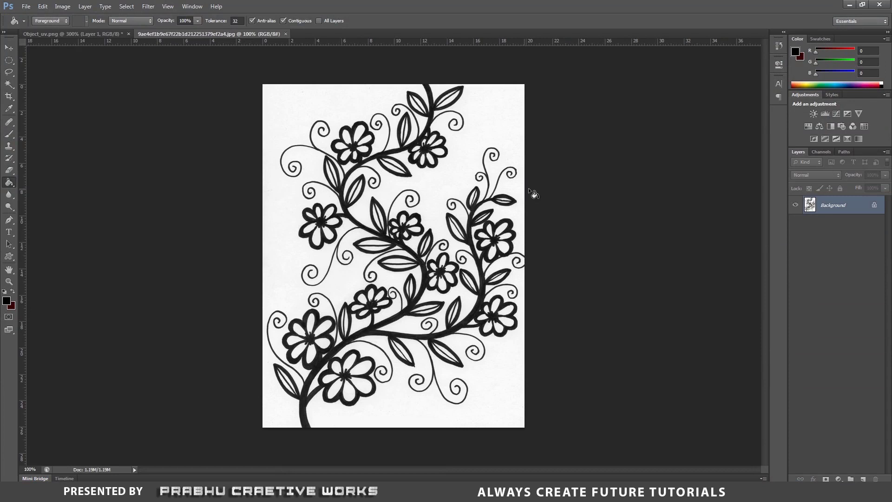
Select the connected black vine artwork with the Magic Wand at tolerance 20 and move it into the Object_uv document
{"action": "left_click", "coordinate": [9, 84]}
{"action": "left_click", "coordinate": [55, 93]}
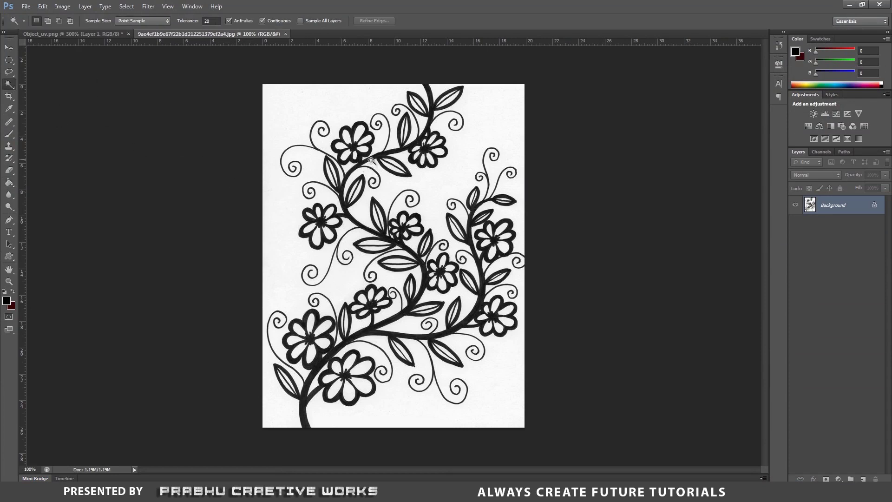
{"action": "left_click", "coordinate": [371, 159]}
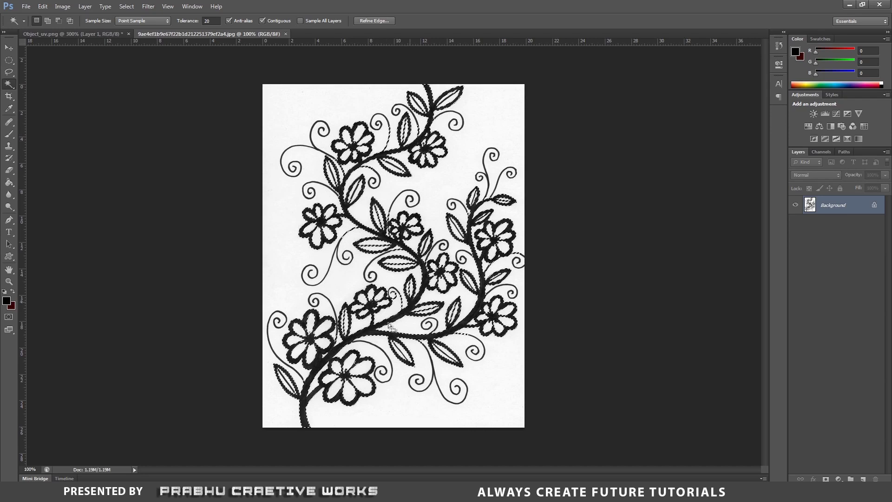
{"action": "left_click", "coordinate": [10, 49]}
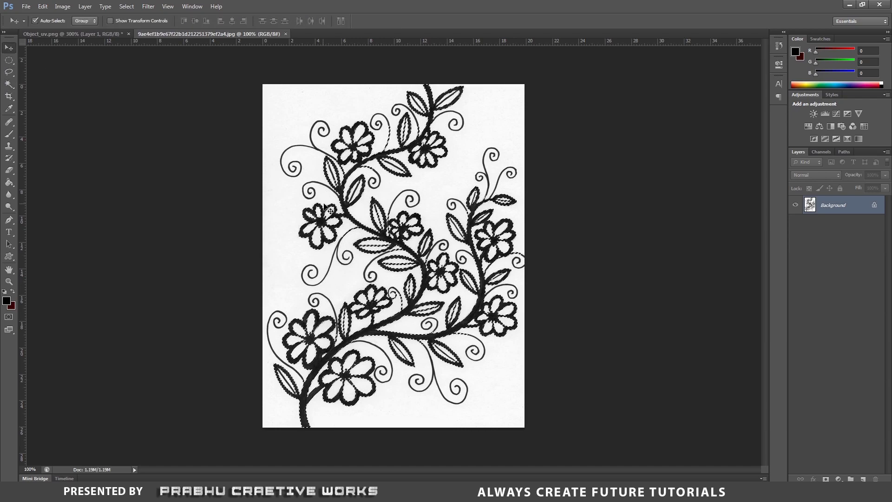
{"action": "left_click_drag", "start_coordinate": [330, 210], "coordinate": [513, 282]}
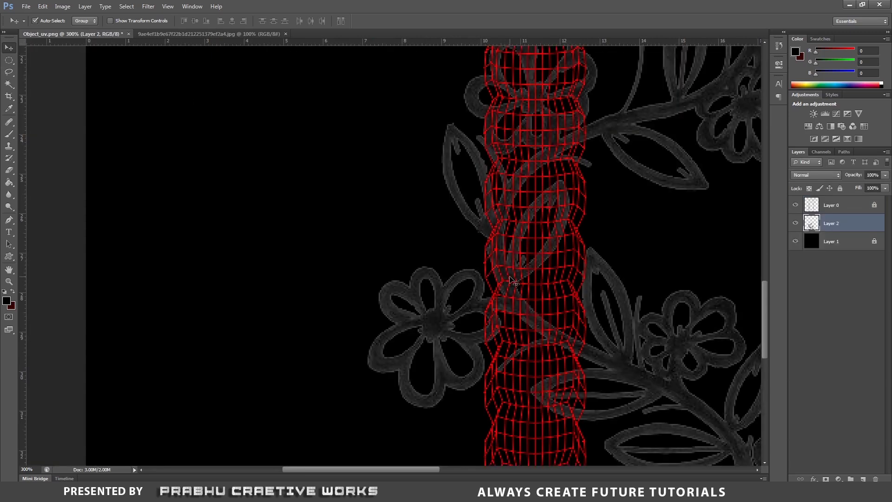
Scale the floral artwork proportionally to about 50.6% and place it in the empty area beside the second utensil's handle
{"action": "key", "text": "ctrl+minus"}
{"action": "key", "text": "ctrl+minus"}
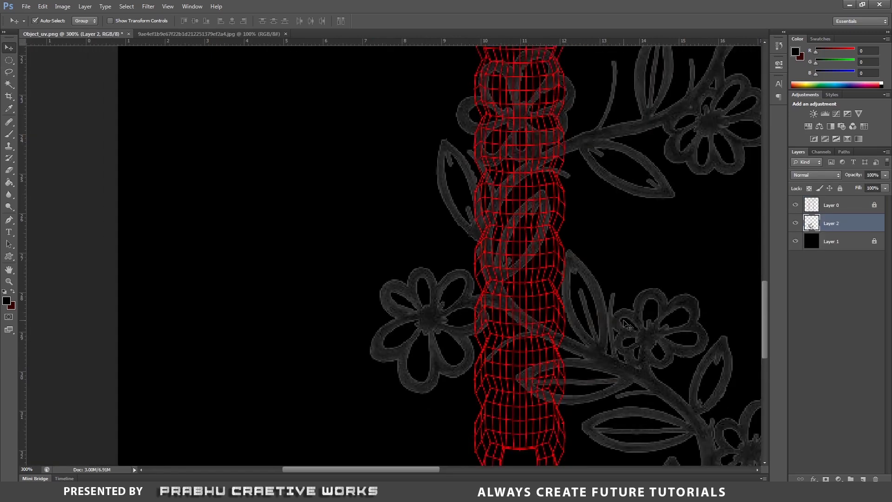
{"action": "left_click_drag", "start_coordinate": [518, 309], "coordinate": [511, 210]}
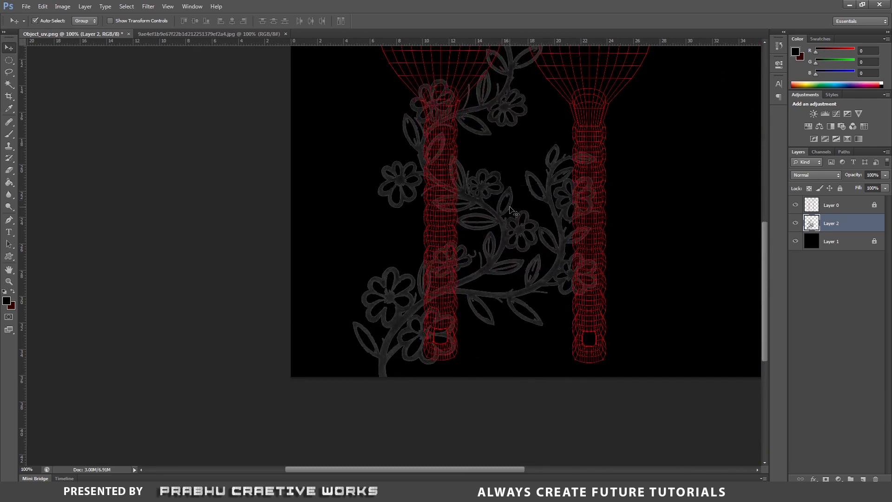
{"action": "key", "text": "ctrl+t"}
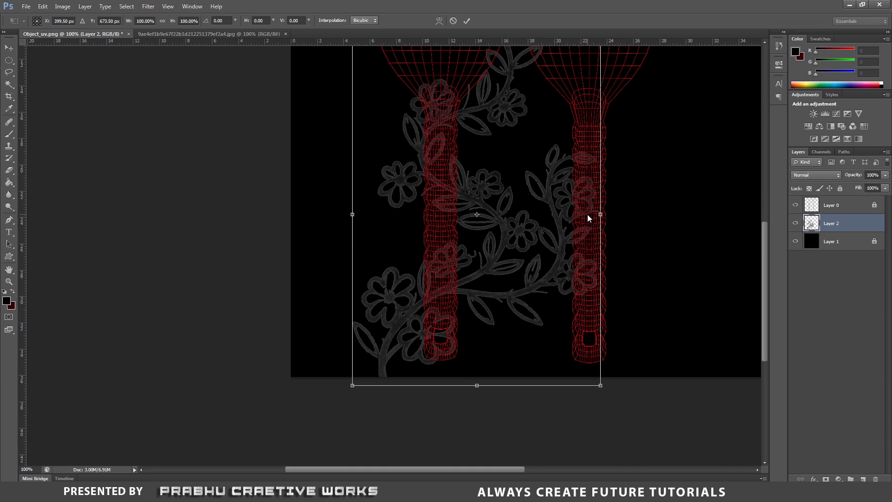
{"action": "left_click_drag", "start_coordinate": [763, 263], "coordinate": [763, 245]}
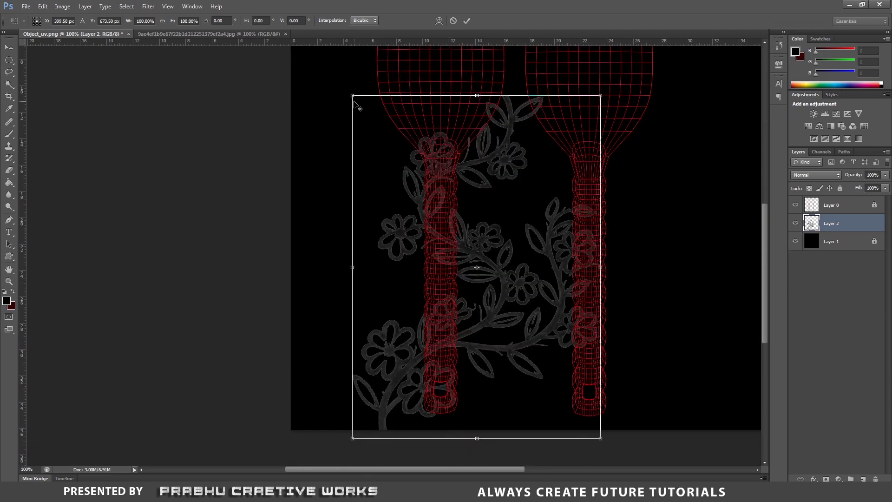
{"action": "left_click_drag", "start_coordinate": [354, 96], "coordinate": [410, 177], "text": "alt+shift"}
{"action": "left_click_drag", "start_coordinate": [486, 252], "coordinate": [708, 200]}
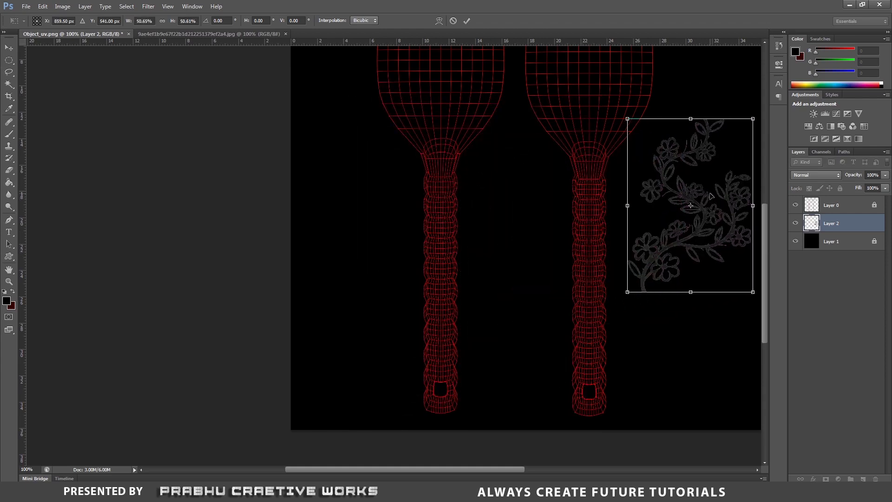
{"action": "key", "text": "Return"}
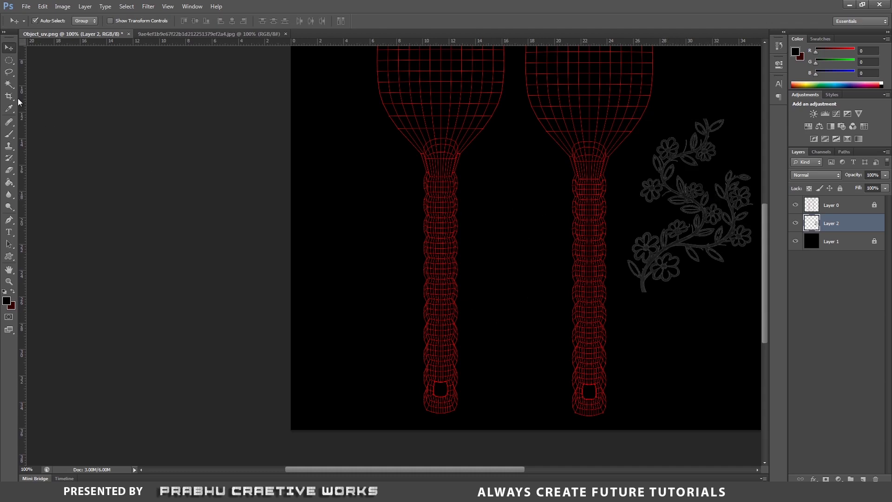
Outline the lower part of the floral artwork with the Polygonal Lasso, cut it away so only the upper sprig remains, and deselect
{"action": "left_click", "coordinate": [11, 74]}
{"action": "left_click", "coordinate": [51, 80]}
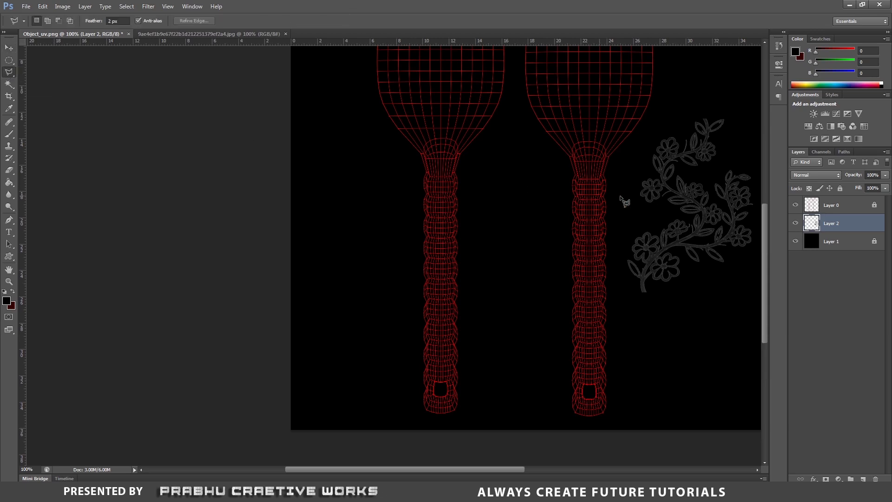
{"action": "left_click", "coordinate": [665, 190]}
{"action": "left_click", "coordinate": [677, 172]}
{"action": "left_click", "coordinate": [733, 164]}
{"action": "left_click", "coordinate": [751, 166]}
{"action": "left_click", "coordinate": [760, 208]}
{"action": "left_click", "coordinate": [756, 255]}
{"action": "left_click", "coordinate": [731, 286]}
{"action": "left_click", "coordinate": [662, 310]}
{"action": "left_click", "coordinate": [620, 291]}
{"action": "left_click", "coordinate": [621, 251]}
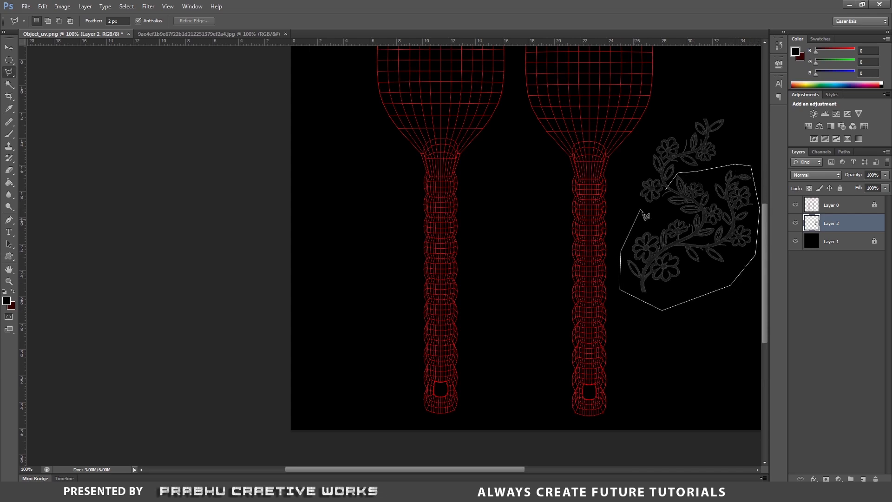
{"action": "left_click", "coordinate": [646, 210]}
{"action": "left_click", "coordinate": [667, 191]}
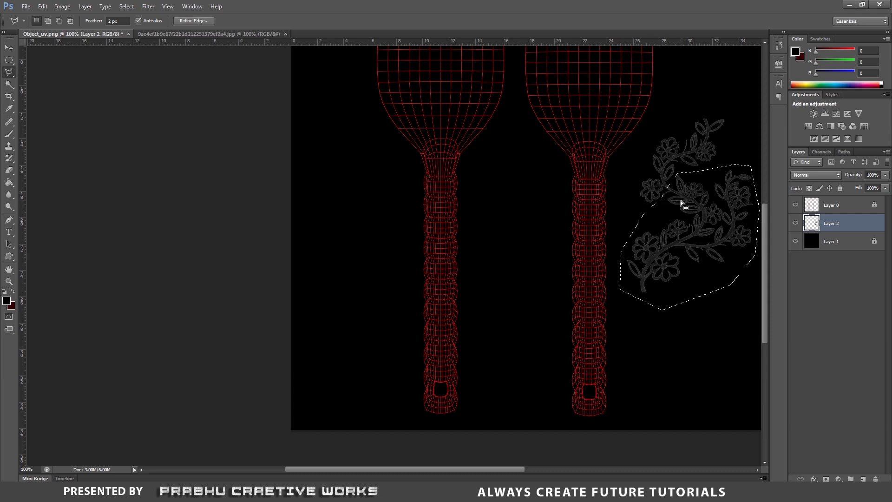
{"action": "key", "text": "ctrl+x"}
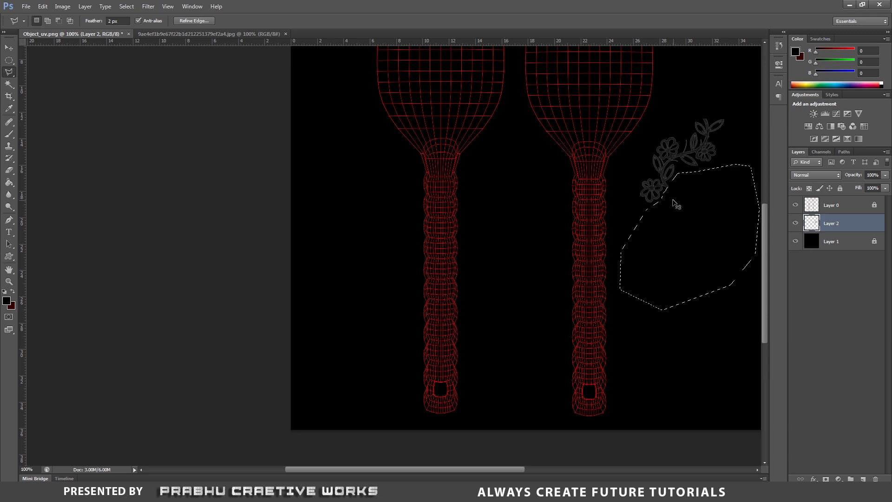
{"action": "key", "text": "ctrl+d"}
Move the floral sprig onto the first utensil's handle and rotate it -49.25 degrees to run along the handle
{"action": "left_click", "coordinate": [9, 48]}
{"action": "left_click_drag", "start_coordinate": [661, 165], "coordinate": [454, 289]}
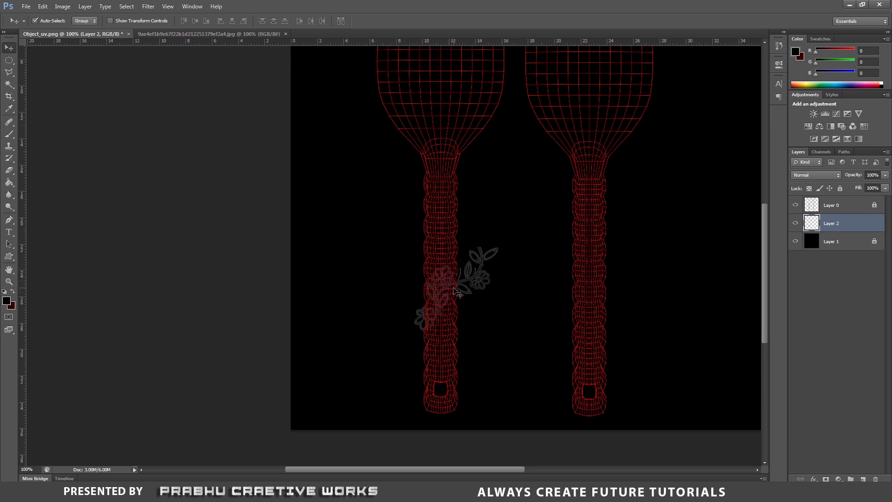
{"action": "key", "text": "ctrl+t"}
{"action": "left_click_drag", "start_coordinate": [509, 234], "coordinate": [458, 208]}
{"action": "left_click_drag", "start_coordinate": [466, 322], "coordinate": [453, 324]}
{"action": "key", "text": "ctrl+plus"}
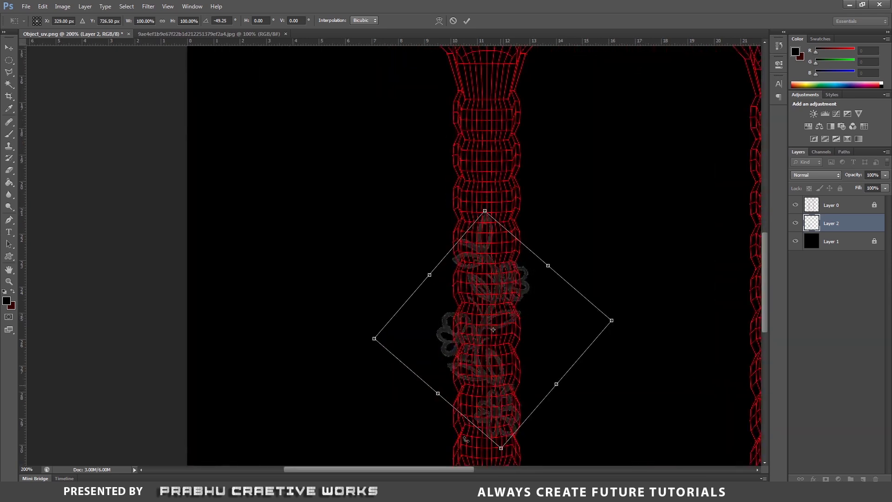
Switch to Maya and select each UV shell in turn to check which side of the model it covers
{"action": "key", "text": "alt+Tab"}
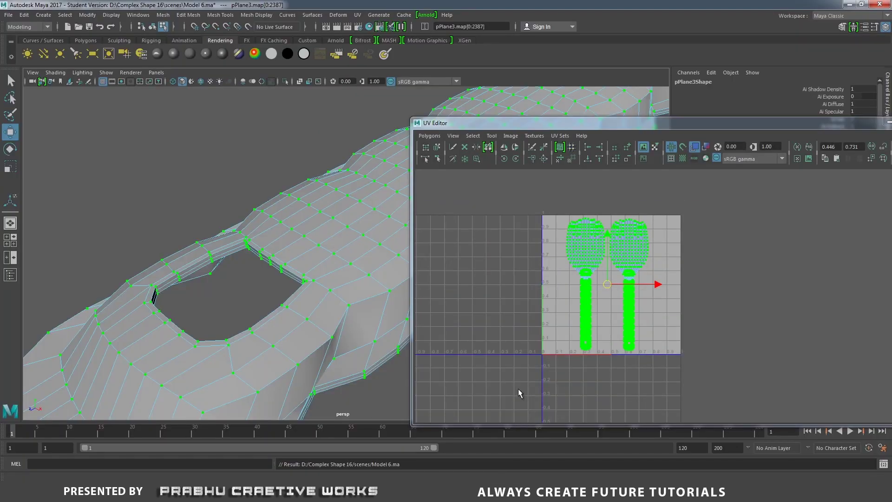
{"action": "right_click_drag", "start_coordinate": [572, 231], "coordinate": [605, 235]}
{"action": "left_click_drag", "start_coordinate": [548, 200], "coordinate": [608, 371]}
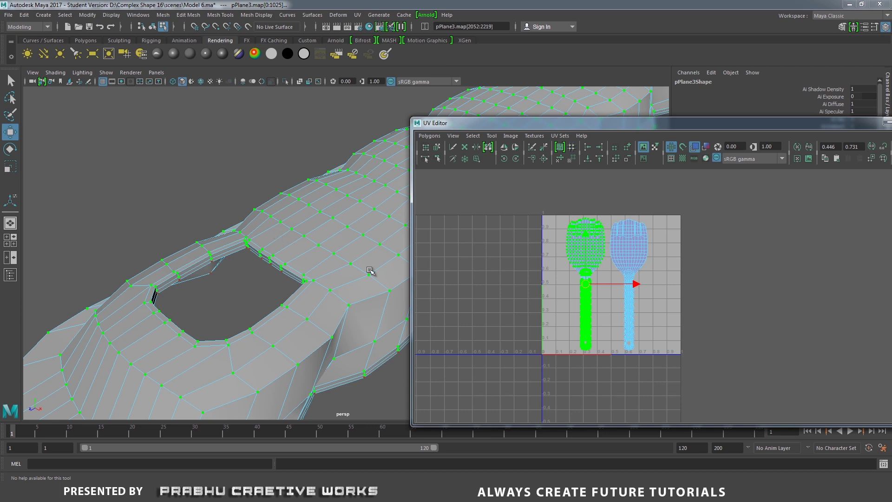
{"action": "left_click_drag", "start_coordinate": [651, 267], "coordinate": [681, 368]}
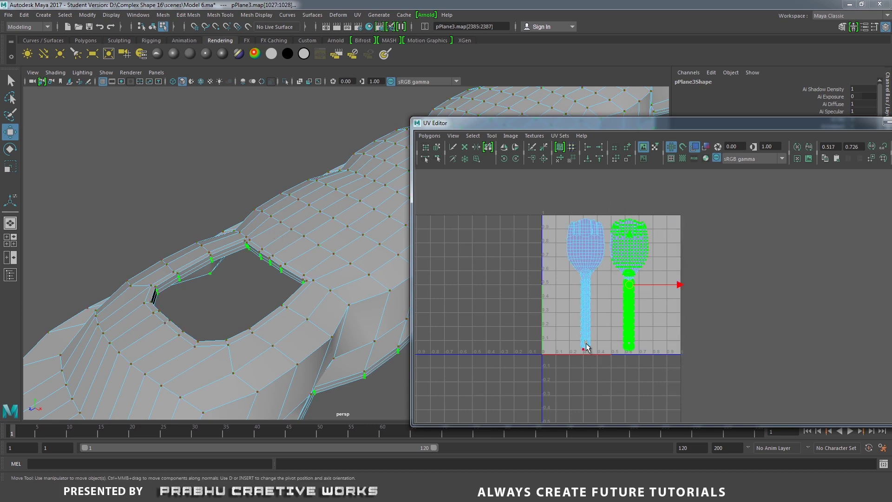
{"action": "left_click_drag", "start_coordinate": [557, 205], "coordinate": [607, 366]}
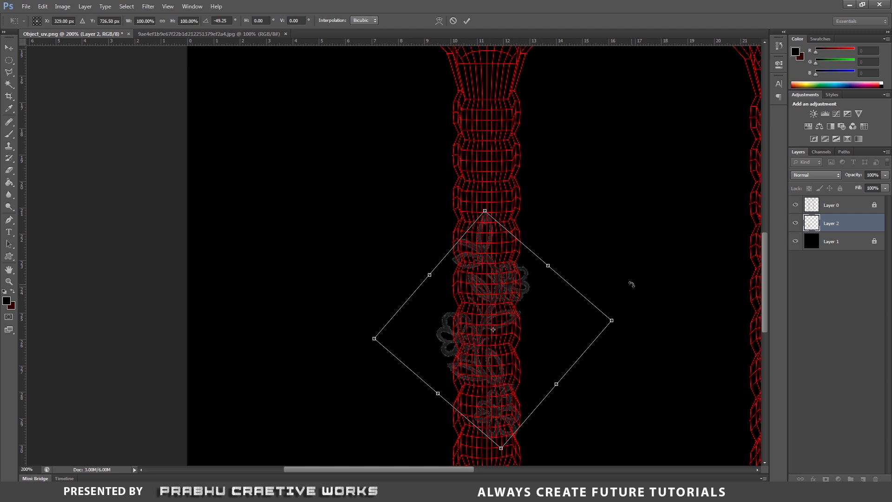
Back in Photoshop, scale the rotated sprig proportionally to 51.86% and centre it within the first handle's width
{"action": "key", "text": "ctrl+plus"}
{"action": "left_click_drag", "start_coordinate": [444, 275], "coordinate": [310, 213]}
{"action": "left_click_drag", "start_coordinate": [404, 241], "coordinate": [383, 175]}
{"action": "left_click_drag", "start_coordinate": [212, 251], "coordinate": [302, 263], "text": "alt+shift"}
{"action": "left_click_drag", "start_coordinate": [375, 258], "coordinate": [373, 259]}
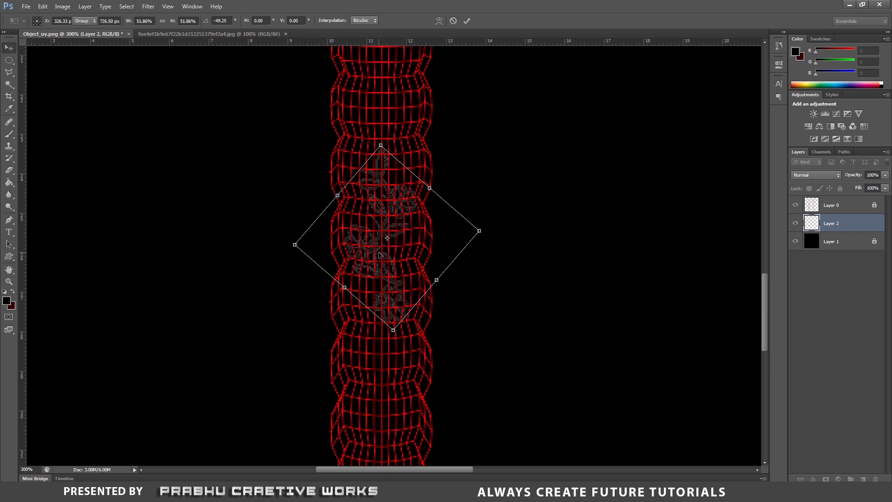
{"action": "key", "text": "Return"}
Invert the colours of the floral sprig layer
{"action": "scroll", "coordinate": [498, 275], "scroll_direction": "up", "scroll_amount": 2}
{"action": "scroll", "coordinate": [499, 275], "scroll_direction": "up", "scroll_amount": 2}
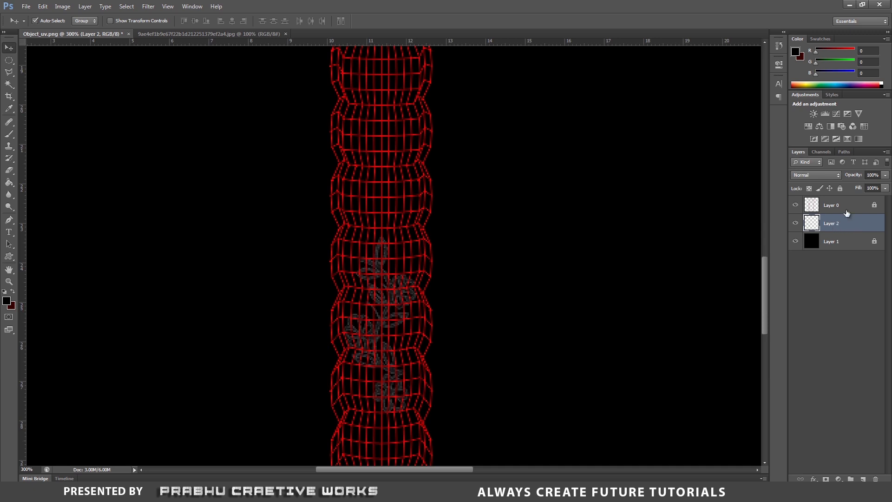
{"action": "key", "text": "ctrl+i"}
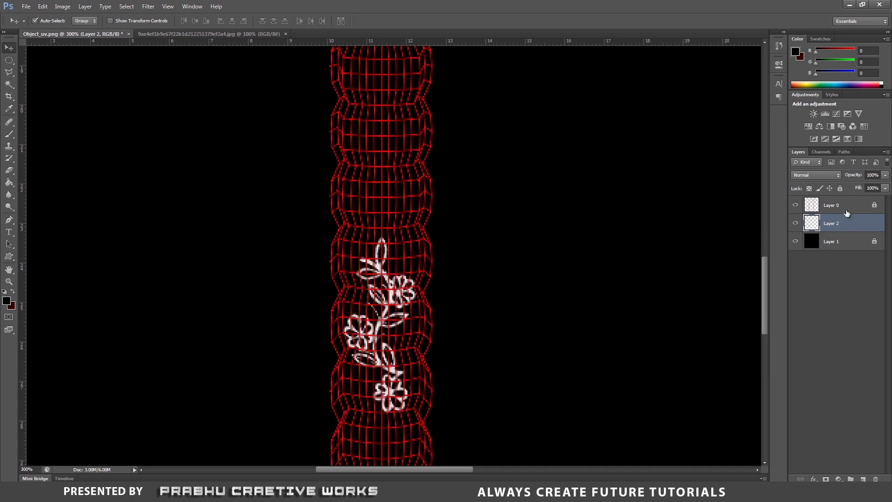
Duplicate the floral sprig and place the copy directly above the original on the first handle
{"action": "scroll", "coordinate": [504, 277], "scroll_direction": "up", "scroll_amount": 3}
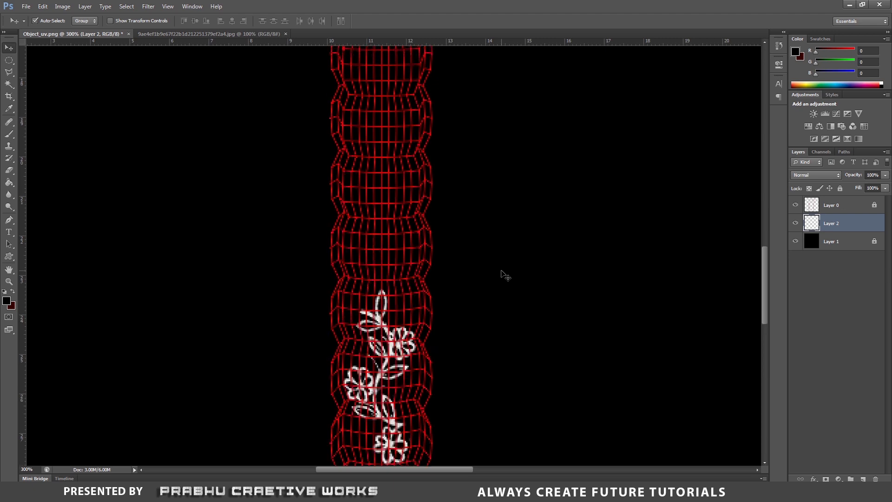
{"action": "scroll", "coordinate": [498, 272], "scroll_direction": "down", "scroll_amount": 1}
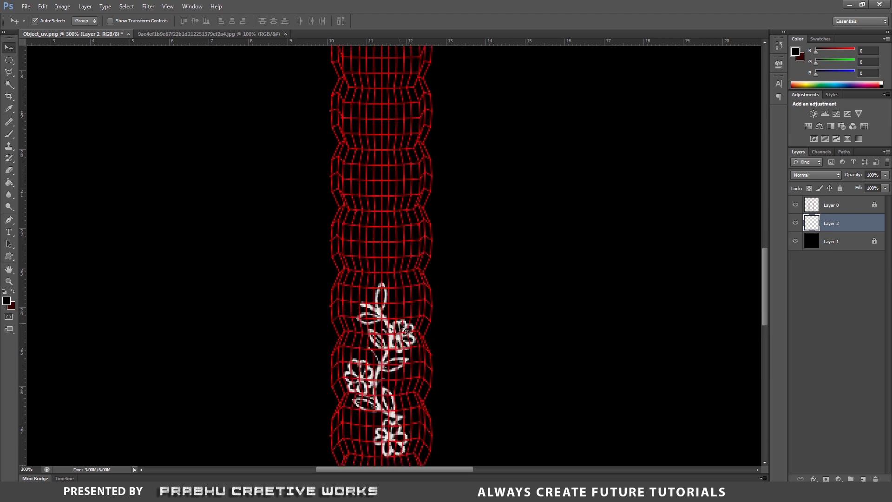
{"action": "left_click_drag", "start_coordinate": [401, 325], "coordinate": [405, 147], "text": "alt"}
{"action": "left_click_drag", "start_coordinate": [405, 147], "coordinate": [405, 148]}
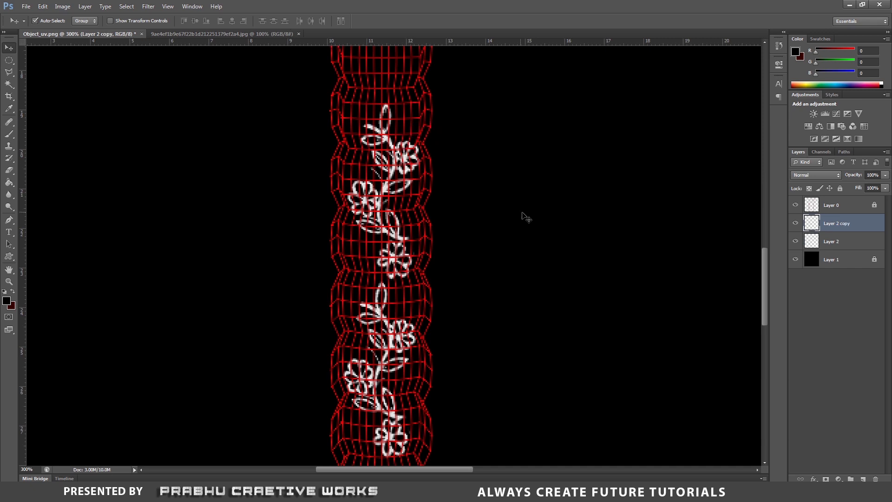
Duplicate the upper floral sprig layer and place the copy directly above it, at the top of the first handle
{"action": "scroll", "coordinate": [522, 215], "scroll_direction": "up", "scroll_amount": 3}
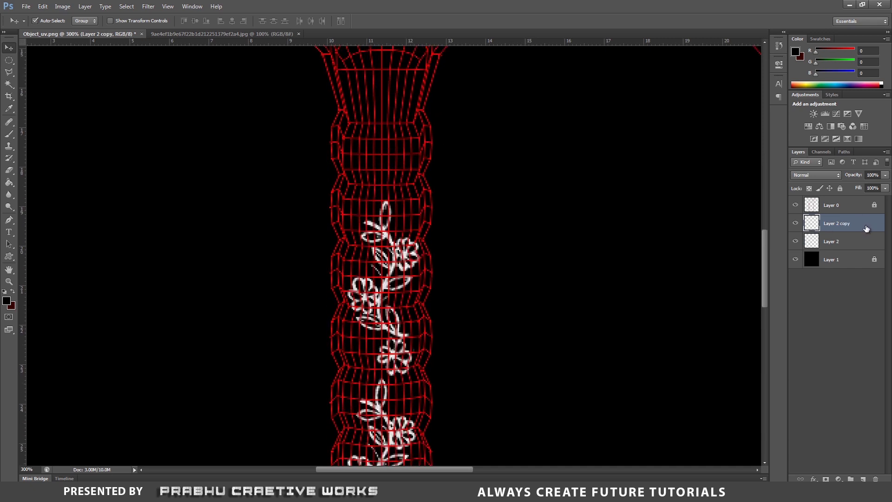
{"action": "key", "text": "ctrl+j"}
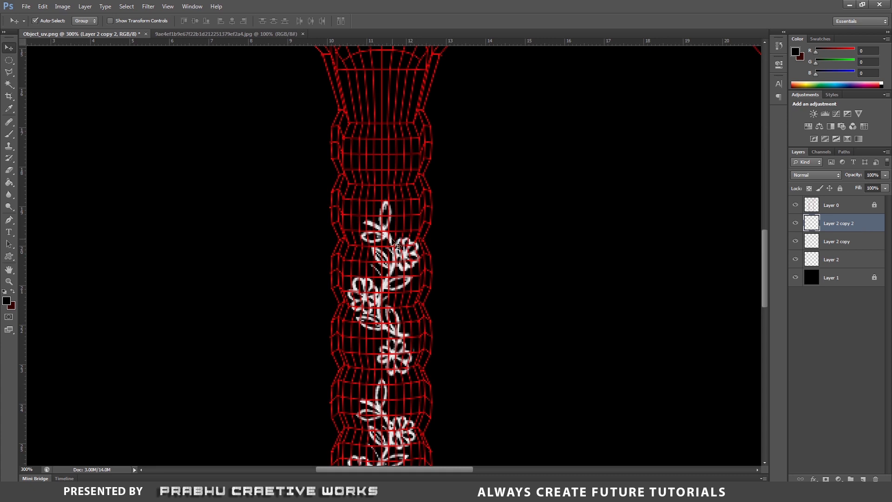
{"action": "left_click_drag", "start_coordinate": [391, 233], "coordinate": [380, 85]}
{"action": "scroll", "coordinate": [454, 215], "scroll_direction": "up", "scroll_amount": 3}
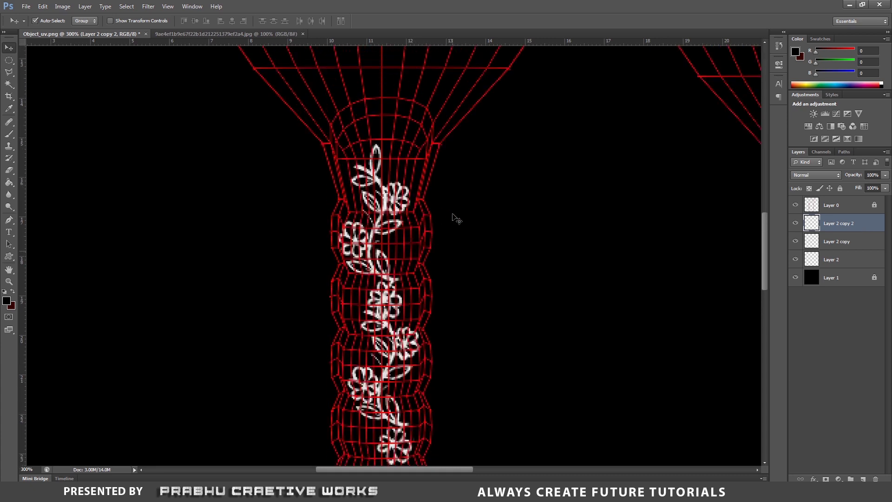
{"action": "left_click", "coordinate": [385, 206]}
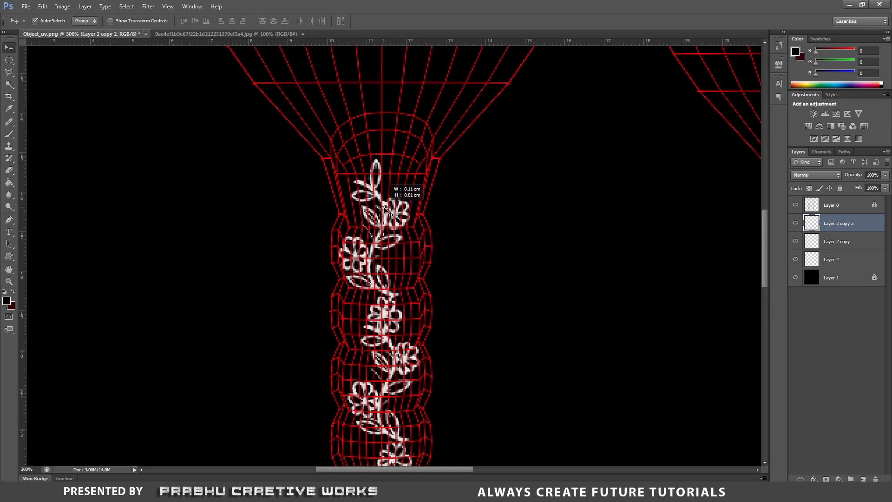
{"action": "mouse_move", "coordinate": [393, 202]}
{"action": "left_mouse_down"}
{"action": "mouse_move", "coordinate": [403, 177]}
{"action": "mouse_move", "coordinate": [397, 186]}
{"action": "left_mouse_up"}
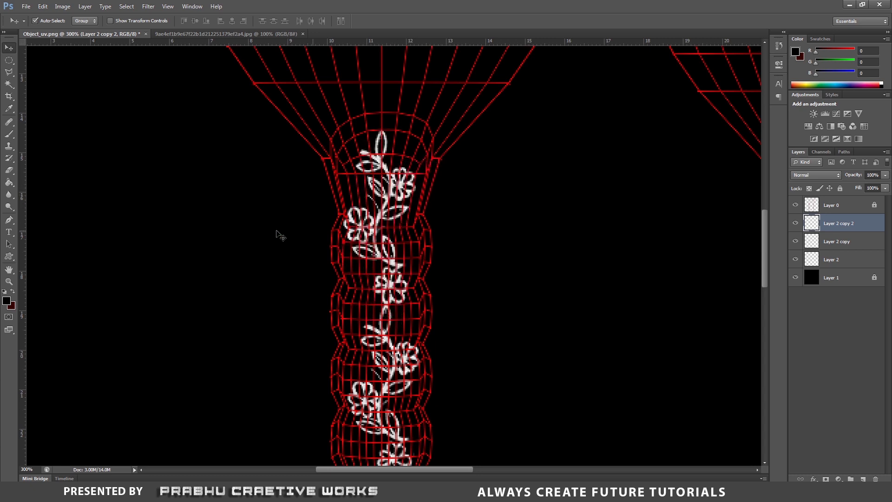
With the Polygonal Lasso at 0 px feather, outline the part of the topmost sprig reaching into the handle's neck, delete it and deselect
{"action": "left_click", "coordinate": [9, 73]}
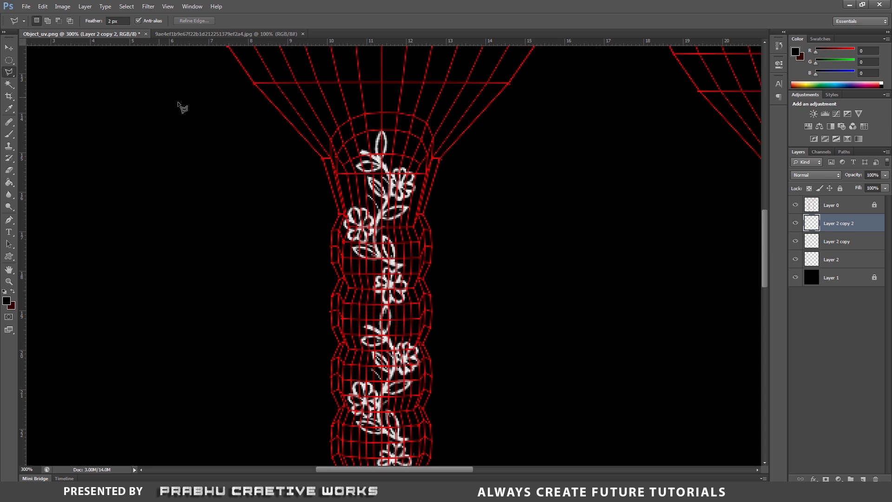
{"action": "double_click", "coordinate": [110, 21]}
{"action": "type", "text": "0"}
{"action": "key", "text": "Return"}
{"action": "left_click", "coordinate": [315, 154]}
{"action": "left_click", "coordinate": [363, 111]}
{"action": "left_click", "coordinate": [428, 131]}
{"action": "left_click", "coordinate": [443, 202]}
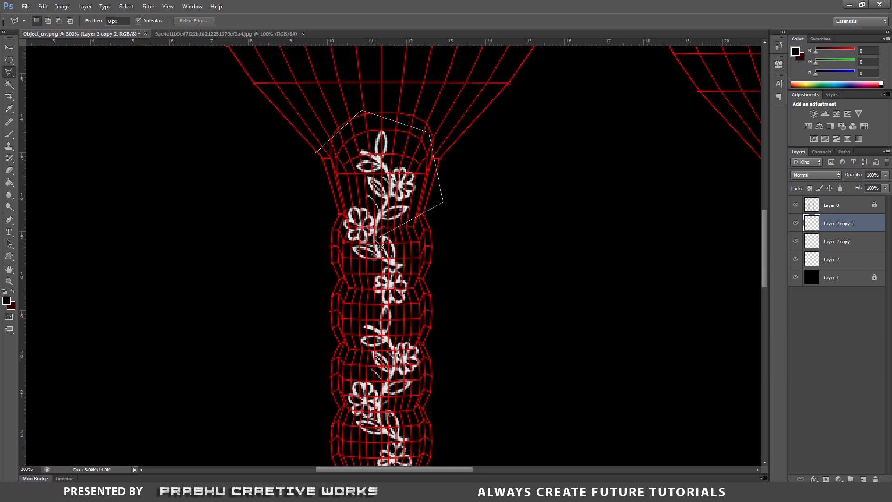
{"action": "left_click", "coordinate": [343, 244]}
{"action": "left_click", "coordinate": [315, 225]}
{"action": "left_click", "coordinate": [315, 154]}
{"action": "key", "text": "Delete"}
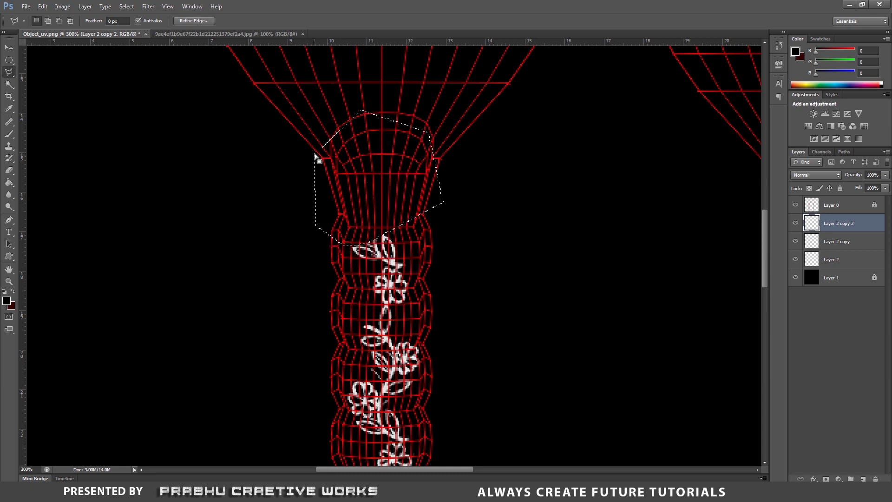
{"action": "key", "text": "ctrl+d"}
Merge the three floral sprig layers into one and toggle the merged layer's visibility to check its content
{"action": "scroll", "coordinate": [540, 242], "scroll_direction": "down", "scroll_amount": 10}
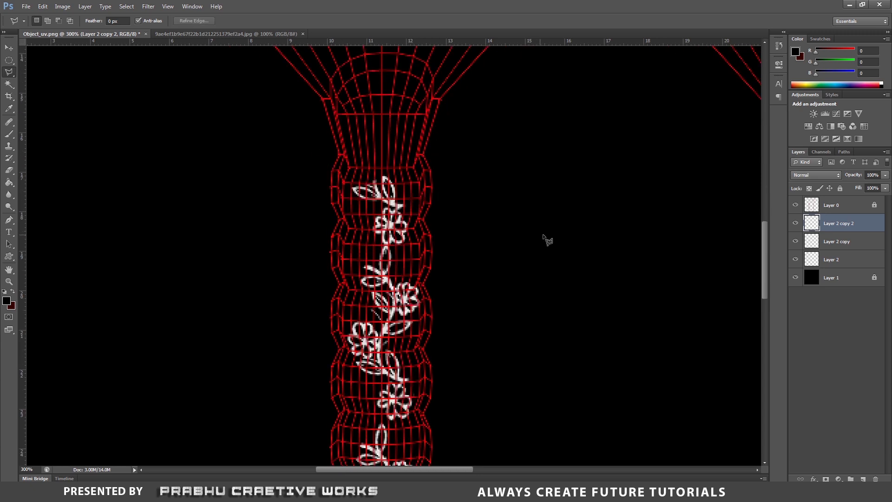
{"action": "scroll", "coordinate": [556, 232], "scroll_direction": "down", "scroll_amount": 2}
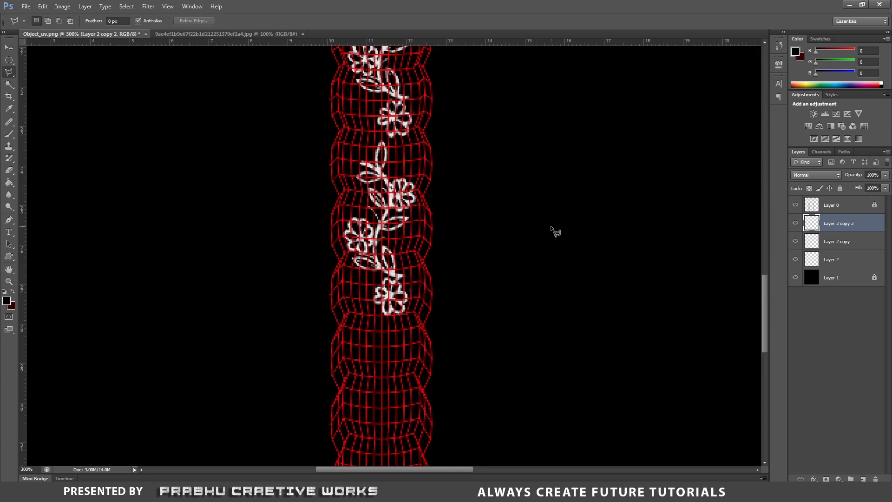
{"action": "key", "text": "ctrl+minus"}
{"action": "key", "text": "ctrl+minus"}
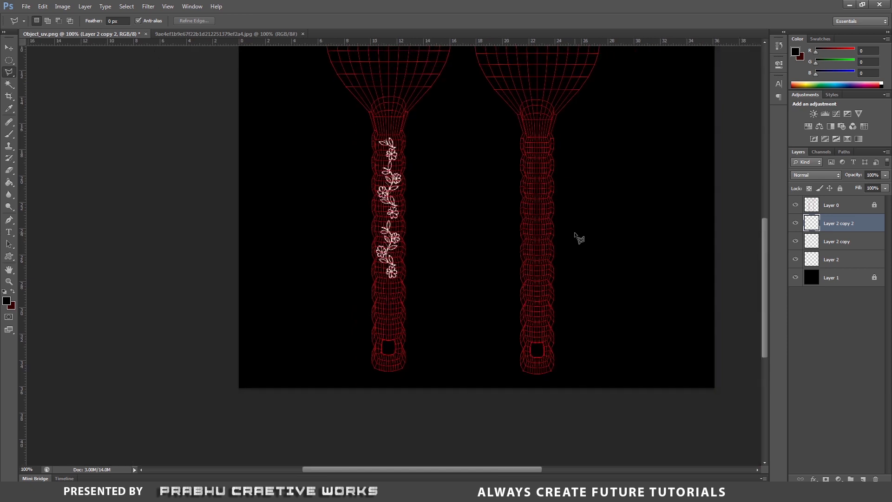
{"action": "left_click", "coordinate": [830, 240], "text": "ctrl"}
{"action": "left_click", "coordinate": [832, 259], "text": "ctrl"}
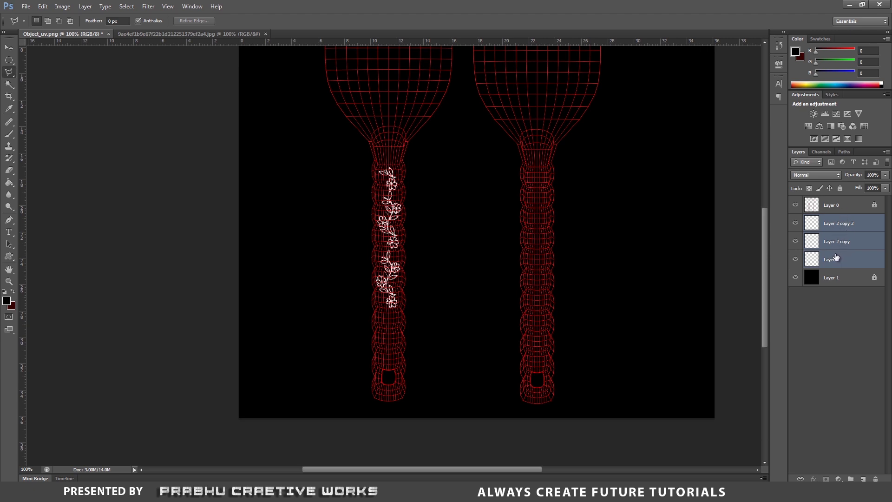
{"action": "key", "text": "ctrl+e"}
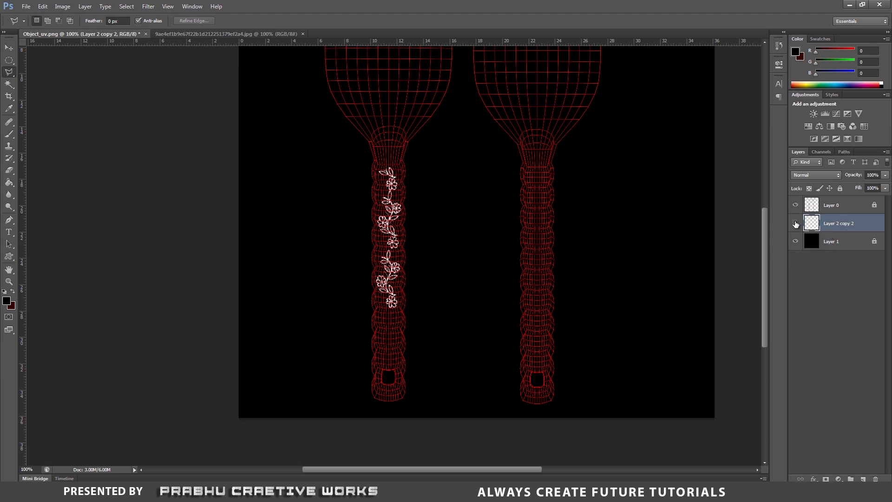
{"action": "left_click", "coordinate": [796, 224]}
{"action": "left_click", "coordinate": [795, 224]}
{"action": "left_click", "coordinate": [796, 224]}
Apply a Gaussian Blur with a 0.1 pixel radius to the merged floral layer
{"action": "key", "text": "ctrl+plus"}
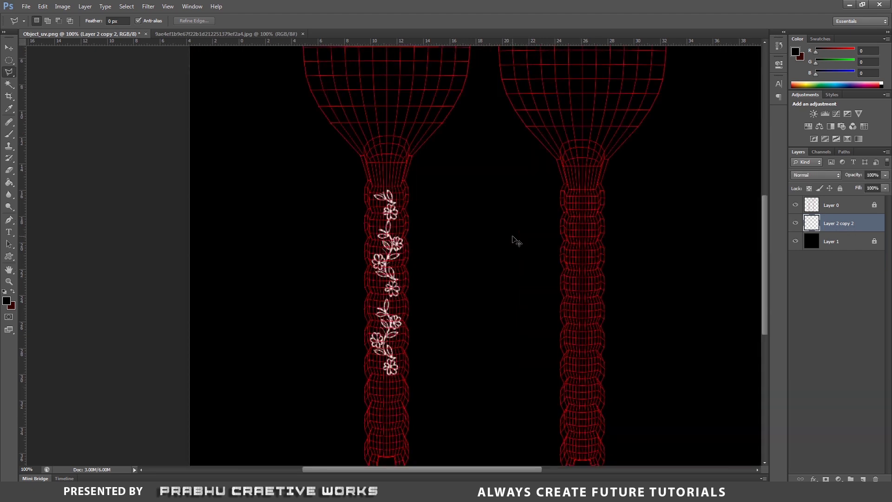
{"action": "key", "text": "ctrl+plus"}
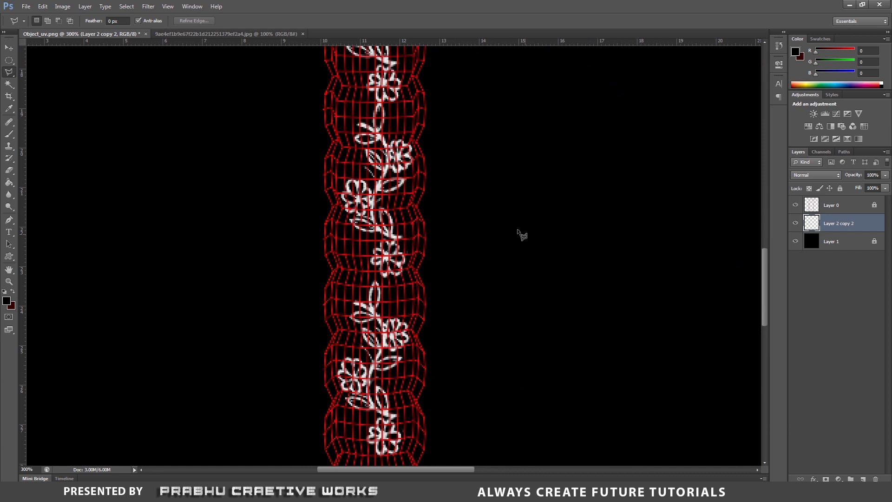
{"action": "left_click", "coordinate": [149, 7]}
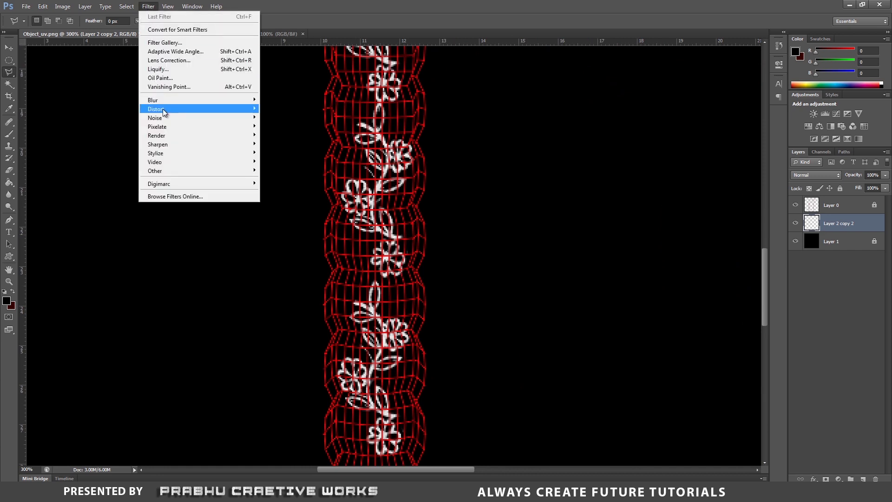
{"action": "mouse_move", "coordinate": [170, 101]}
{"action": "left_click", "coordinate": [298, 166]}
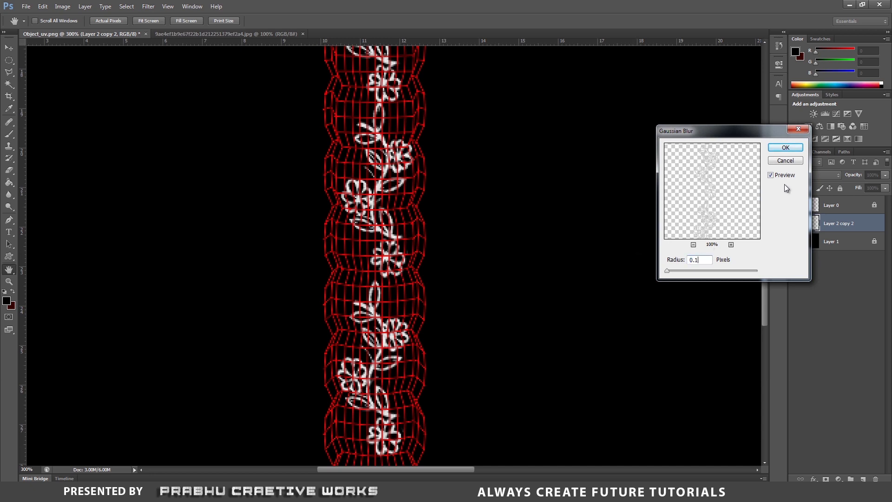
{"action": "left_click", "coordinate": [785, 148]}
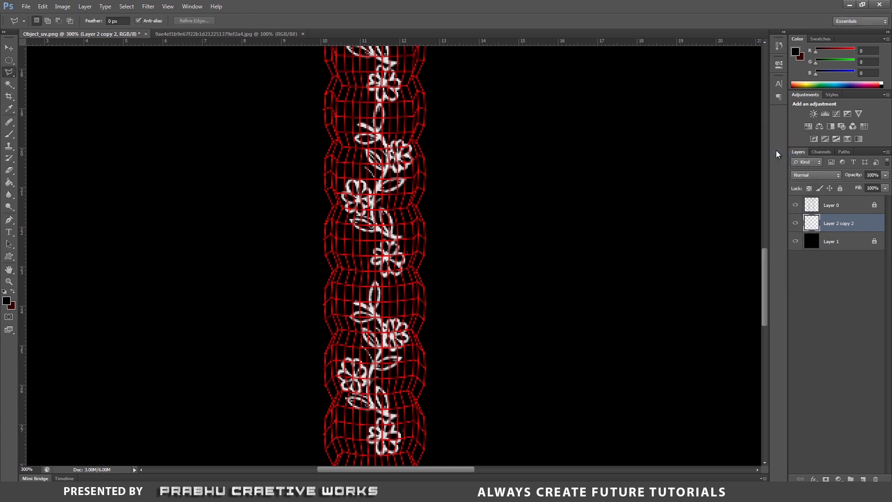
Hide the red UV wireframe layer, leaving only the white floral strip on the black background
{"action": "left_click", "coordinate": [796, 206]}
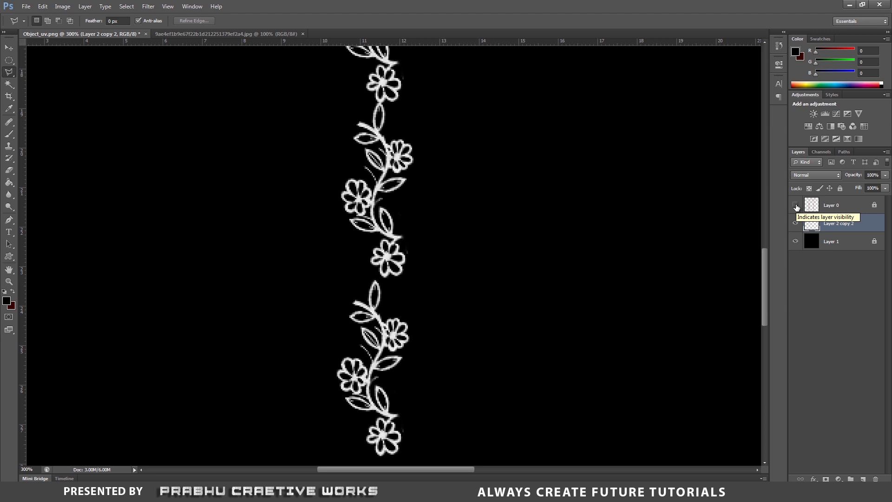
{"action": "scroll", "coordinate": [695, 225], "scroll_direction": "down", "scroll_amount": 3}
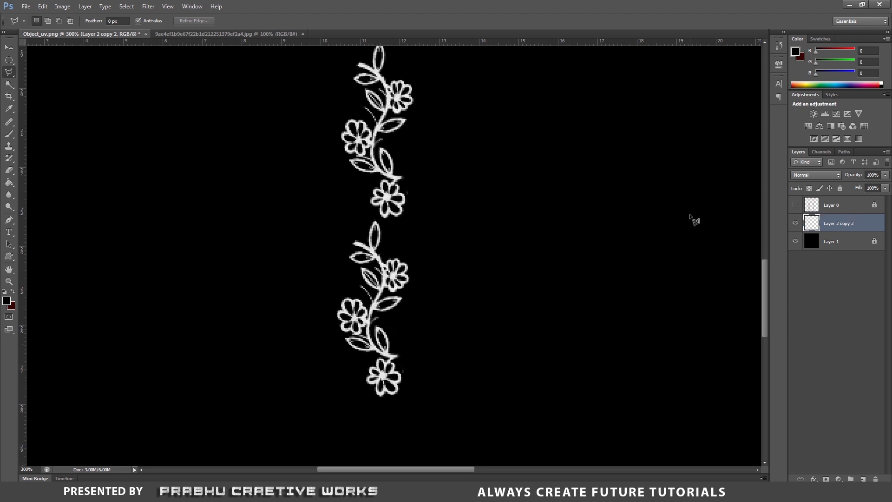
{"action": "key", "text": "ctrl+minus"}
{"action": "key", "text": "ctrl+minus"}
{"action": "key", "text": "ctrl+minus"}
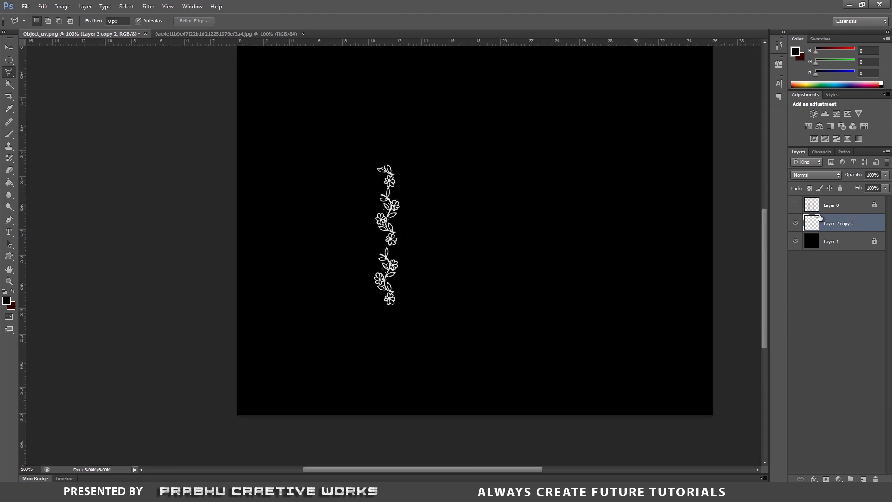
{"action": "scroll", "coordinate": [757, 223], "scroll_direction": "up", "scroll_amount": 3}
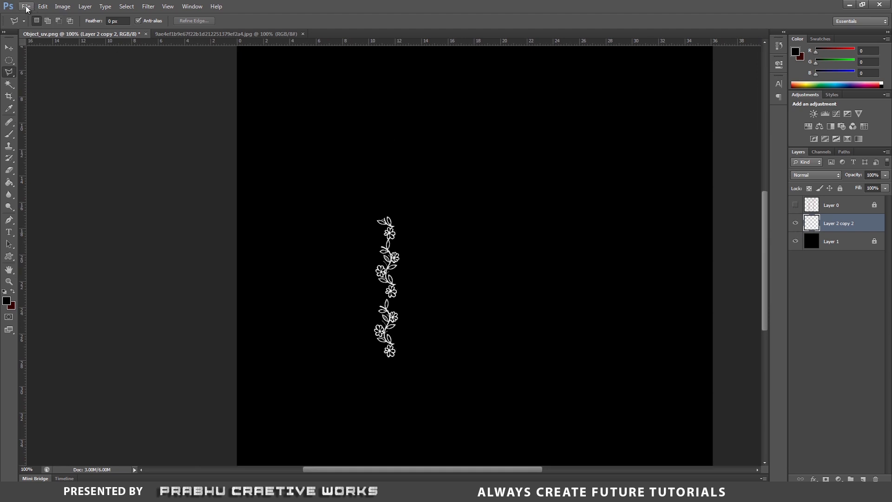
{"action": "left_click", "coordinate": [796, 206]}
{"action": "left_click", "coordinate": [796, 206]}
Save a copy of the texture in Targa format to the project's sourceimages folder at 24 bits/pixel
{"action": "left_click", "coordinate": [25, 6]}
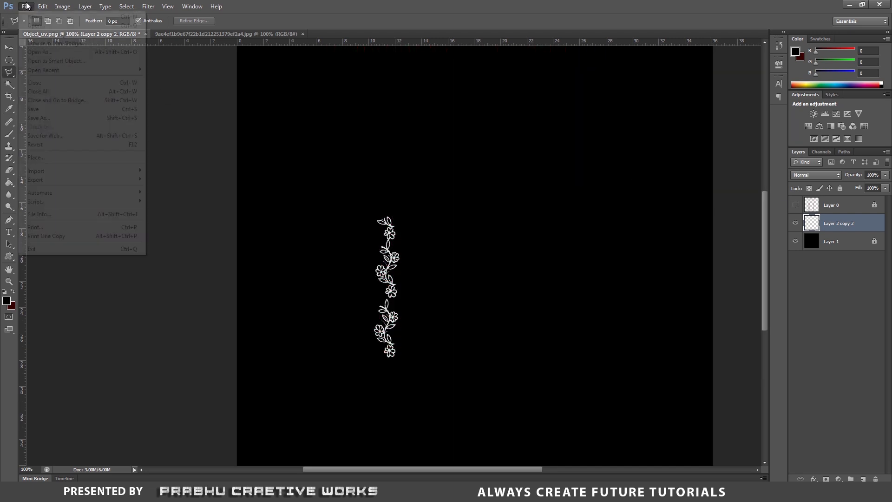
{"action": "left_click", "coordinate": [69, 118]}
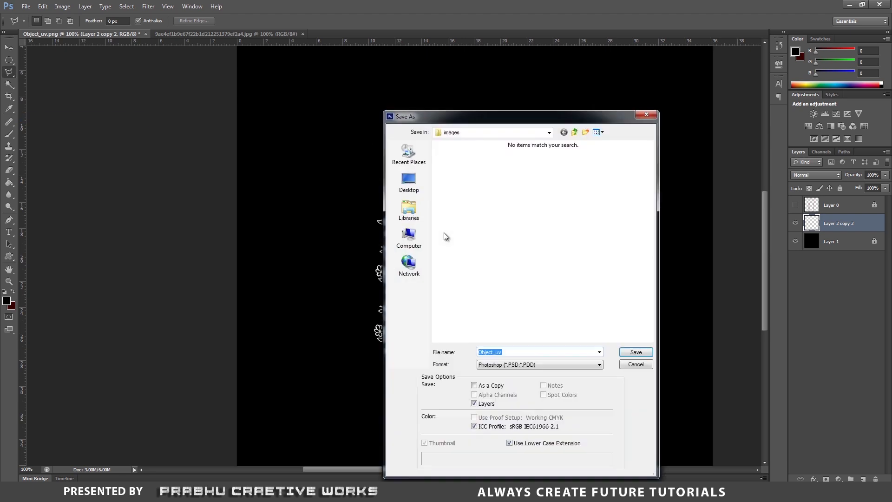
{"action": "left_click", "coordinate": [575, 132]}
{"action": "double_click", "coordinate": [464, 262]}
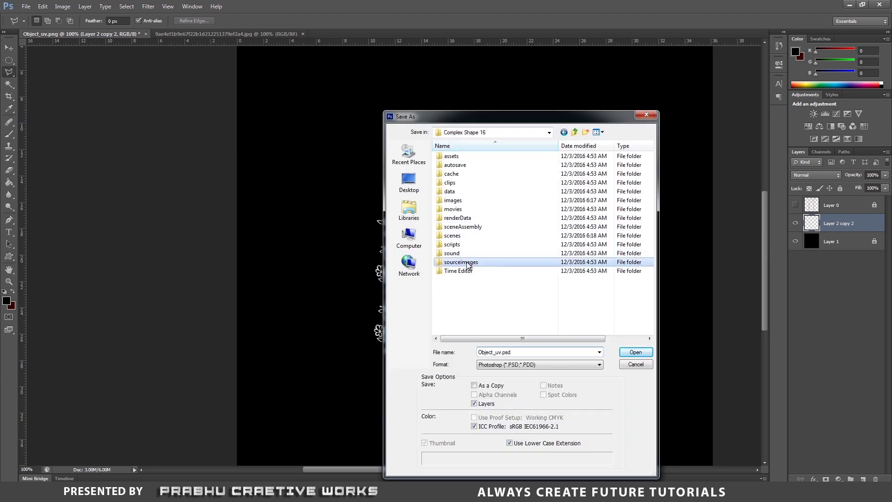
{"action": "left_click", "coordinate": [516, 365]}
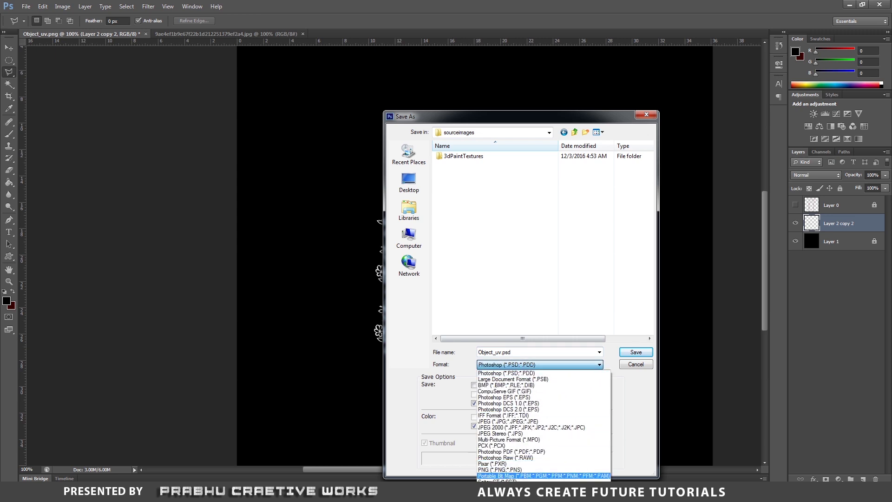
{"action": "left_click", "coordinate": [509, 487]}
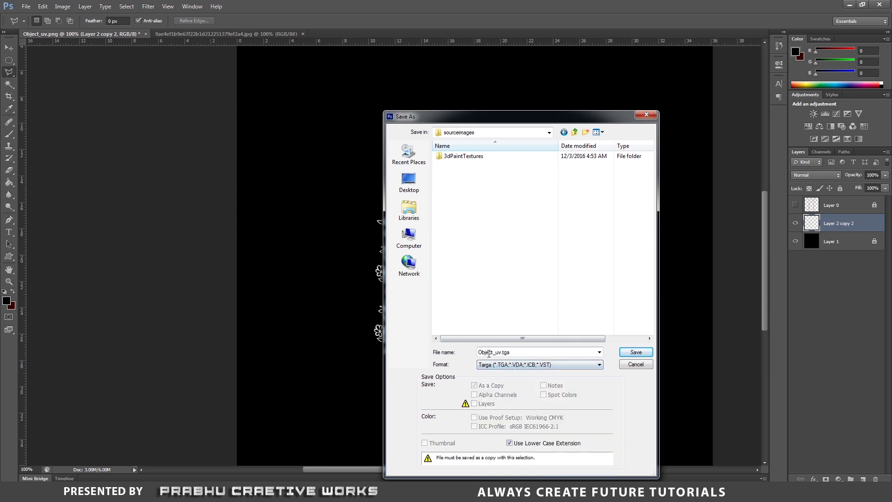
{"action": "double_click", "coordinate": [502, 353]}
{"action": "left_click", "coordinate": [495, 351]}
{"action": "left_click", "coordinate": [637, 353]}
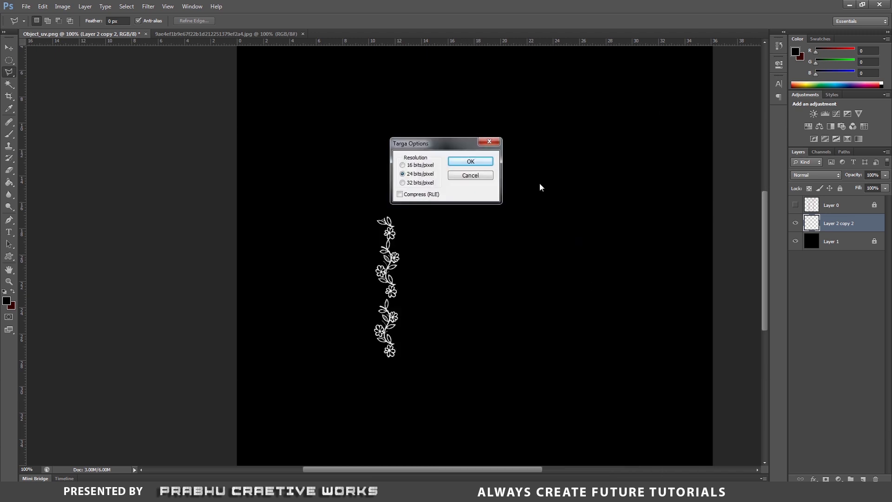
{"action": "left_click", "coordinate": [476, 166]}
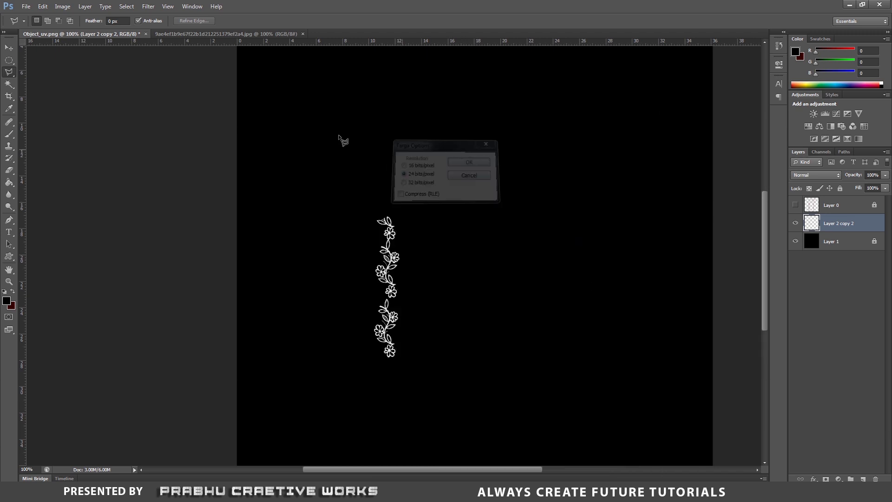
Save the layered document as Object_Bump in Photoshop format in the images folder, with Maximize Compatibility on
{"action": "left_click", "coordinate": [26, 6]}
{"action": "left_click", "coordinate": [39, 118]}
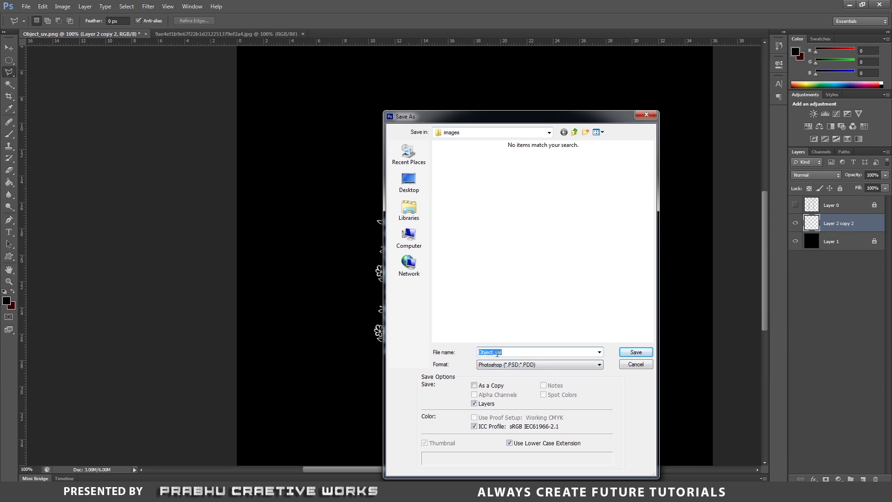
{"action": "left_click_drag", "start_coordinate": [498, 352], "coordinate": [527, 352]}
{"action": "type", "text": "Bump"}
{"action": "left_click", "coordinate": [548, 365]}
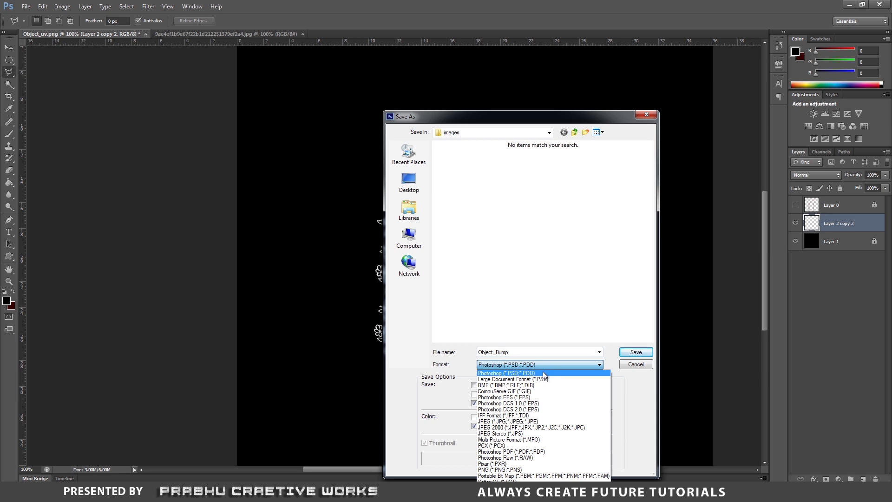
{"action": "left_click", "coordinate": [545, 373]}
{"action": "left_click", "coordinate": [633, 353]}
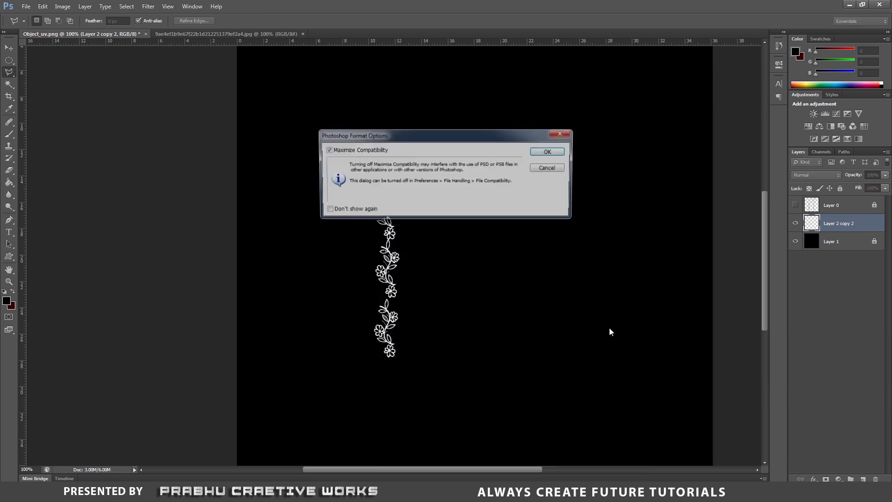
{"action": "left_click", "coordinate": [554, 151]}
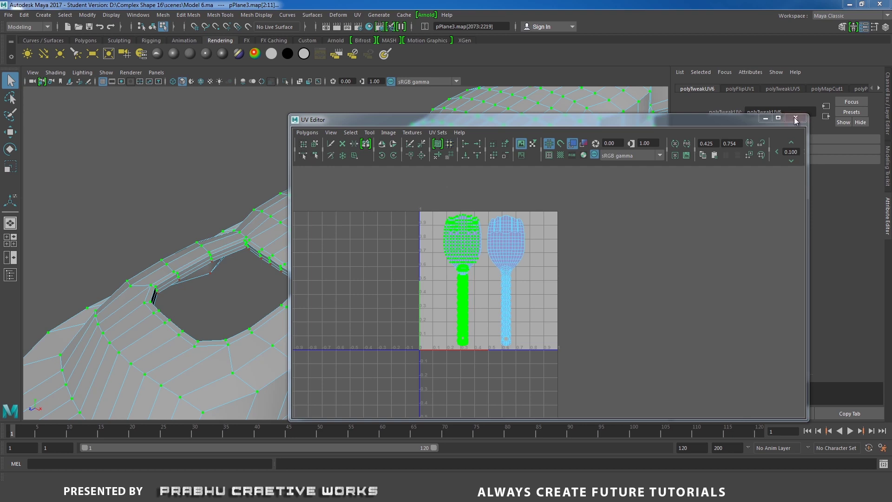
In Maya, close the UV Editor and return the utensil model to object selection mode
{"action": "left_click", "coordinate": [805, 113]}
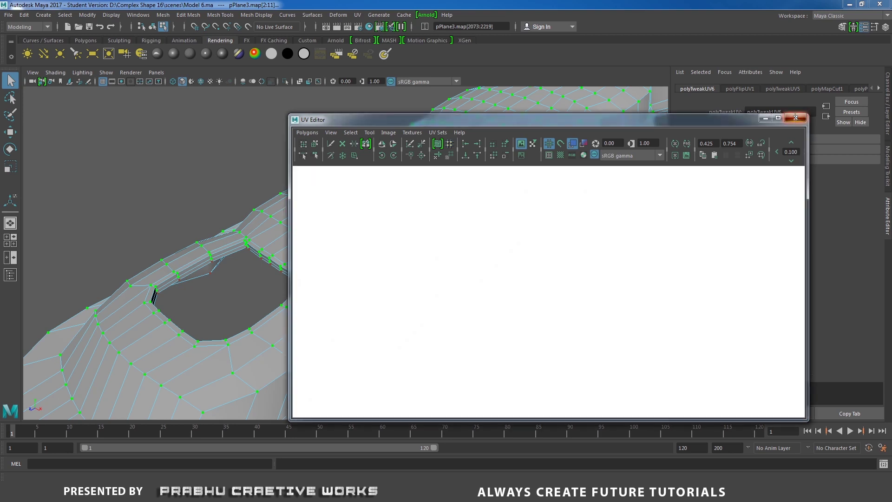
{"action": "right_click_drag", "start_coordinate": [398, 156], "coordinate": [469, 126]}
{"action": "right_click_drag", "start_coordinate": [532, 209], "coordinate": [1, 187], "text": "alt"}
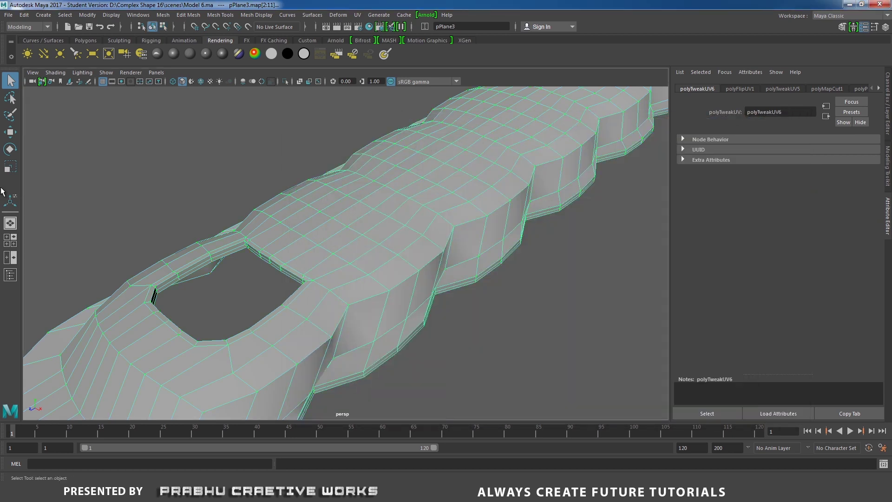
Frame the whole utensil, switch to the multi-view layout, and enlarge the top and perspective views to fill it
{"action": "left_click_drag", "start_coordinate": [488, 229], "coordinate": [449, 239], "text": "alt"}
{"action": "key", "text": "w"}
{"action": "left_click_drag", "start_coordinate": [486, 205], "coordinate": [558, 179]}
{"action": "middle_click_drag", "start_coordinate": [531, 216], "coordinate": [465, 243], "text": "alt"}
{"action": "left_click_drag", "start_coordinate": [464, 243], "coordinate": [422, 225], "text": "alt"}
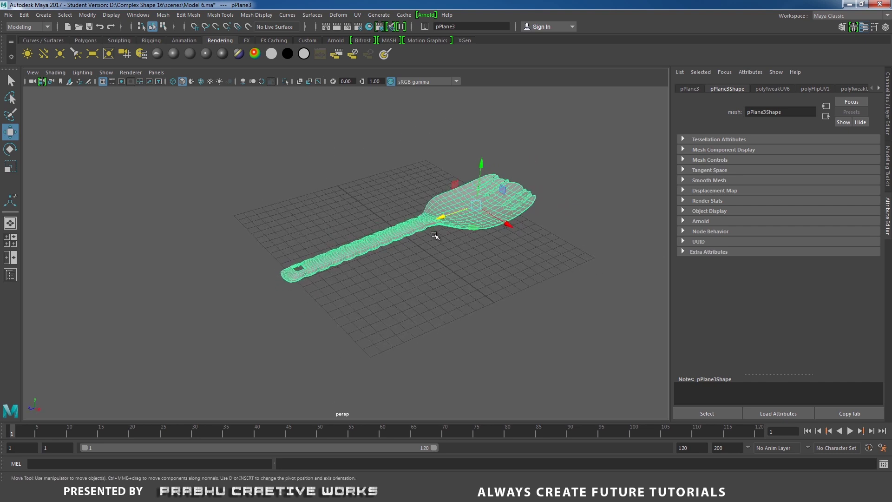
{"action": "left_click", "coordinate": [430, 260]}
{"action": "right_click_drag", "start_coordinate": [431, 260], "coordinate": [460, 285], "text": "alt"}
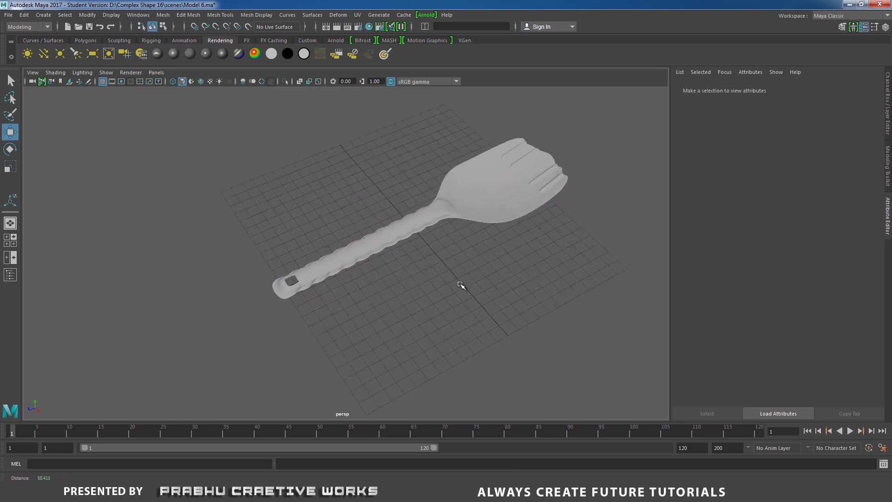
{"action": "left_click_drag", "start_coordinate": [425, 226], "coordinate": [425, 216], "text": "alt"}
{"action": "left_click", "coordinate": [425, 218]}
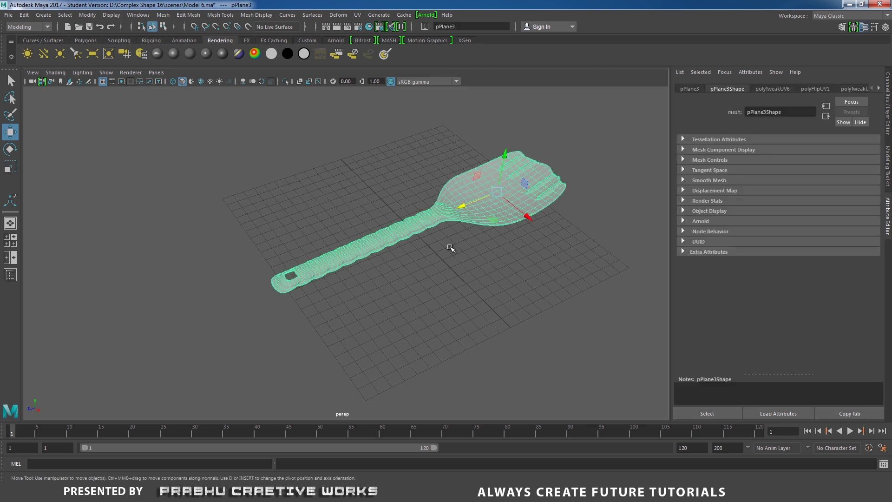
{"action": "key", "text": "space"}
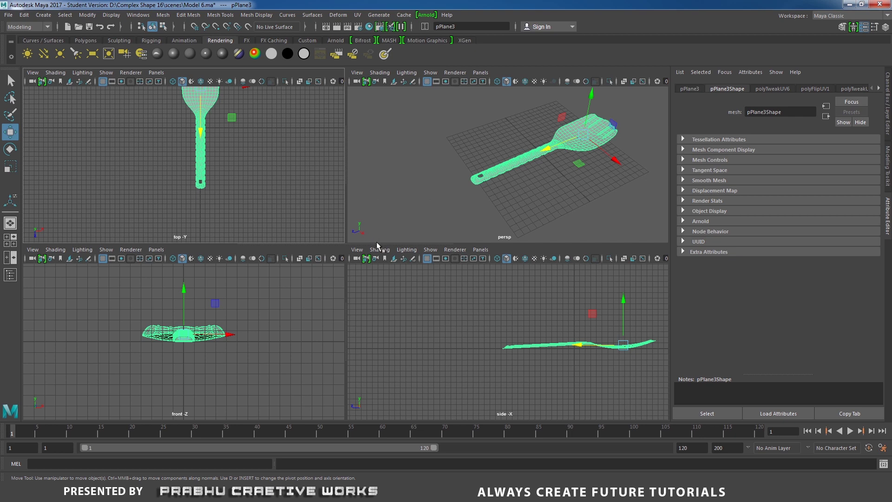
{"action": "left_click_drag", "start_coordinate": [376, 245], "coordinate": [395, 415]}
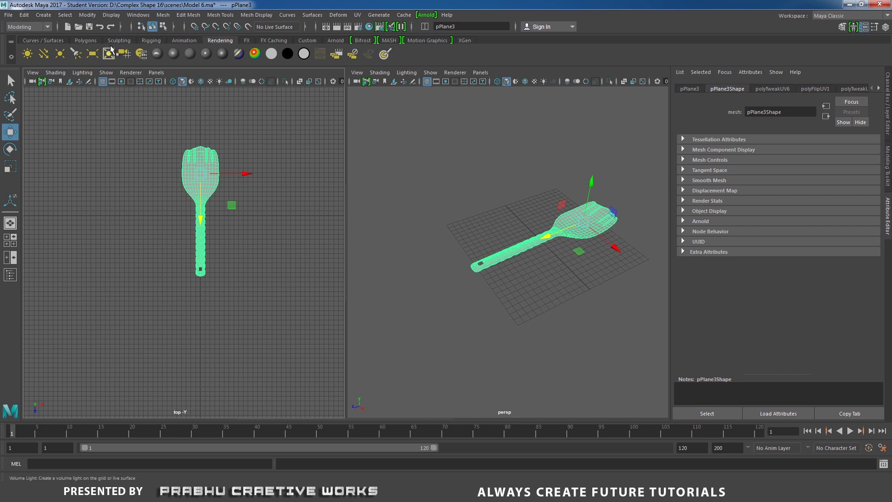
Create a camera at the origin and scale it up uniformly by a factor of about 11
{"action": "left_click", "coordinate": [124, 54]}
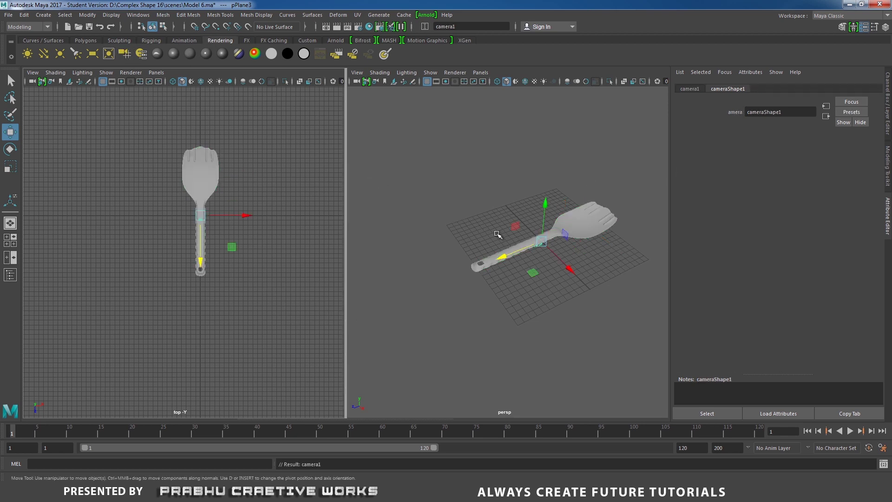
{"action": "key", "text": "r"}
{"action": "left_click_drag", "start_coordinate": [542, 242], "coordinate": [689, 183]}
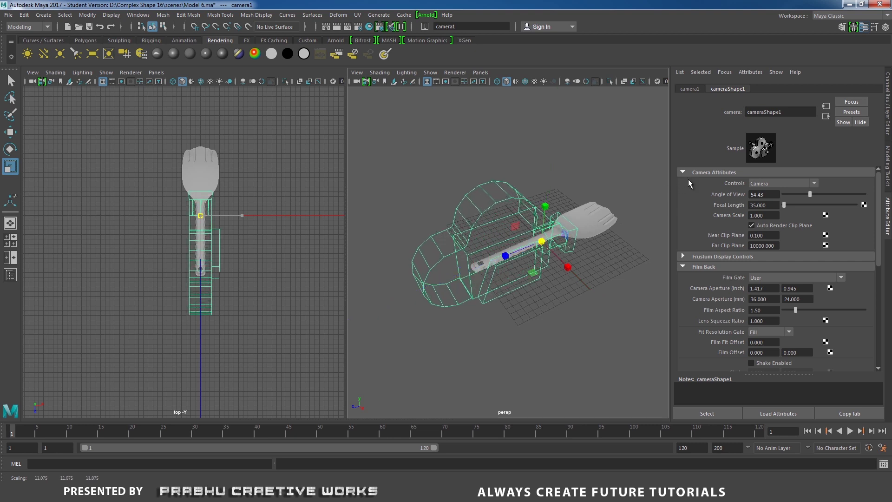
Show the view through camera1 in place of the top view and frame the whole utensil in it
{"action": "left_click", "coordinate": [156, 73]}
{"action": "mouse_move", "coordinate": [170, 84]}
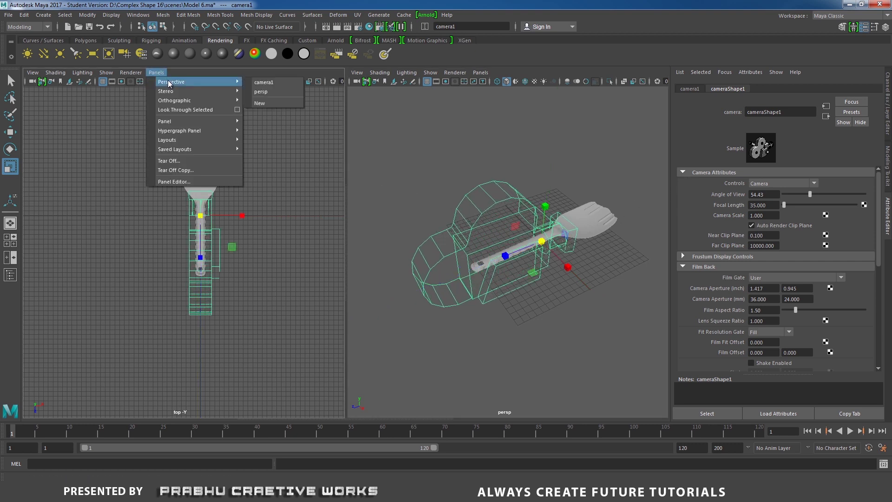
{"action": "left_click", "coordinate": [261, 84]}
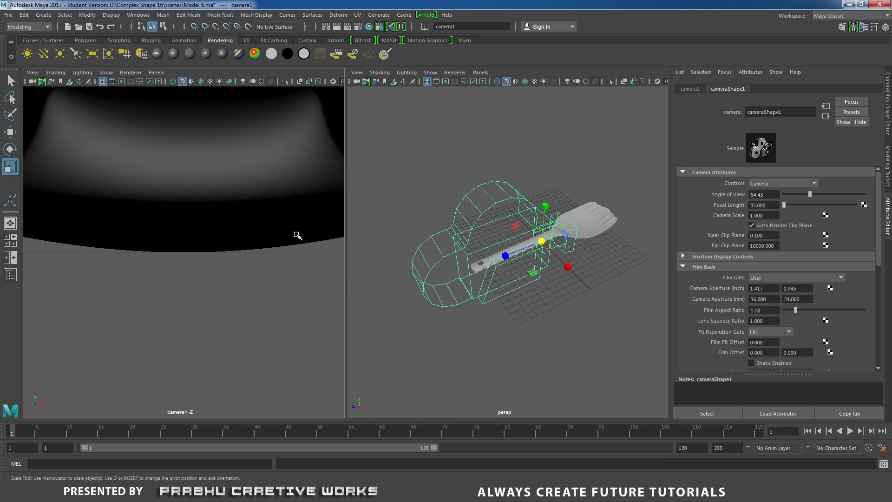
{"action": "scroll", "coordinate": [116, 246], "scroll_direction": "down", "scroll_amount": 5}
{"action": "left_click_drag", "start_coordinate": [135, 246], "coordinate": [63, 239], "text": "alt"}
{"action": "scroll", "coordinate": [64, 239], "scroll_direction": "down", "scroll_amount": 3}
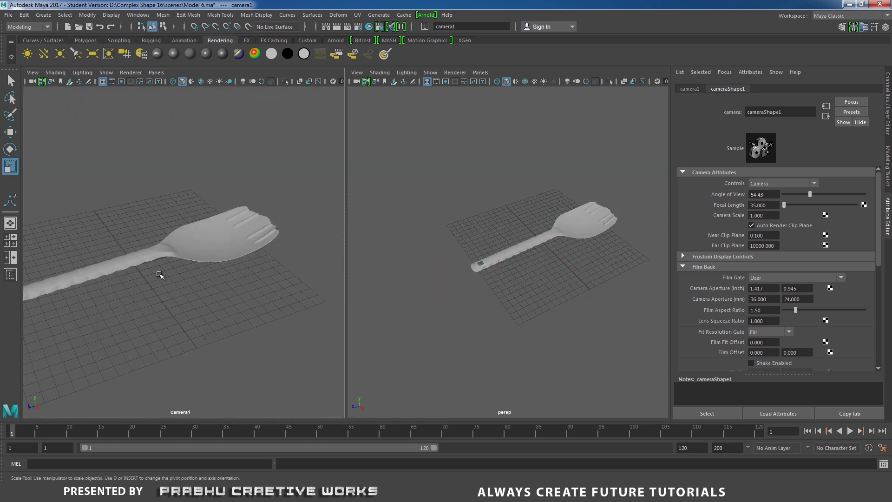
{"action": "middle_click_drag", "start_coordinate": [200, 275], "coordinate": [242, 274], "text": "alt"}
{"action": "mouse_move", "coordinate": [242, 276]}
{"action": "right_mouse_down", "text": "alt"}
{"action": "mouse_move", "coordinate": [215, 274]}
{"action": "mouse_move", "coordinate": [241, 279]}
{"action": "mouse_move", "coordinate": [233, 277]}
{"action": "right_mouse_up", "text": "alt"}
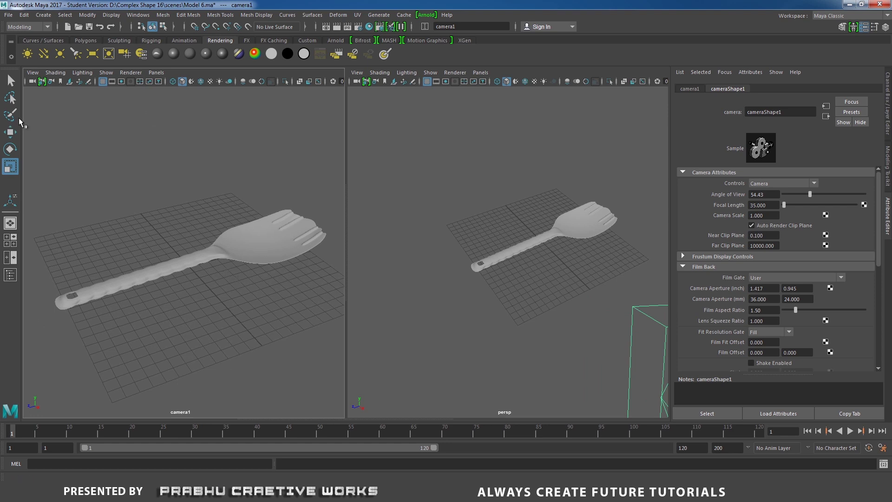
Set camera1 to Overscan and display its Resolution Gate
{"action": "left_click", "coordinate": [33, 72]}
{"action": "mouse_move", "coordinate": [54, 240]}
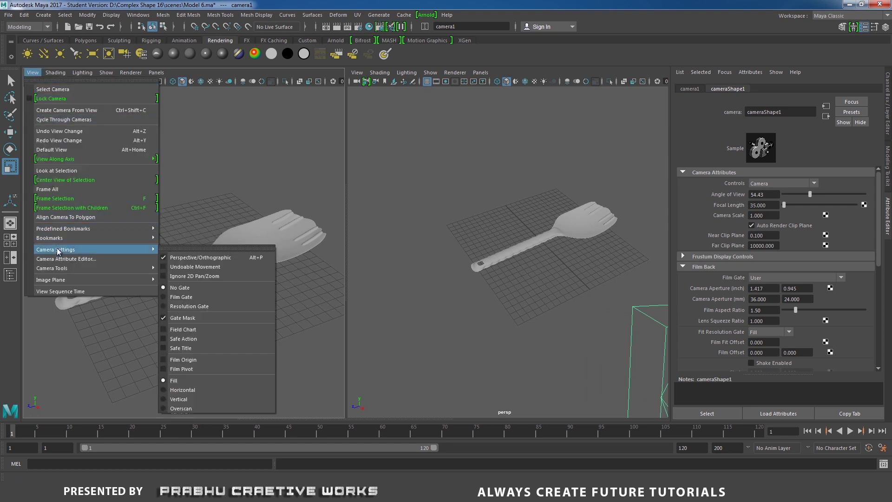
{"action": "left_click", "coordinate": [207, 409]}
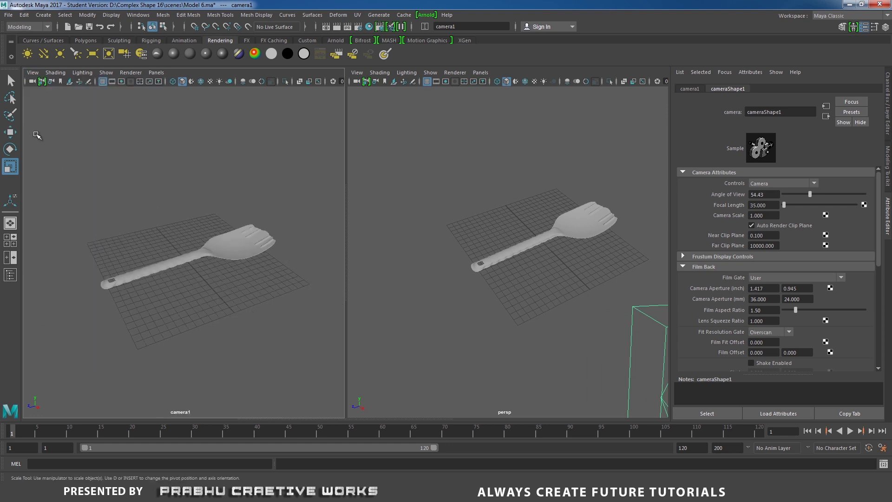
{"action": "left_click", "coordinate": [32, 72]}
{"action": "mouse_move", "coordinate": [56, 249]}
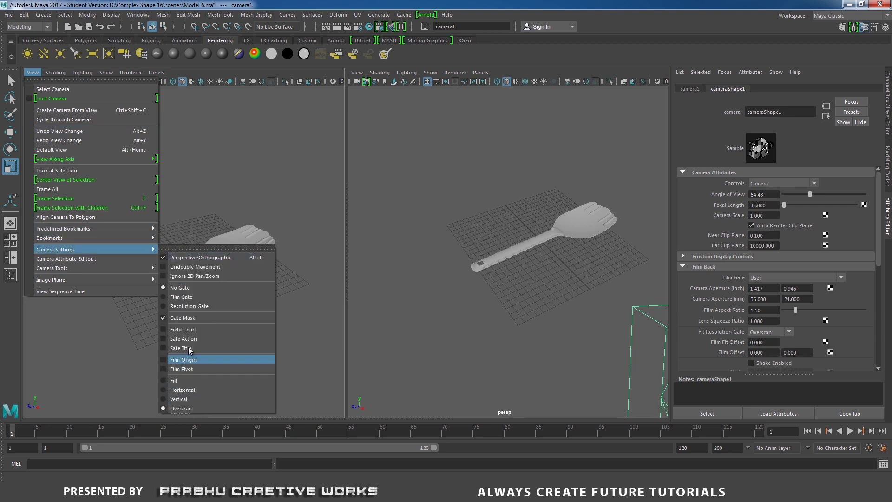
{"action": "left_click", "coordinate": [199, 306]}
Adjust camera1 so the whole utensil lies diagonally and fills the resolution gate
{"action": "right_click_drag", "start_coordinate": [217, 267], "coordinate": [249, 286], "text": "alt"}
{"action": "left_click_drag", "start_coordinate": [249, 286], "coordinate": [238, 295], "text": "alt"}
{"action": "middle_click_drag", "start_coordinate": [231, 276], "coordinate": [232, 266], "text": "alt"}
{"action": "scroll", "coordinate": [219, 273], "scroll_direction": "up", "scroll_amount": 5}
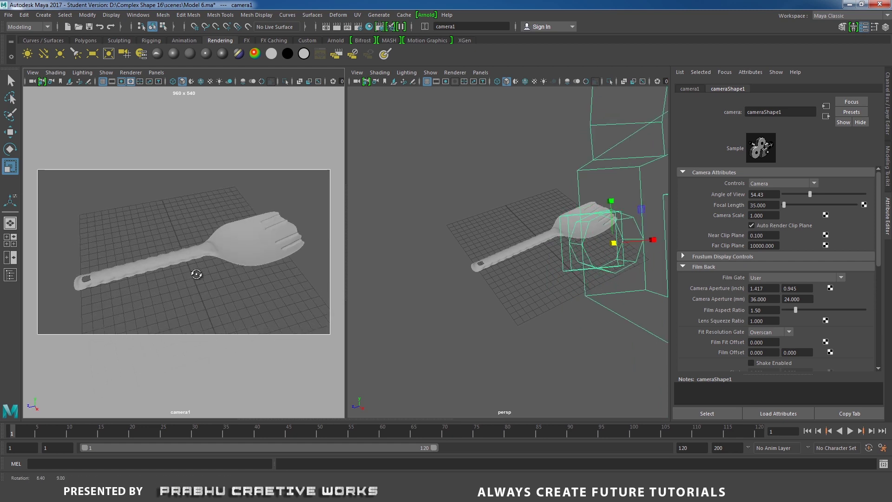
{"action": "middle_click_drag", "start_coordinate": [216, 273], "coordinate": [217, 266], "text": "alt"}
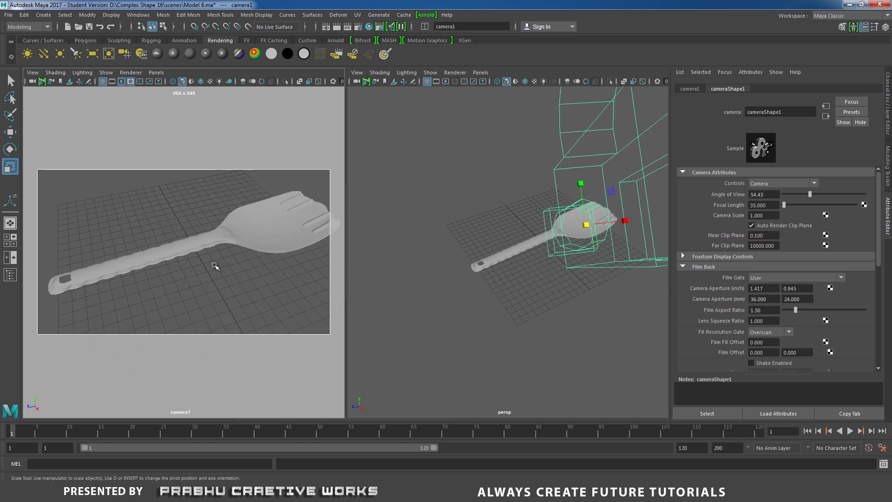
{"action": "left_click_drag", "start_coordinate": [217, 266], "coordinate": [212, 272], "text": "alt"}
{"action": "middle_click_drag", "start_coordinate": [218, 265], "coordinate": [210, 268], "text": "alt"}
{"action": "mouse_move", "coordinate": [212, 268]}
{"action": "left_mouse_down", "text": "alt"}
{"action": "mouse_move", "coordinate": [197, 259]}
{"action": "mouse_move", "coordinate": [199, 266]}
{"action": "left_mouse_up", "text": "alt"}
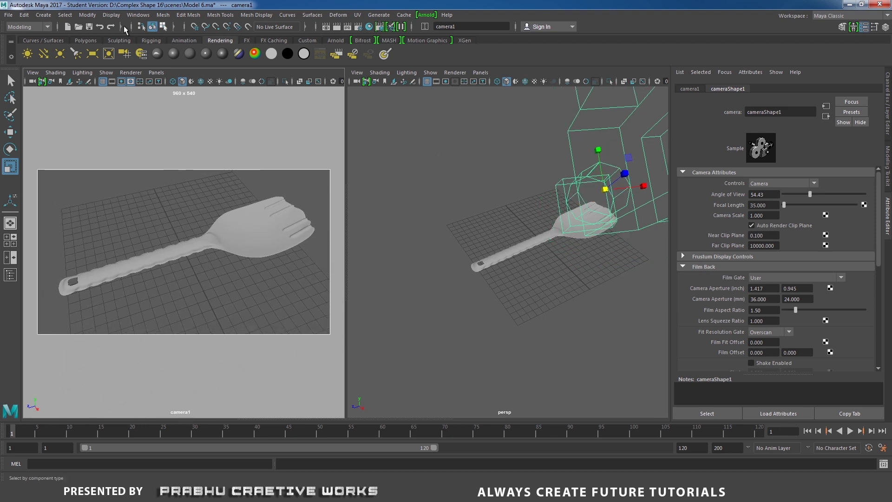
Create a polygon plane as the ground under the utensil and scale it to about 84 in X and 88 in Z
{"action": "left_click", "coordinate": [86, 41]}
{"action": "left_click", "coordinate": [92, 53]}
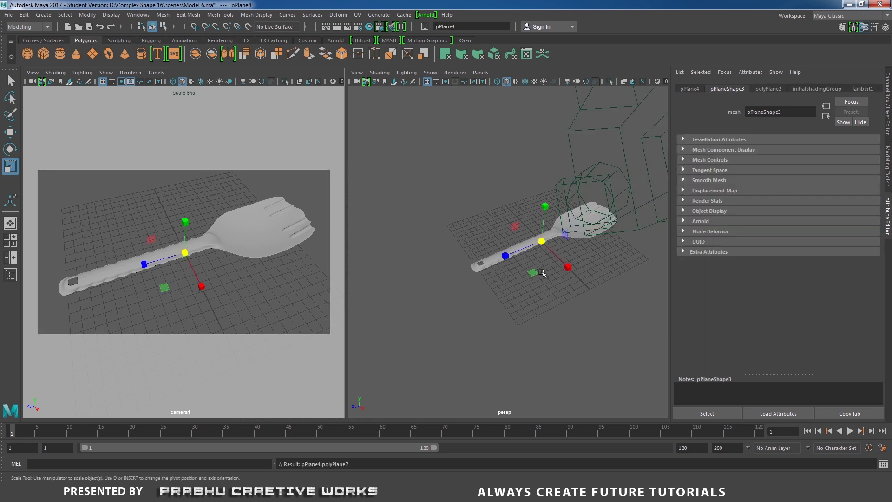
{"action": "left_click_drag", "start_coordinate": [543, 241], "coordinate": [831, 112]}
{"action": "right_click_drag", "start_coordinate": [572, 236], "coordinate": [499, 249], "text": "alt"}
{"action": "left_click_drag", "start_coordinate": [499, 249], "coordinate": [516, 260], "text": "alt"}
{"action": "right_click_drag", "start_coordinate": [515, 260], "coordinate": [537, 272], "text": "alt"}
{"action": "left_click_drag", "start_coordinate": [498, 262], "coordinate": [491, 265]}
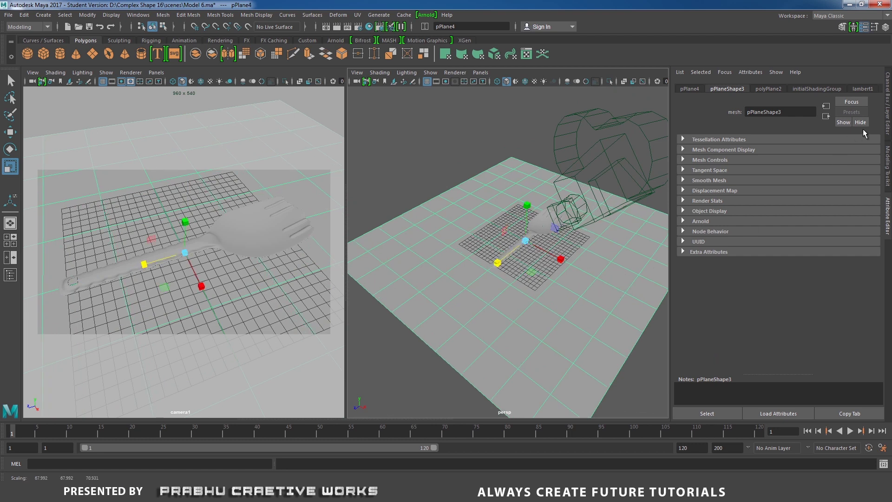
{"action": "left_click_drag", "start_coordinate": [525, 240], "coordinate": [599, 220]}
Set the ground plane's Subdivisions Width and Subdivisions Height to 1 and deselect it
{"action": "left_click", "coordinate": [889, 126]}
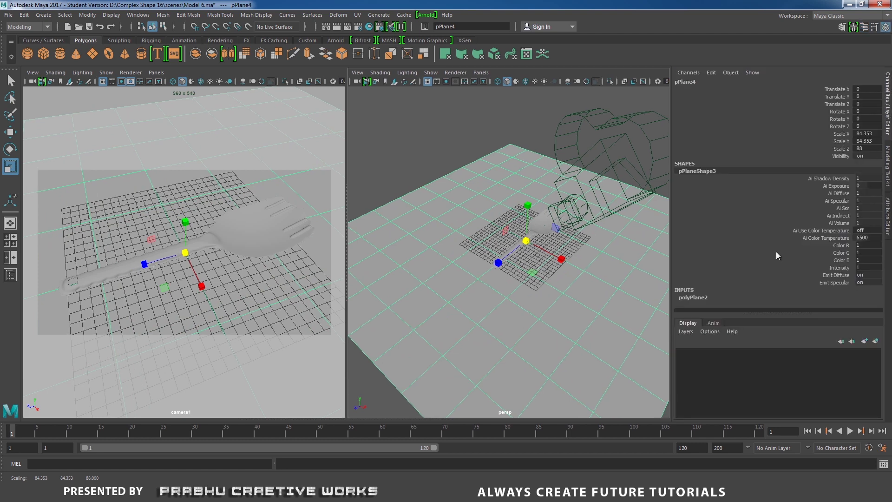
{"action": "left_click", "coordinate": [694, 298]}
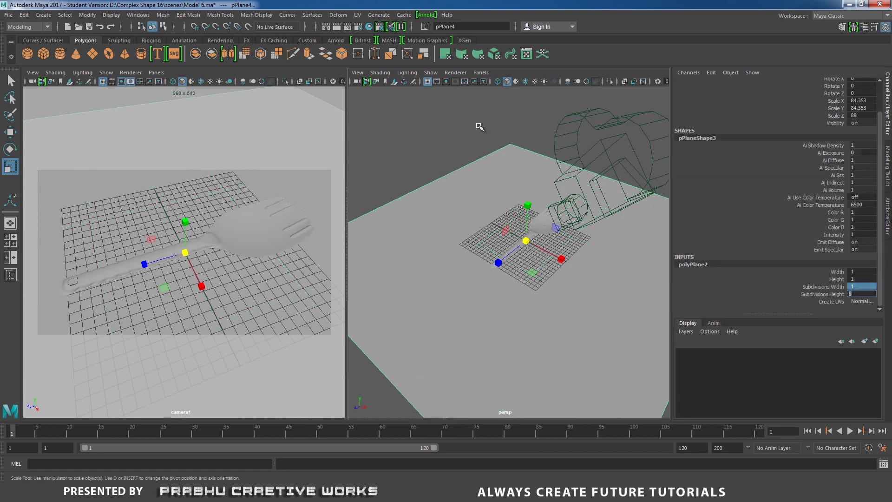
{"action": "left_click", "coordinate": [478, 127]}
{"action": "left_click", "coordinate": [475, 180]}
{"action": "left_click_drag", "start_coordinate": [511, 209], "coordinate": [498, 217], "text": "alt"}
{"action": "right_click_drag", "start_coordinate": [498, 217], "coordinate": [429, 197], "text": "alt"}
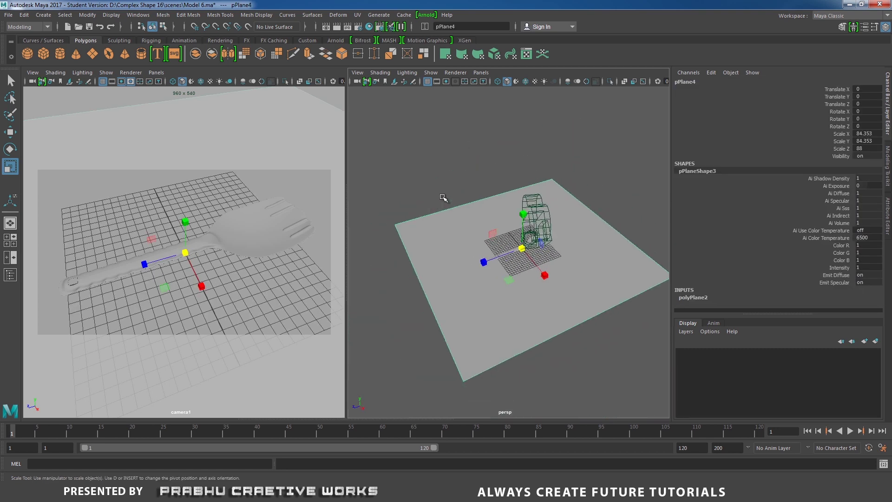
{"action": "left_click", "coordinate": [457, 138]}
Add an Arnold Skydome Light to the scene
{"action": "scroll", "coordinate": [468, 155], "scroll_direction": "up", "scroll_amount": 5}
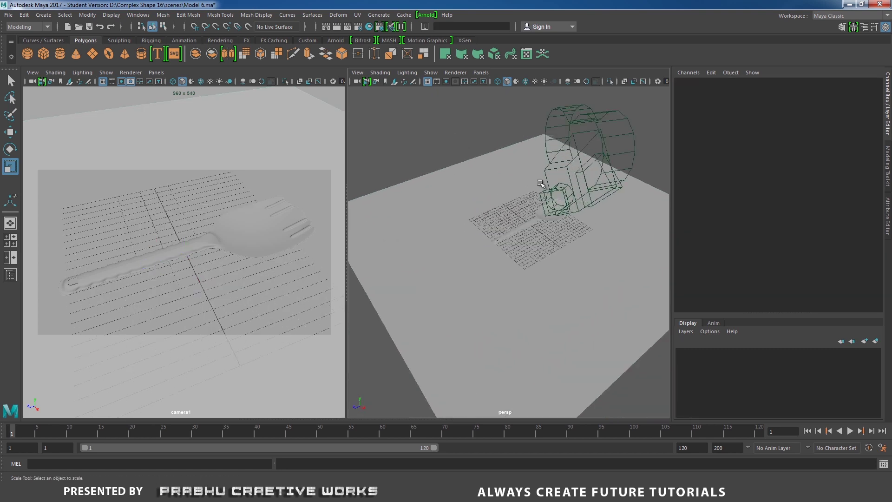
{"action": "right_click_drag", "start_coordinate": [540, 183], "coordinate": [423, 165], "text": "alt"}
{"action": "left_click_drag", "start_coordinate": [423, 164], "coordinate": [489, 171], "text": "alt"}
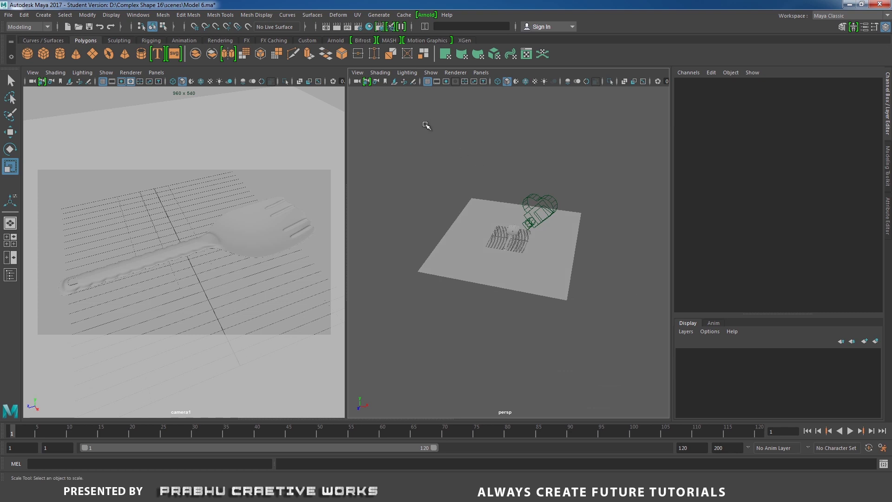
{"action": "left_click", "coordinate": [425, 15]}
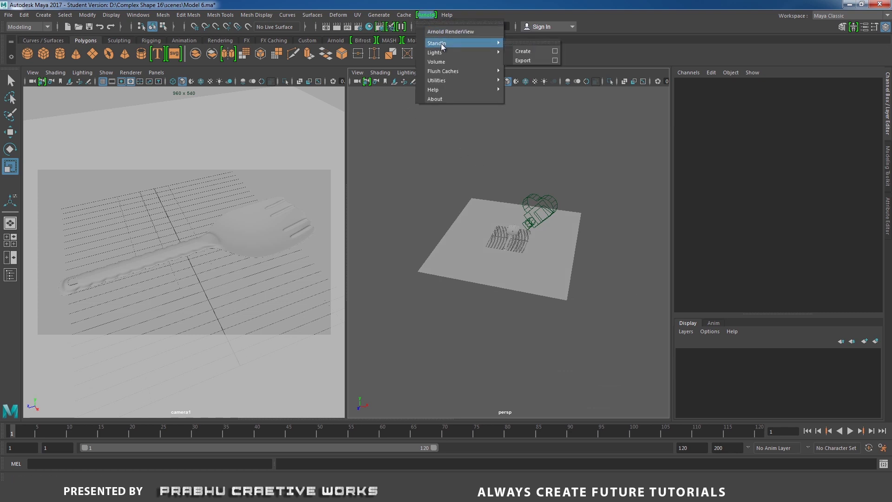
{"action": "mouse_move", "coordinate": [442, 53]}
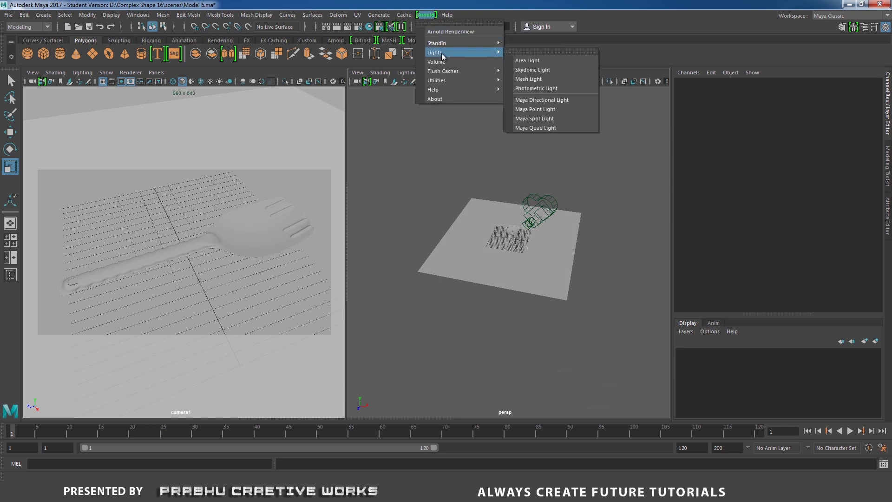
{"action": "left_click", "coordinate": [542, 69]}
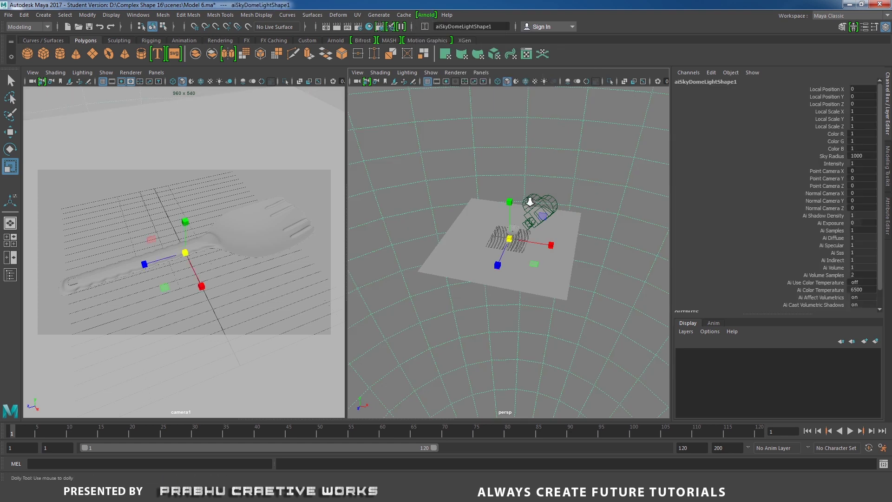
Open the Arnold RenderView and compare the perspShape render with the view through cameraShape1, leaving cameraShape1 as the render camera
{"action": "left_click", "coordinate": [426, 15]}
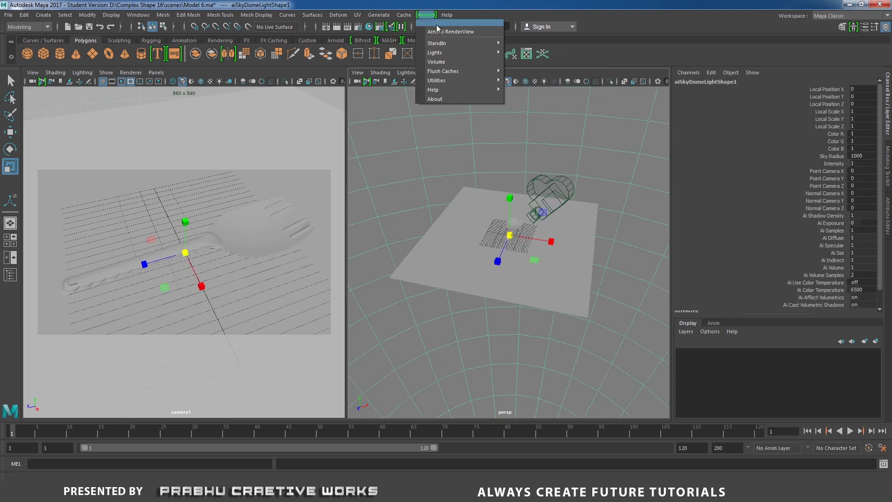
{"action": "left_click", "coordinate": [449, 32]}
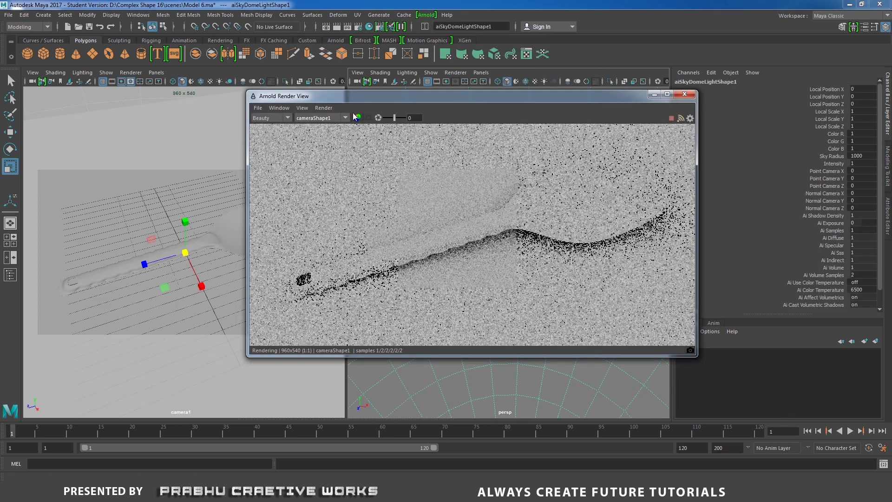
{"action": "left_click", "coordinate": [329, 119]}
{"action": "left_click", "coordinate": [321, 126]}
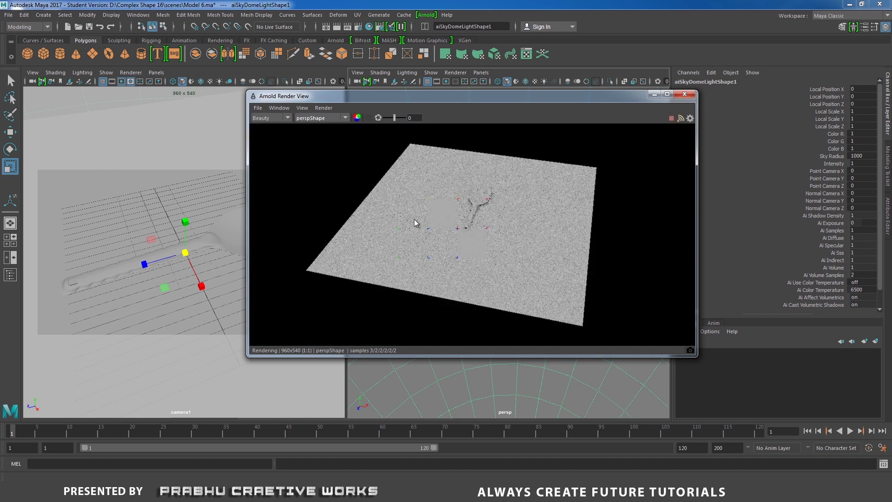
{"action": "left_click", "coordinate": [326, 121]}
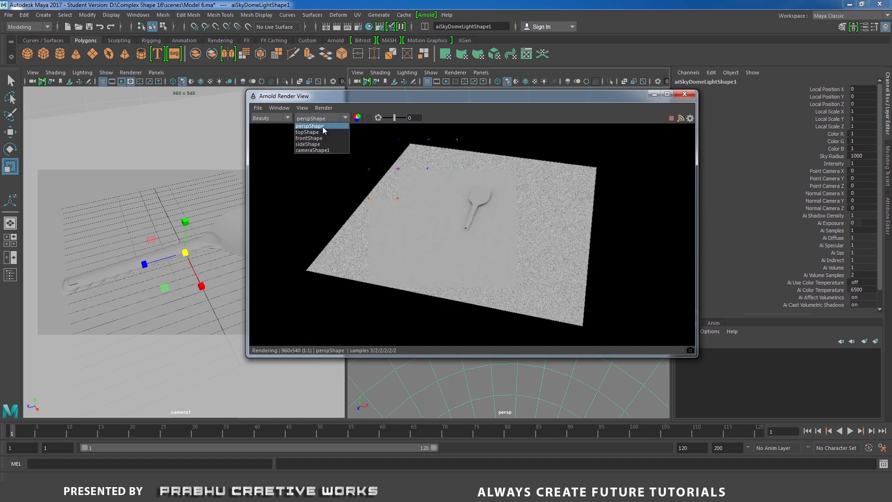
{"action": "left_click", "coordinate": [317, 151]}
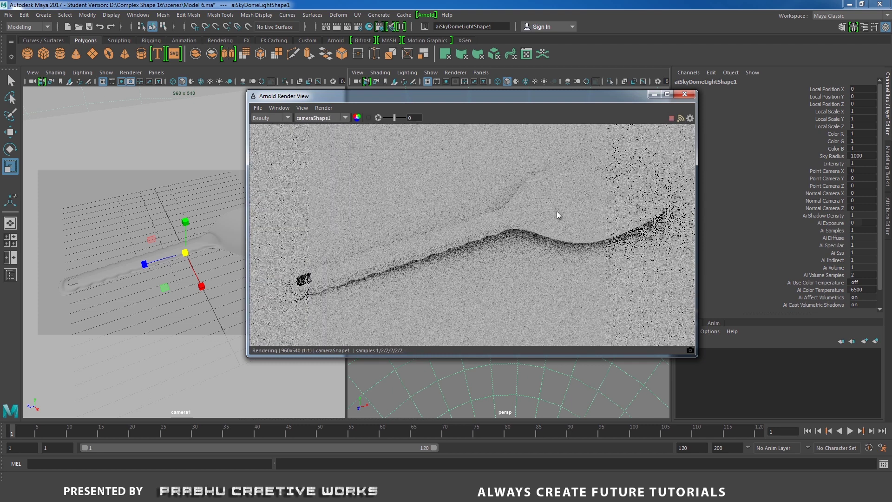
Move the render window off the perspective view and examine the sky dome around the scene
{"action": "scroll", "coordinate": [531, 217], "scroll_direction": "down", "scroll_amount": 1}
{"action": "left_click_drag", "start_coordinate": [588, 101], "coordinate": [315, 154]}
{"action": "right_click_drag", "start_coordinate": [577, 161], "coordinate": [313, 162], "text": "alt"}
{"action": "scroll", "coordinate": [548, 215], "scroll_direction": "down", "scroll_amount": 5}
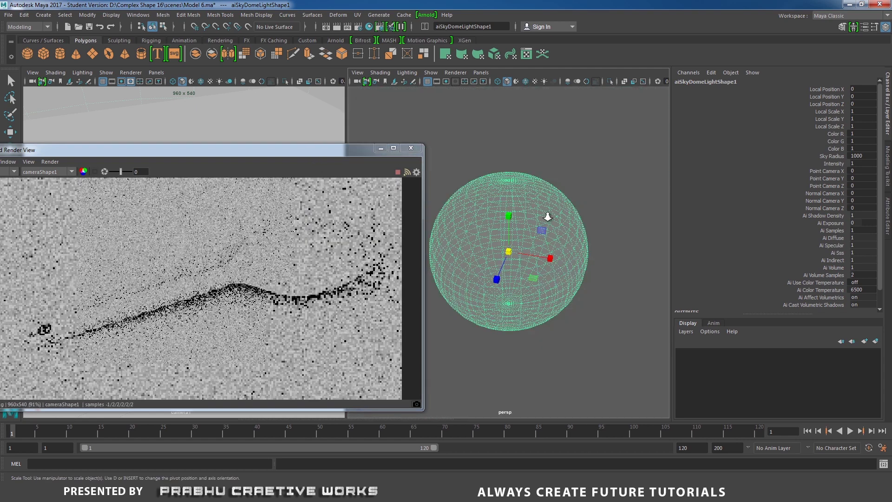
{"action": "scroll", "coordinate": [577, 219], "scroll_direction": "up", "scroll_amount": 5}
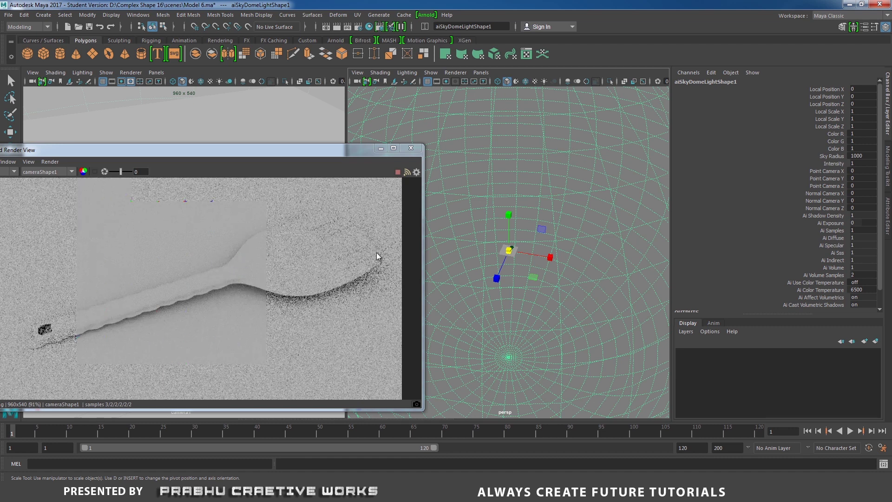
Show the desktop and select the HDRI Map file
{"action": "key", "text": "super+d"}
{"action": "left_click_drag", "start_coordinate": [474, 108], "coordinate": [537, 187]}
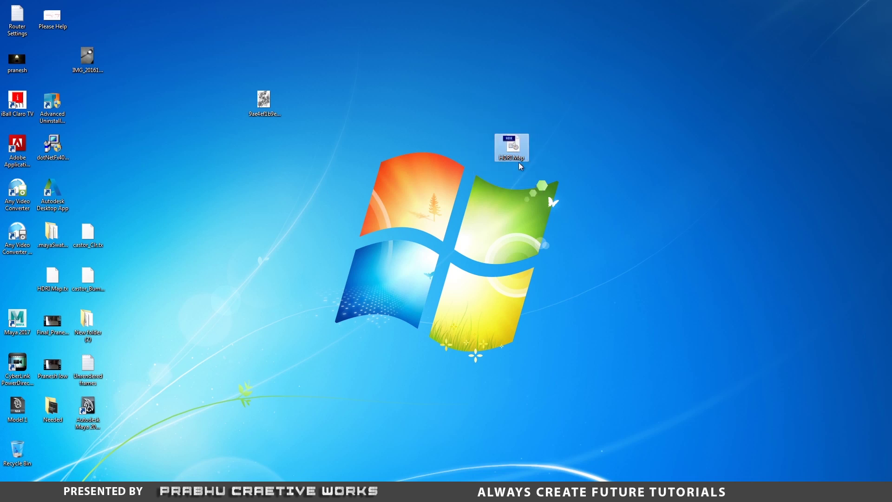
Copy the HDRI Map file on the desktop to the clipboard
{"action": "mouse_move", "coordinate": [515, 151]}
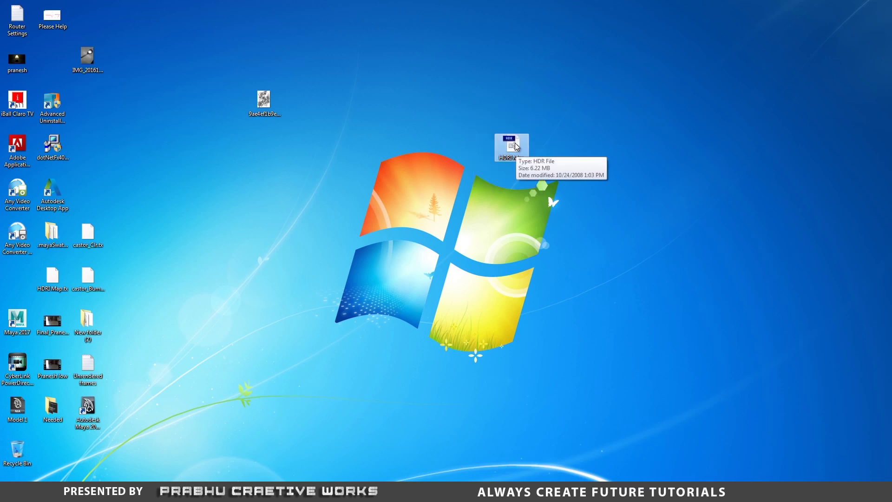
{"action": "right_click", "coordinate": [515, 143]}
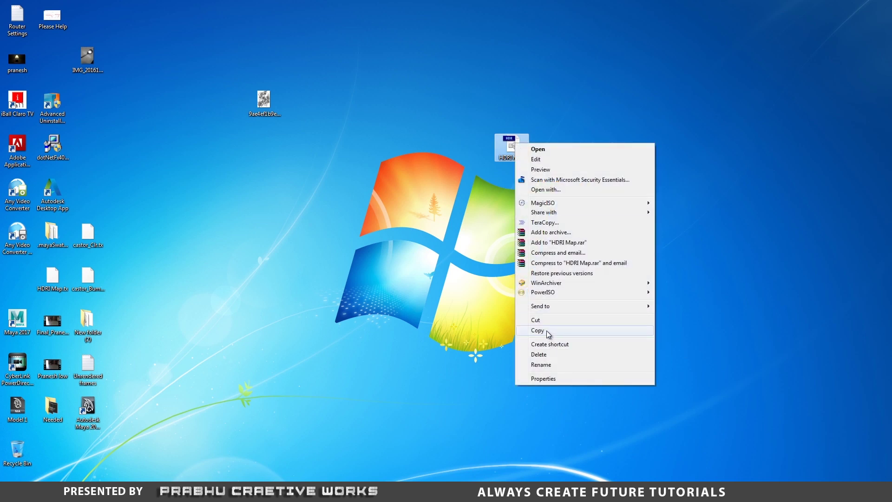
{"action": "left_click", "coordinate": [483, 163]}
{"action": "left_click_drag", "start_coordinate": [478, 115], "coordinate": [515, 157]}
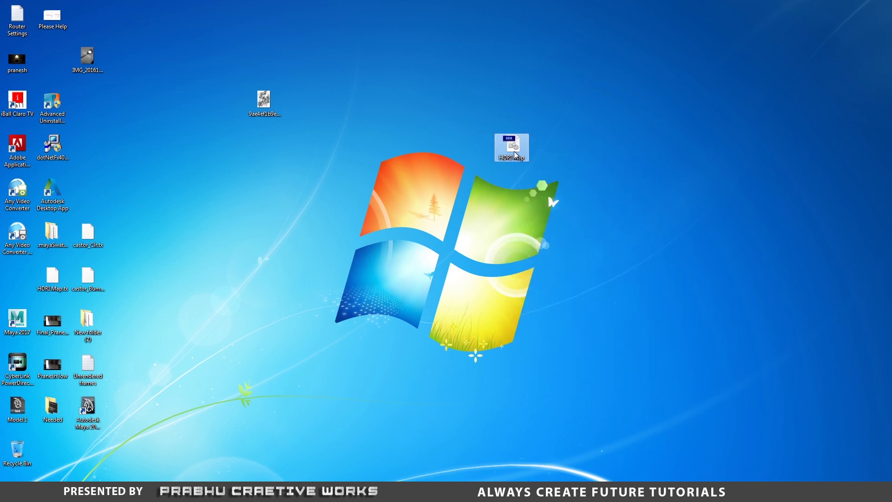
{"action": "right_click", "coordinate": [514, 152]}
{"action": "left_click", "coordinate": [545, 340]}
Check the sourceimages folder of the Complex Shape 16 project on drive D for the HDRI Map file, then return to Maya
{"action": "key", "text": "super+e"}
{"action": "double_click", "coordinate": [657, 119]}
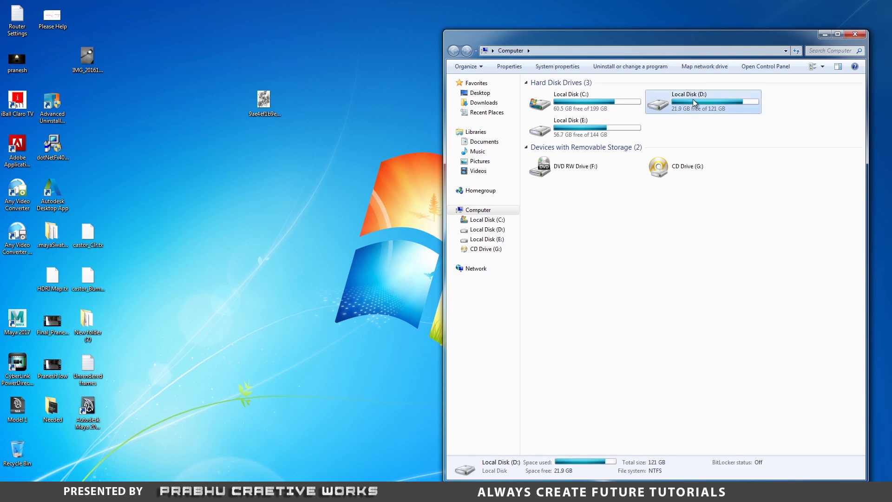
{"action": "double_click", "coordinate": [576, 181]}
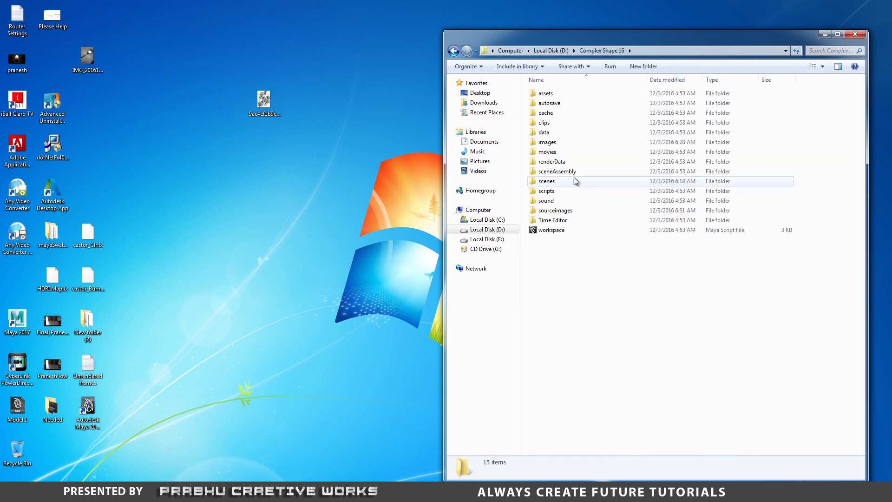
{"action": "double_click", "coordinate": [559, 212]}
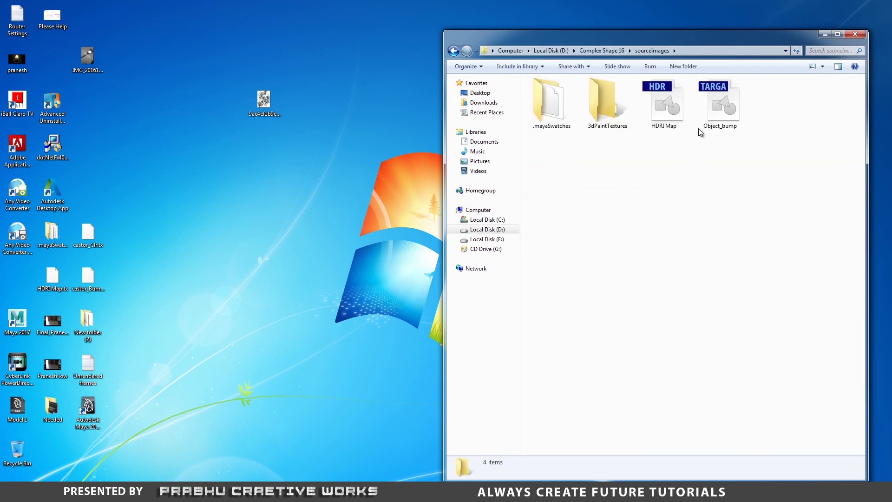
{"action": "left_click", "coordinate": [674, 106]}
{"action": "left_click", "coordinate": [858, 34]}
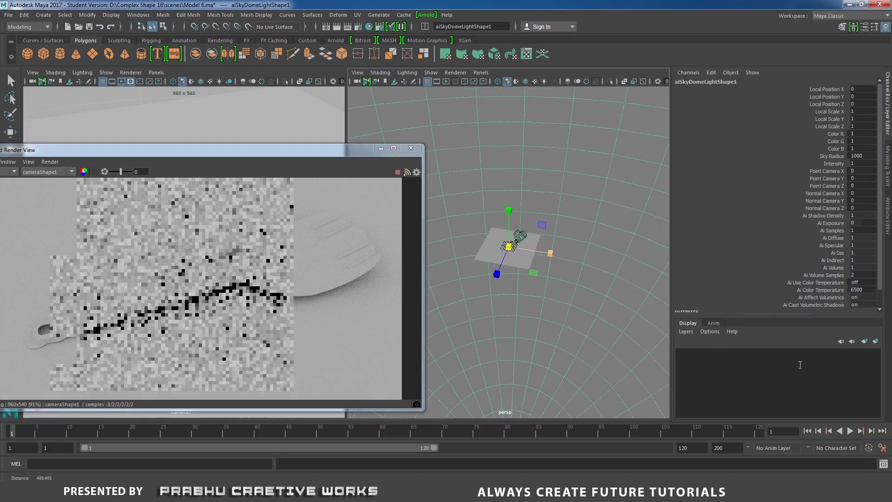
Assign a new Arnold aiStandard material to the utensil mesh
{"action": "right_click_drag", "start_coordinate": [686, 336], "coordinate": [707, 342], "text": "alt"}
{"action": "middle_click_drag", "start_coordinate": [593, 276], "coordinate": [604, 312], "text": "alt"}
{"action": "left_click_drag", "start_coordinate": [551, 293], "coordinate": [494, 277], "text": "alt"}
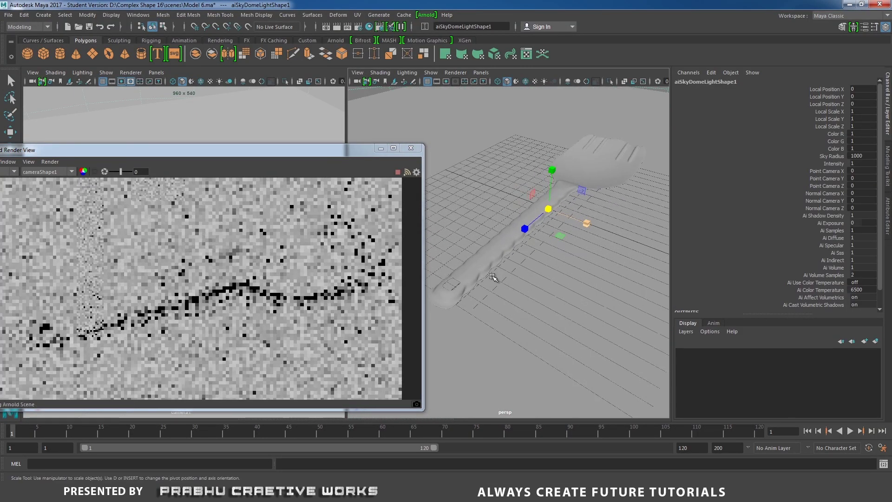
{"action": "left_click", "coordinate": [482, 260]}
{"action": "right_click_drag", "start_coordinate": [493, 224], "coordinate": [488, 463]}
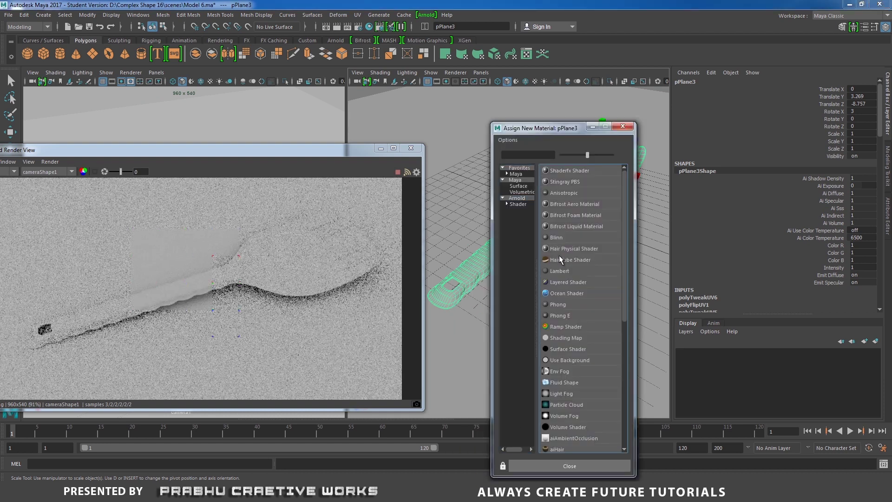
{"action": "left_click", "coordinate": [518, 199]}
{"action": "left_click", "coordinate": [562, 226]}
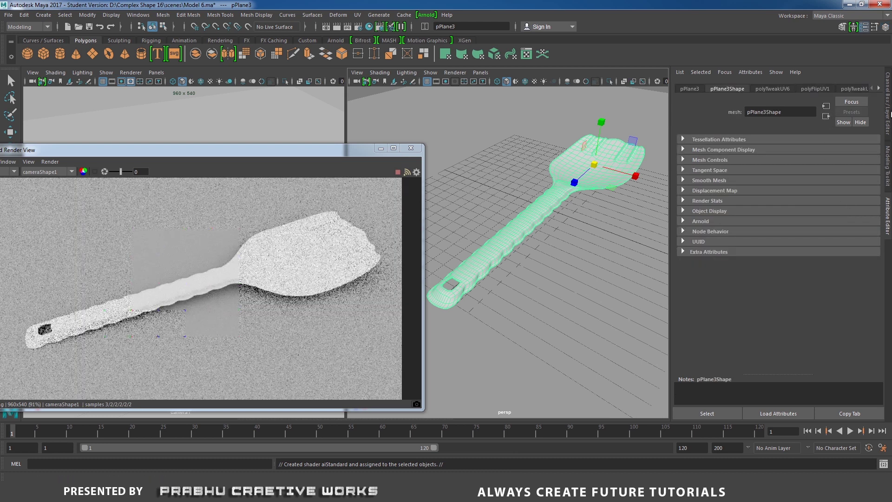
Open the material attributes of the utensil's aiStandard shader
{"action": "left_click", "coordinate": [889, 119]}
{"action": "right_click", "coordinate": [558, 193]}
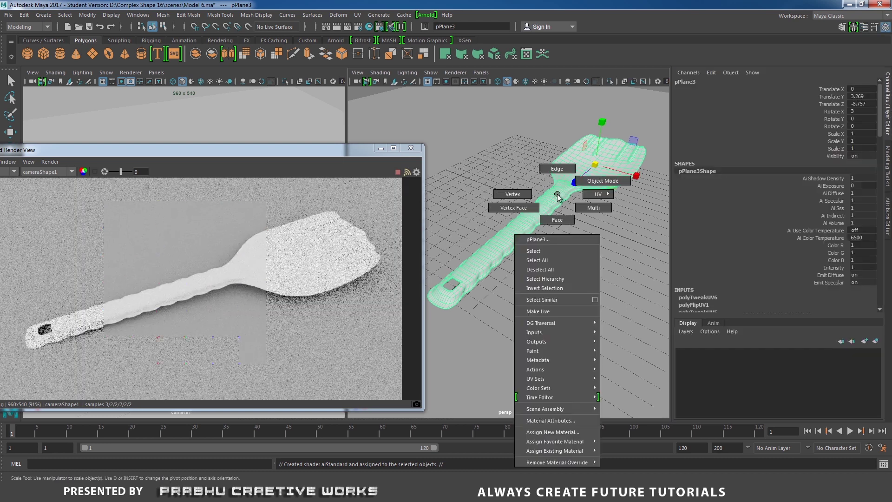
{"action": "left_click", "coordinate": [550, 420]}
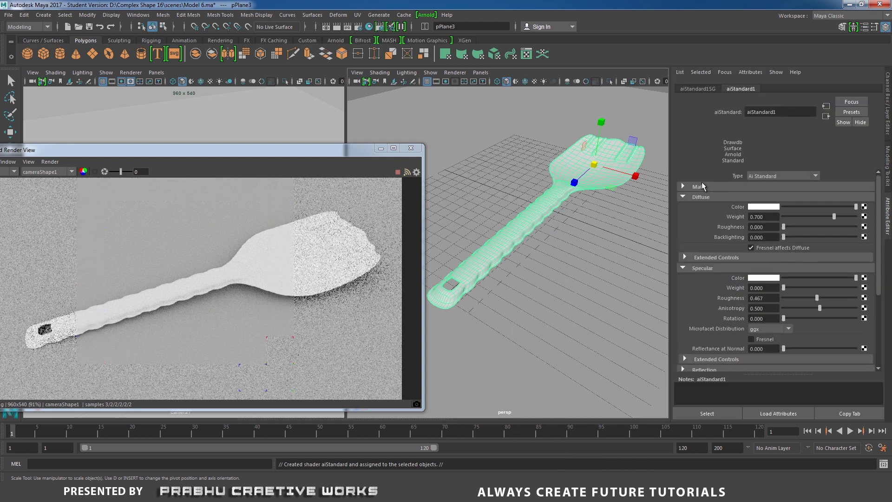
Look through the utensil's long list of construction nodes and delete the mesh's history
{"action": "key", "text": "ctrl+a"}
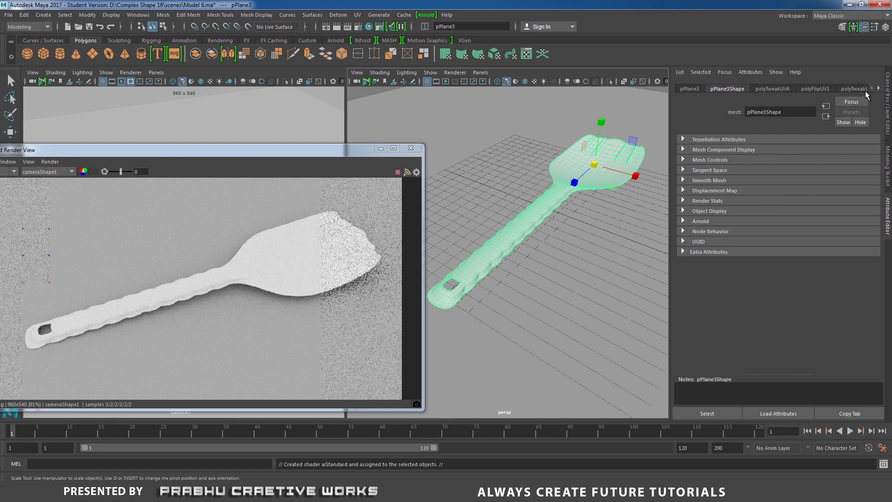
{"action": "left_click", "coordinate": [879, 89]}
{"action": "left_click", "coordinate": [879, 89]}
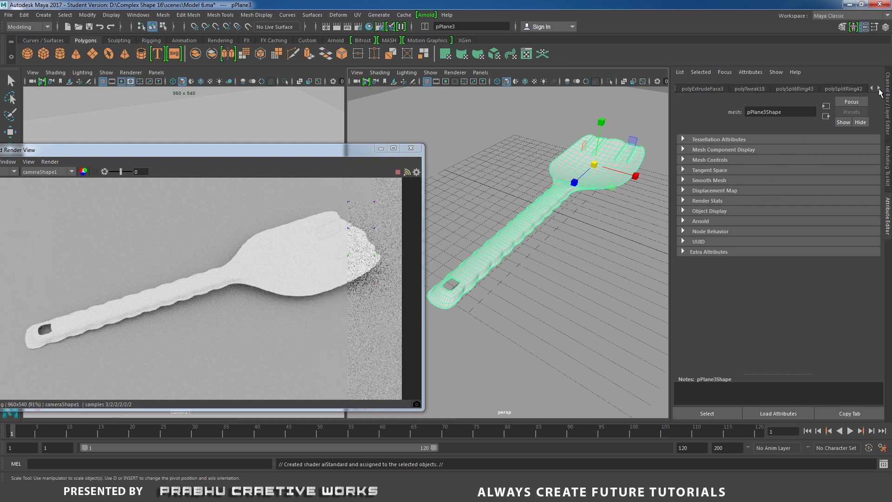
{"action": "left_click", "coordinate": [878, 89]}
{"action": "left_click", "coordinate": [879, 89]}
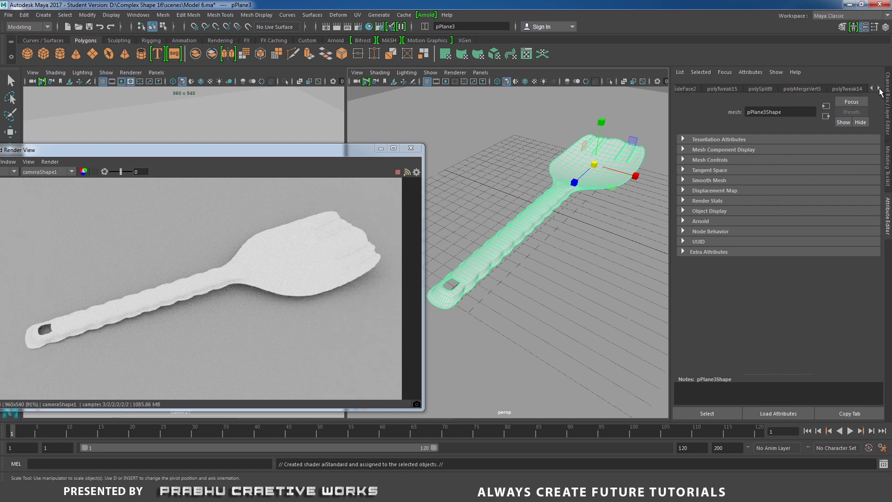
{"action": "left_click", "coordinate": [879, 89]}
{"action": "left_click", "coordinate": [31, 17]}
{"action": "mouse_move", "coordinate": [65, 126]}
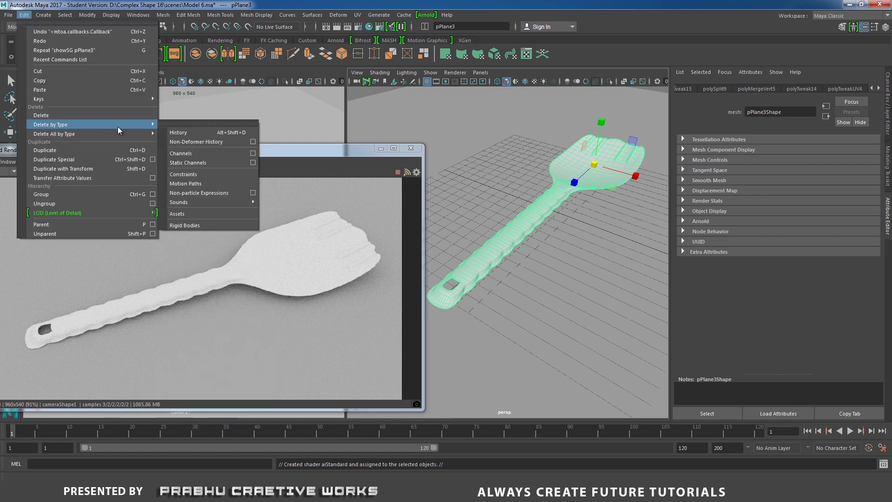
{"action": "left_click", "coordinate": [182, 132]}
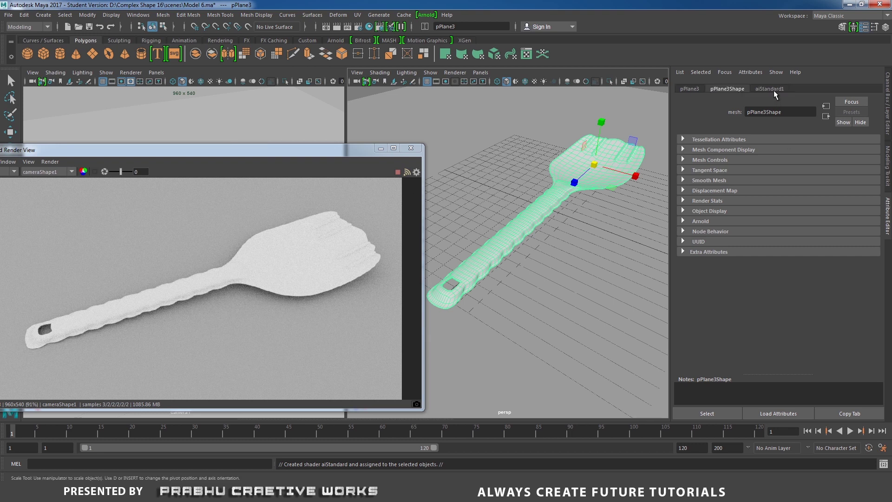
In the aiStandard1 material, set the diffuse color to black, diffuse weight to 0 and specular weight to 1
{"action": "left_click", "coordinate": [772, 89]}
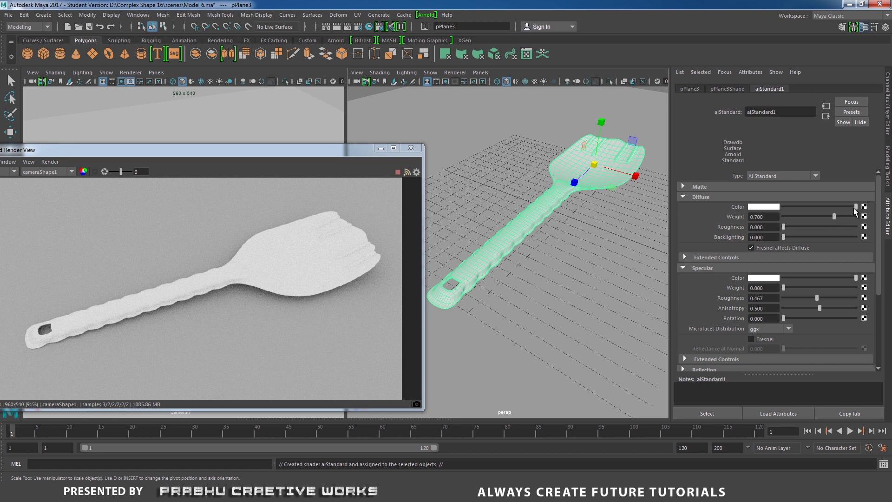
{"action": "left_click_drag", "start_coordinate": [855, 210], "coordinate": [772, 212]}
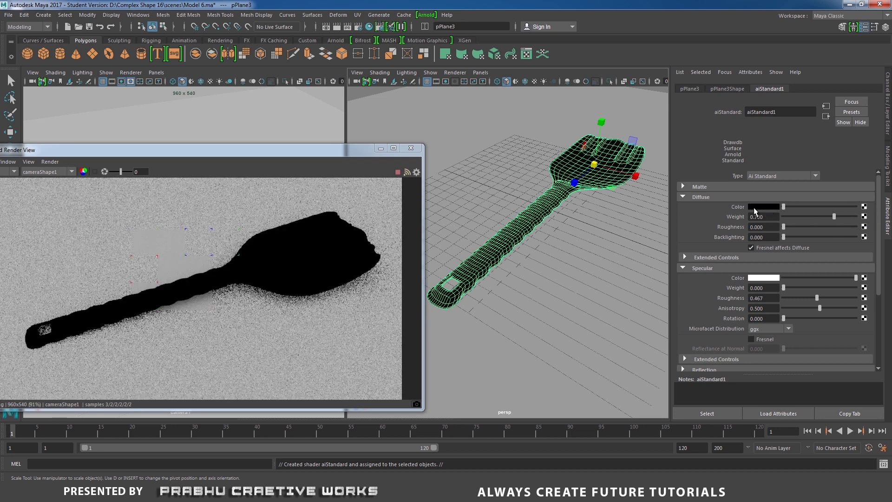
{"action": "left_click_drag", "start_coordinate": [835, 216], "coordinate": [785, 218]}
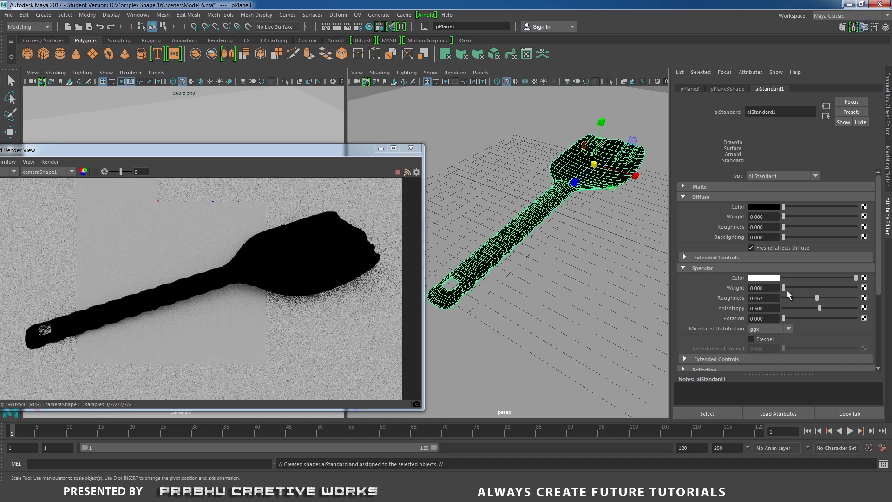
{"action": "left_click_drag", "start_coordinate": [784, 288], "coordinate": [857, 288]}
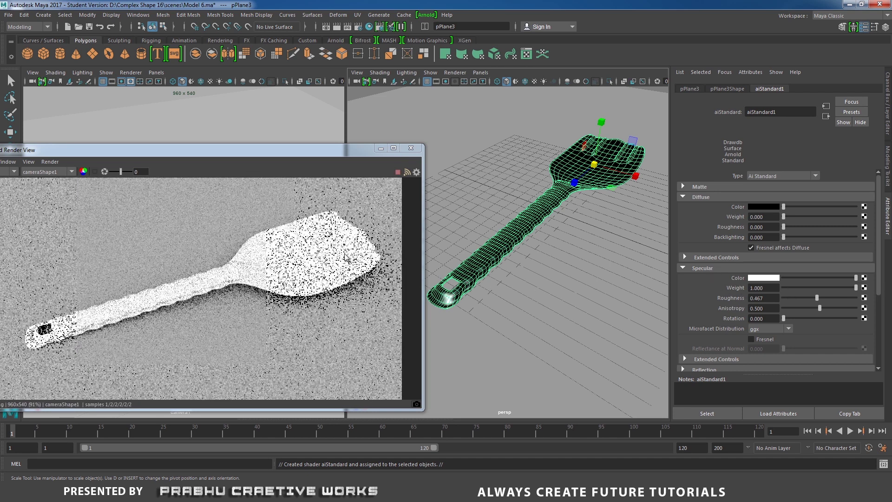
Select the Arnold sky dome light and connect a File texture to its Color attribute
{"action": "left_click_drag", "start_coordinate": [359, 149], "coordinate": [351, 158]}
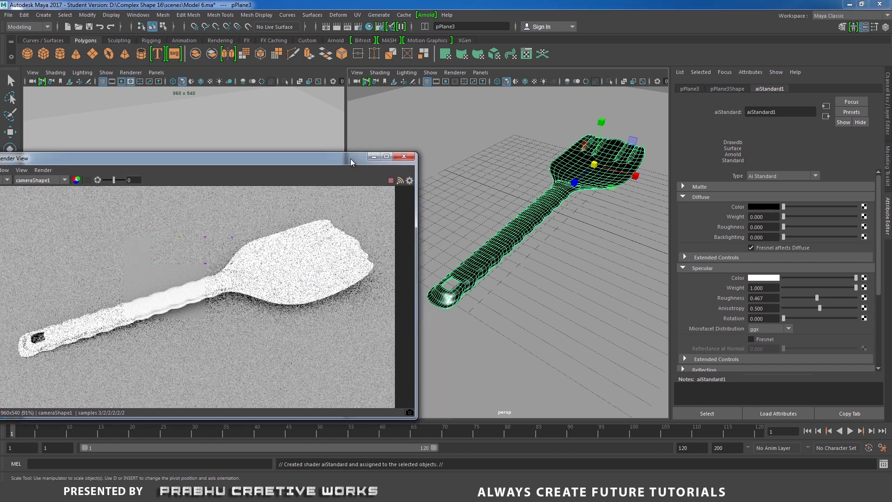
{"action": "left_click_drag", "start_coordinate": [473, 180], "coordinate": [477, 160], "text": "alt"}
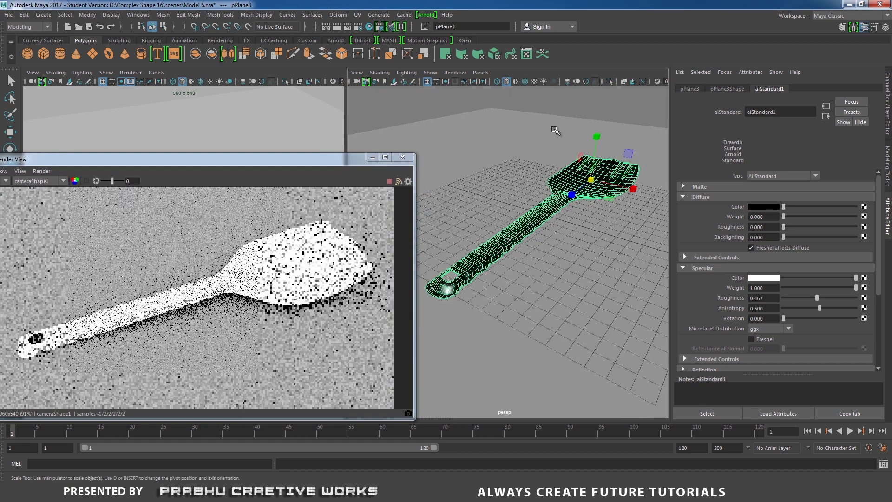
{"action": "left_click", "coordinate": [608, 108]}
{"action": "right_click_drag", "start_coordinate": [605, 153], "coordinate": [515, 143], "text": "alt"}
{"action": "left_click_drag", "start_coordinate": [515, 143], "coordinate": [506, 150], "text": "alt"}
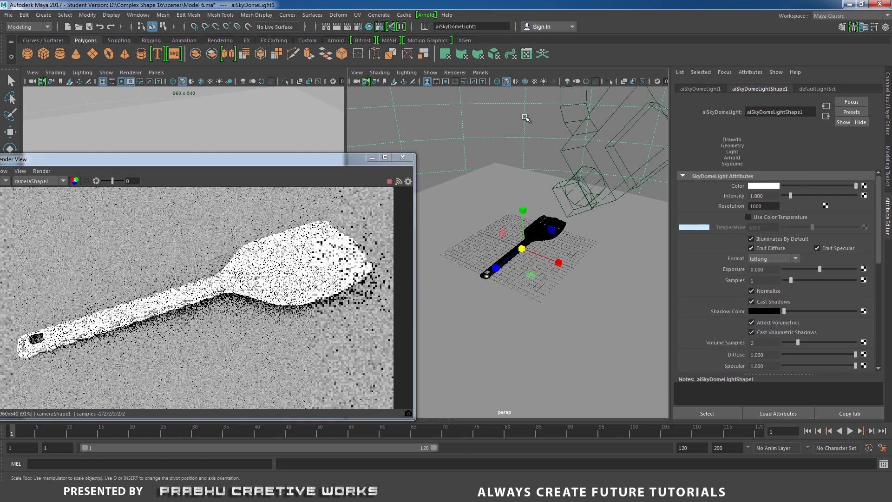
{"action": "scroll", "coordinate": [479, 179], "scroll_direction": "down", "scroll_amount": 3}
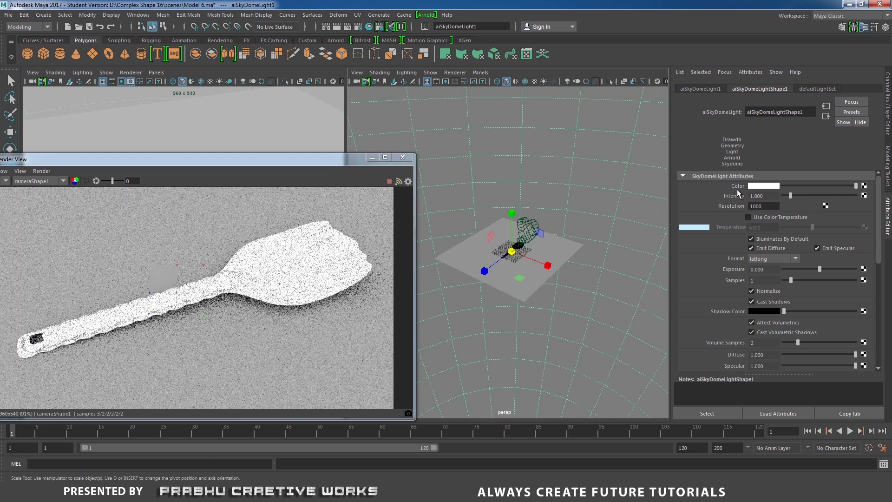
{"action": "left_click", "coordinate": [864, 185]}
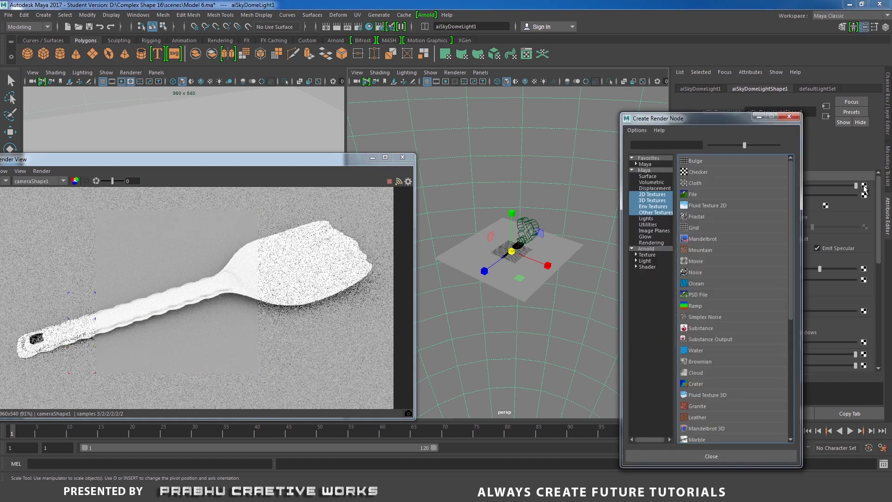
{"action": "left_click", "coordinate": [707, 193]}
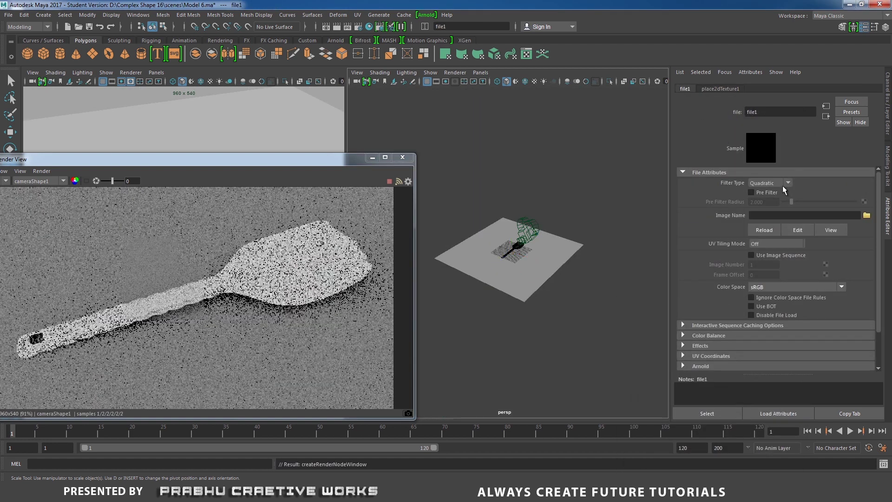
Set the file texture's Filter Type to Off and load HDRI Map.hdr from sourceimages as its image
{"action": "left_click", "coordinate": [770, 182]}
{"action": "left_click", "coordinate": [767, 184]}
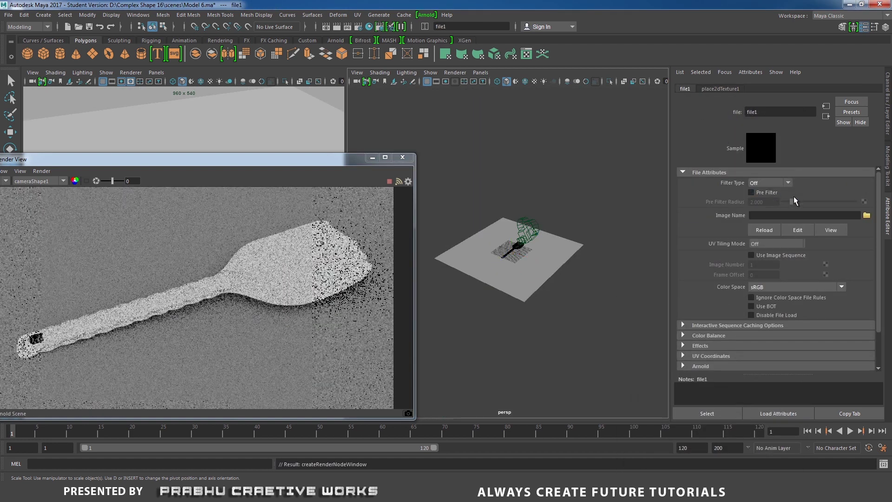
{"action": "left_click", "coordinate": [867, 216]}
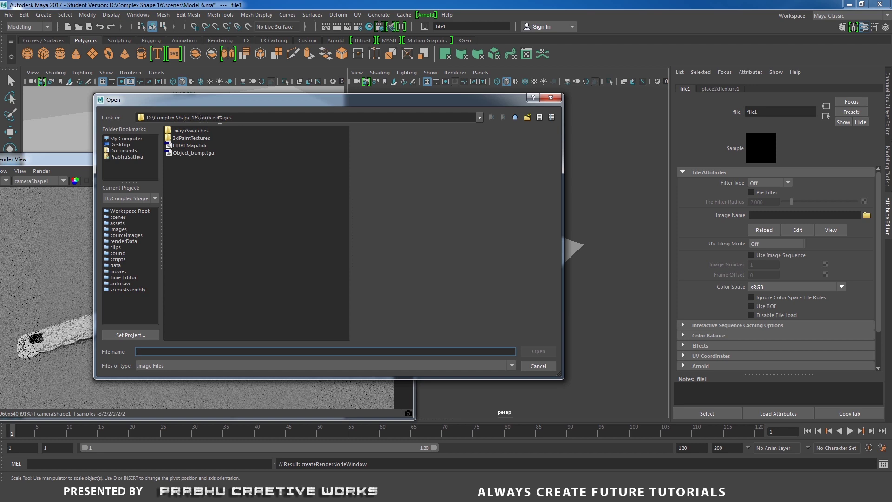
{"action": "left_click", "coordinate": [181, 146]}
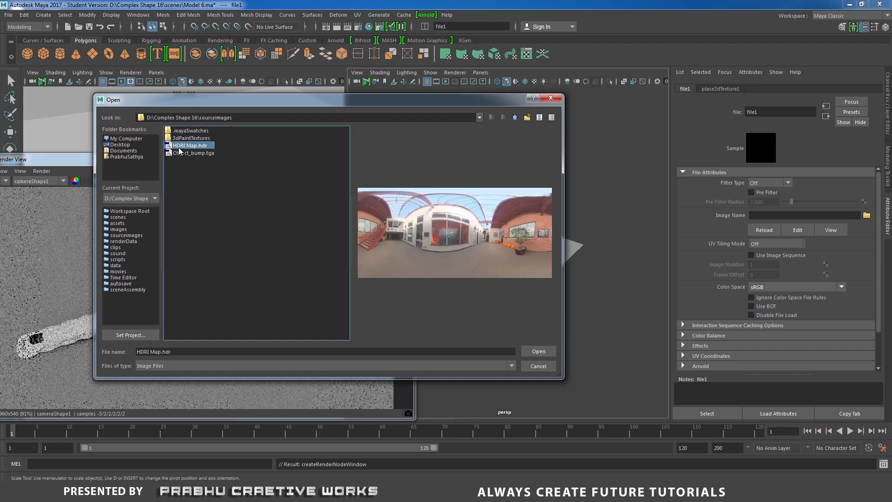
{"action": "left_click", "coordinate": [538, 351]}
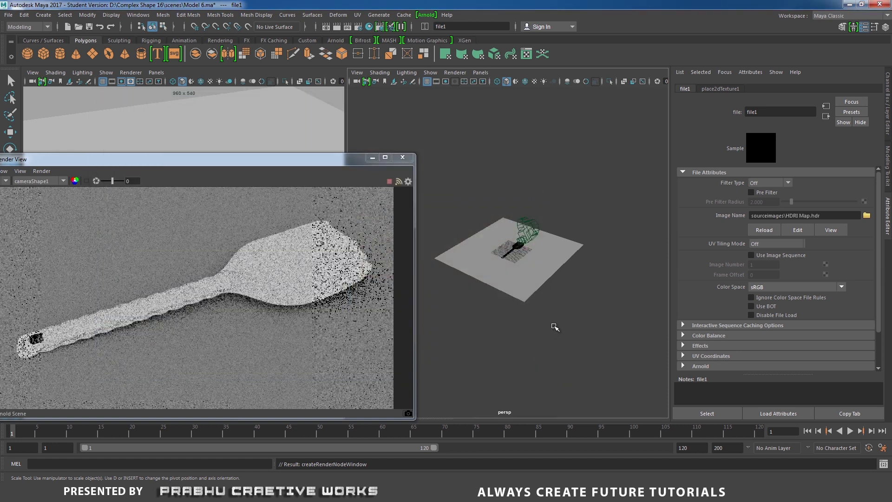
Select the sky dome light and set its Resolution to 3000
{"action": "left_click", "coordinate": [603, 173]}
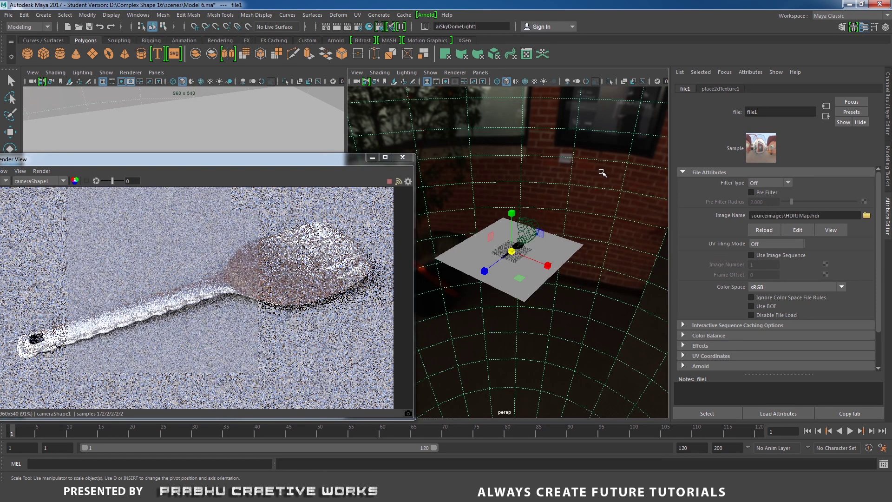
{"action": "left_click_drag", "start_coordinate": [775, 206], "coordinate": [716, 209]}
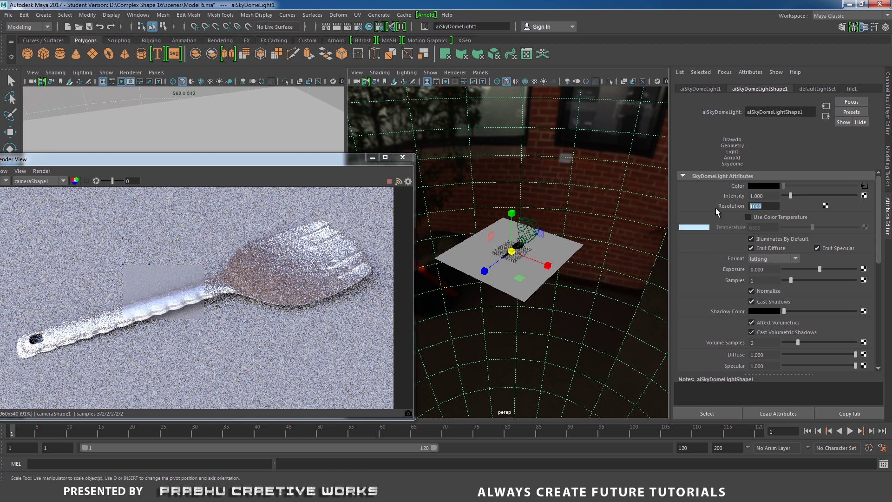
{"action": "type", "text": "300"}
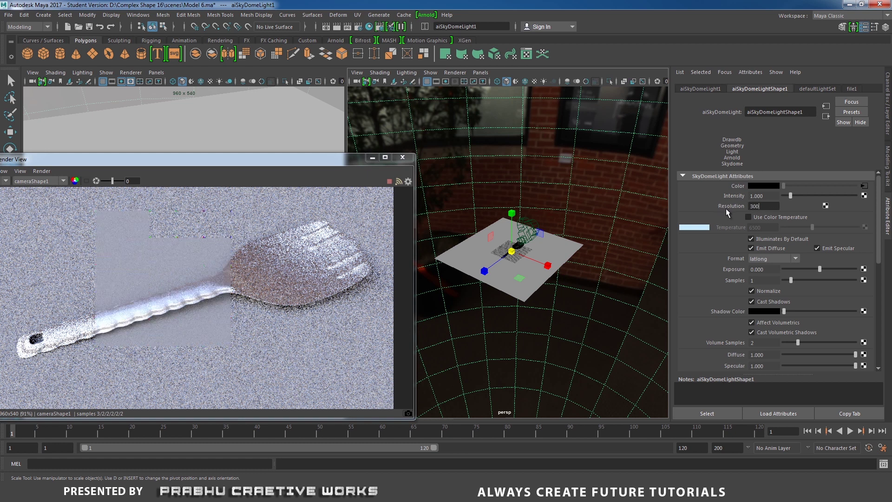
{"action": "type", "text": "0"}
{"action": "key", "text": "Return"}
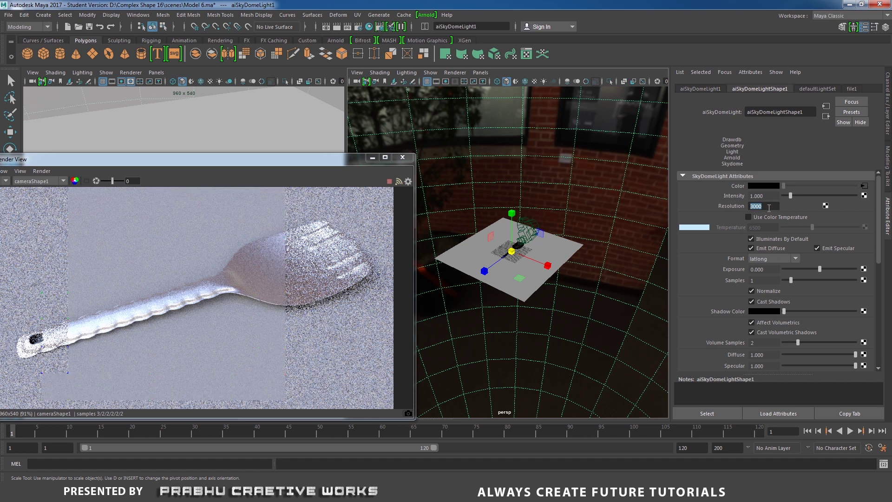
{"action": "left_click", "coordinate": [765, 206]}
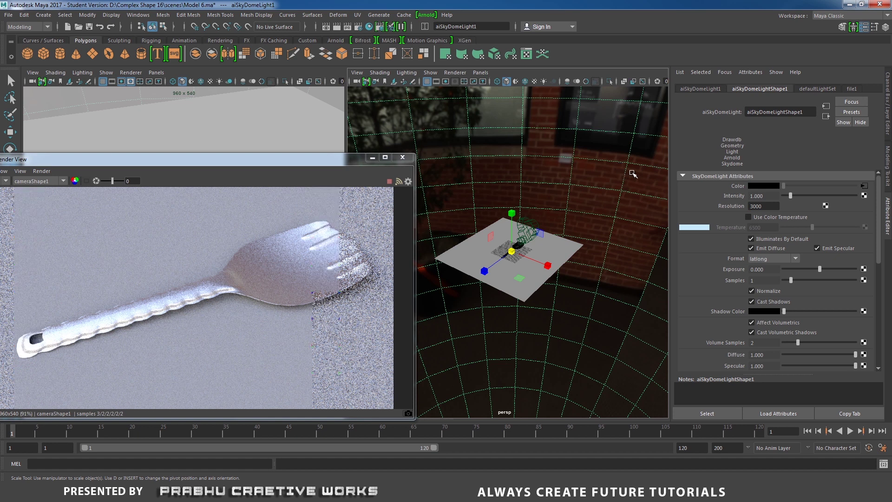
{"action": "left_click", "coordinate": [773, 207]}
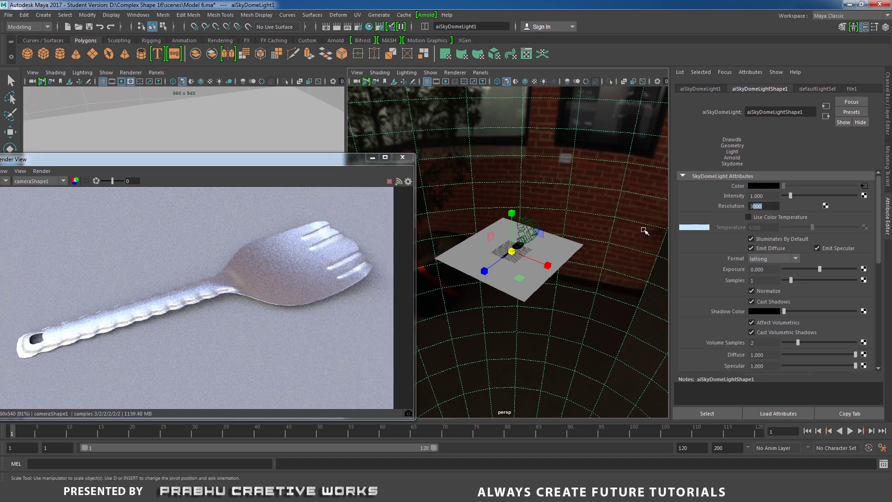
Select the spatula mesh and set the specular roughness of its aiStandard1 material to 0.25
{"action": "right_click_drag", "start_coordinate": [524, 279], "coordinate": [660, 315], "text": "alt"}
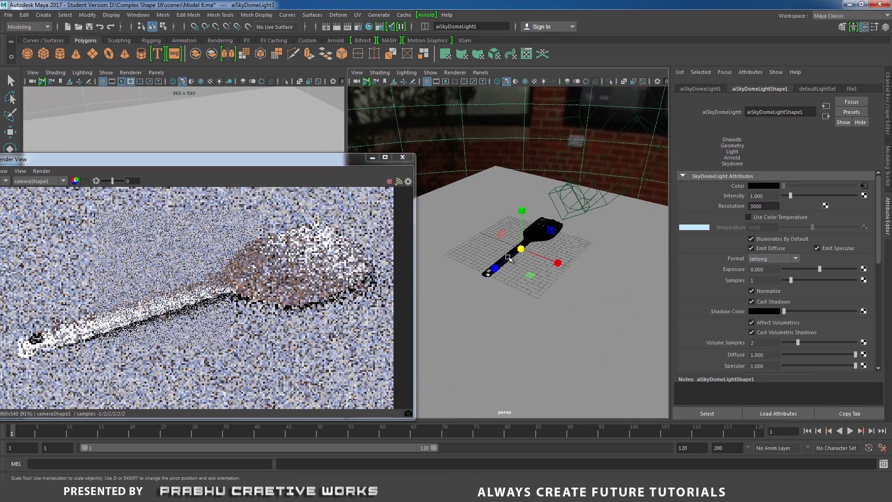
{"action": "right_click_drag", "start_coordinate": [512, 260], "coordinate": [646, 293], "text": "alt"}
{"action": "left_click", "coordinate": [500, 266]}
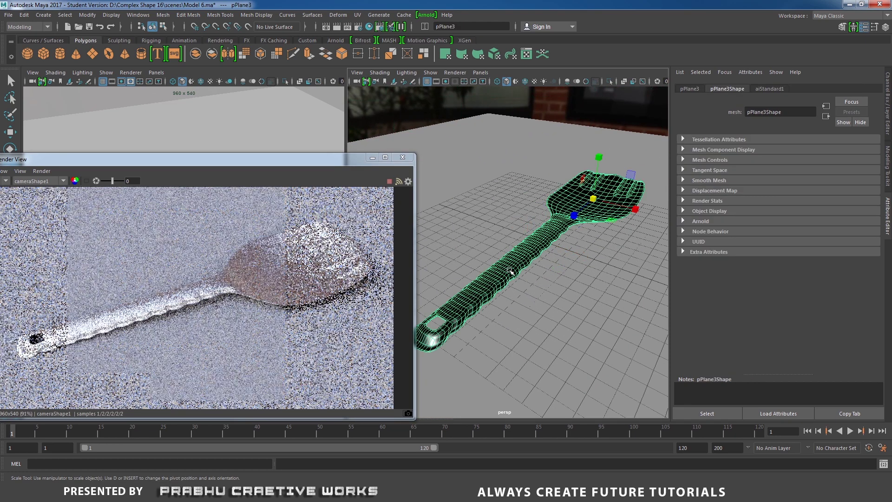
{"action": "left_click", "coordinate": [768, 90]}
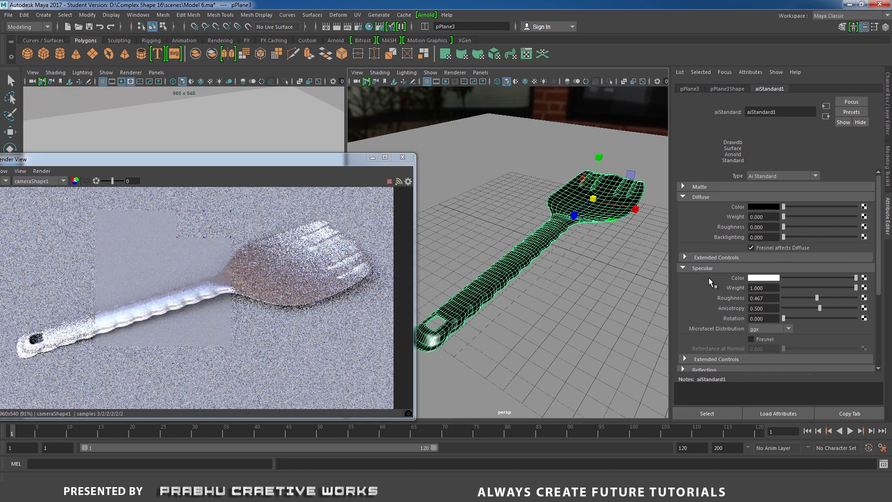
{"action": "left_click_drag", "start_coordinate": [800, 297], "coordinate": [805, 299]}
{"action": "double_click", "coordinate": [774, 297]}
{"action": "type", "text": "0.25"}
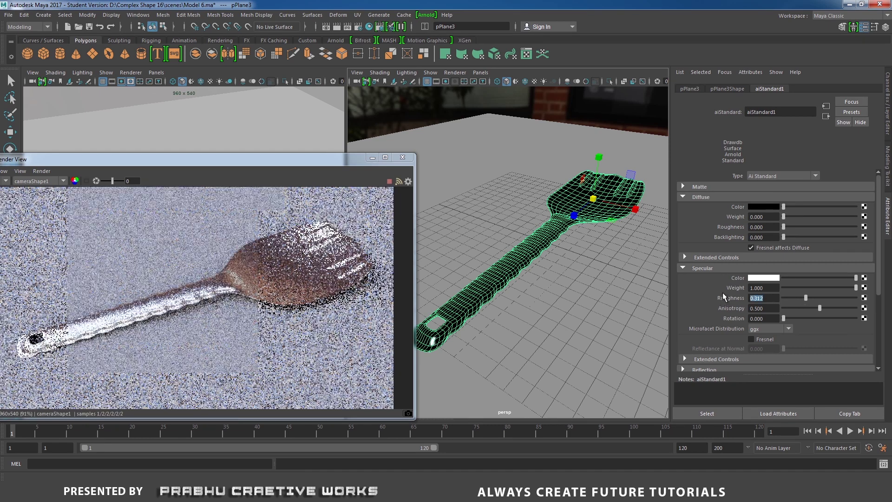
{"action": "key", "text": "Return"}
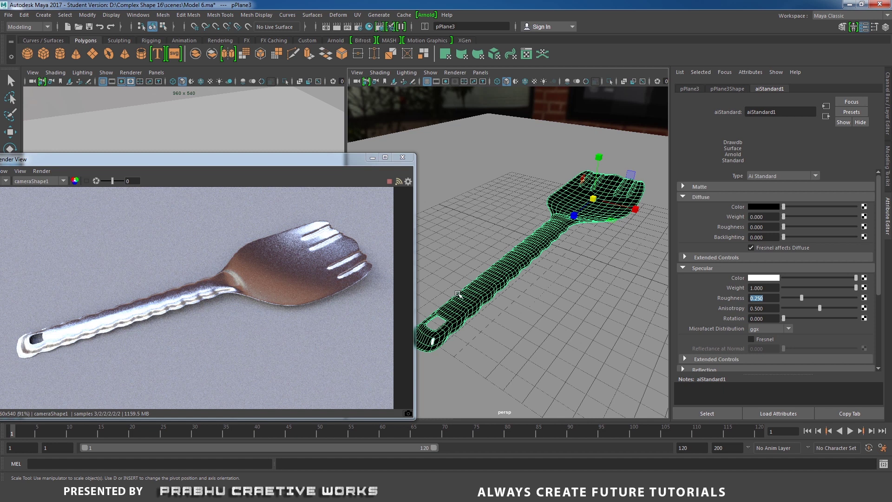
Connect a File texture to the aiStandard1 material's Bump Mapping and set the Bump Depth to 0.1
{"action": "scroll", "coordinate": [836, 266], "scroll_direction": "down", "scroll_amount": 5}
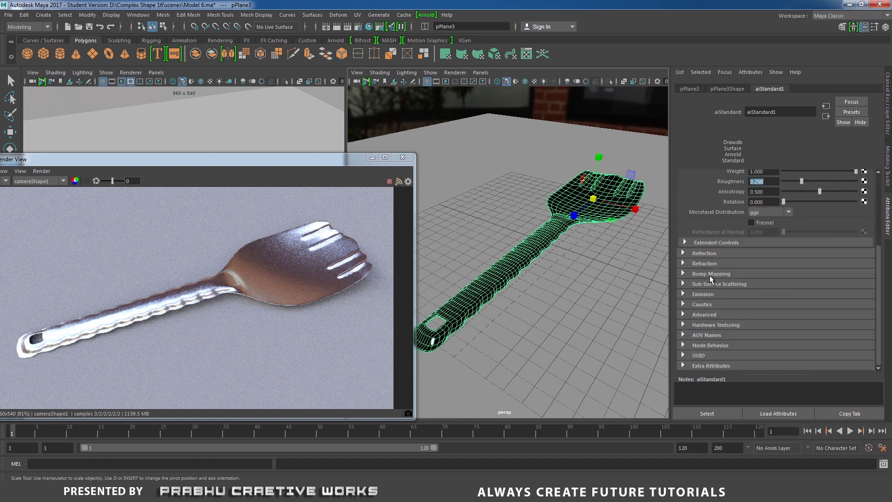
{"action": "left_click", "coordinate": [690, 274]}
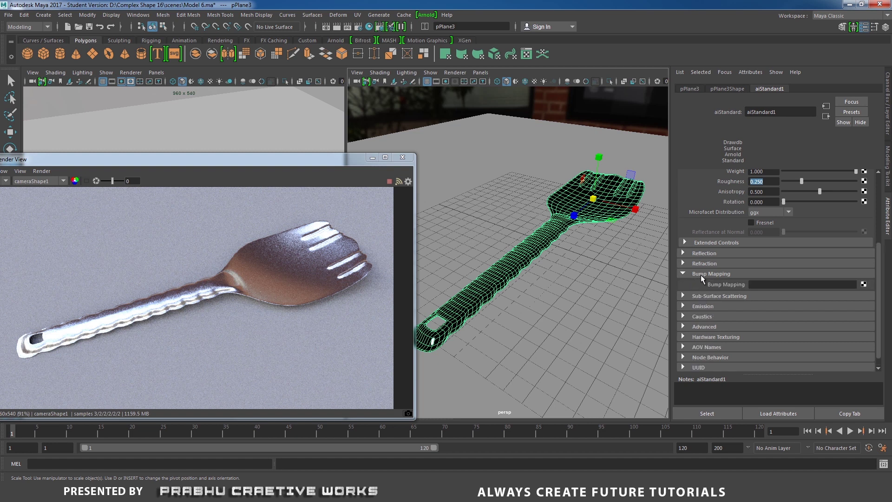
{"action": "left_click", "coordinate": [864, 285]}
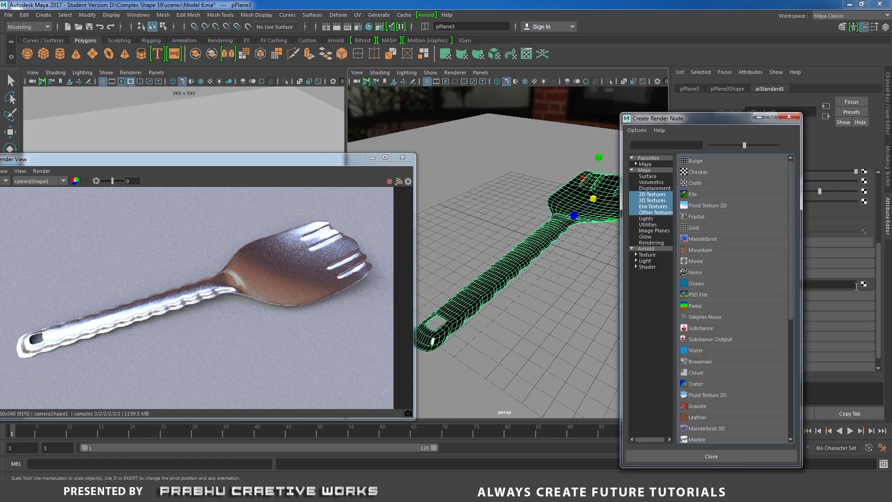
{"action": "left_click", "coordinate": [711, 195]}
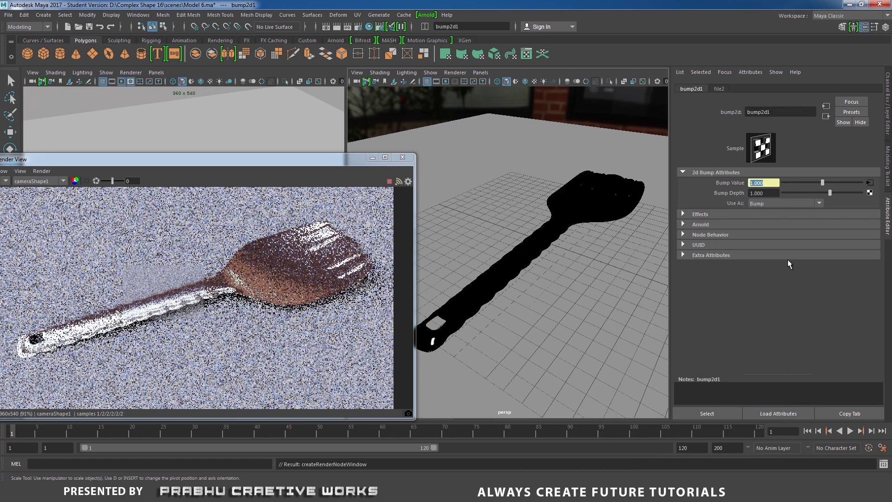
{"action": "left_click", "coordinate": [776, 193]}
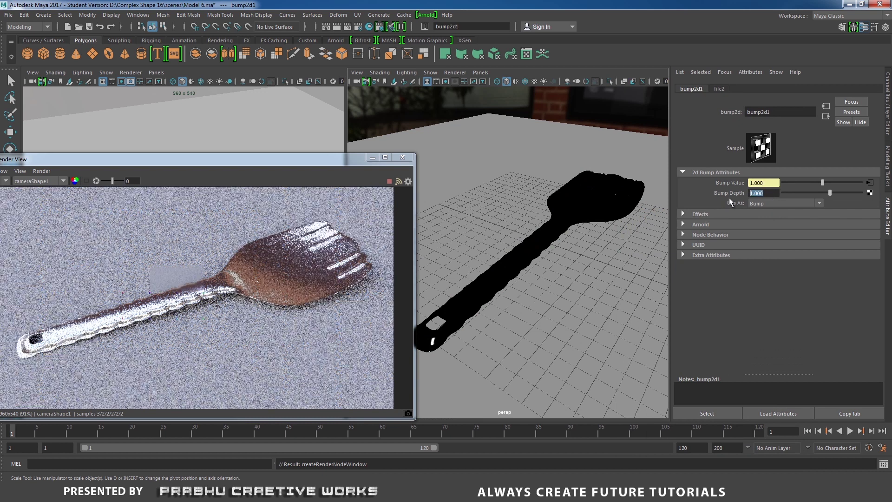
{"action": "type", "text": "0.1"}
{"action": "key", "text": "Return"}
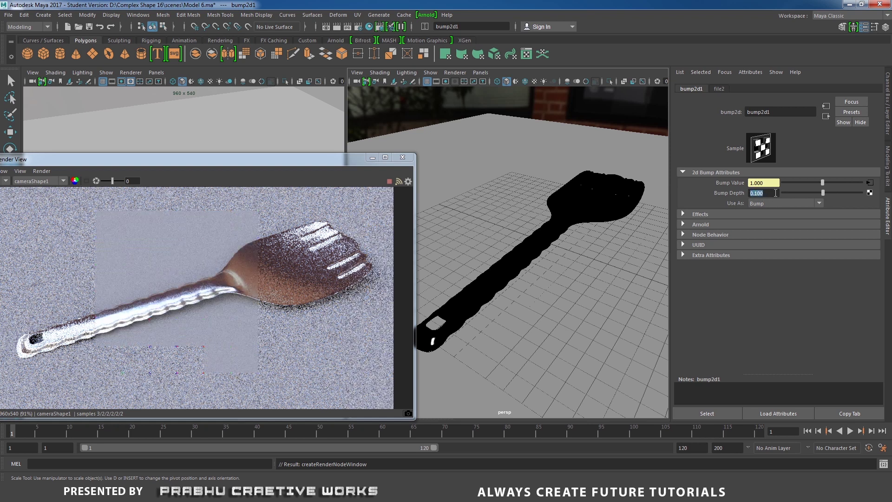
Set the bump file texture's Filter Type to Off and load Object_bump.tga from sourceimages as its image
{"action": "left_click", "coordinate": [870, 183]}
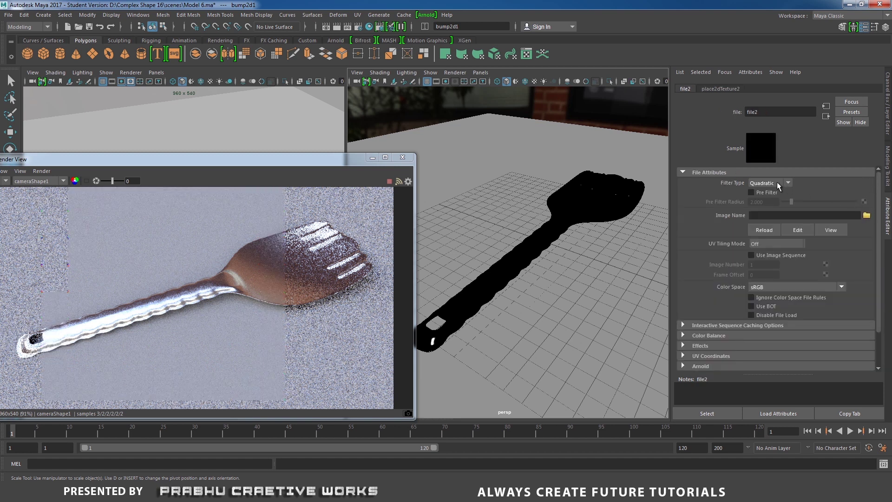
{"action": "left_click", "coordinate": [769, 184]}
{"action": "left_click", "coordinate": [765, 193]}
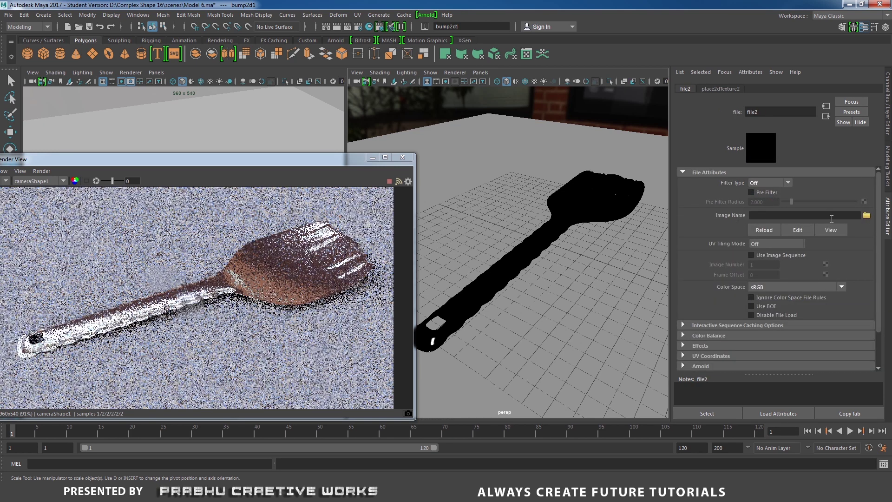
{"action": "left_click", "coordinate": [867, 216]}
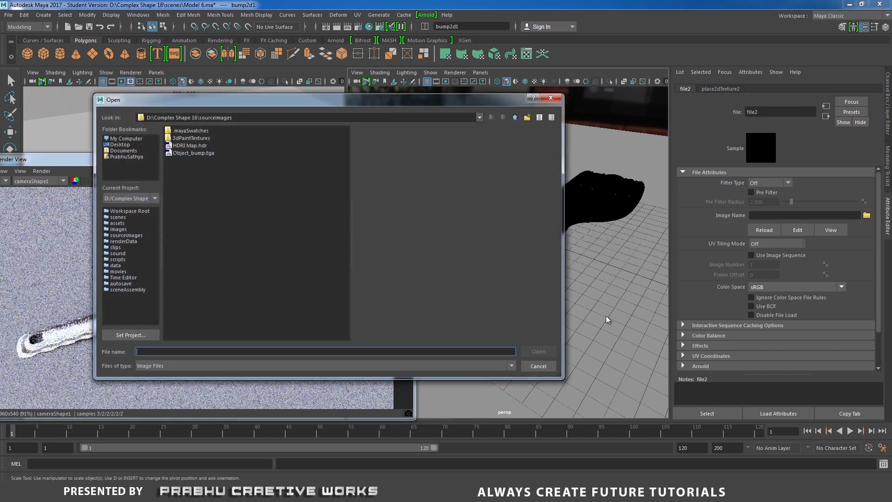
{"action": "left_click_drag", "start_coordinate": [314, 108], "coordinate": [462, 110]}
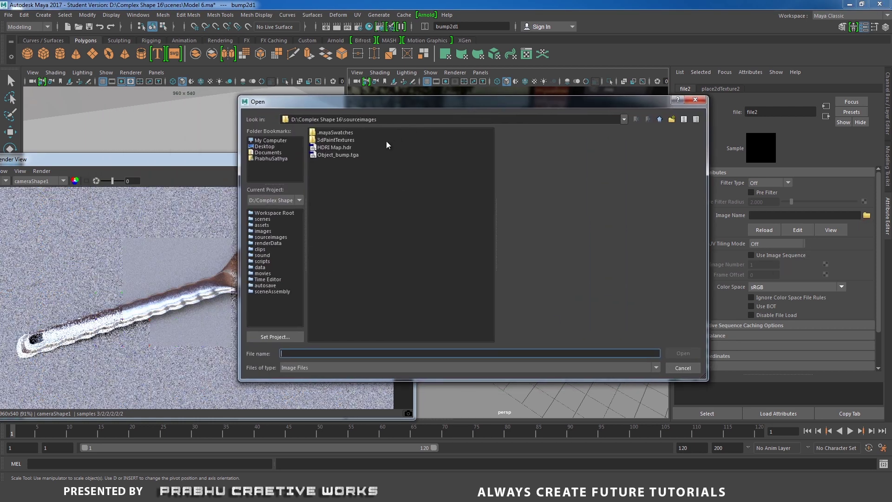
{"action": "left_click", "coordinate": [329, 155]}
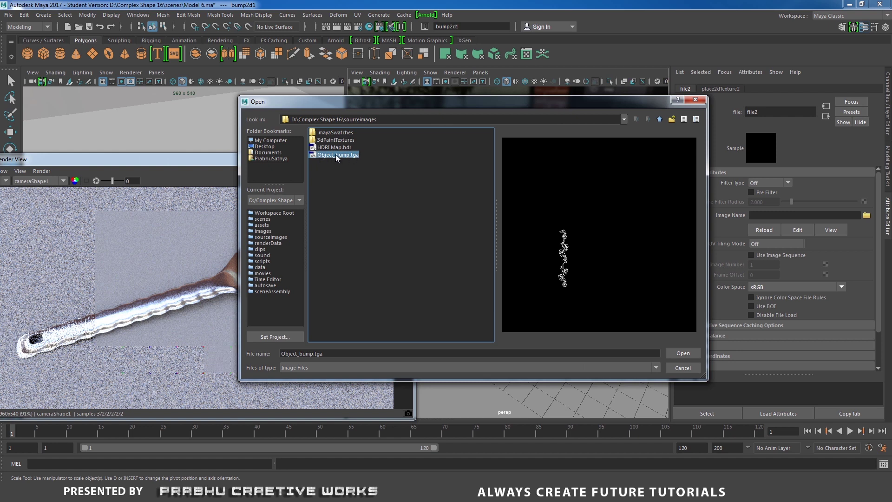
{"action": "left_click", "coordinate": [682, 353]}
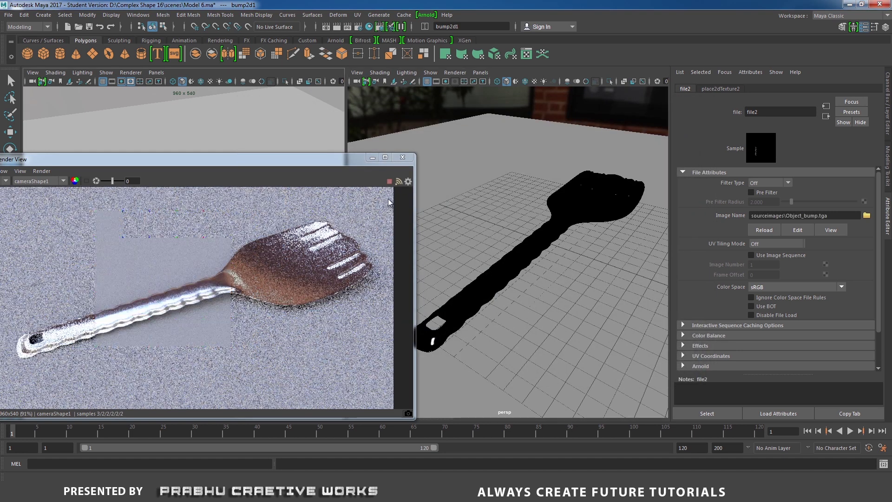
Close and reopen the Arnold render view to rerender the spatula, and lower the view's exposure to -2.50
{"action": "left_click", "coordinate": [402, 157]}
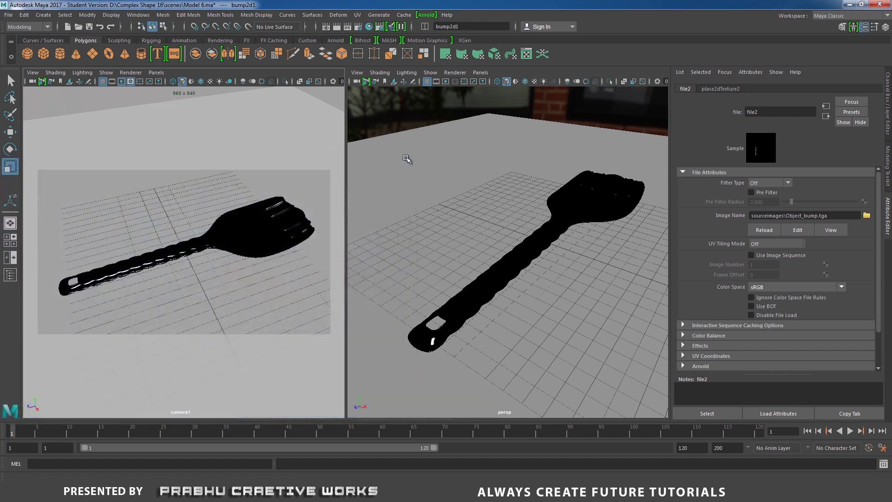
{"action": "left_click", "coordinate": [426, 14]}
{"action": "left_click", "coordinate": [437, 23]}
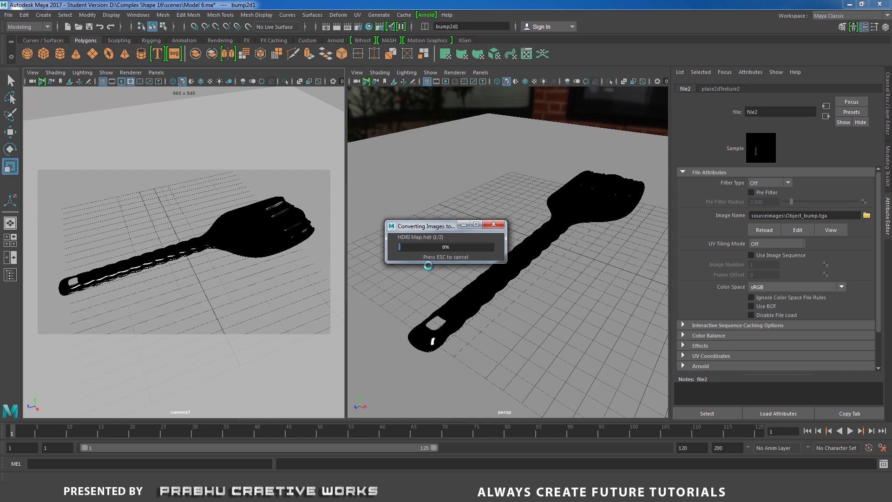
{"action": "scroll", "coordinate": [297, 236], "scroll_direction": "up", "scroll_amount": 4}
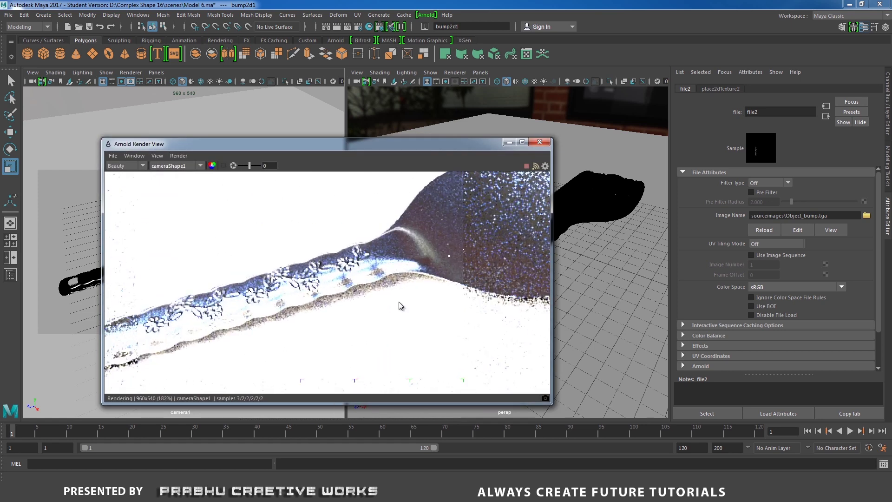
{"action": "scroll", "coordinate": [401, 305], "scroll_direction": "down", "scroll_amount": 4}
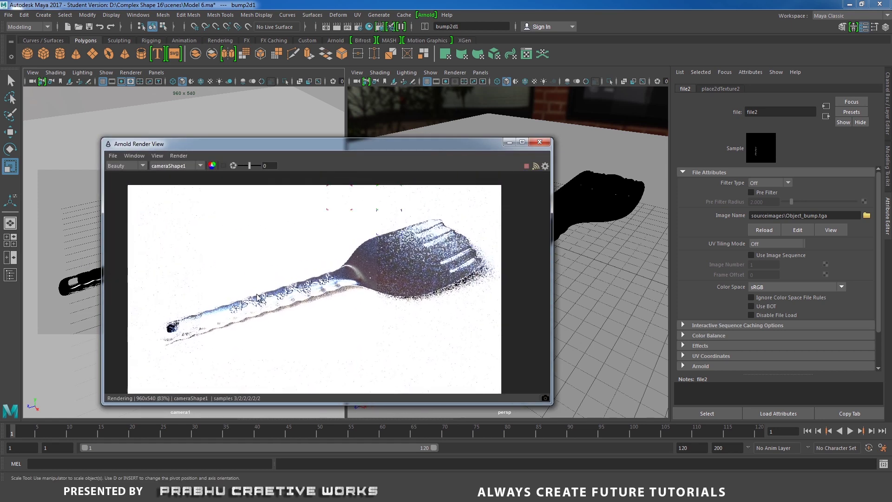
{"action": "scroll", "coordinate": [257, 296], "scroll_direction": "down", "scroll_amount": 1}
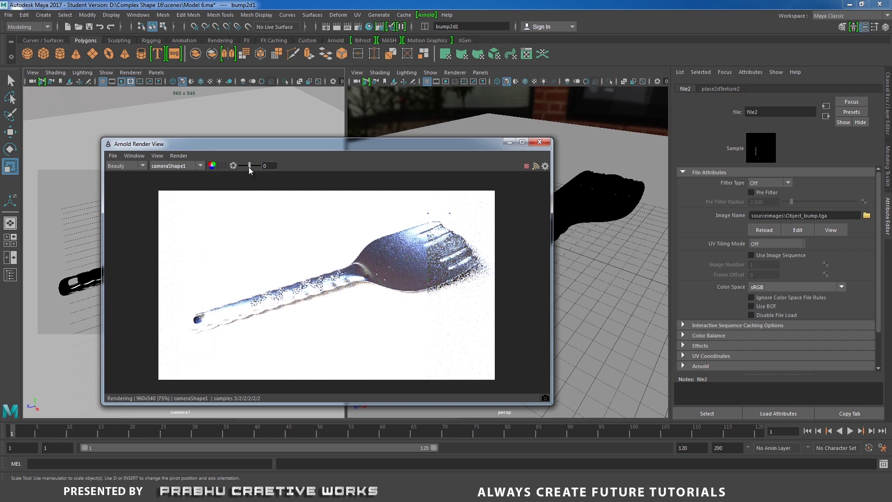
{"action": "left_click_drag", "start_coordinate": [249, 167], "coordinate": [244, 168]}
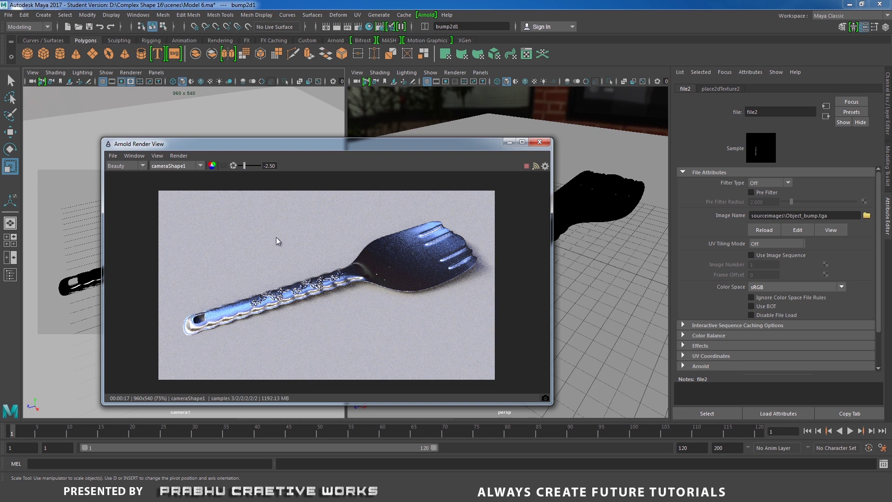
Return to the spatula material's bump2d node, set its Bump Depth to 0.05 and check the floral relief in the render
{"action": "scroll", "coordinate": [315, 254], "scroll_direction": "up", "scroll_amount": 6}
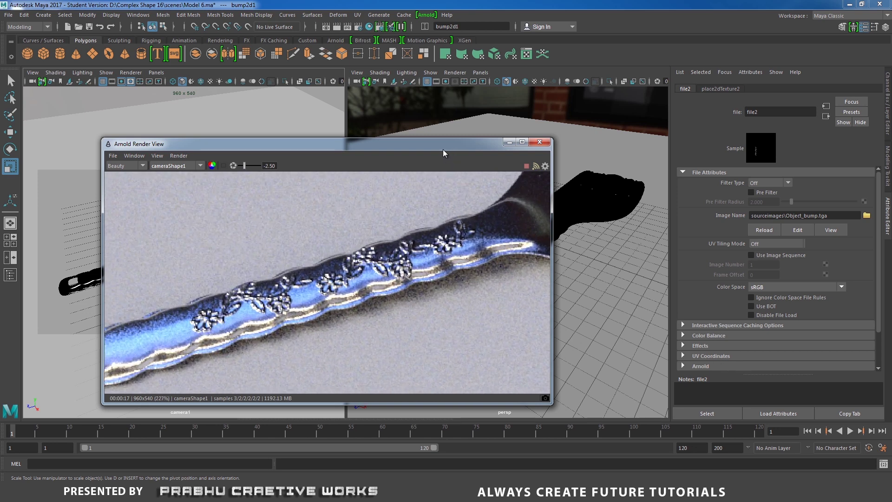
{"action": "left_click_drag", "start_coordinate": [444, 153], "coordinate": [363, 164]}
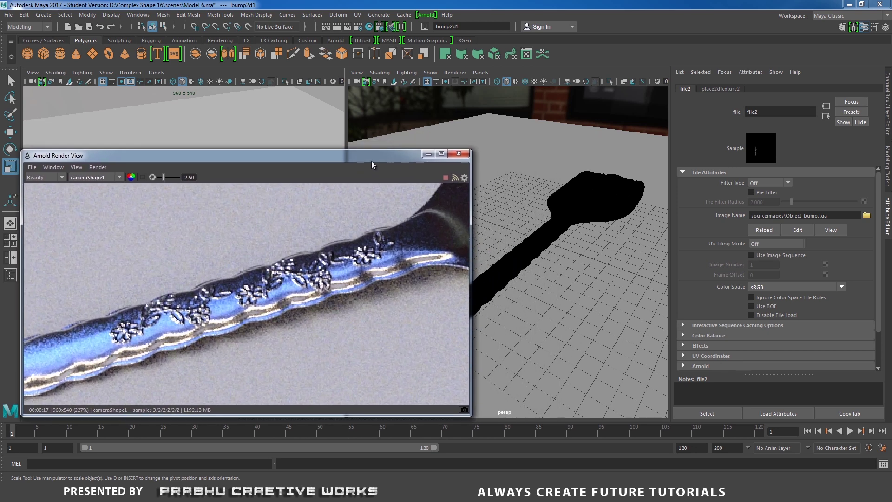
{"action": "left_click", "coordinate": [567, 216]}
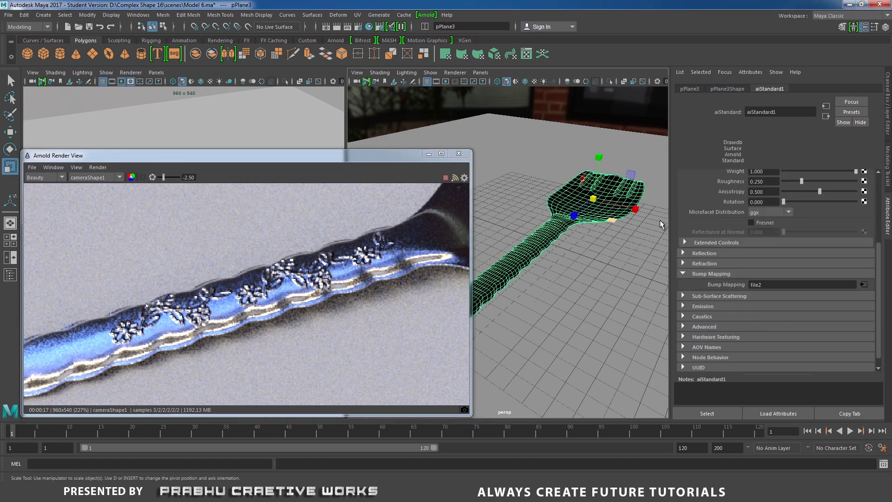
{"action": "left_click", "coordinate": [864, 284]}
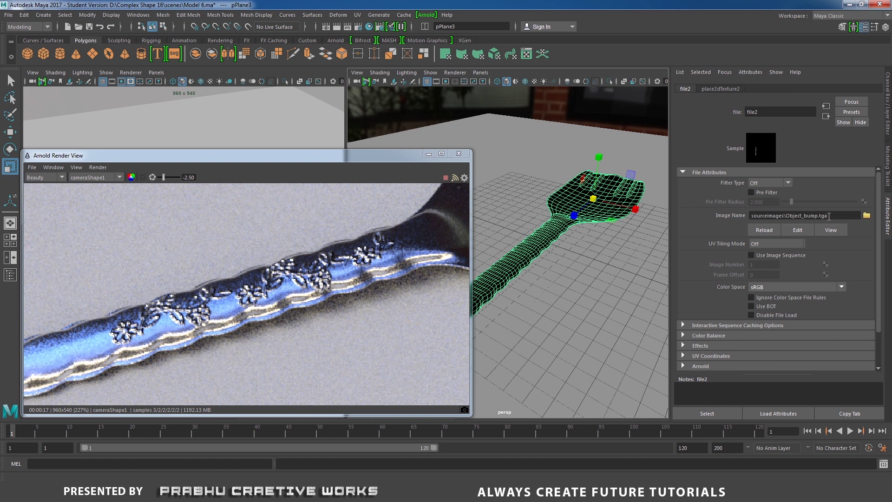
{"action": "left_click", "coordinate": [824, 116]}
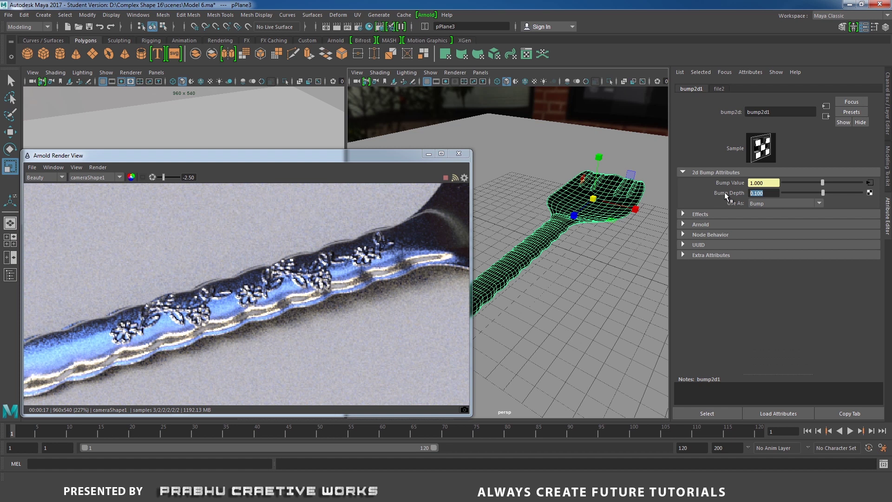
{"action": "type", "text": "0.05"}
{"action": "key", "text": "Return"}
{"action": "scroll", "coordinate": [215, 344], "scroll_direction": "down", "scroll_amount": 5}
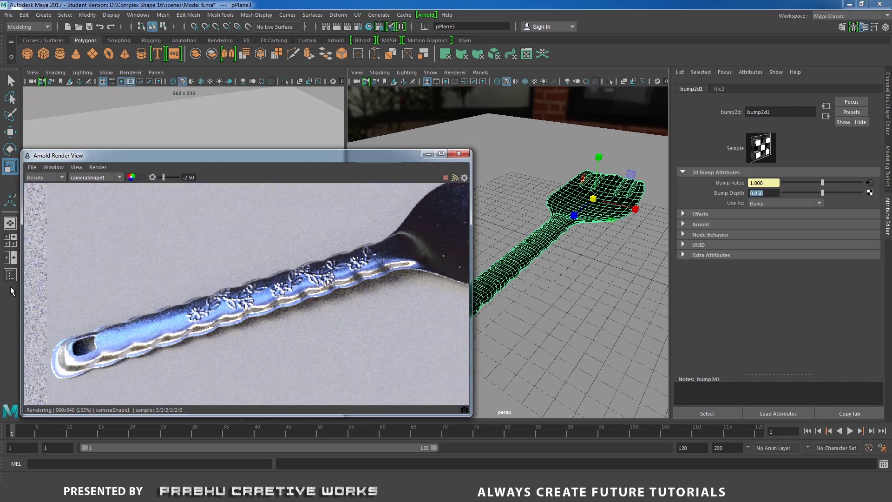
{"action": "scroll", "coordinate": [287, 330], "scroll_direction": "up", "scroll_amount": 3}
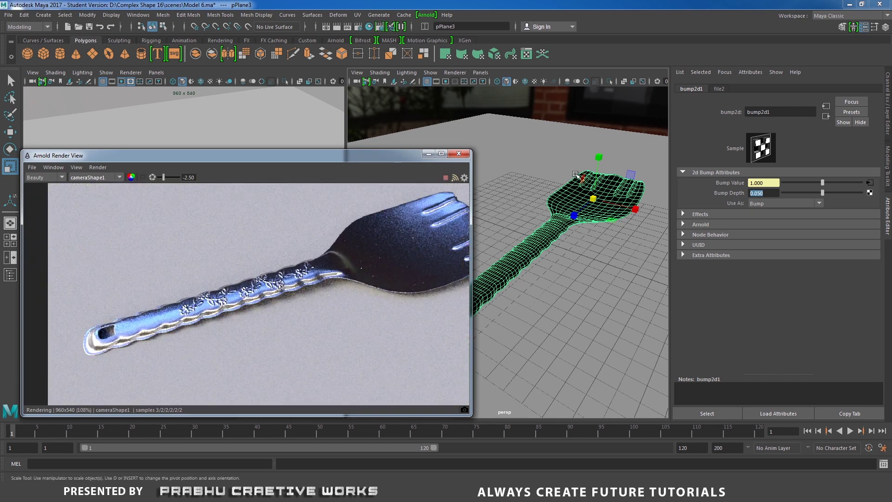
Select the sky dome light, set its Samples to 6 and view the whole utensil in the updated render
{"action": "left_click", "coordinate": [617, 101]}
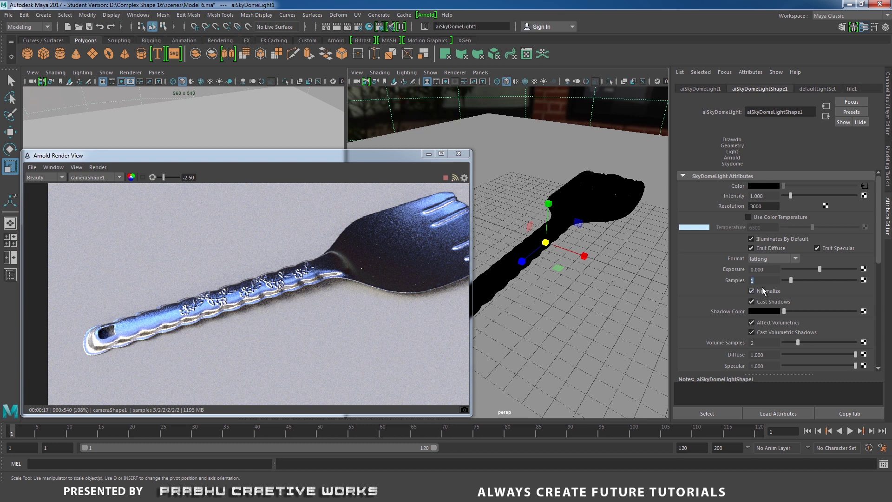
{"action": "type", "text": "6"}
{"action": "key", "text": "Return"}
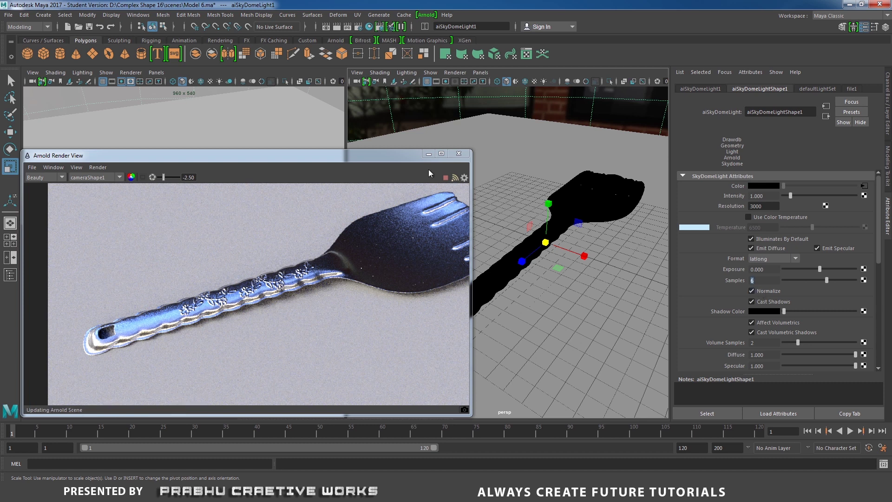
{"action": "left_click_drag", "start_coordinate": [395, 155], "coordinate": [412, 142]}
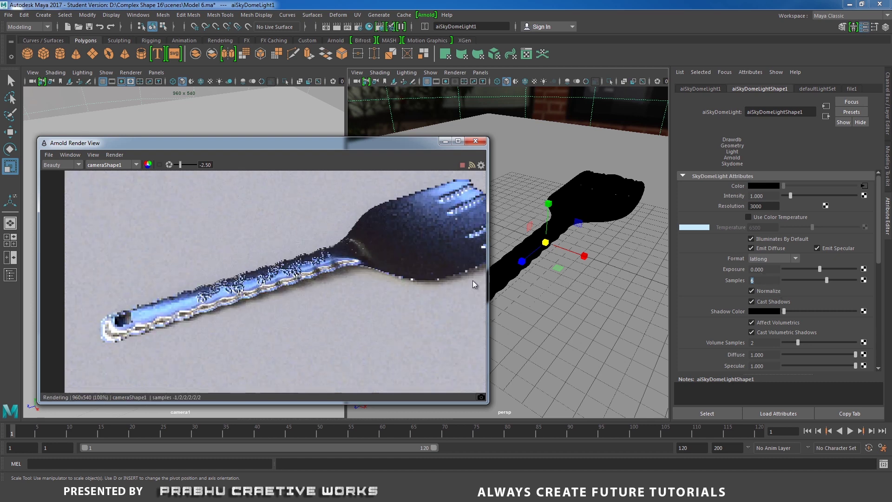
{"action": "scroll", "coordinate": [172, 249], "scroll_direction": "down", "scroll_amount": 2}
{"action": "middle_click_drag", "start_coordinate": [474, 313], "coordinate": [434, 294]}
{"action": "scroll", "coordinate": [419, 315], "scroll_direction": "up", "scroll_amount": 3}
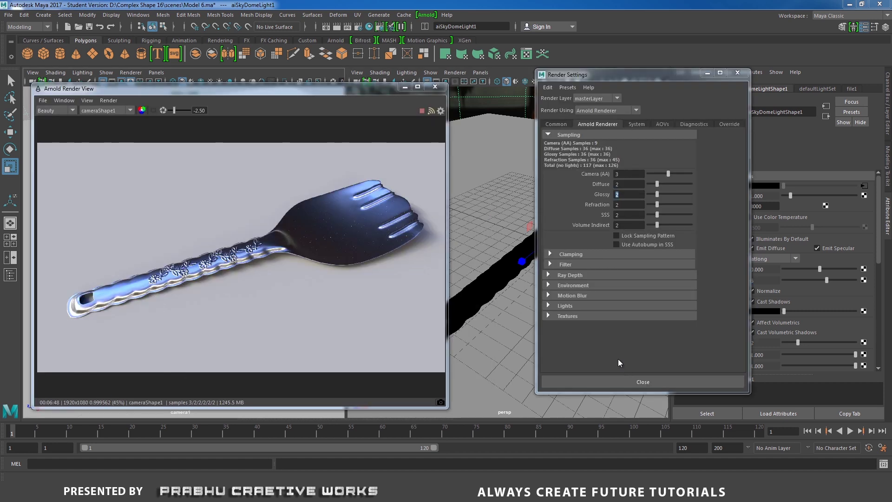
Examine the floral bump detail on the handle in the 1920x1080 render, and close the Render Settings
{"action": "middle_click_drag", "start_coordinate": [198, 276], "coordinate": [270, 301]}
{"action": "scroll", "coordinate": [357, 235], "scroll_direction": "up", "scroll_amount": 1}
{"action": "scroll", "coordinate": [347, 267], "scroll_direction": "up", "scroll_amount": 2}
{"action": "scroll", "coordinate": [279, 293], "scroll_direction": "up", "scroll_amount": 3}
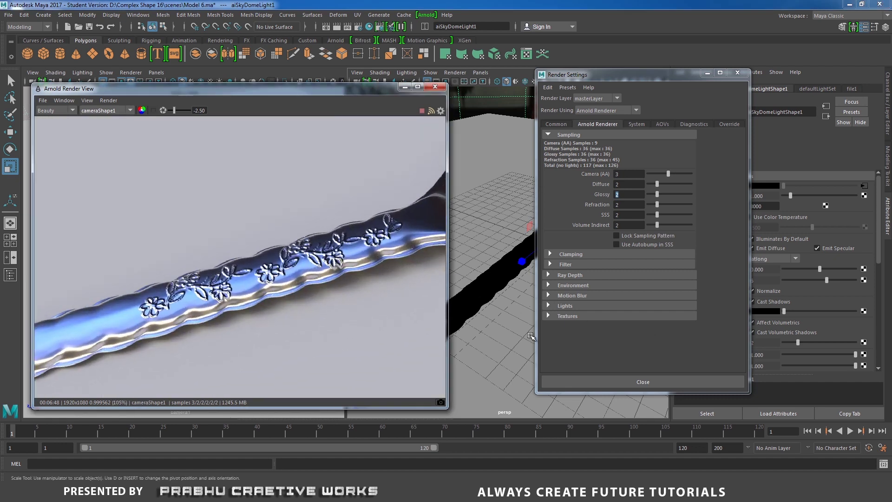
{"action": "scroll", "coordinate": [288, 291], "scroll_direction": "up", "scroll_amount": 1}
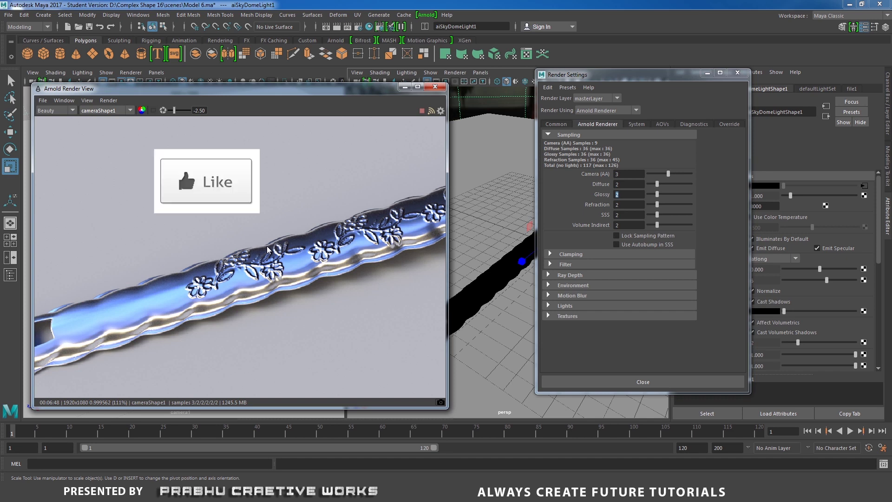
{"action": "left_click", "coordinate": [739, 74]}
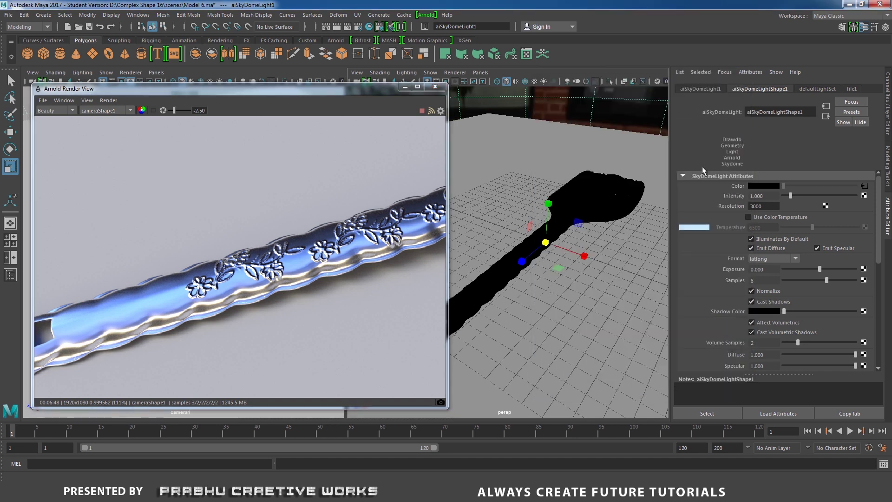